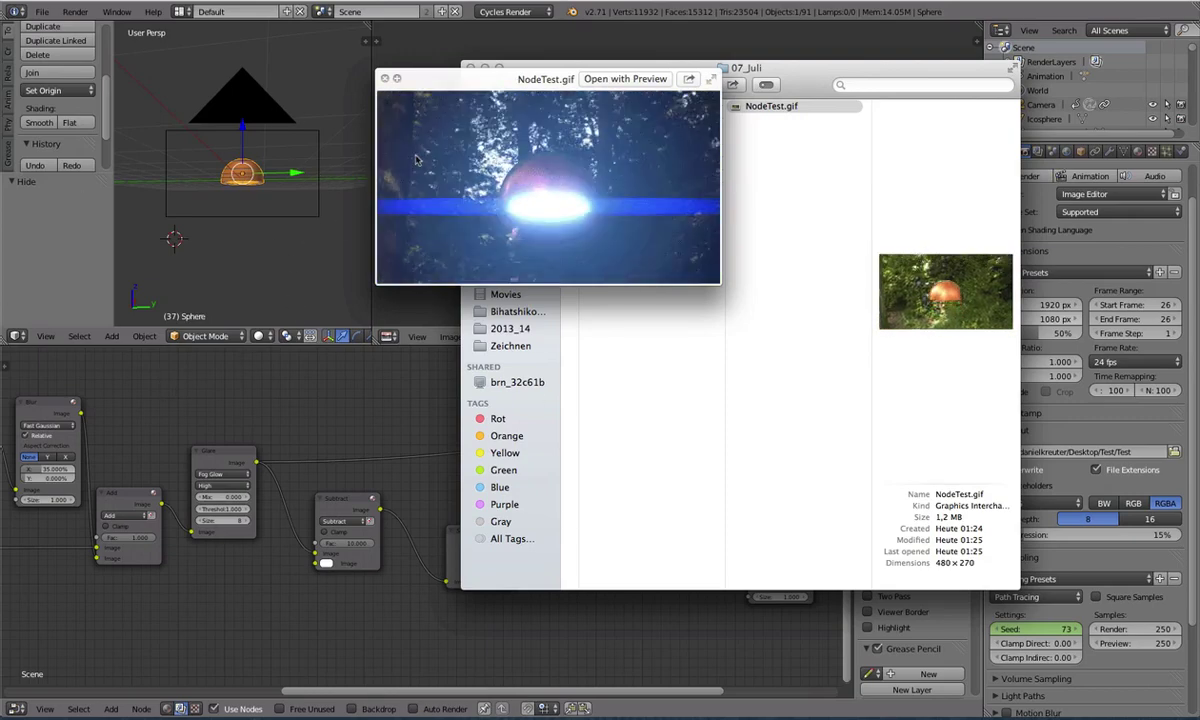
Review the animated preview of NodeTest.gif, and close it together with the 07_Juli folder window
{"action": "left_click_drag", "start_coordinate": [567, 90], "coordinate": [570, 114]}
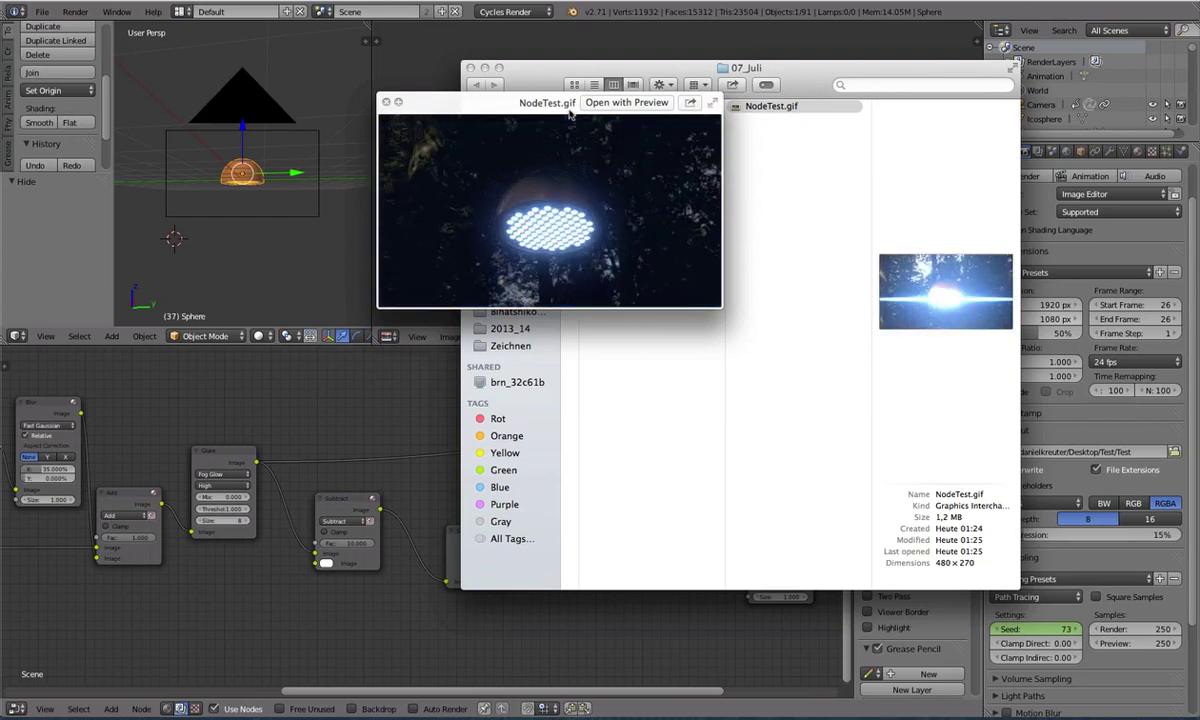
{"action": "left_click_drag", "start_coordinate": [571, 114], "coordinate": [568, 122]}
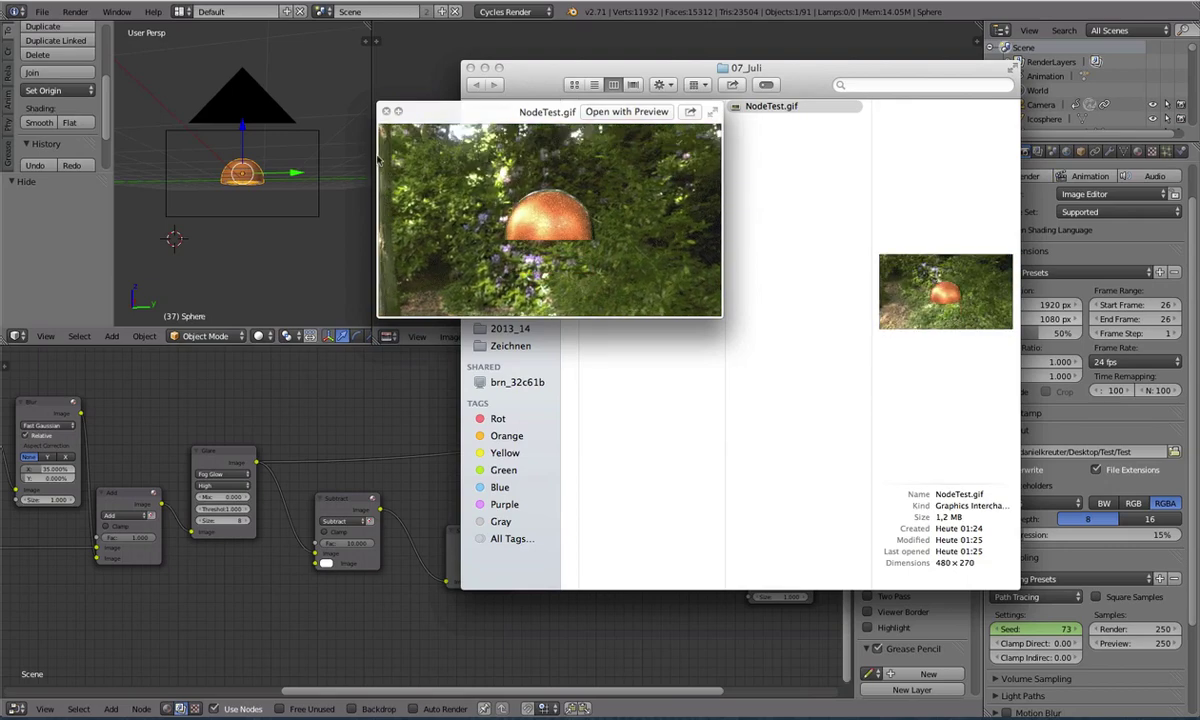
{"action": "left_click_drag", "start_coordinate": [430, 105], "coordinate": [428, 82]}
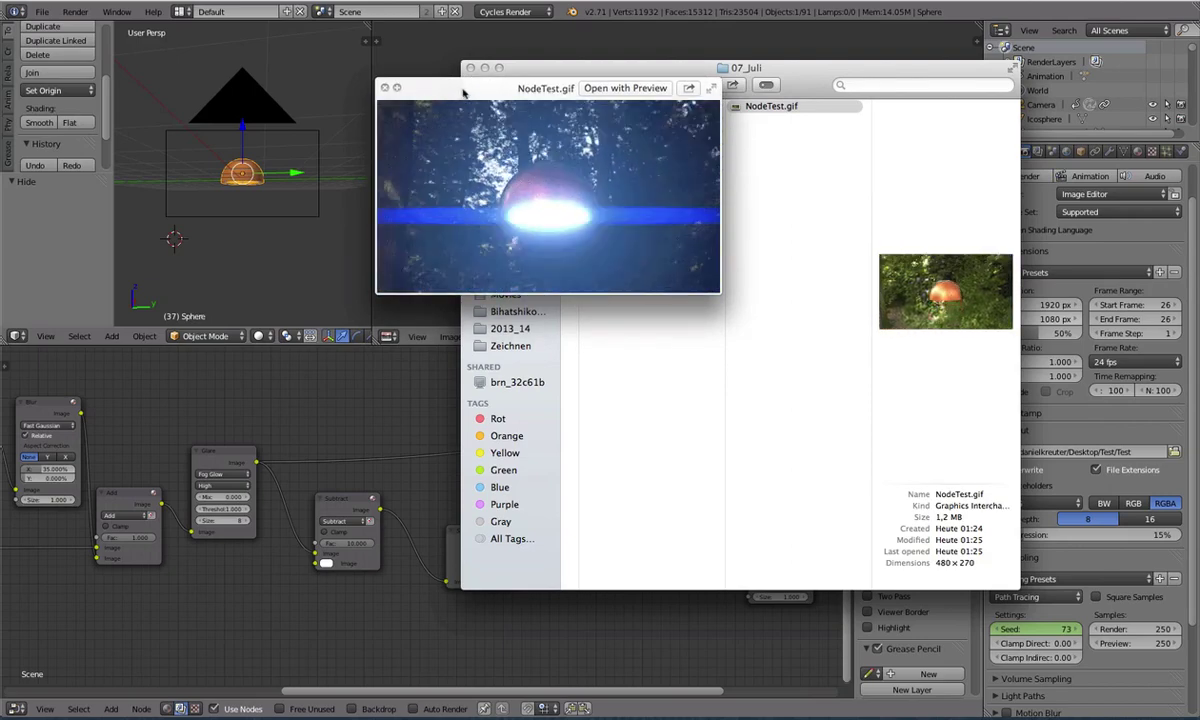
{"action": "key", "text": "space"}
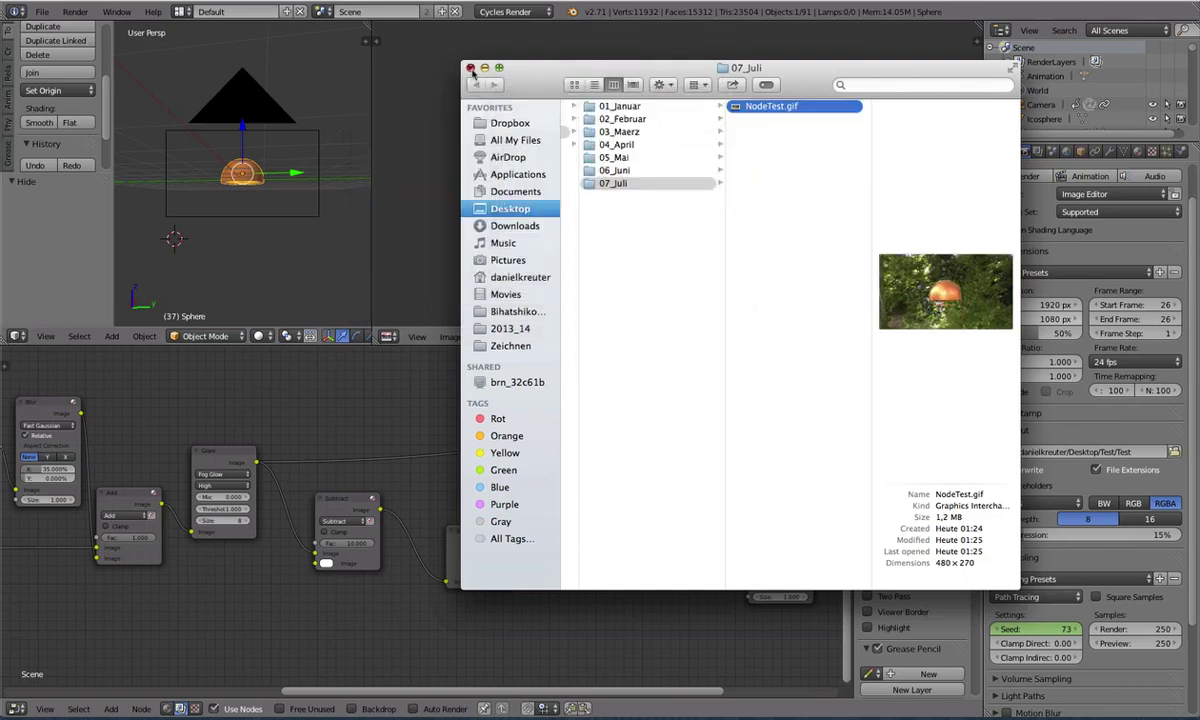
{"action": "left_click", "coordinate": [470, 67]}
Select all objects in the scene and copy them to the buffer
{"action": "scroll", "coordinate": [252, 207], "scroll_direction": "down", "scroll_amount": 3}
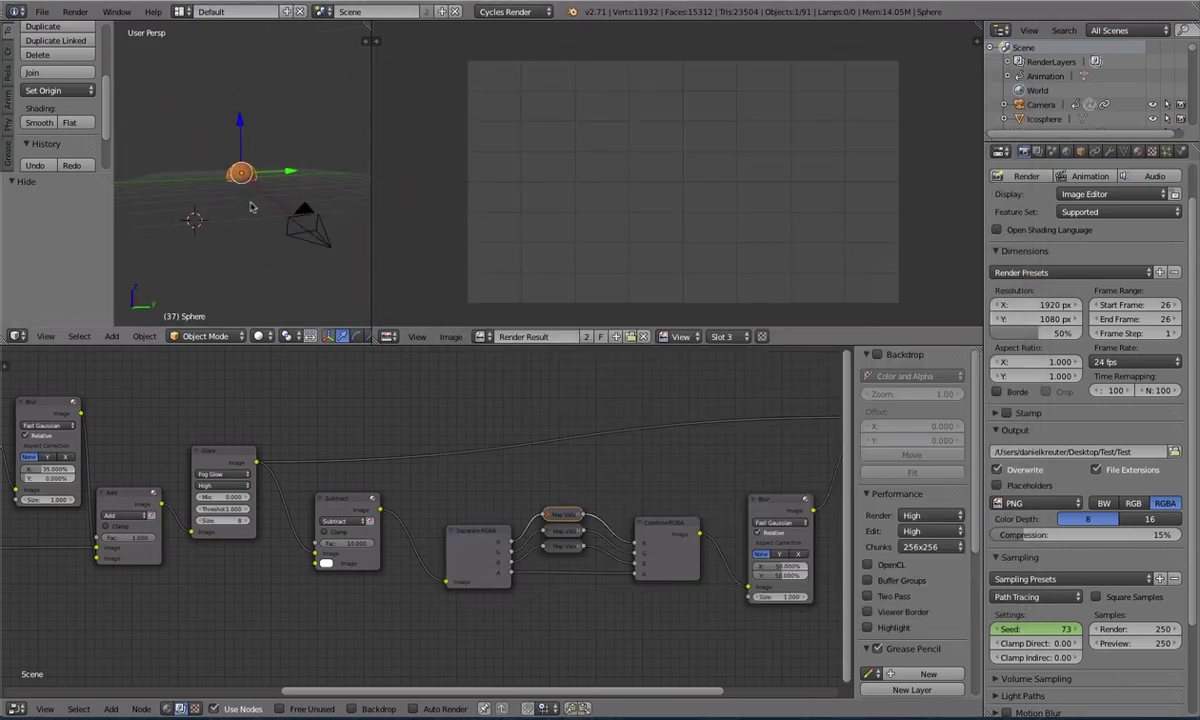
{"action": "key", "text": "a"}
{"action": "key", "text": "a"}
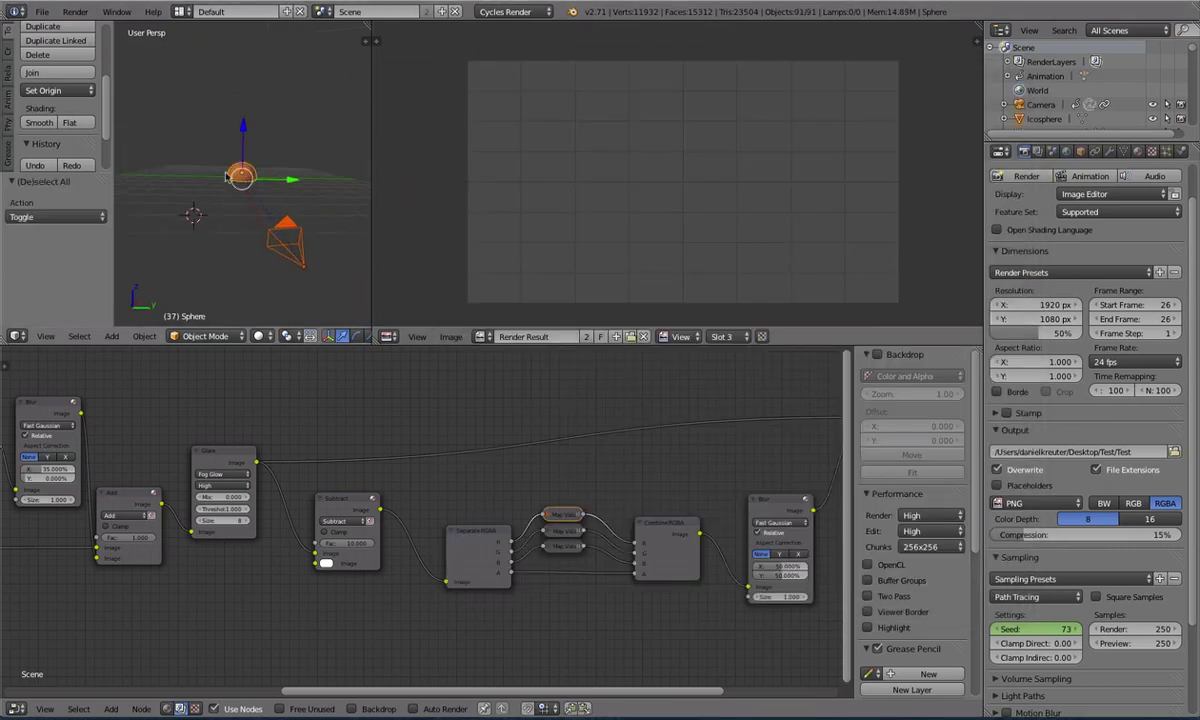
{"action": "left_click_drag", "start_coordinate": [371, 187], "coordinate": [450, 202]}
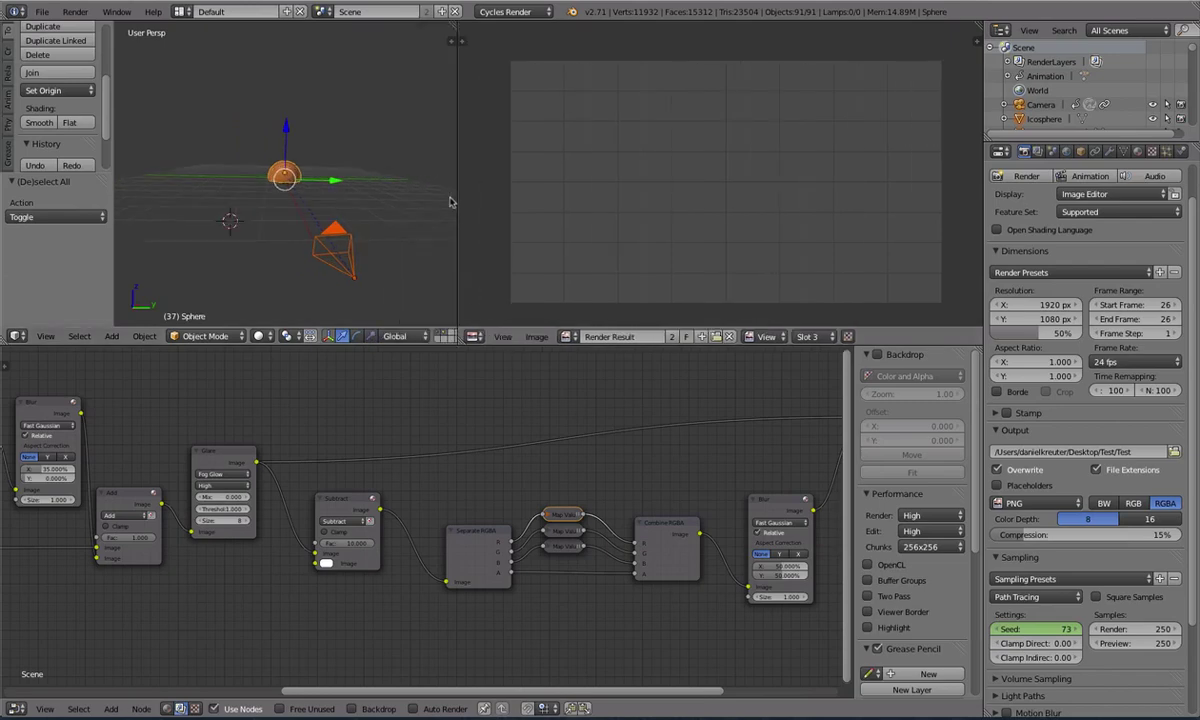
{"action": "key", "text": "ctrl+c"}
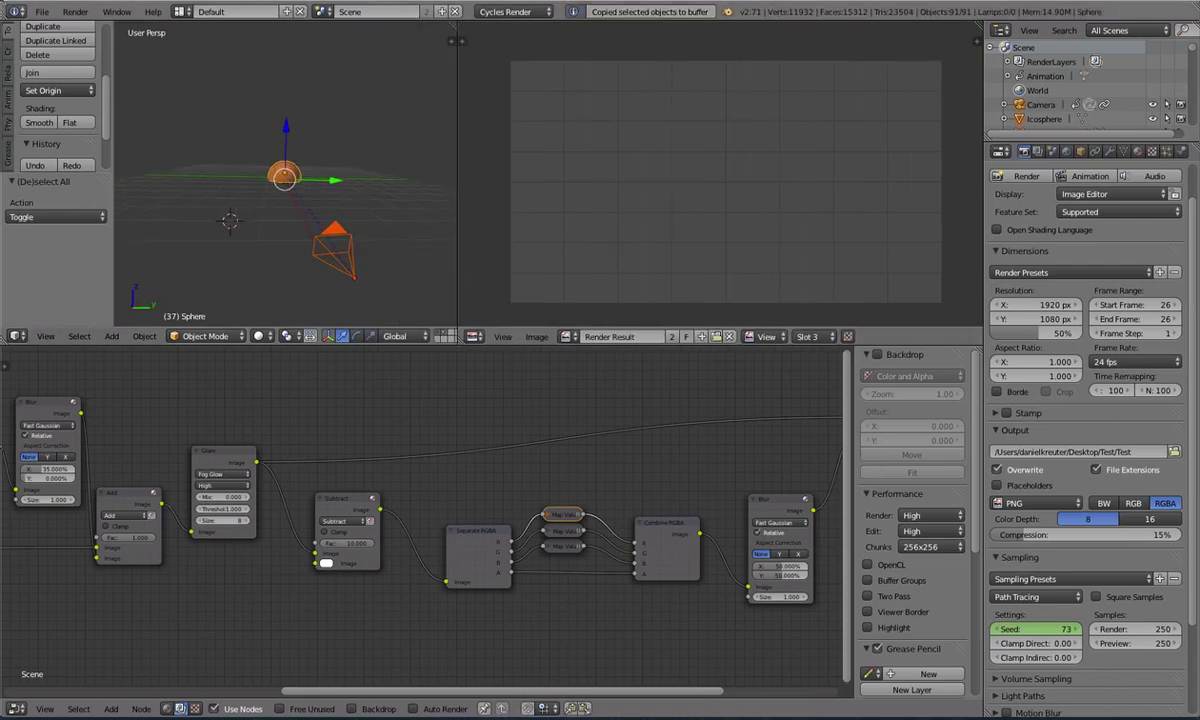
Start a new file with the default setup and paste the copied objects into it
{"action": "key", "text": "ctrl+n"}
{"action": "left_click", "coordinate": [293, 128]}
{"action": "key", "text": "ctrl+v"}
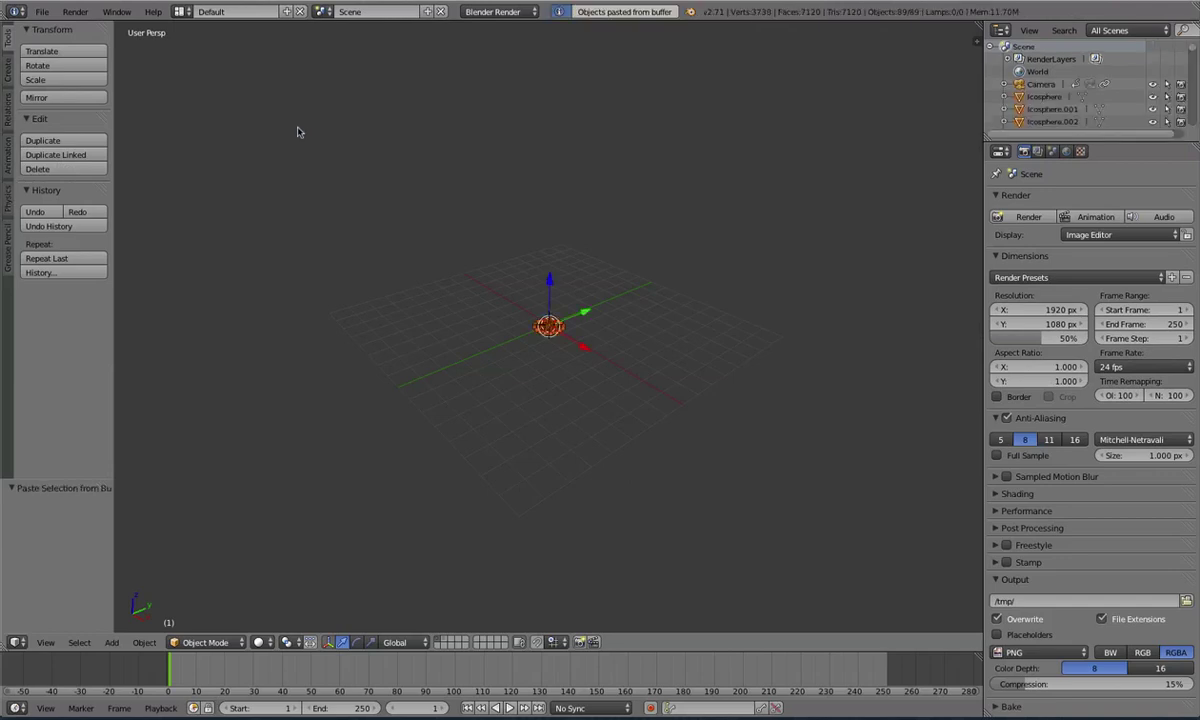
Show the dome's layer together with the bulbs' layer, select the dome and view it from below
{"action": "scroll", "coordinate": [549, 404], "scroll_direction": "up", "scroll_amount": 7}
{"action": "key", "text": "shift+2"}
{"action": "middle_click_drag", "start_coordinate": [541, 404], "coordinate": [571, 370]}
{"action": "scroll", "coordinate": [560, 355], "scroll_direction": "up", "scroll_amount": 3}
{"action": "key", "text": "a"}
{"action": "right_click", "coordinate": [525, 330]}
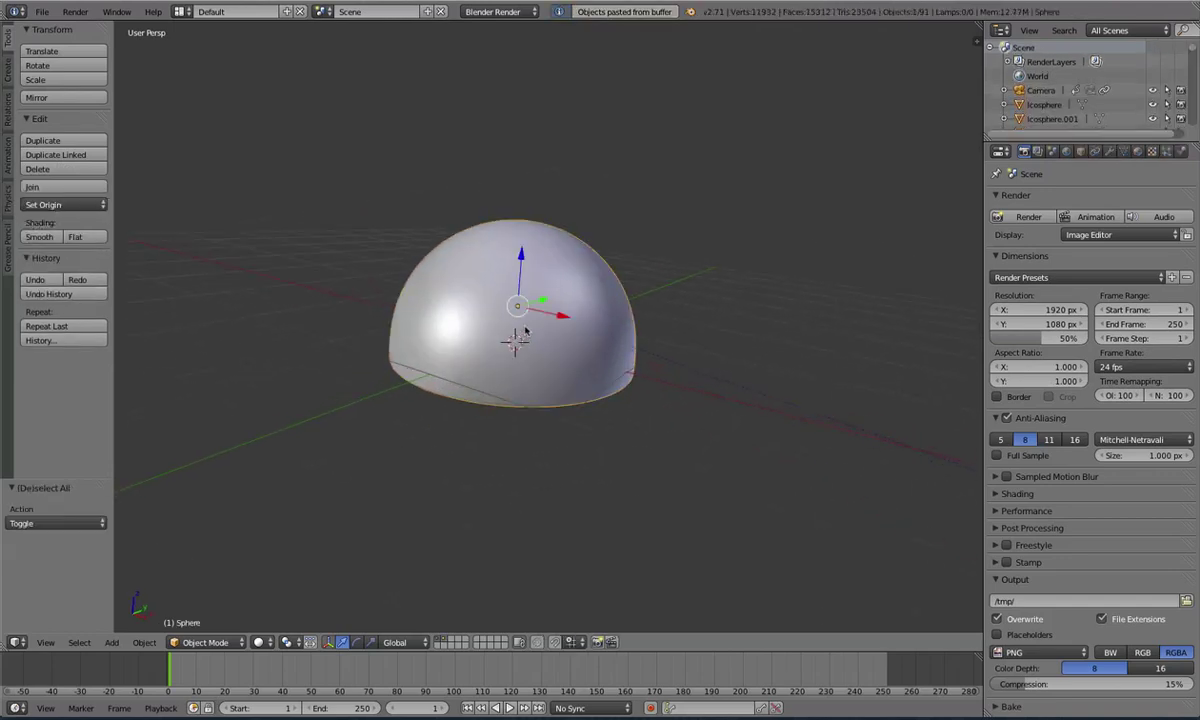
{"action": "key", "text": "KP_Decimal"}
{"action": "scroll", "coordinate": [525, 332], "scroll_direction": "down", "scroll_amount": 5}
{"action": "scroll", "coordinate": [545, 333], "scroll_direction": "up", "scroll_amount": 4}
{"action": "middle_click_drag", "start_coordinate": [485, 383], "coordinate": [594, 302]}
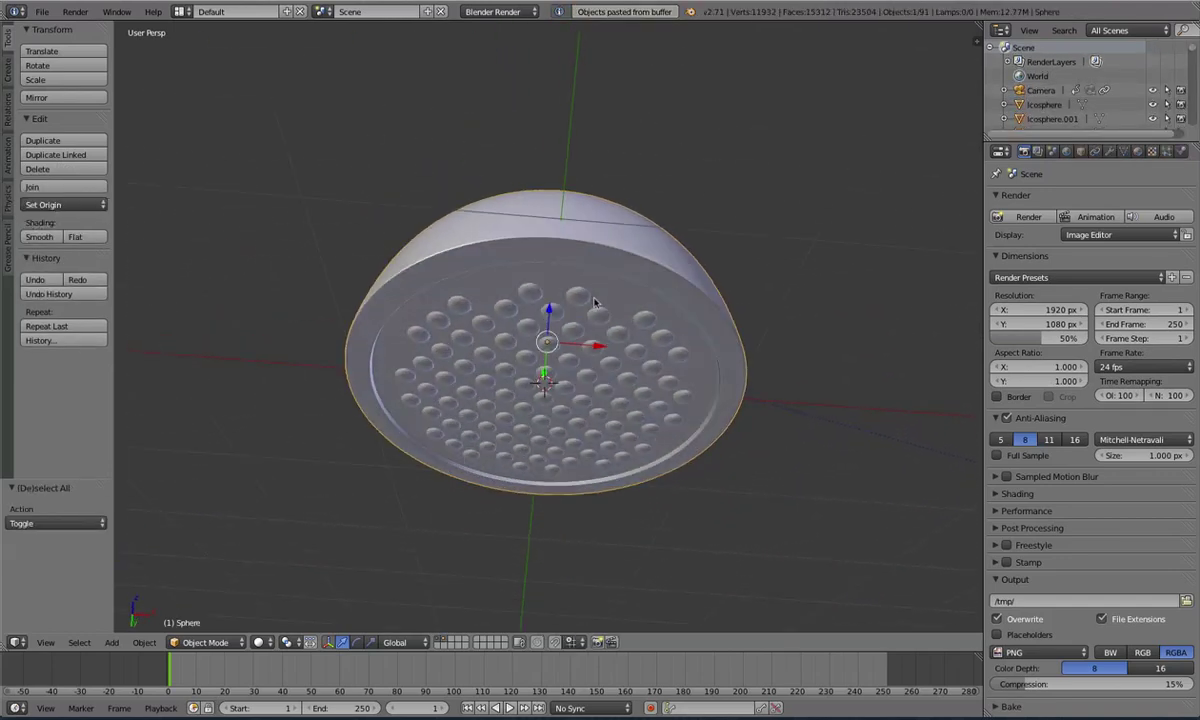
{"action": "key", "text": "g"}
{"action": "right_click", "coordinate": [601, 192]}
{"action": "right_click", "coordinate": [551, 311]}
{"action": "key", "text": "g"}
{"action": "right_click", "coordinate": [577, 322]}
Select a single light bulb, show its material settings and switch the render engine to Cycles Render
{"action": "middle_click_drag", "start_coordinate": [553, 346], "coordinate": [555, 331]}
{"action": "key", "text": "a"}
{"action": "scroll", "coordinate": [555, 331], "scroll_direction": "up", "scroll_amount": 2}
{"action": "scroll", "coordinate": [555, 331], "scroll_direction": "down", "scroll_amount": 1}
{"action": "right_click", "coordinate": [569, 318]}
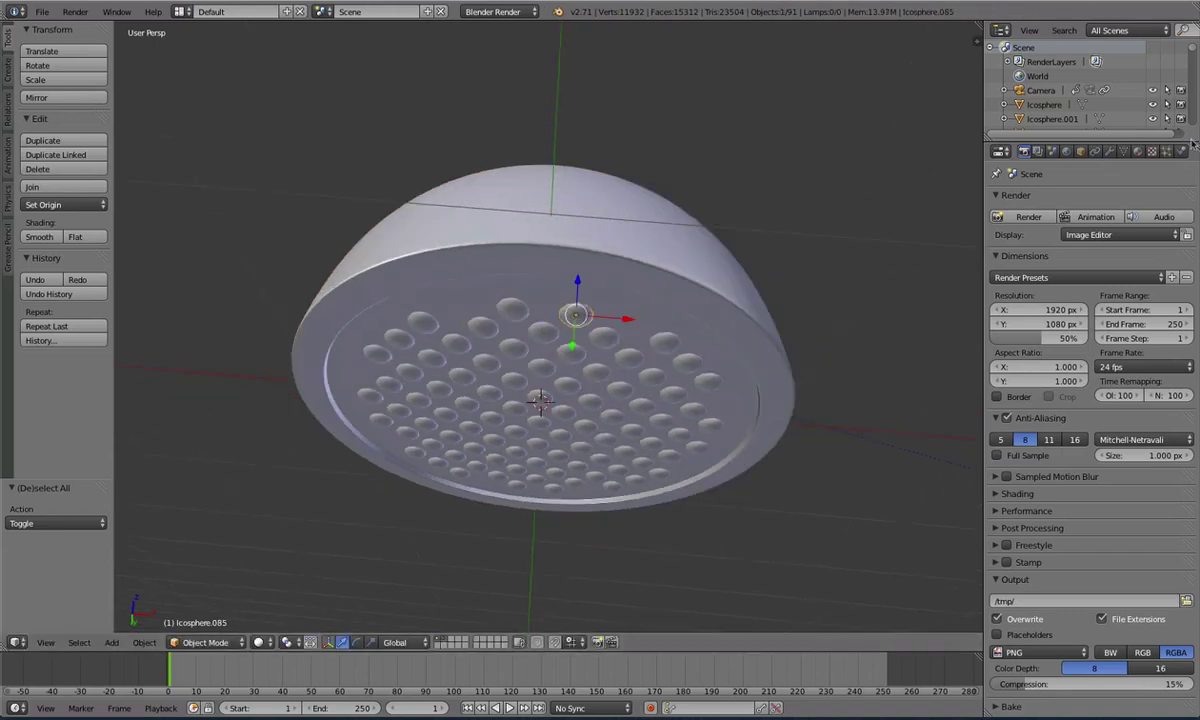
{"action": "left_click", "coordinate": [1137, 151]}
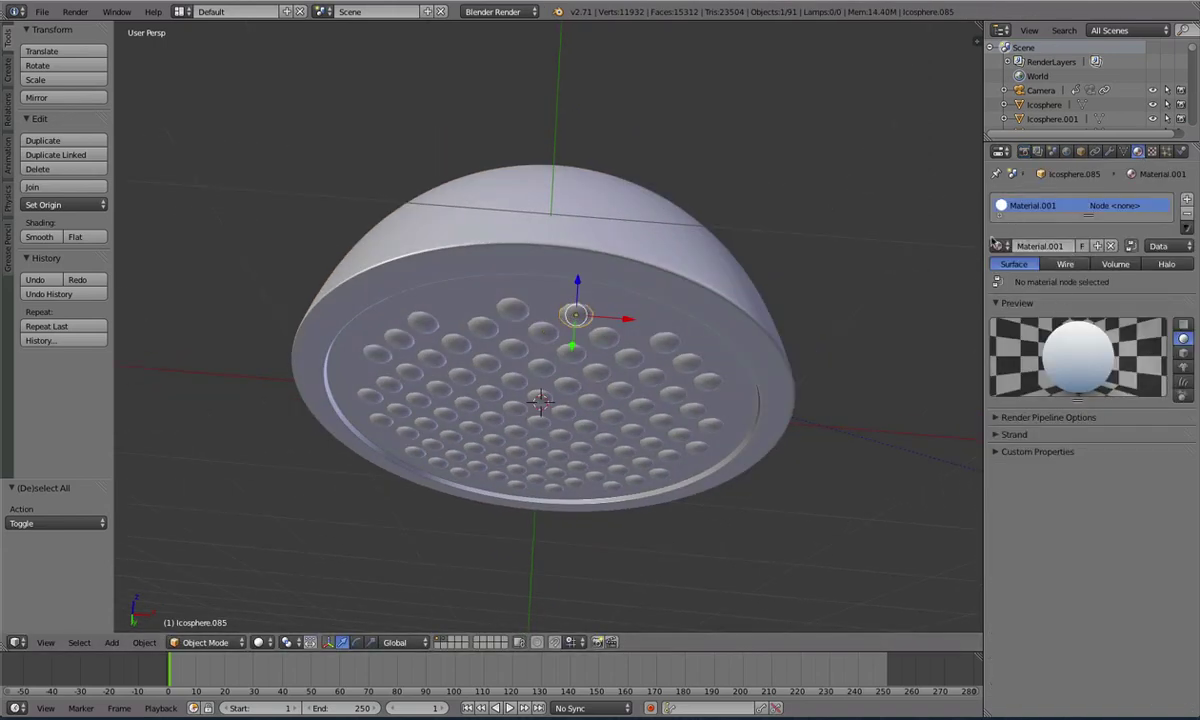
{"action": "left_click", "coordinate": [497, 11]}
{"action": "left_click", "coordinate": [497, 63]}
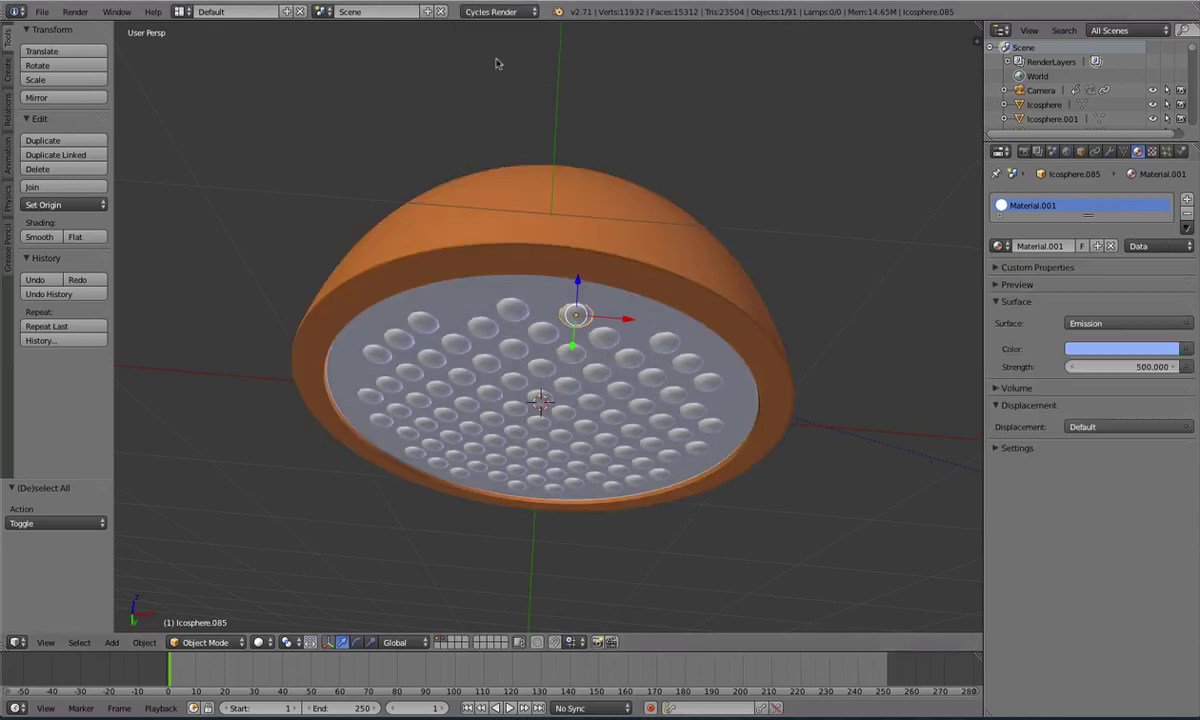
Examine the dome's materials and its mesh faces in Edit Mode, and return to Object Mode
{"action": "middle_click_drag", "start_coordinate": [497, 63], "coordinate": [391, 153]}
{"action": "scroll", "coordinate": [678, 316], "scroll_direction": "up", "scroll_amount": 3}
{"action": "right_click", "coordinate": [731, 257]}
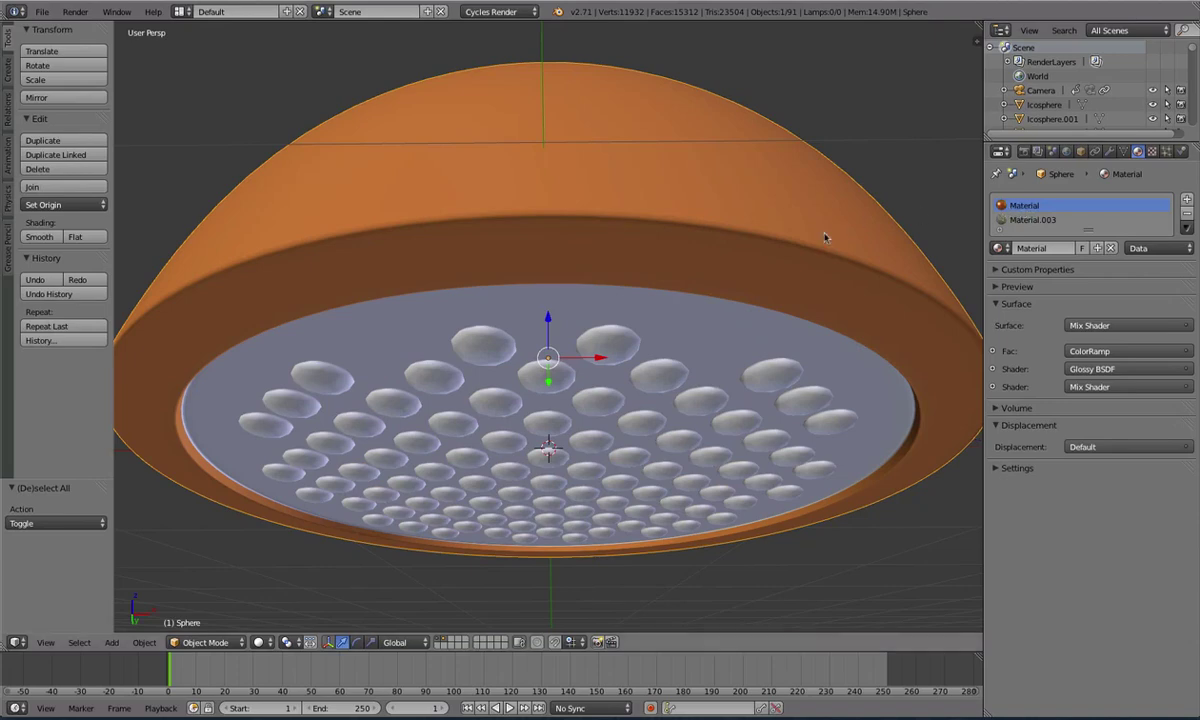
{"action": "key", "text": "Tab"}
{"action": "middle_click_drag", "start_coordinate": [498, 402], "coordinate": [627, 252]}
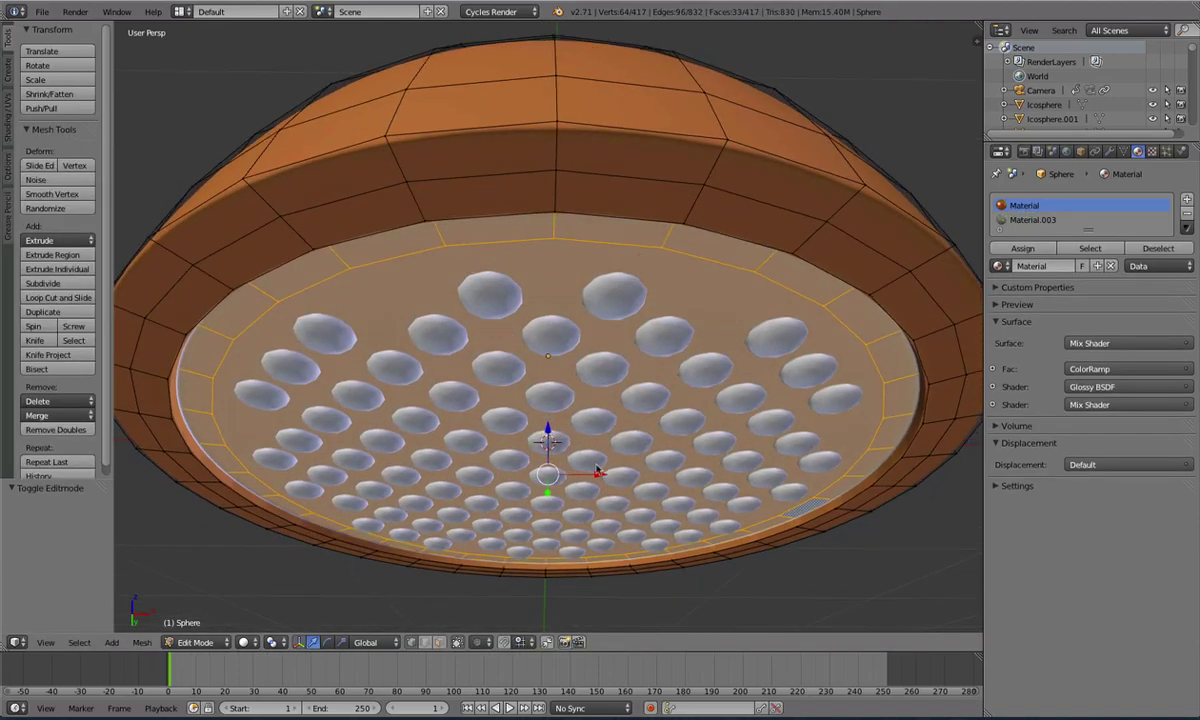
{"action": "key", "text": "Tab"}
{"action": "scroll", "coordinate": [494, 286], "scroll_direction": "down", "scroll_amount": 5}
{"action": "scroll", "coordinate": [528, 291], "scroll_direction": "up", "scroll_amount": 4}
{"action": "middle_click_drag", "start_coordinate": [494, 286], "coordinate": [538, 264]}
Isolate layer 2 and join all the light bulbs into a single object
{"action": "right_click", "coordinate": [546, 283]}
{"action": "scroll", "coordinate": [268, 287], "scroll_direction": "down", "scroll_amount": 3}
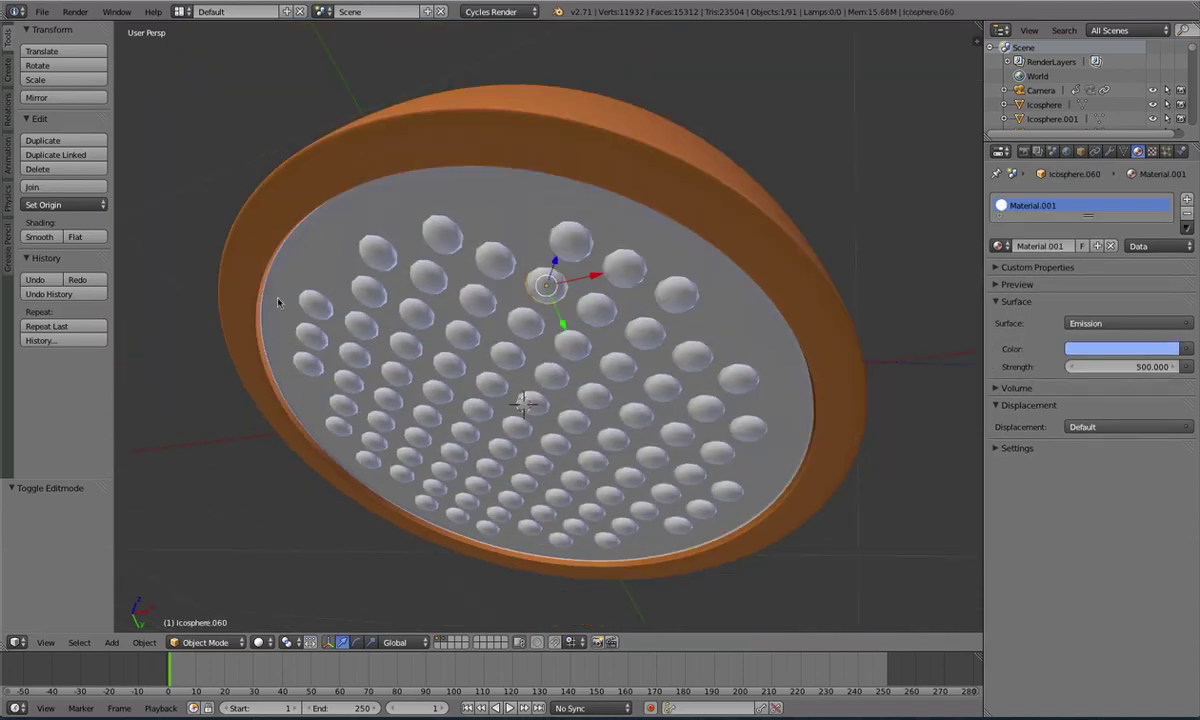
{"action": "key", "text": "2"}
{"action": "middle_click_drag", "start_coordinate": [337, 313], "coordinate": [410, 351]}
{"action": "key", "text": "a"}
{"action": "key", "text": "a"}
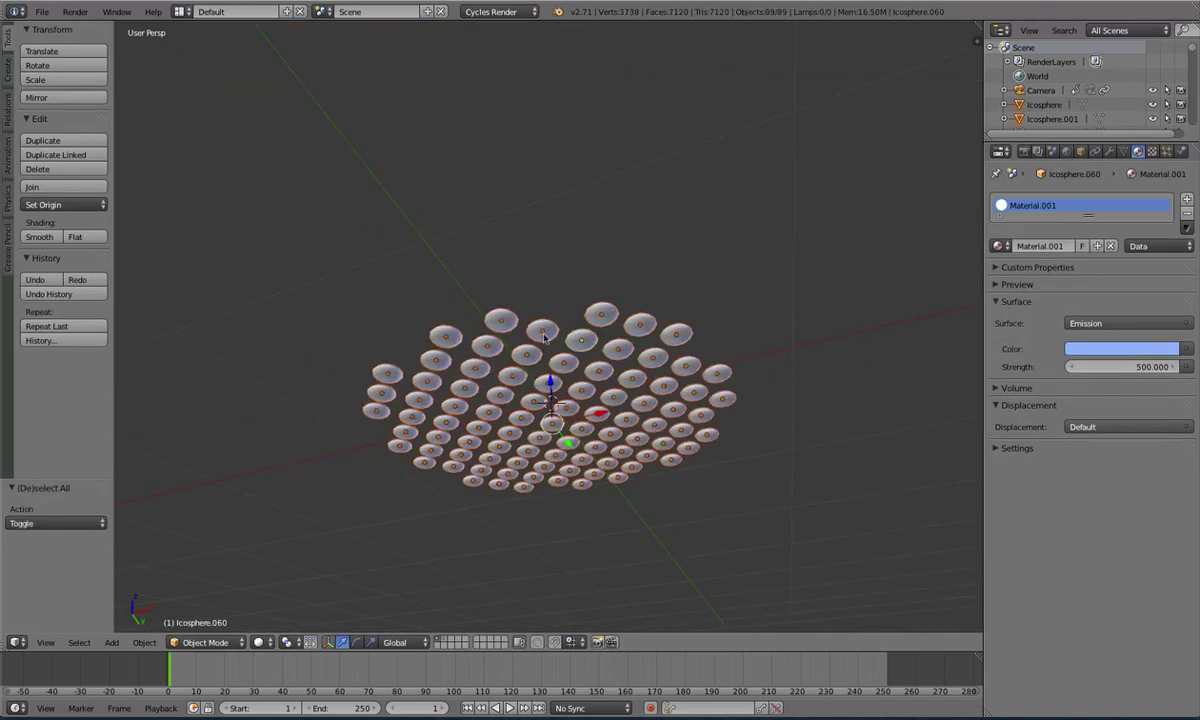
{"action": "key", "text": "ctrl+j"}
Set the origin of the joined bulbs to their geometry
{"action": "middle_click_drag", "start_coordinate": [541, 313], "coordinate": [548, 500]}
{"action": "key", "text": "ctrl+alt+shift+c"}
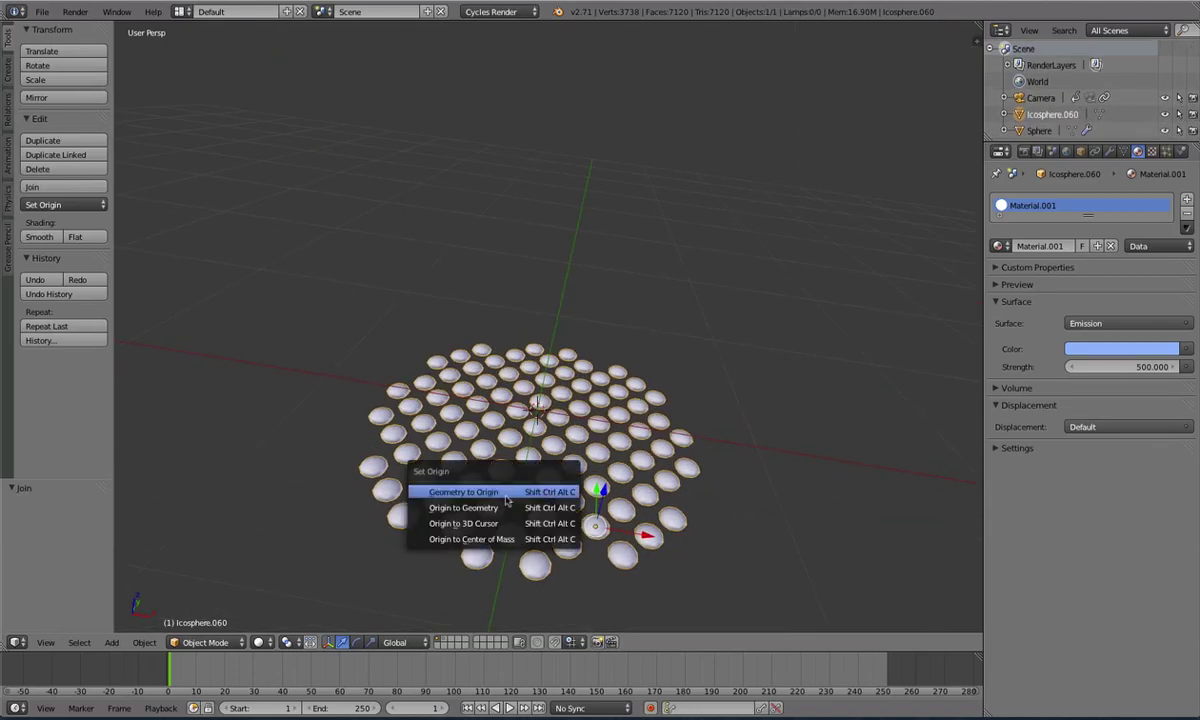
{"action": "left_click", "coordinate": [506, 504]}
{"action": "middle_click_drag", "start_coordinate": [520, 375], "coordinate": [595, 362]}
Bring the joined bulbs, the dome and the camera together on layer 1
{"action": "key", "text": "a"}
{"action": "key", "text": "1"}
{"action": "key", "text": "a"}
{"action": "scroll", "coordinate": [615, 350], "scroll_direction": "down", "scroll_amount": 3}
{"action": "key", "text": "2"}
{"action": "scroll", "coordinate": [583, 316], "scroll_direction": "down", "scroll_amount": 4}
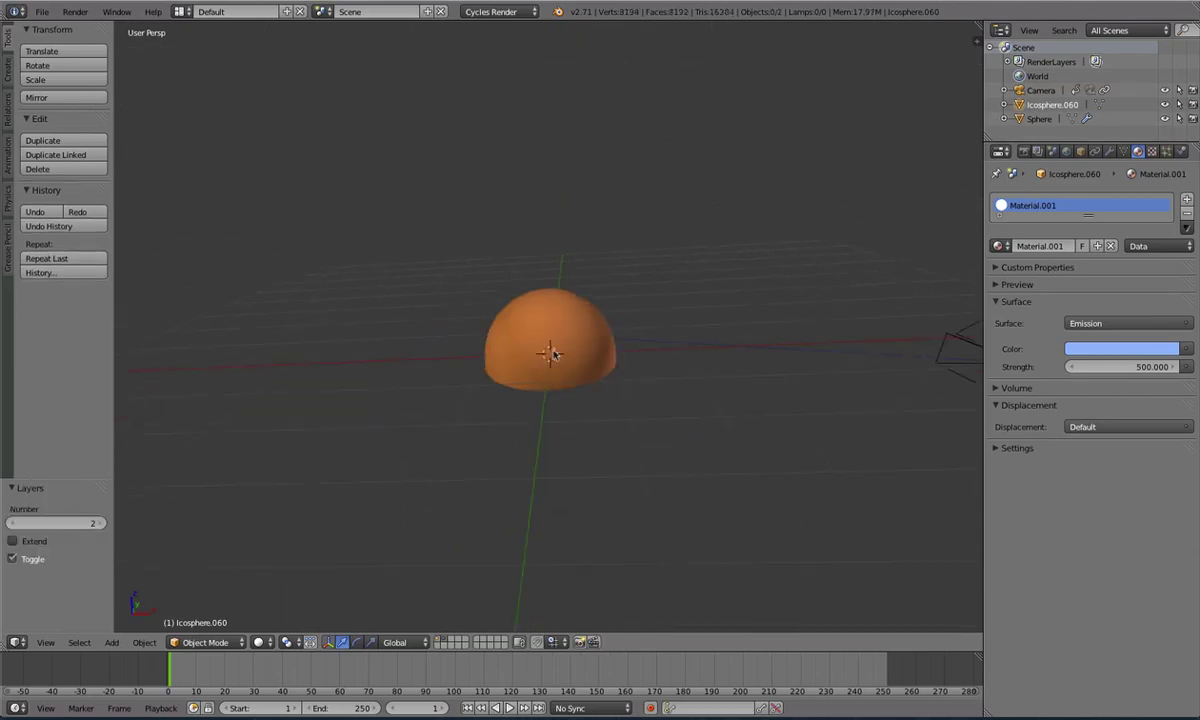
{"action": "middle_click_drag", "start_coordinate": [583, 316], "coordinate": [571, 201]}
{"action": "key", "text": "a"}
{"action": "key", "text": "m"}
{"action": "key", "text": "1"}
{"action": "key", "text": "2"}
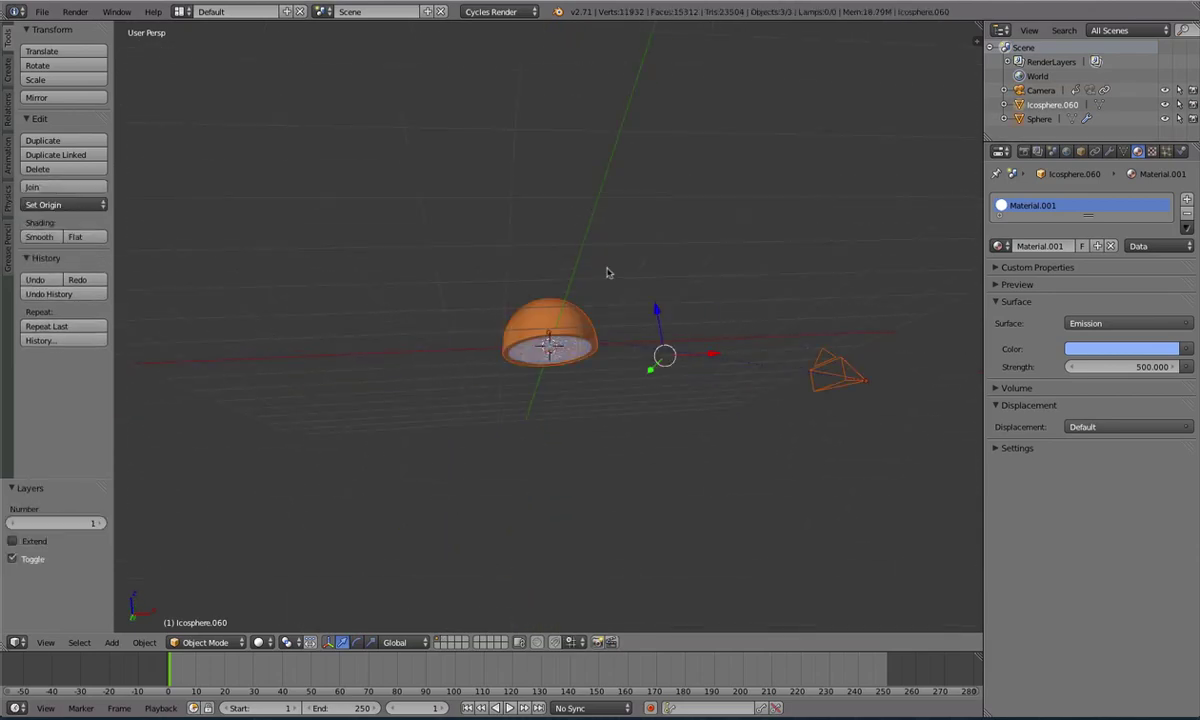
Select the camera, set it as the scene's active camera and deselect everything
{"action": "middle_click_drag", "start_coordinate": [608, 271], "coordinate": [862, 383]}
{"action": "key", "text": "a"}
{"action": "right_click", "coordinate": [840, 380]}
{"action": "left_click", "coordinate": [46, 643]}
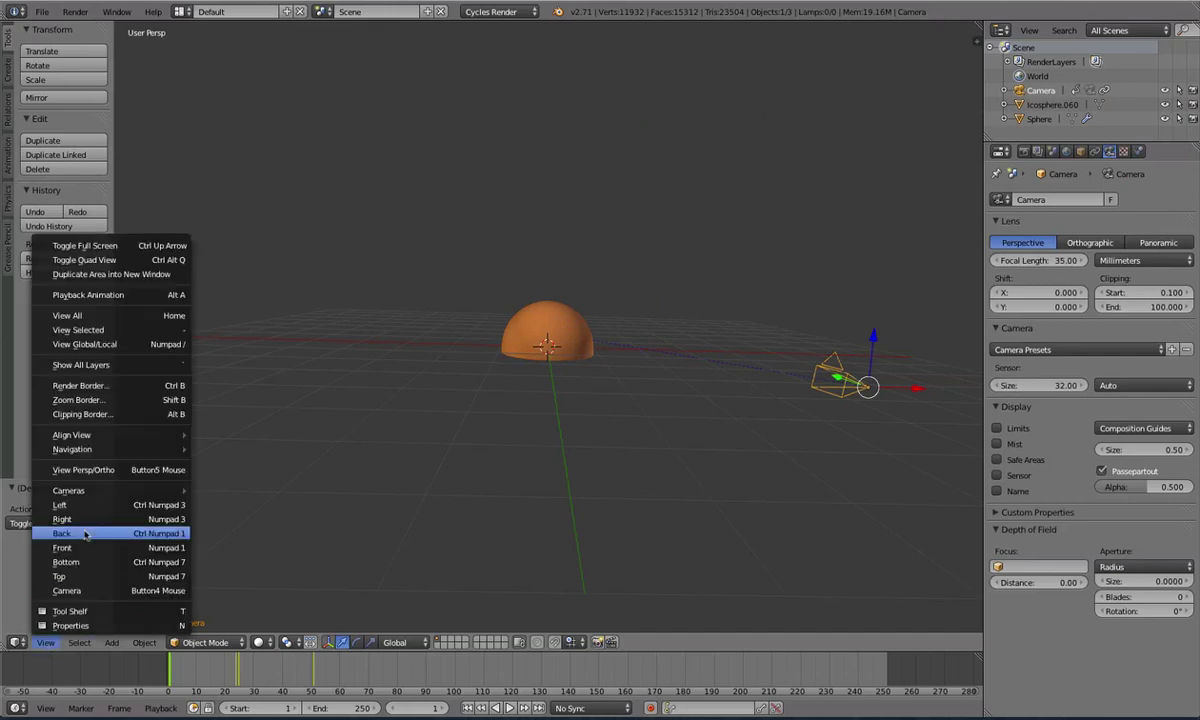
{"action": "mouse_move", "coordinate": [112, 491]}
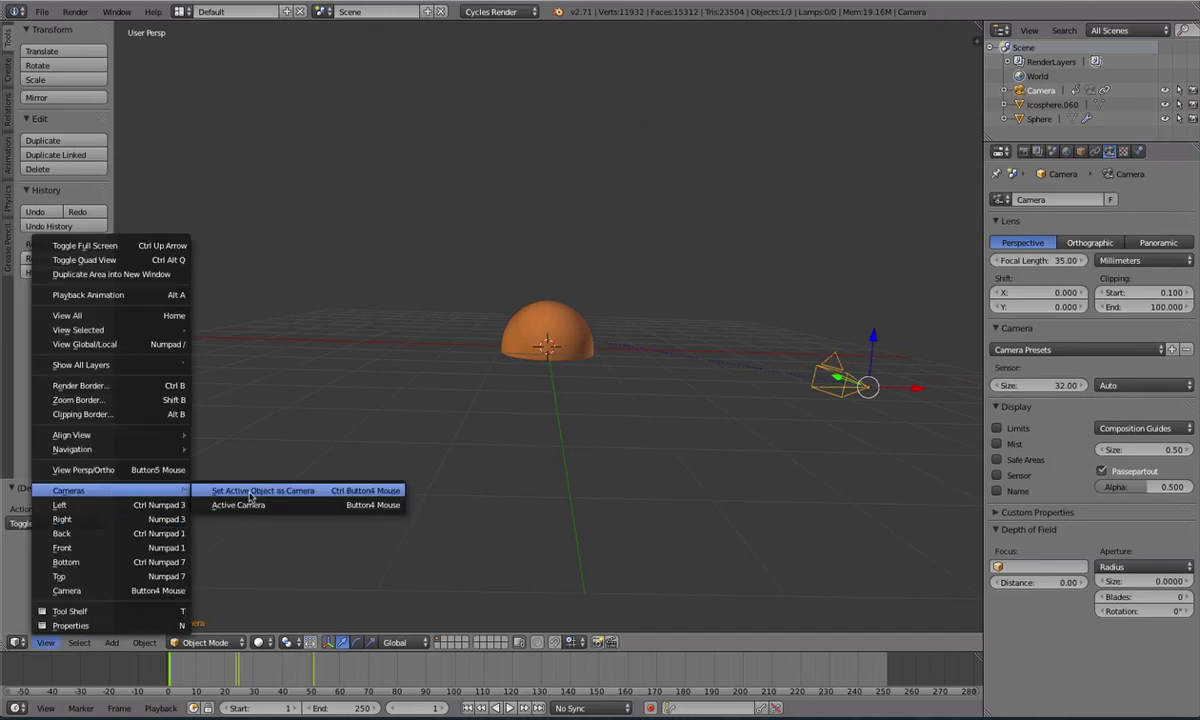
{"action": "left_click", "coordinate": [265, 490]}
{"action": "scroll", "coordinate": [412, 323], "scroll_direction": "up", "scroll_amount": 3}
{"action": "key", "text": "a"}
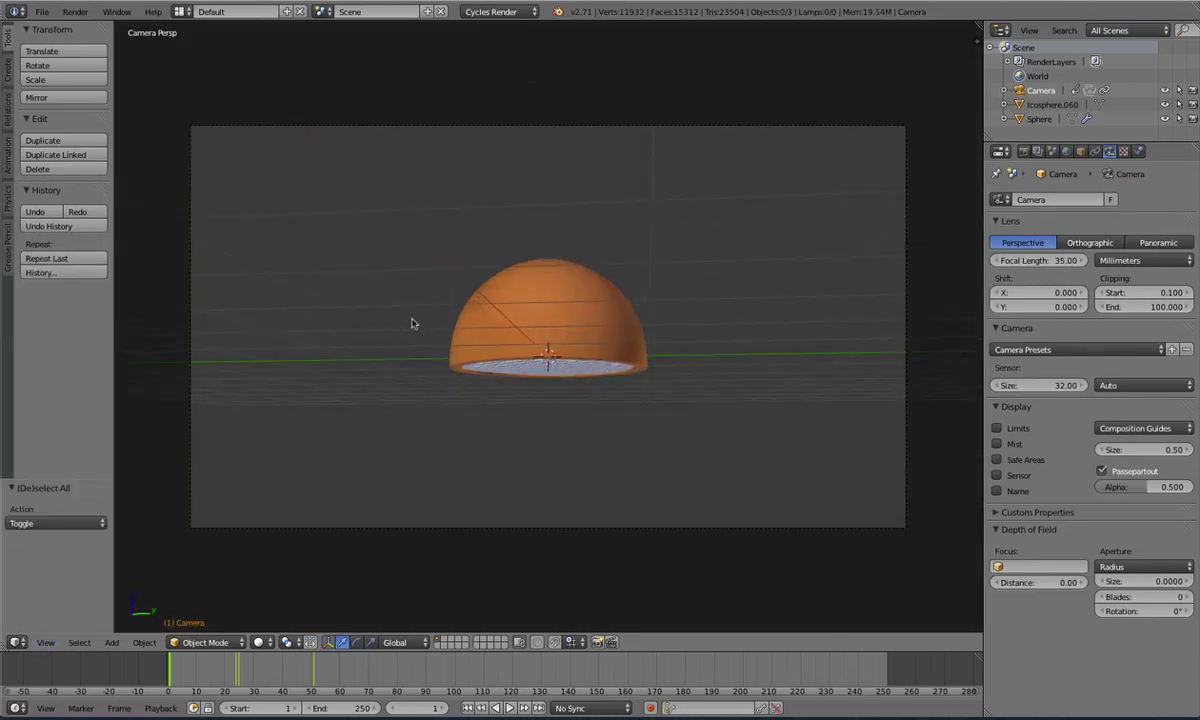
Play the camera animation and set the scene's end frame to 50
{"action": "key", "text": "alt+a"}
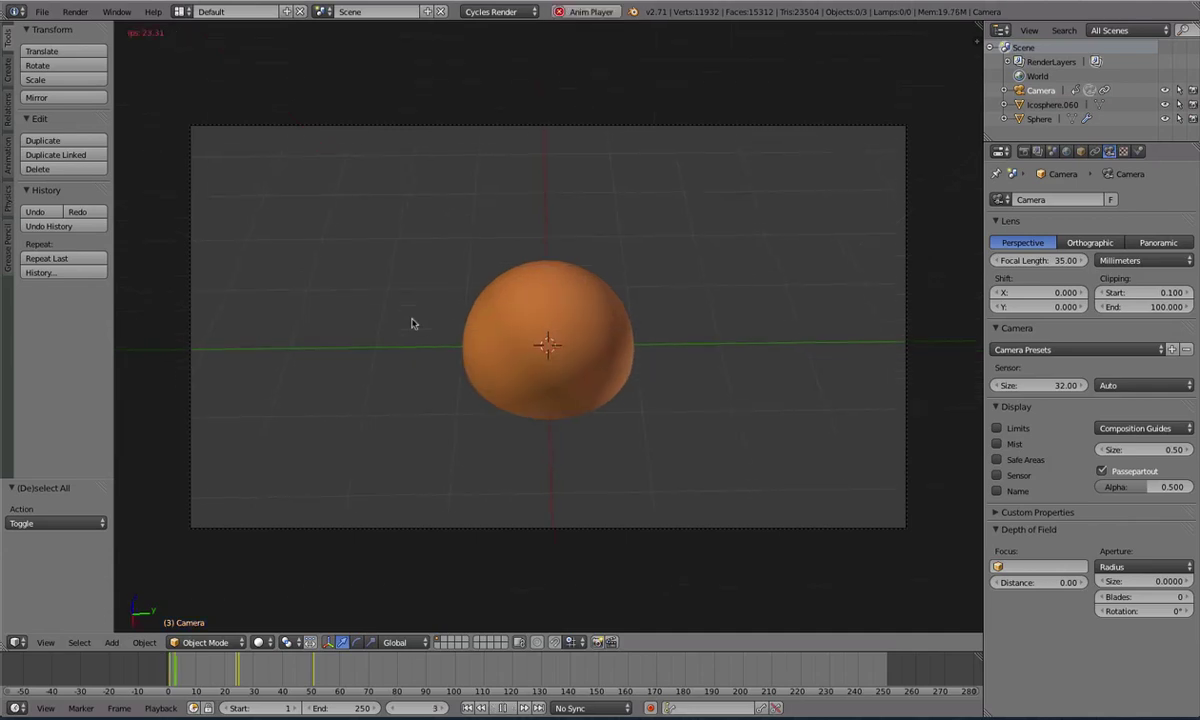
{"action": "left_click", "coordinate": [1023, 151]}
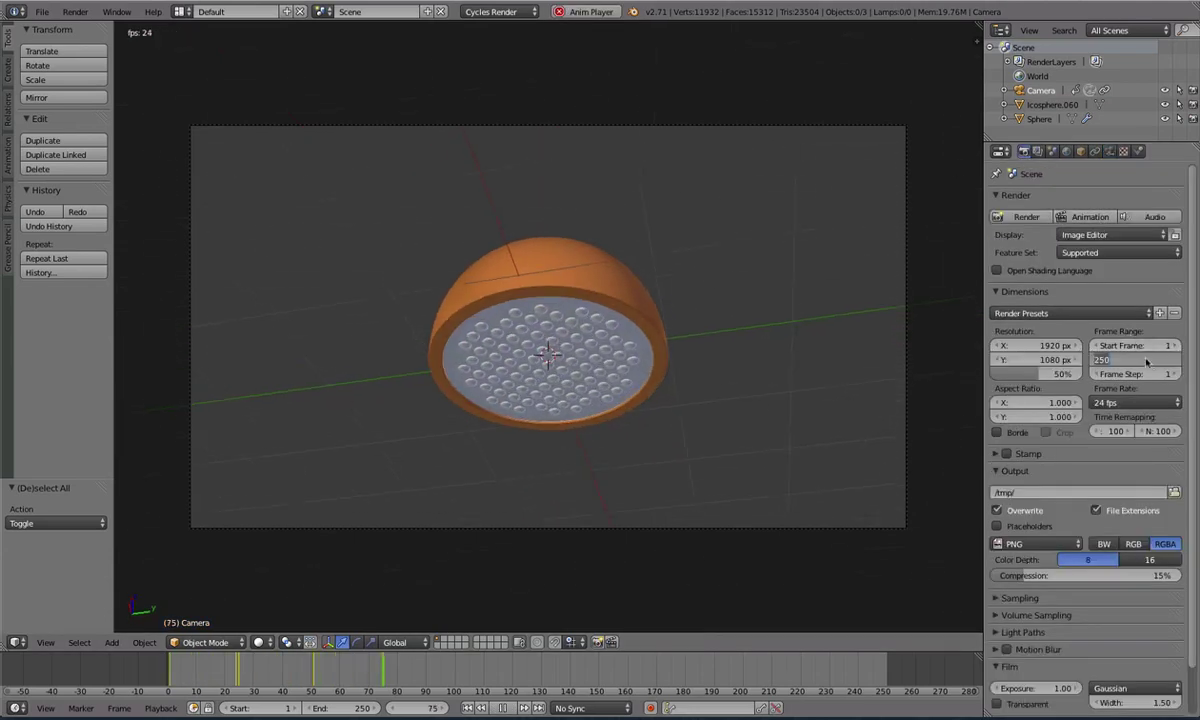
{"action": "double_click", "coordinate": [1147, 360]}
{"action": "type", "text": "50"}
{"action": "key", "text": "Return"}
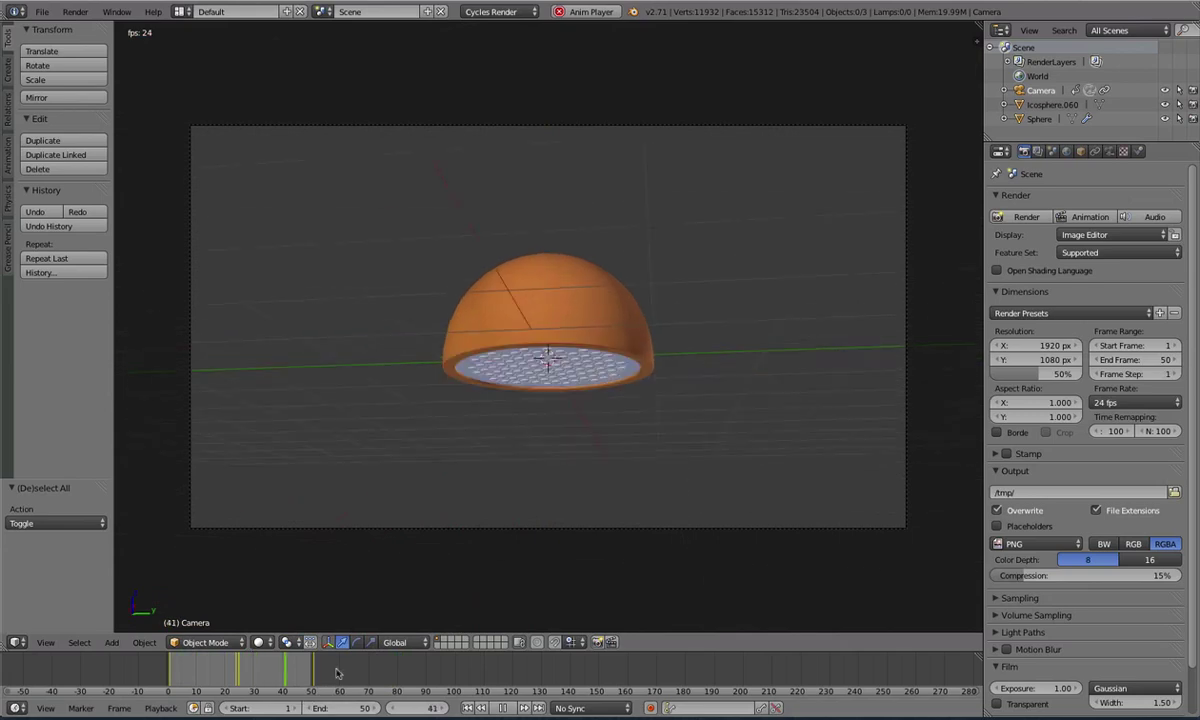
{"action": "scroll", "coordinate": [472, 449], "scroll_direction": "up", "scroll_amount": 4}
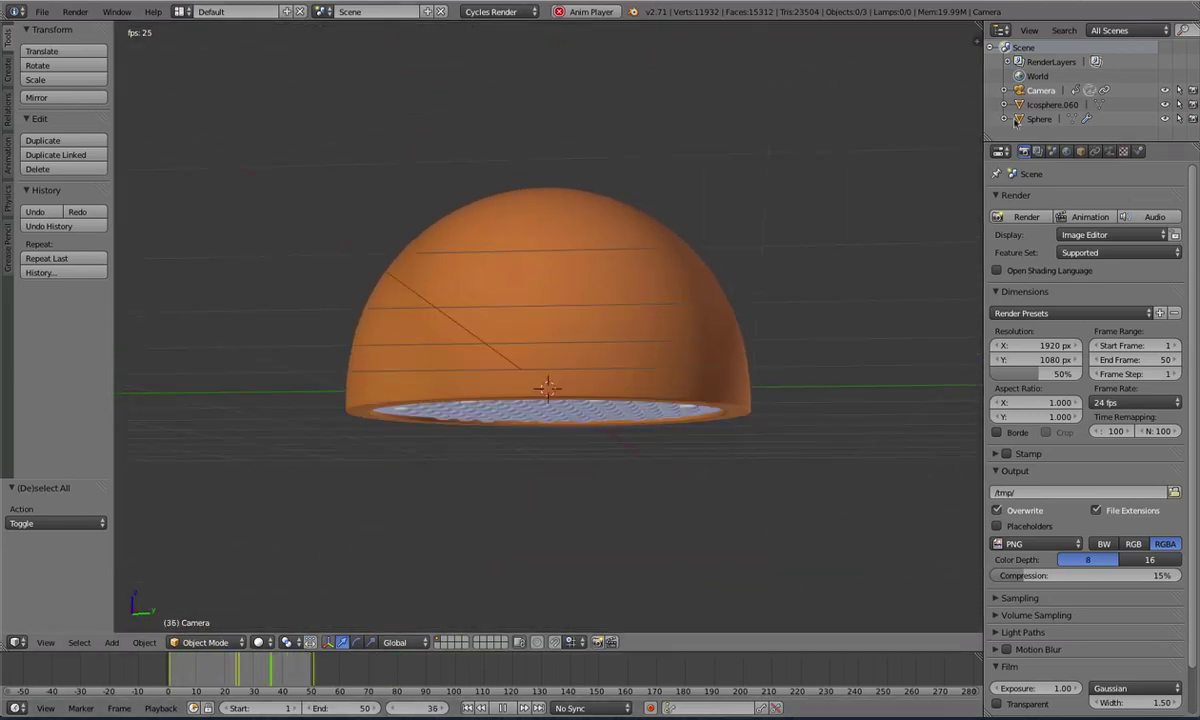
Stop the animation playback and return to the camera view
{"action": "key", "text": "alt+a"}
{"action": "middle_click_drag", "start_coordinate": [681, 175], "coordinate": [614, 253]}
{"action": "scroll", "coordinate": [520, 249], "scroll_direction": "up", "scroll_amount": 3}
{"action": "key", "text": "KP_0"}
Preview the camera view in rendered shading and set the world background colour to black
{"action": "left_click", "coordinate": [1066, 151]}
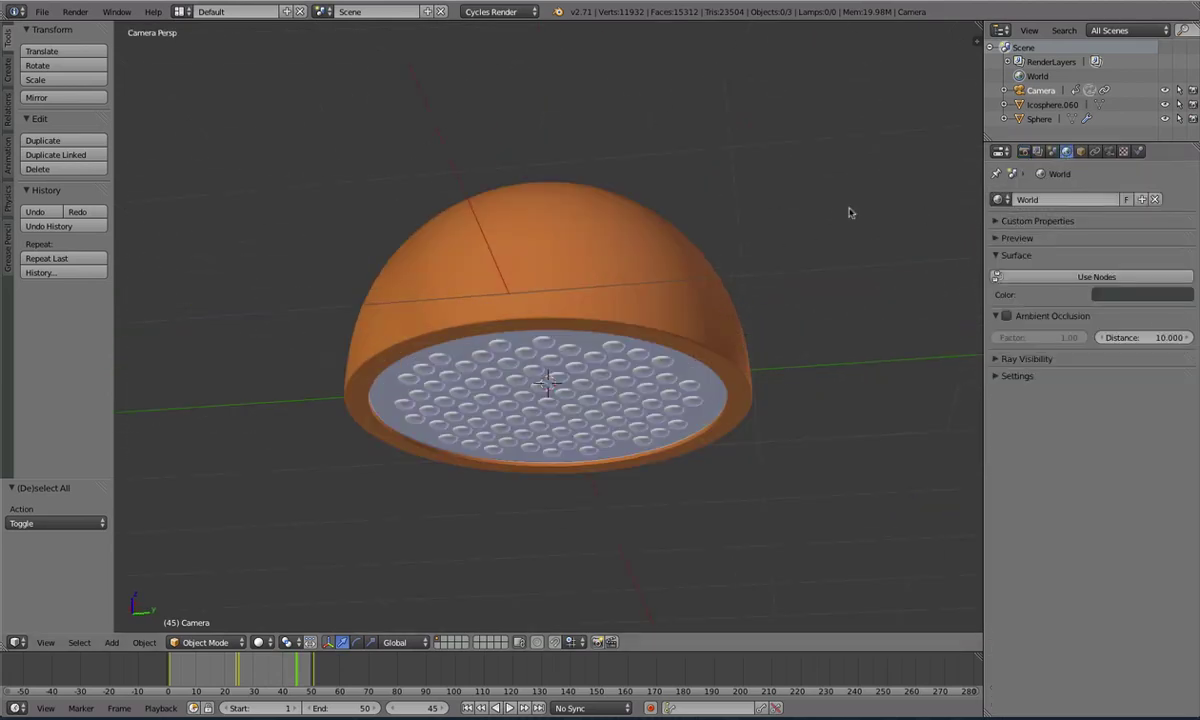
{"action": "key", "text": "shift+z"}
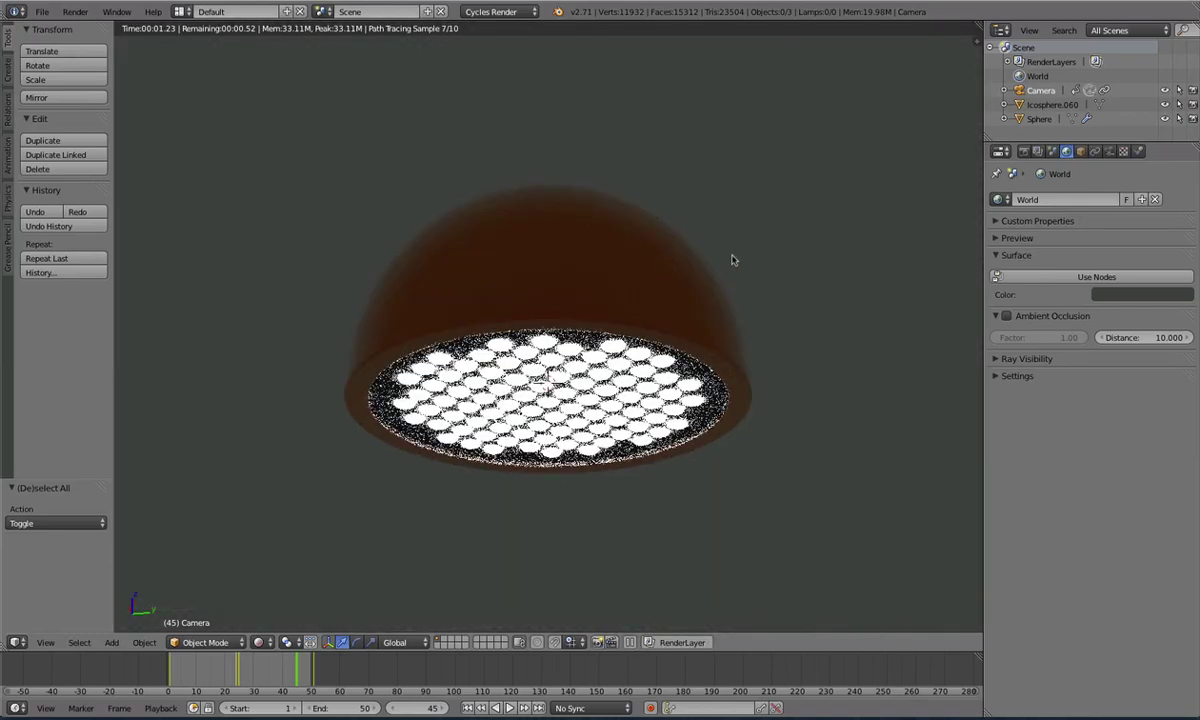
{"action": "key", "text": "KP_0"}
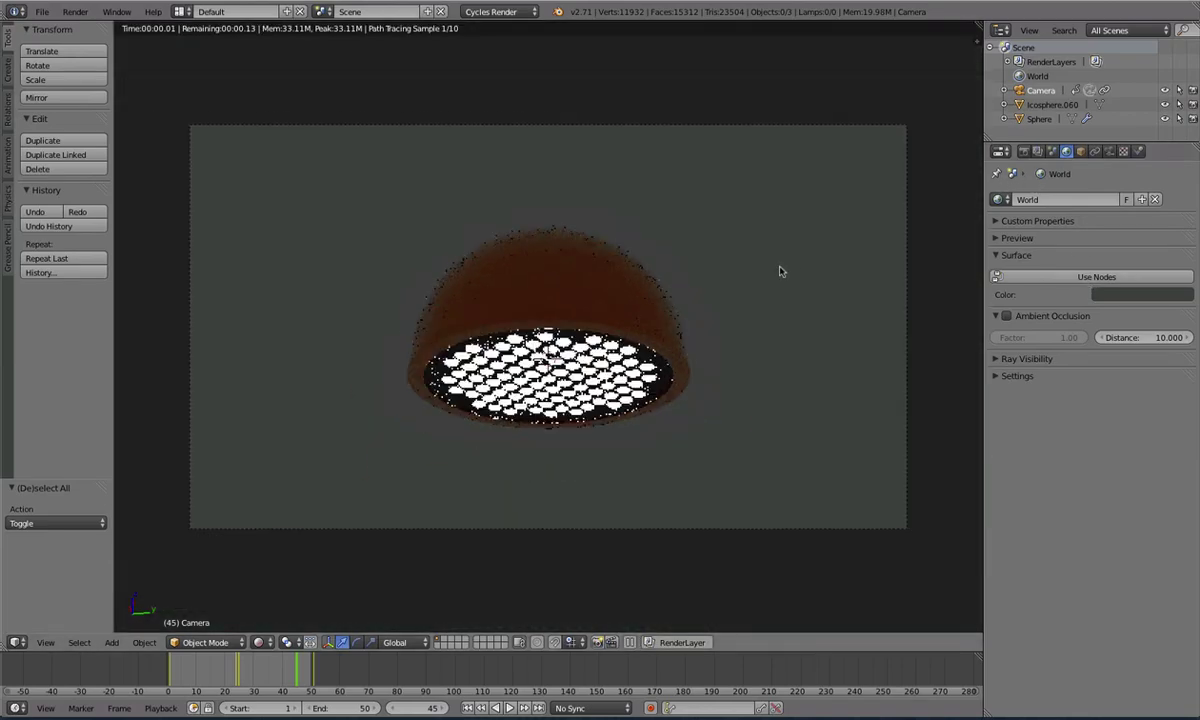
{"action": "left_click", "coordinate": [1117, 294]}
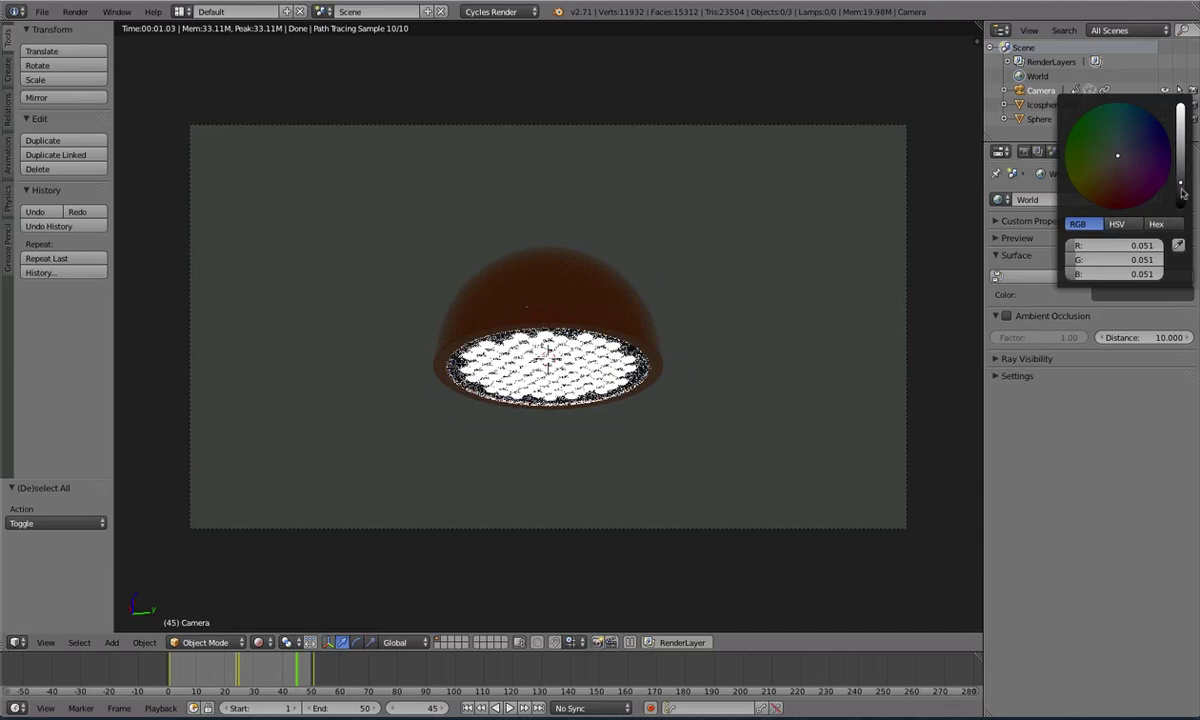
{"action": "left_click_drag", "start_coordinate": [1182, 187], "coordinate": [1181, 210]}
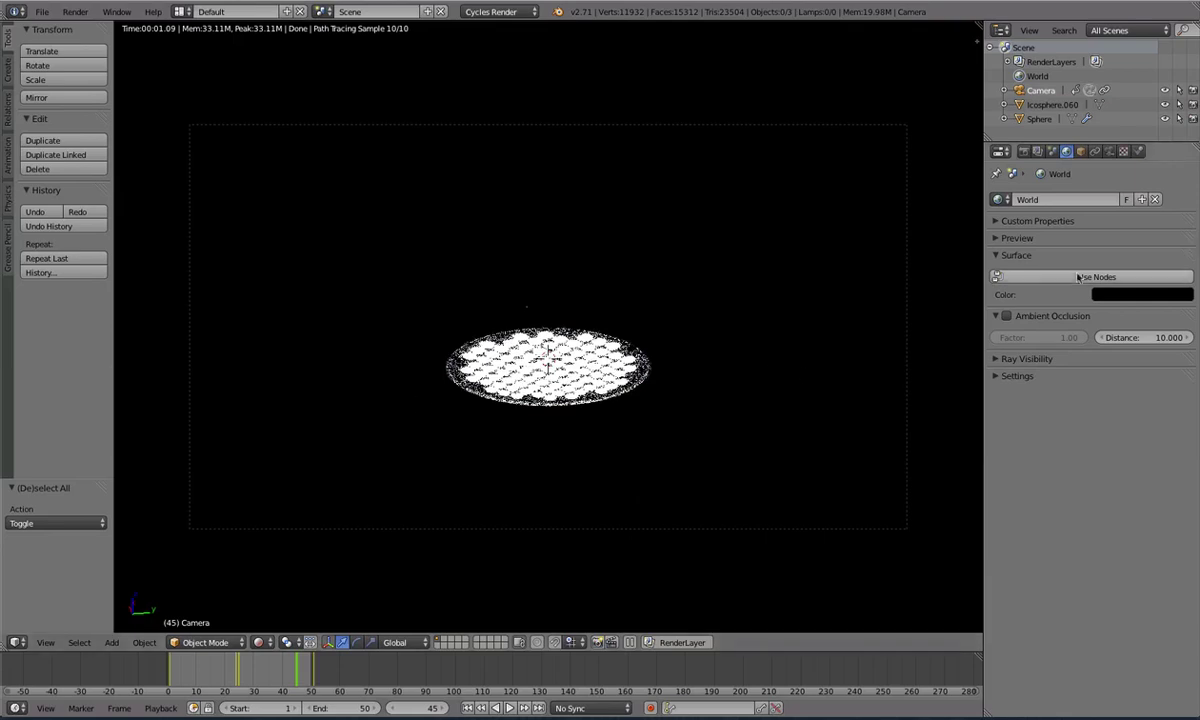
Enable nodes for the world and use an Environment Texture as its background colour
{"action": "left_click", "coordinate": [1097, 277]}
{"action": "left_click", "coordinate": [1186, 303]}
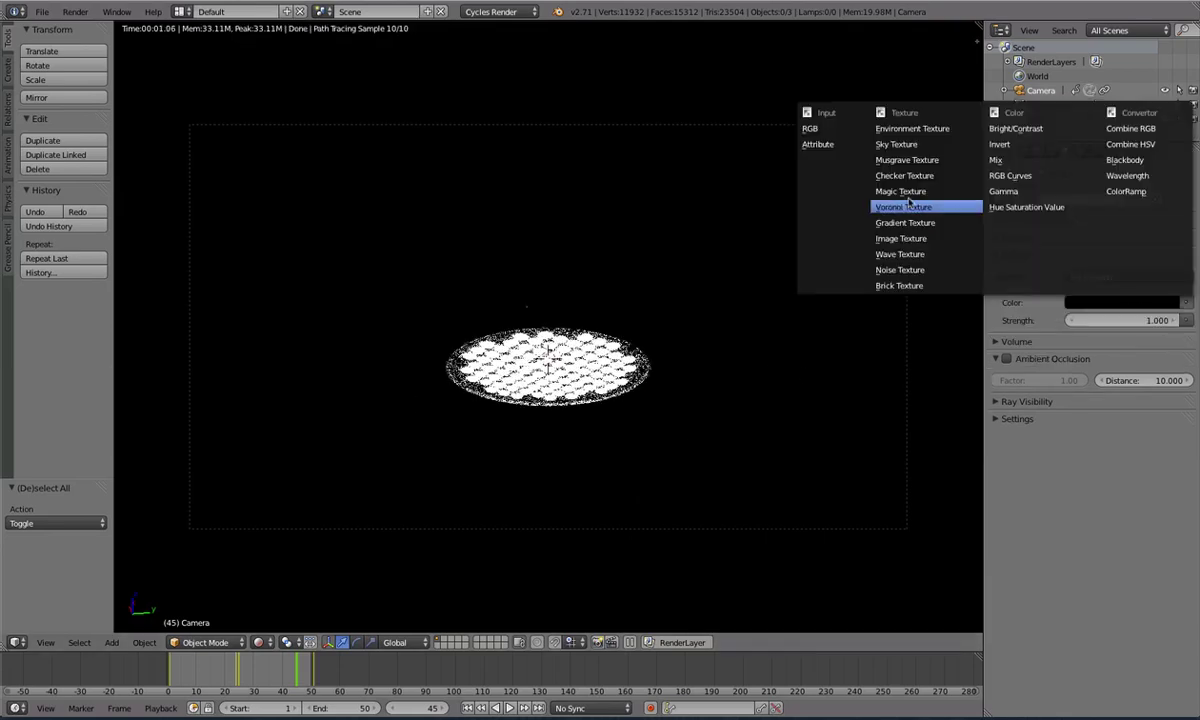
{"action": "left_click", "coordinate": [865, 124]}
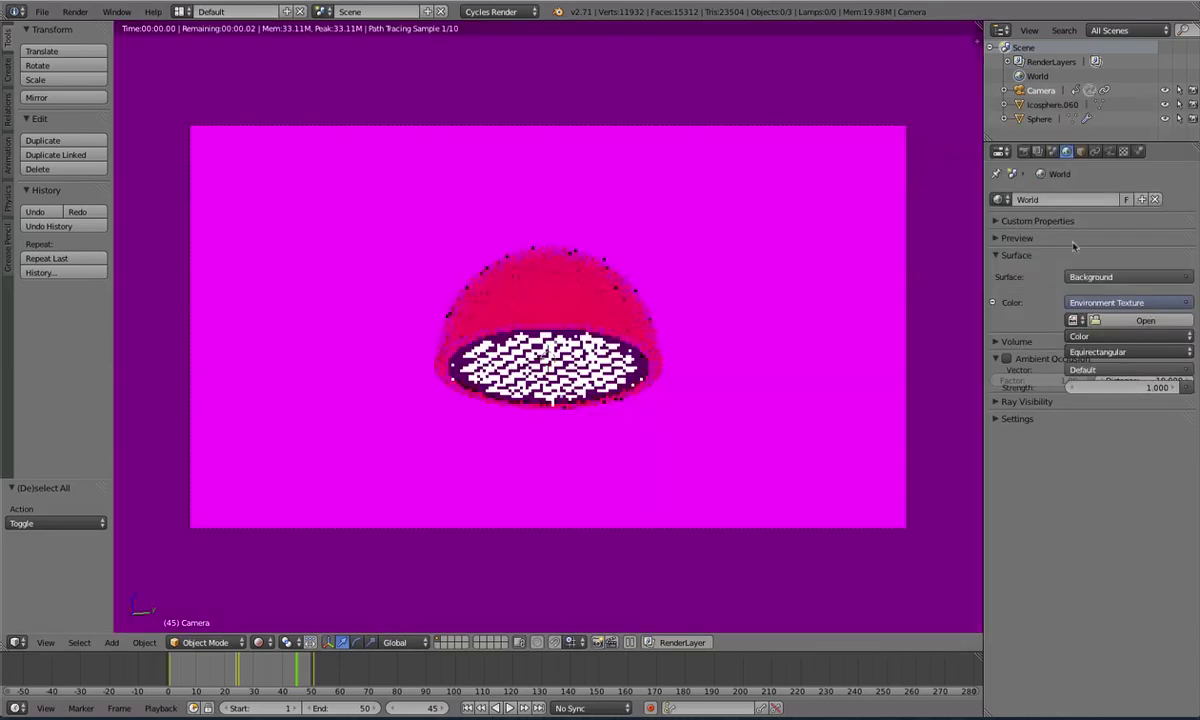
Load HDR_041_Path_Bg.jpg from the HDR_041_Path folder as the world's environment texture image
{"action": "left_click", "coordinate": [1145, 320]}
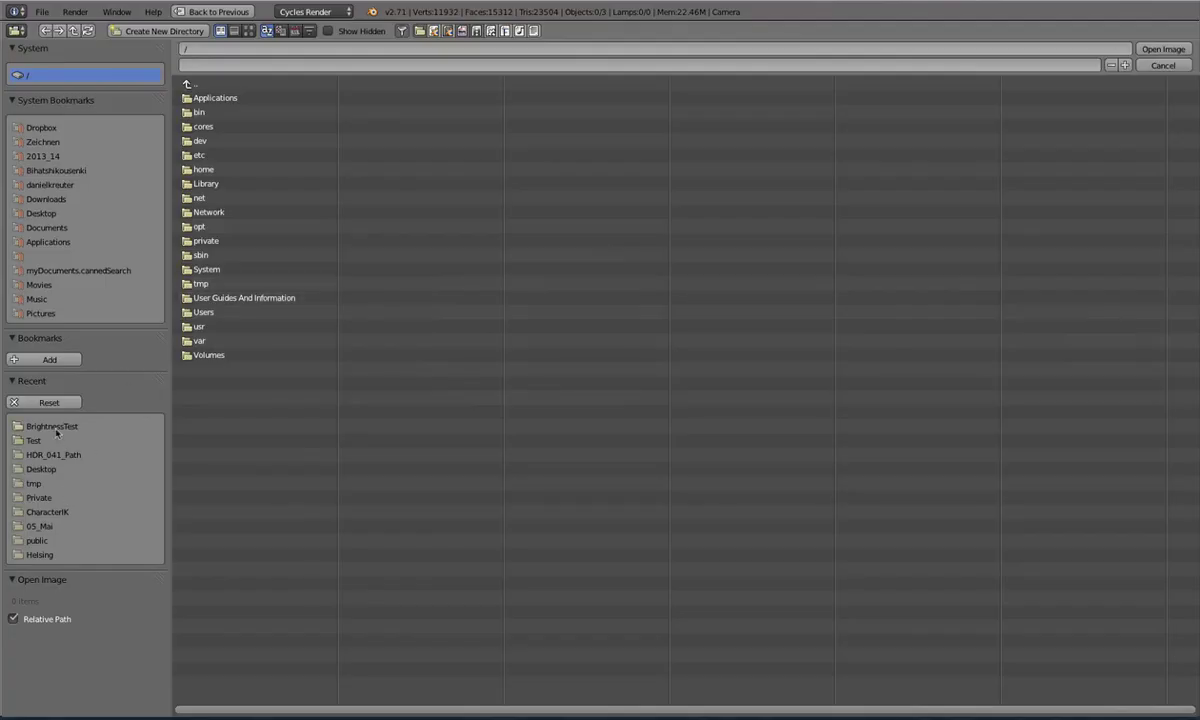
{"action": "left_click", "coordinate": [55, 455]}
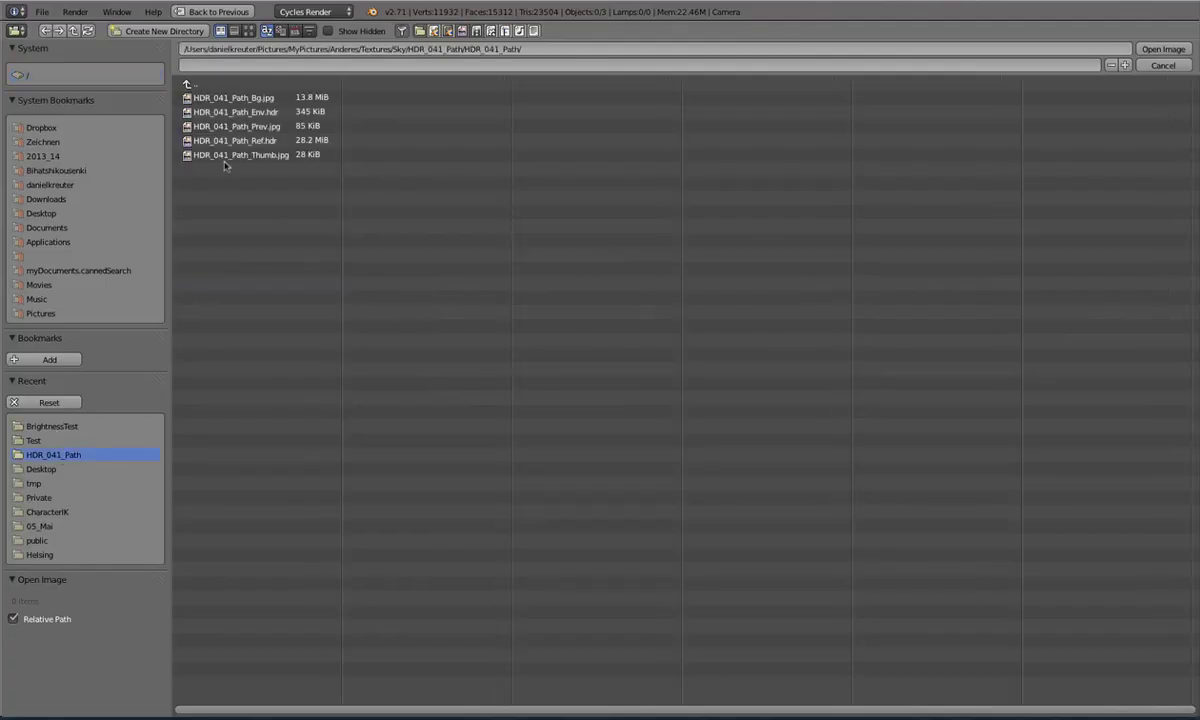
{"action": "left_click", "coordinate": [263, 99]}
{"action": "double_click", "coordinate": [266, 102]}
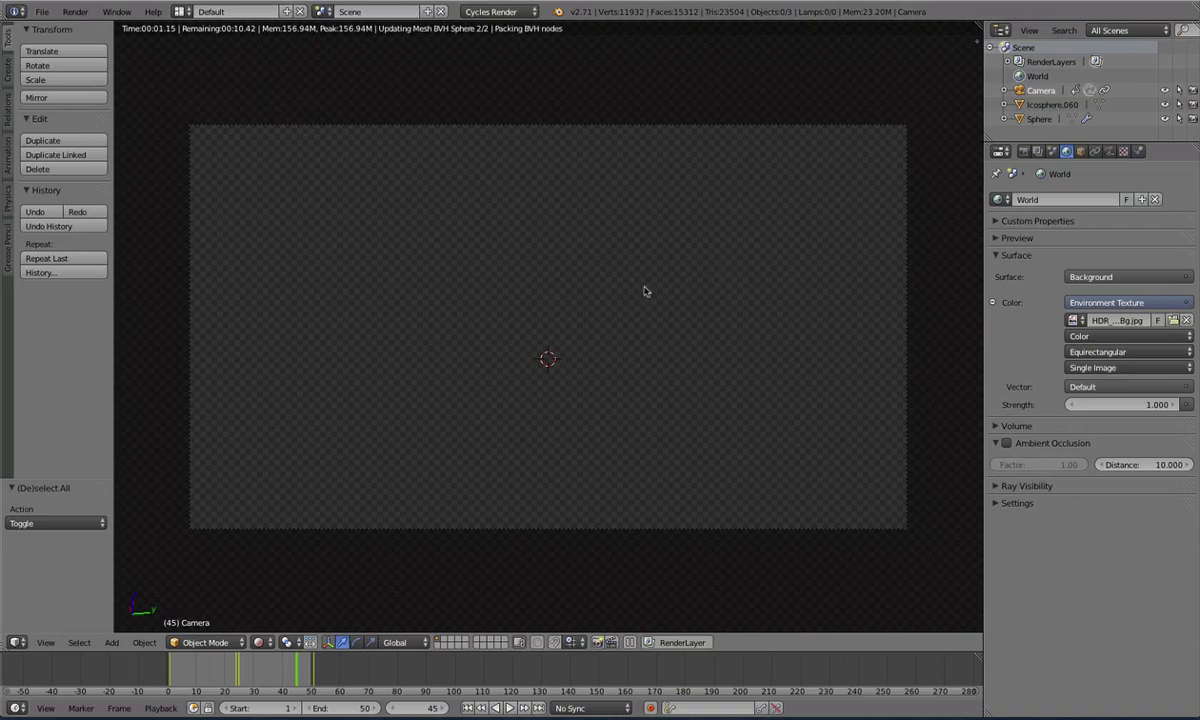
Examine the forest environment around the lamp from several angles and return to the camera view
{"action": "middle_click_drag", "start_coordinate": [520, 318], "coordinate": [747, 325]}
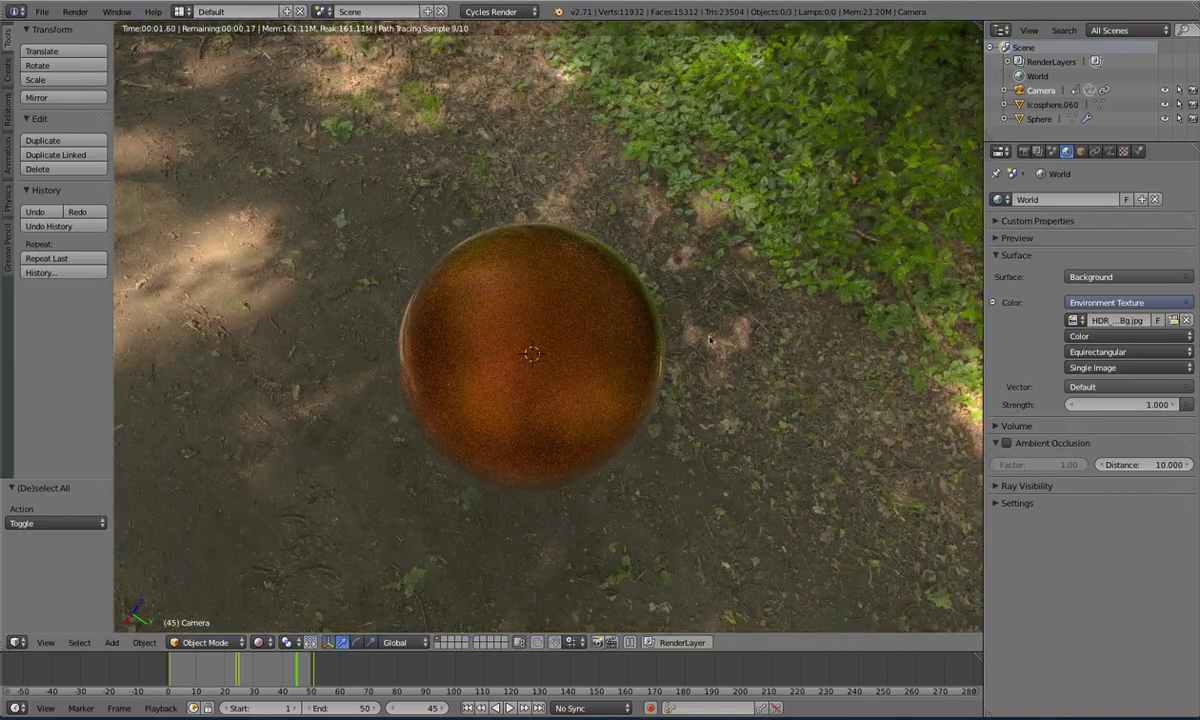
{"action": "middle_click_drag", "start_coordinate": [666, 321], "coordinate": [505, 240]}
{"action": "key", "text": "KP_0"}
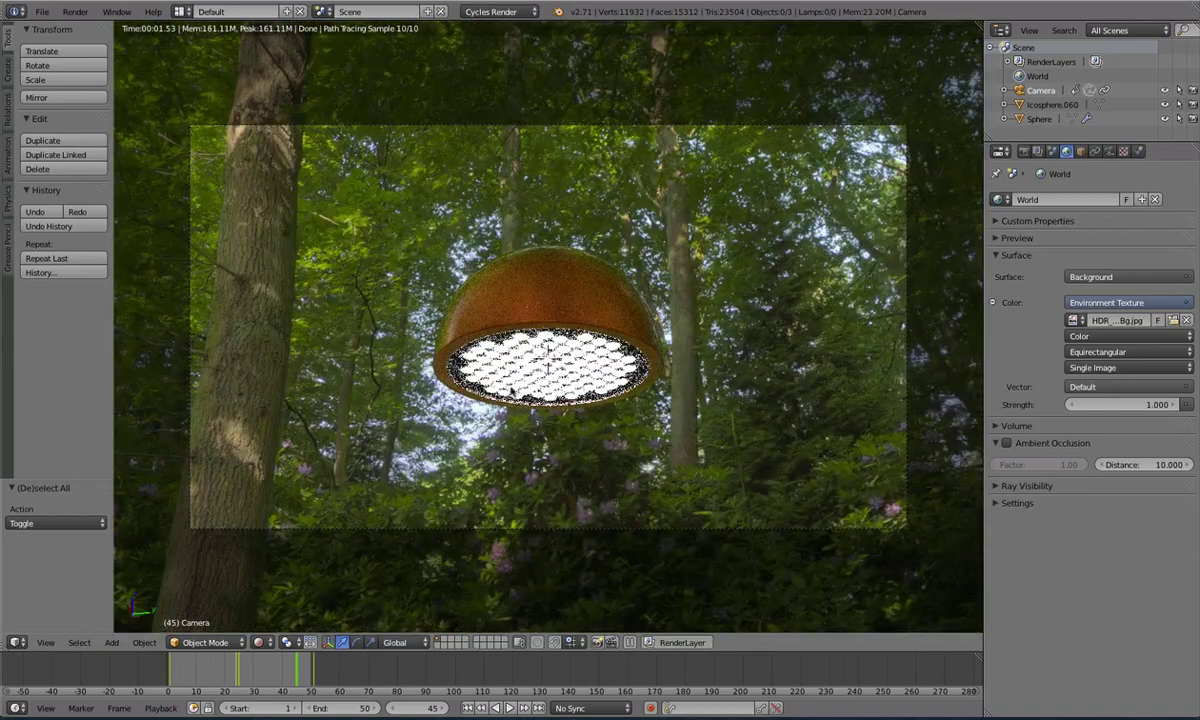
{"action": "scroll", "coordinate": [587, 317], "scroll_direction": "down", "scroll_amount": 3}
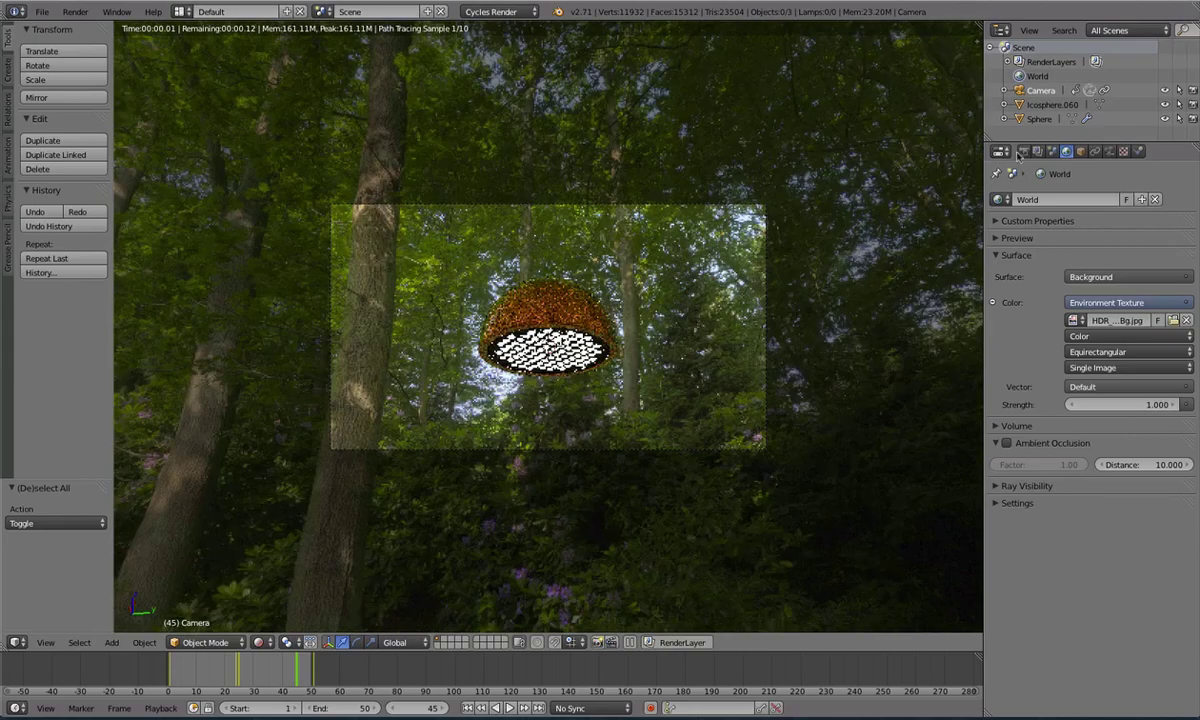
{"action": "left_click", "coordinate": [1023, 151]}
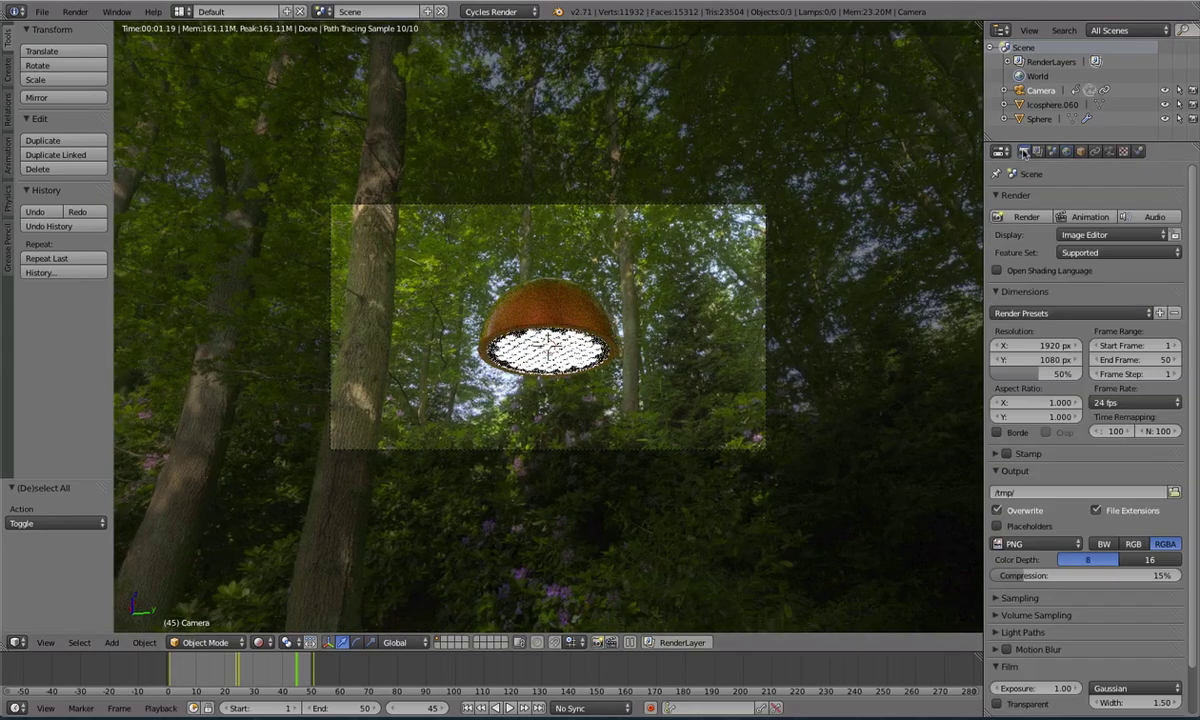
{"action": "scroll", "coordinate": [450, 150], "scroll_direction": "up", "scroll_amount": 4}
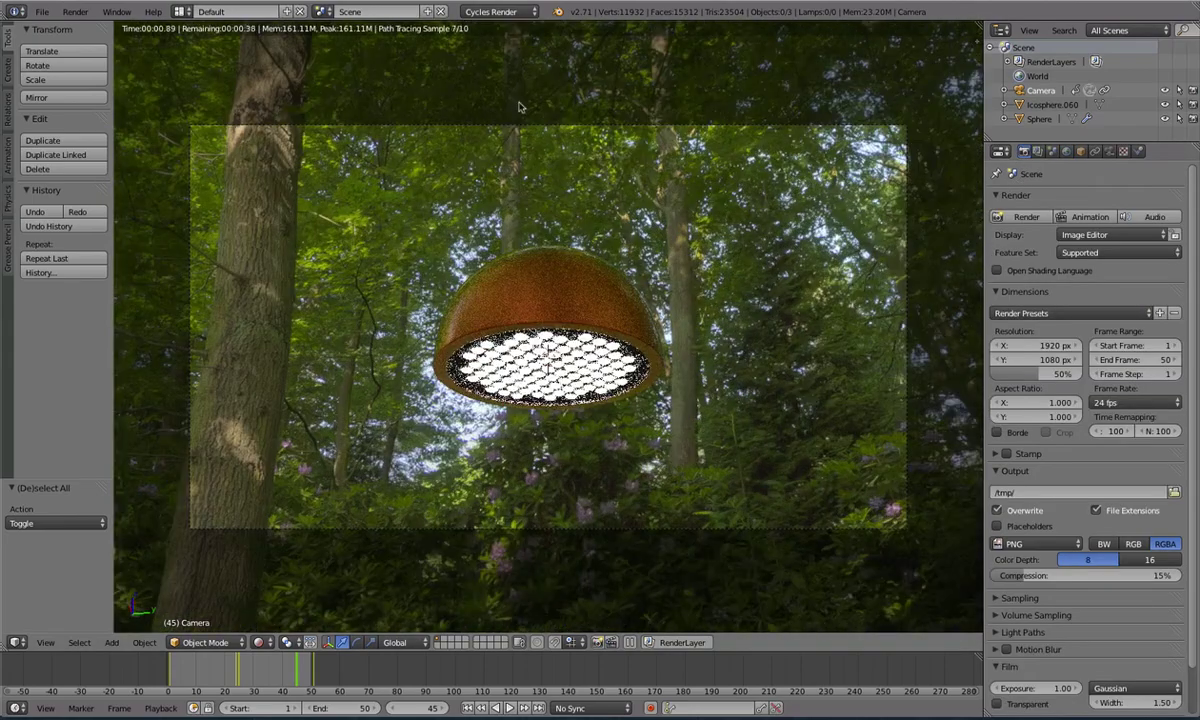
{"action": "middle_click_drag", "start_coordinate": [473, 181], "coordinate": [600, 188]}
{"action": "scroll", "coordinate": [490, 225], "scroll_direction": "down", "scroll_amount": 5}
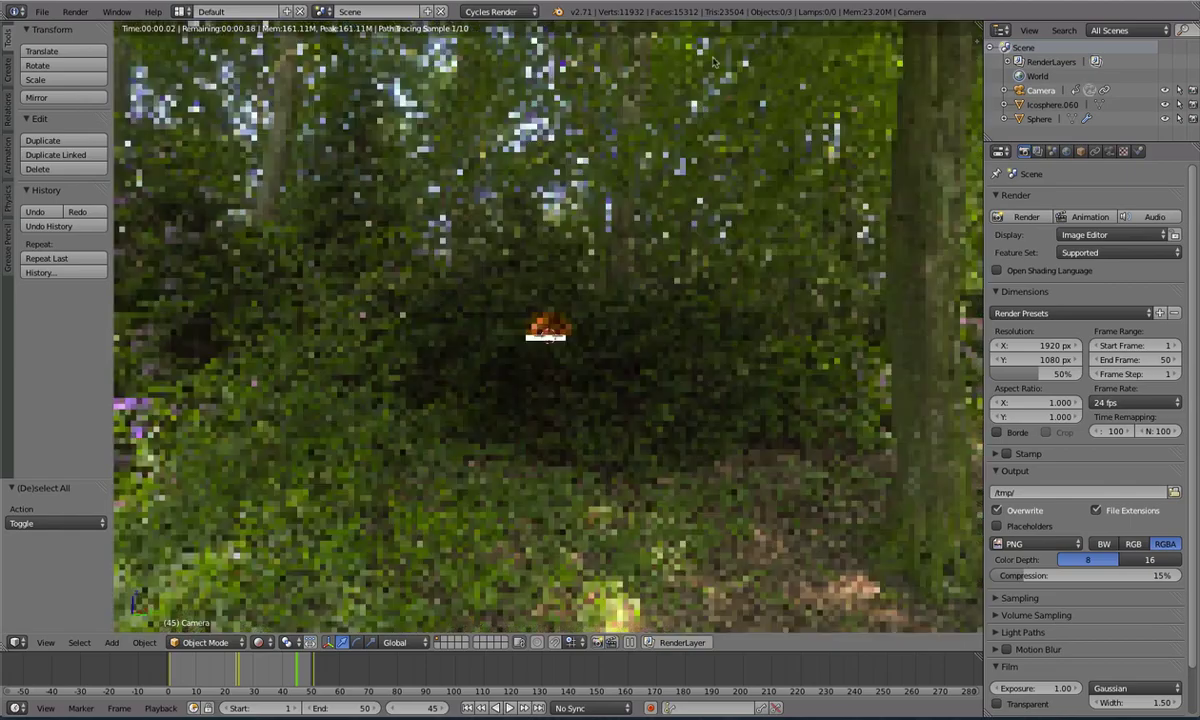
{"action": "middle_click_drag", "start_coordinate": [782, 180], "coordinate": [391, 431]}
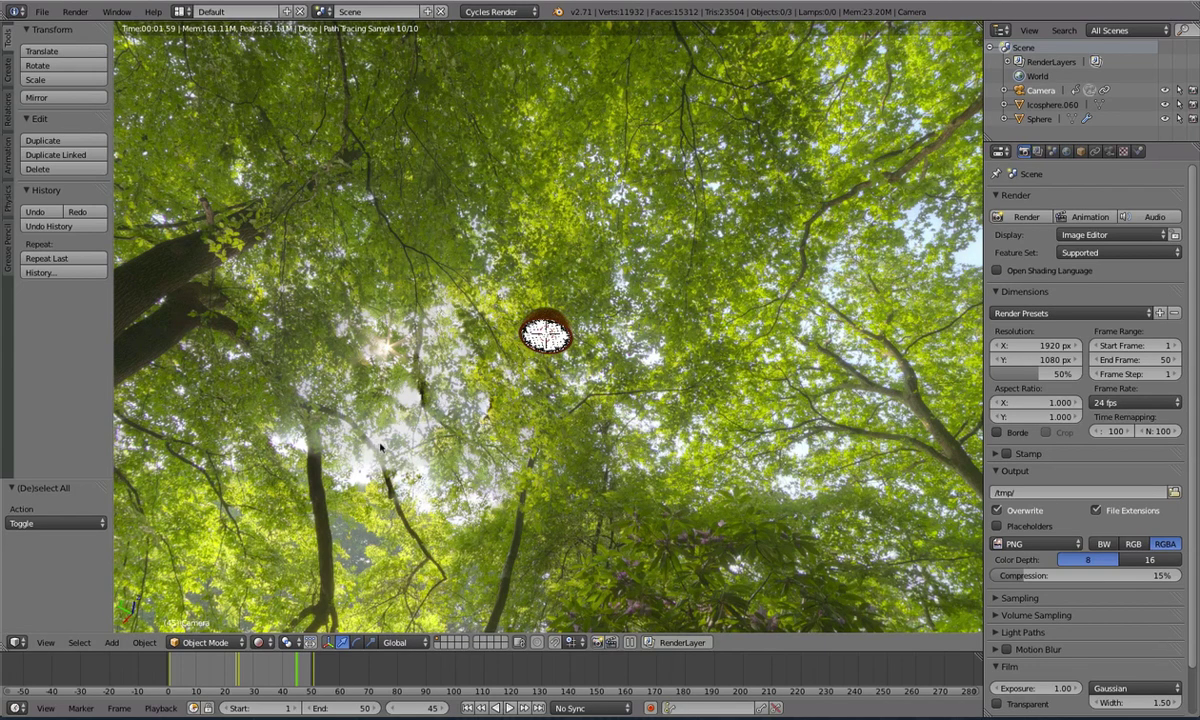
{"action": "scroll", "coordinate": [415, 378], "scroll_direction": "down", "scroll_amount": 1}
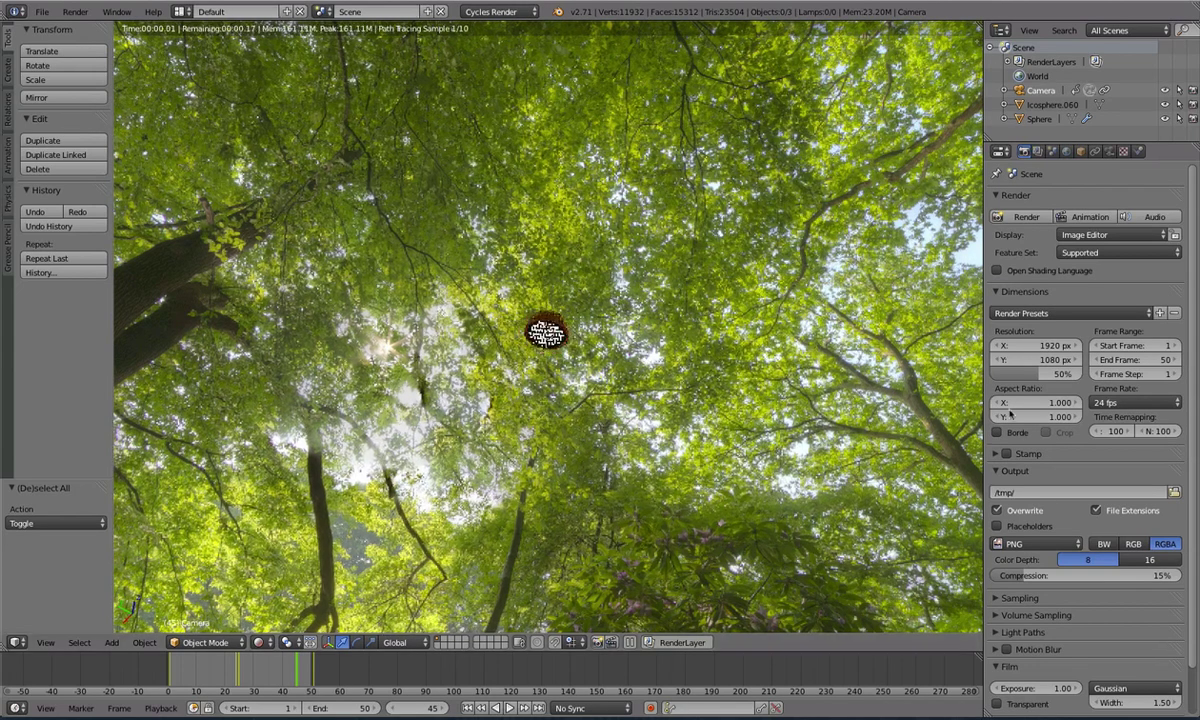
{"action": "scroll", "coordinate": [428, 371], "scroll_direction": "up", "scroll_amount": 2}
{"action": "middle_click_drag", "start_coordinate": [428, 371], "coordinate": [382, 386]}
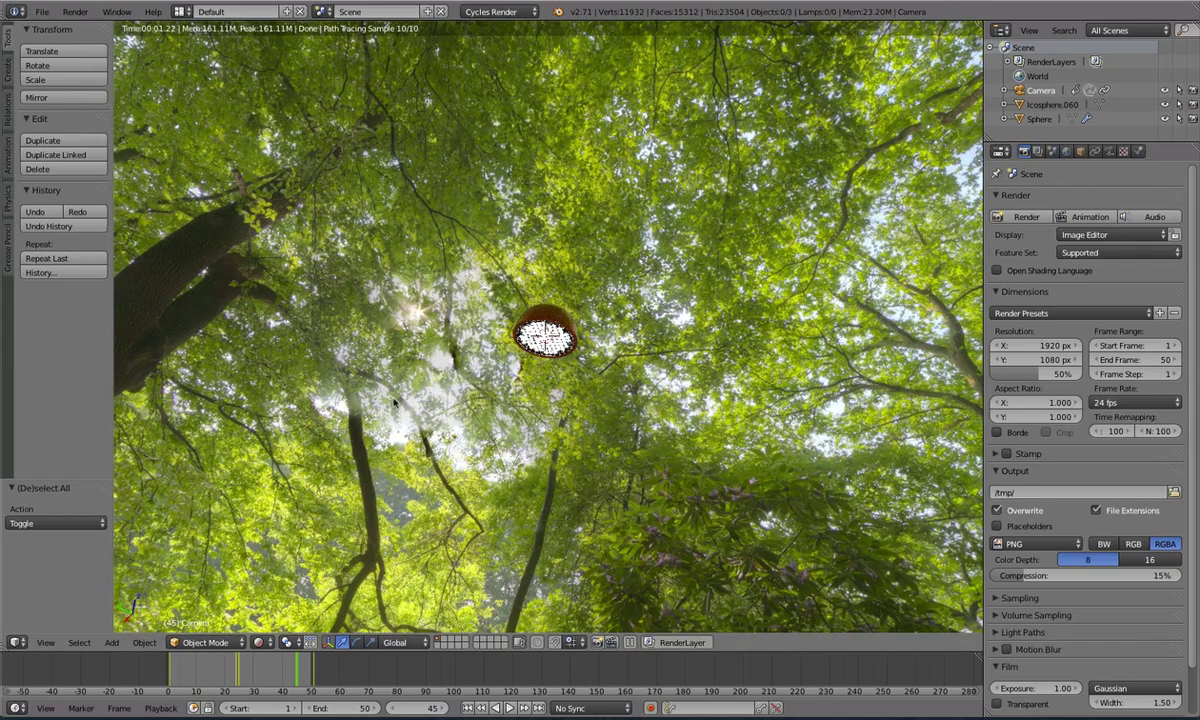
{"action": "middle_click_drag", "start_coordinate": [395, 403], "coordinate": [455, 230]}
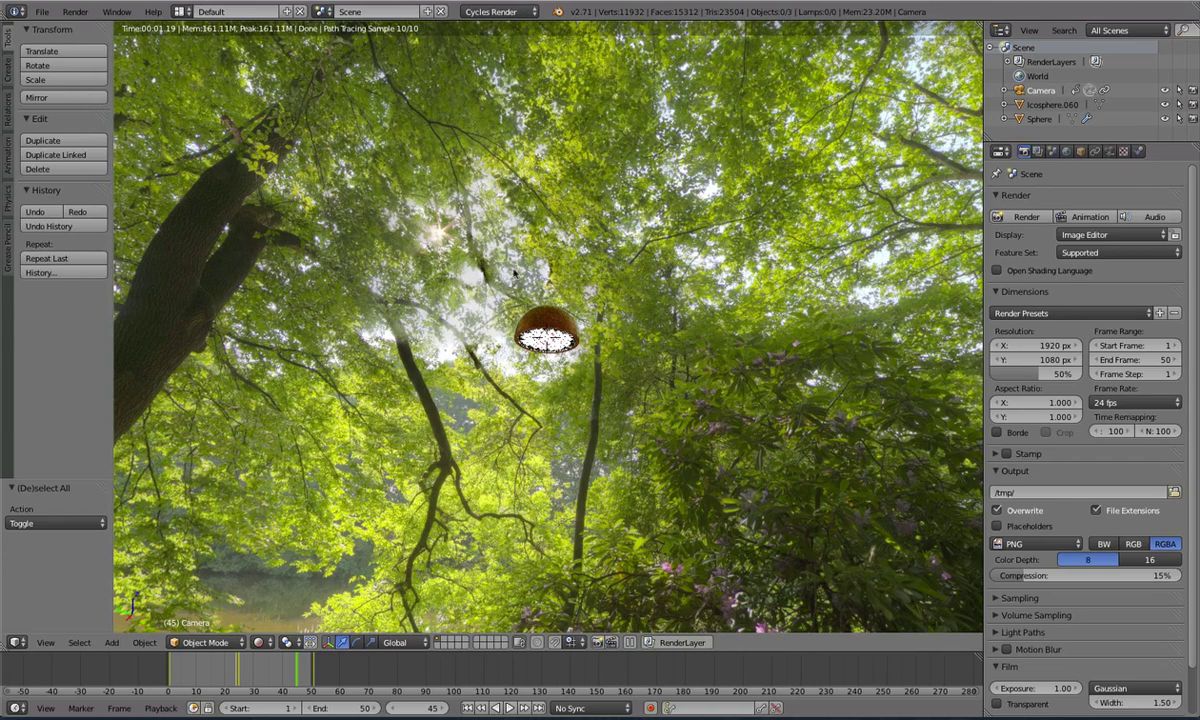
{"action": "middle_click_drag", "start_coordinate": [533, 274], "coordinate": [505, 225]}
{"action": "key", "text": "KP_0"}
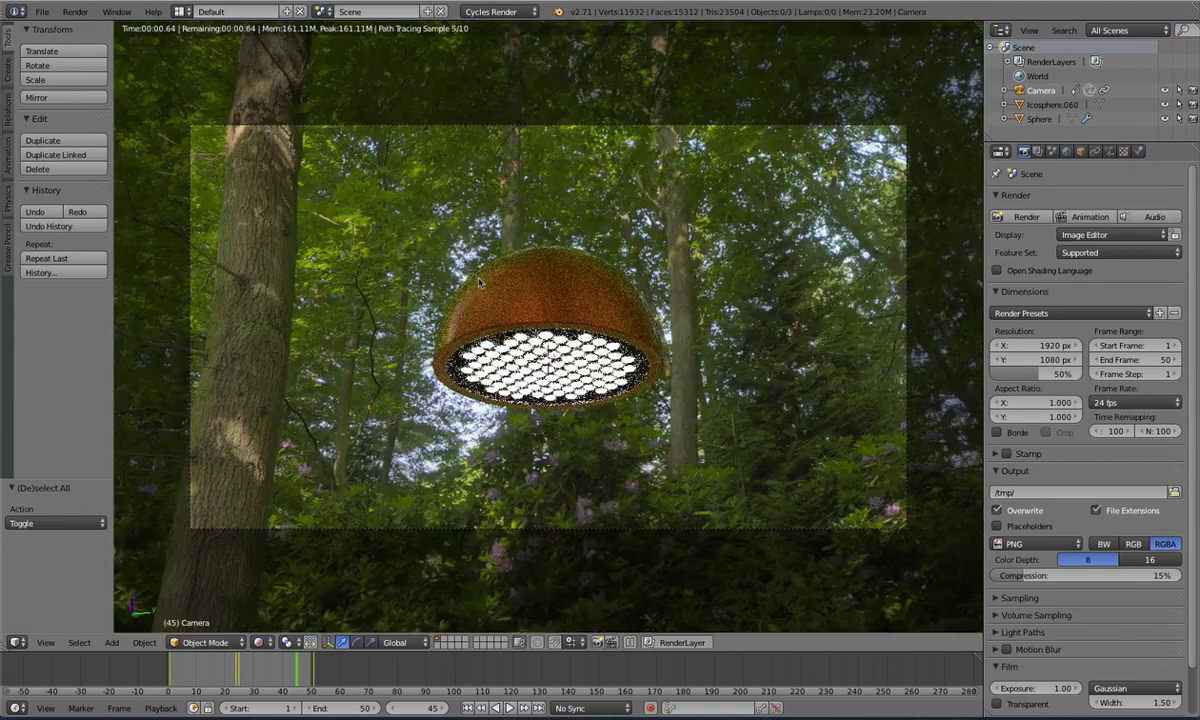
Replace the world's environment texture image with HDR_041_Path_Ref.hdr
{"action": "left_click", "coordinate": [1066, 151]}
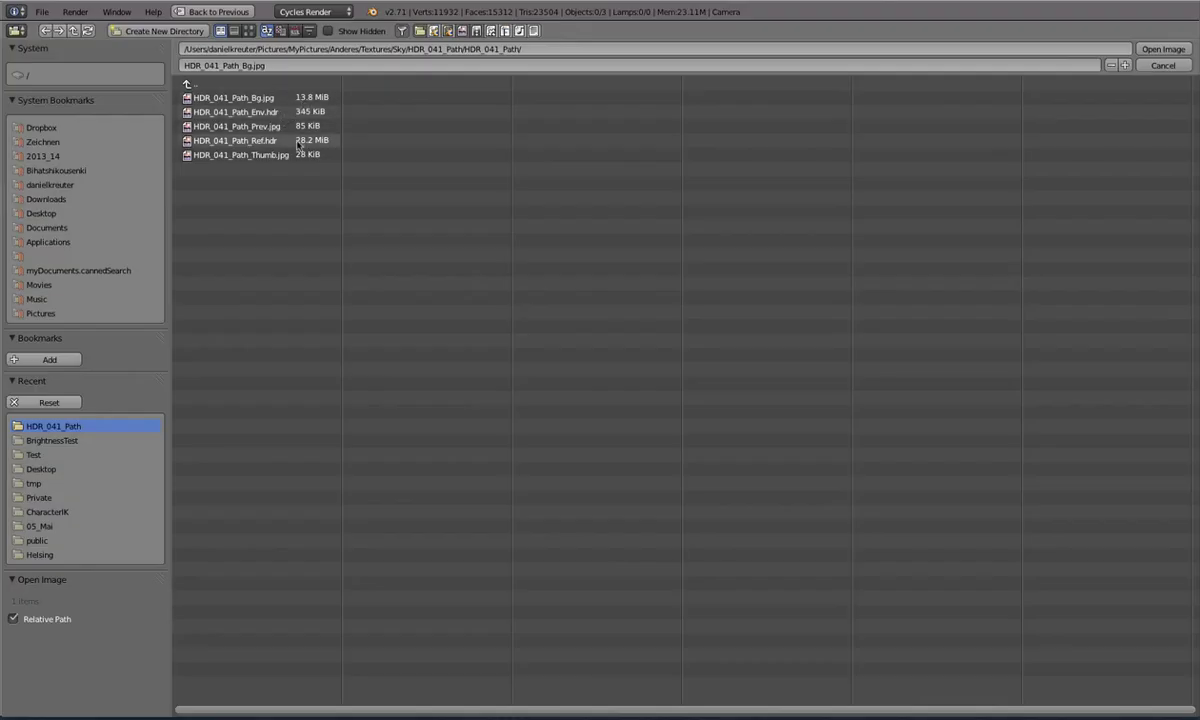
{"action": "double_click", "coordinate": [293, 141]}
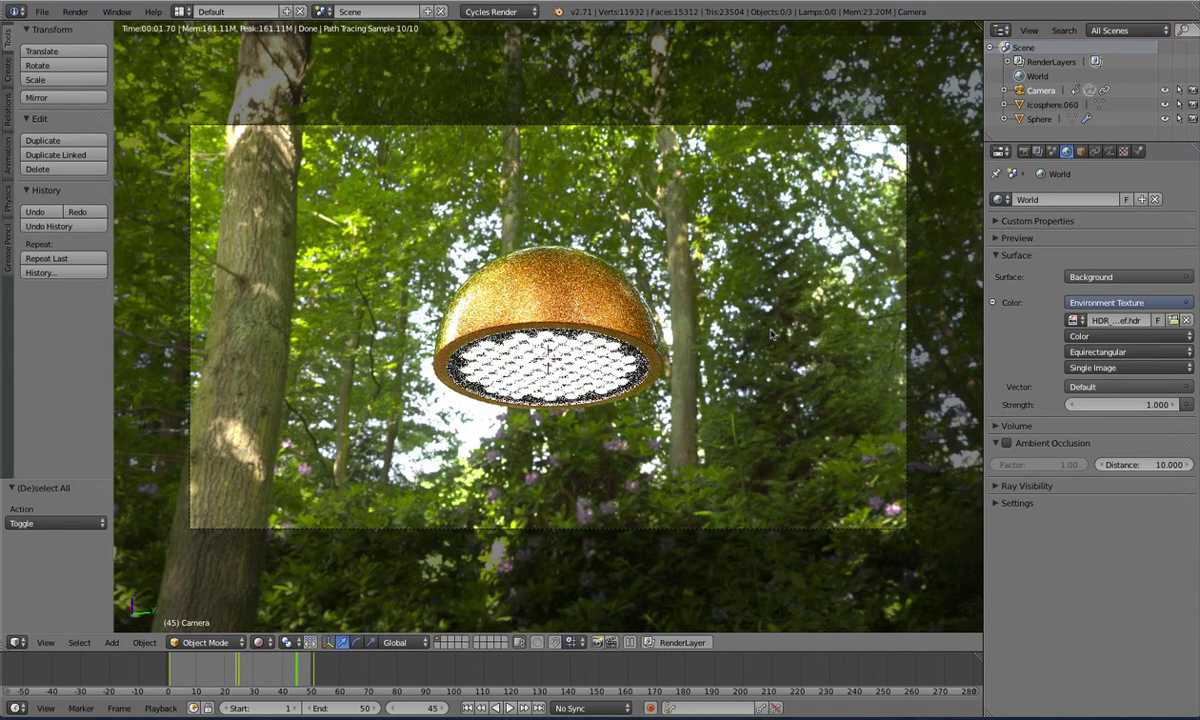
{"action": "scroll", "coordinate": [420, 236], "scroll_direction": "down", "scroll_amount": 1}
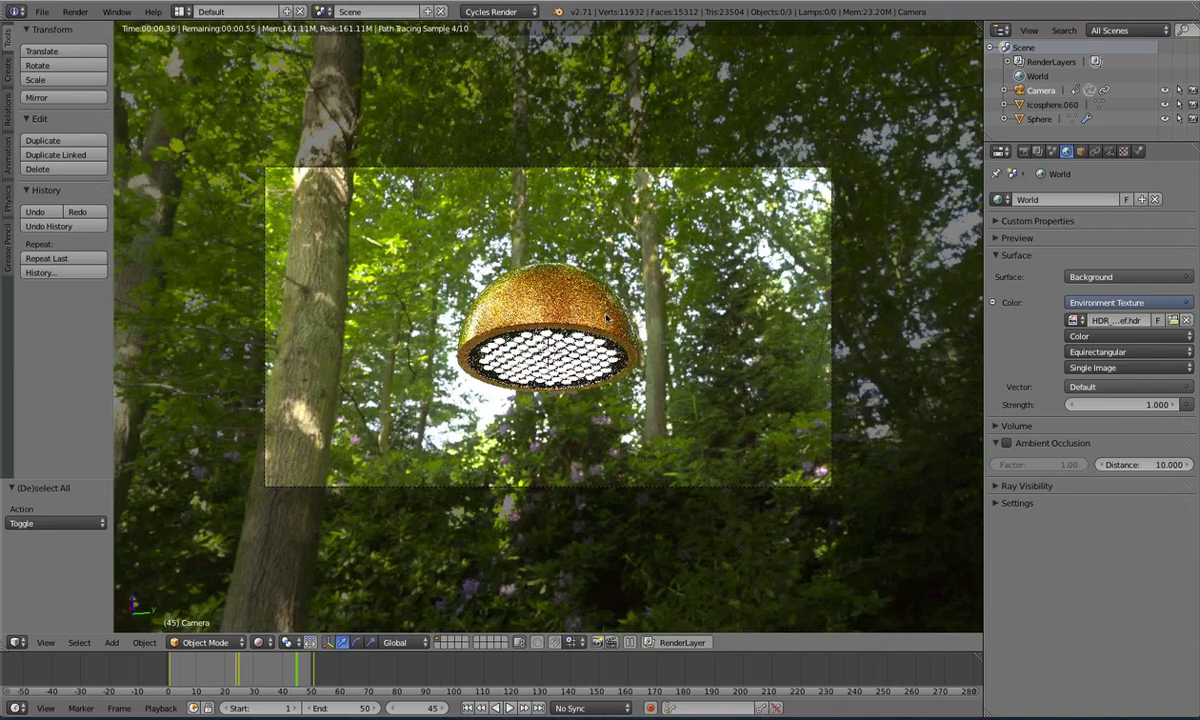
{"action": "scroll", "coordinate": [571, 298], "scroll_direction": "up", "scroll_amount": 1}
Step the animation back to frame 41
{"action": "key", "text": "Left"}
{"action": "key", "text": "Left"}
{"action": "key", "text": "Left"}
{"action": "key", "text": "Left"}
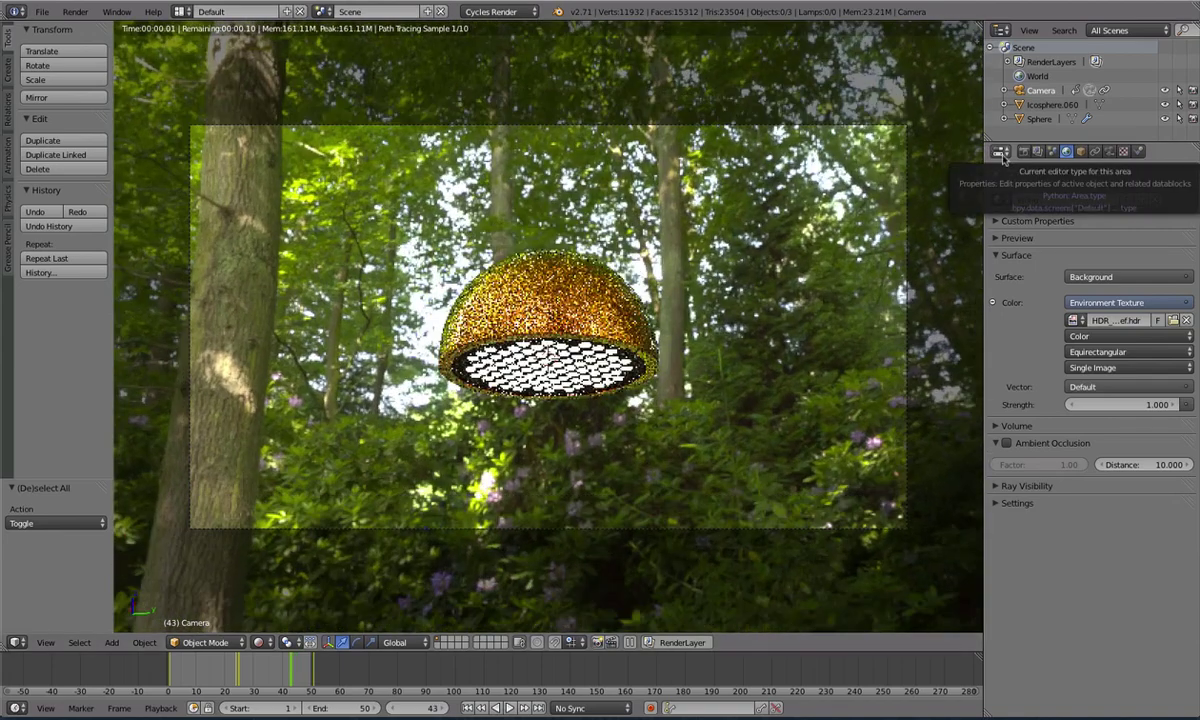
Set both the render samples and the preview samples to 200
{"action": "left_click", "coordinate": [1023, 151]}
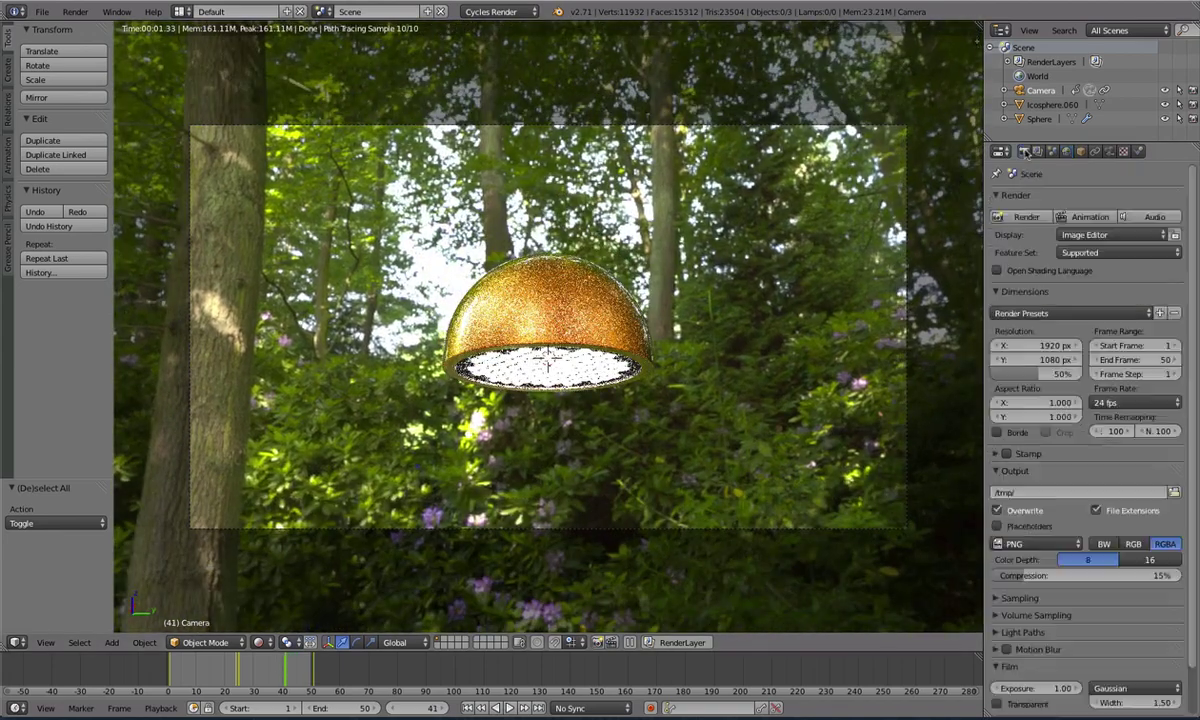
{"action": "scroll", "coordinate": [1033, 546], "scroll_direction": "down", "scroll_amount": 2}
{"action": "left_click", "coordinate": [1033, 546]}
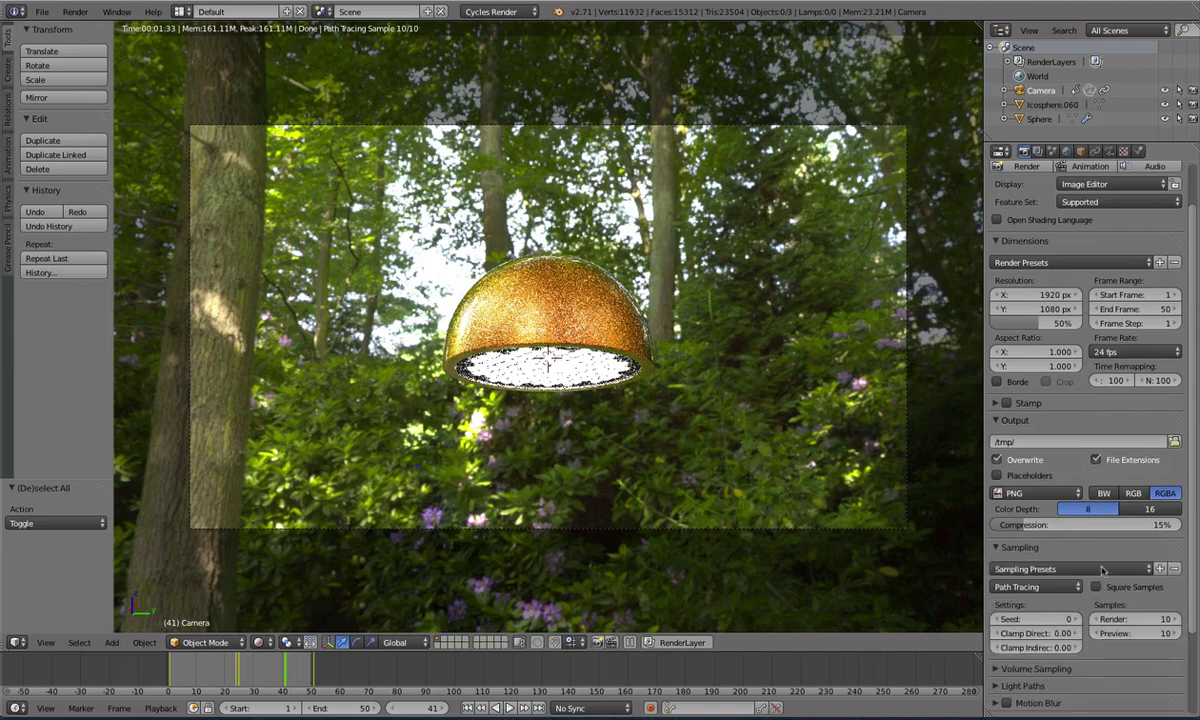
{"action": "left_click", "coordinate": [1141, 619]}
{"action": "key", "text": "Tab"}
{"action": "type", "text": "20"}
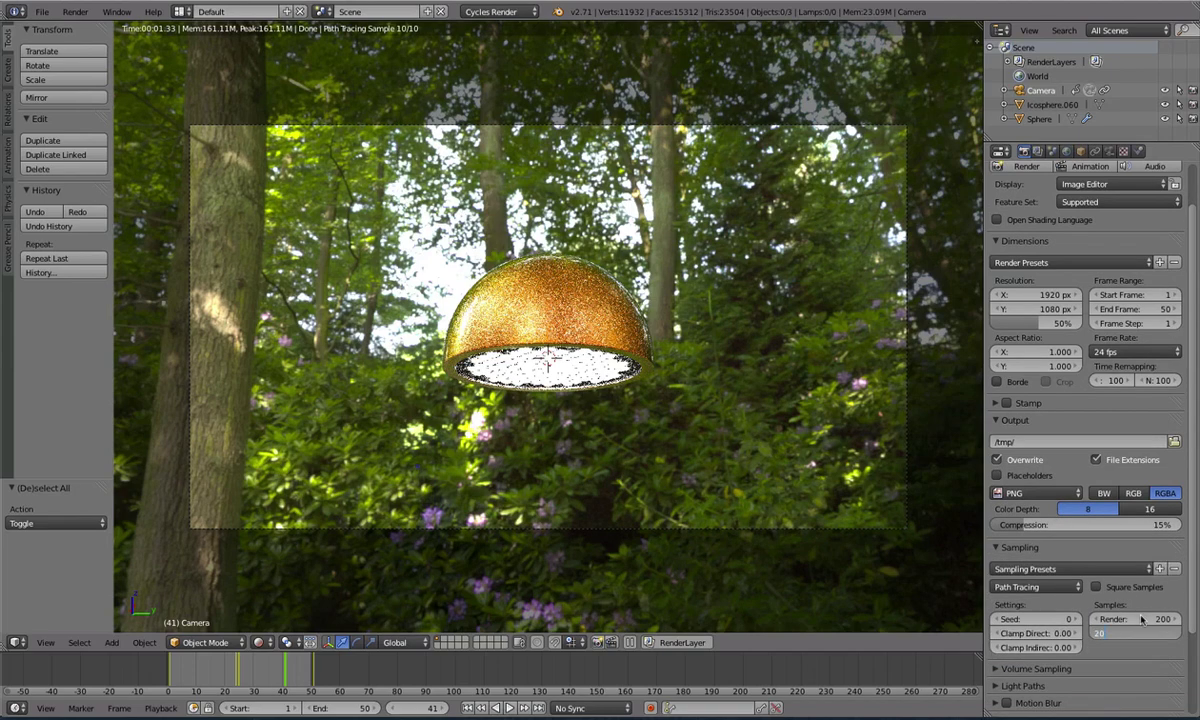
{"action": "key", "text": "Return"}
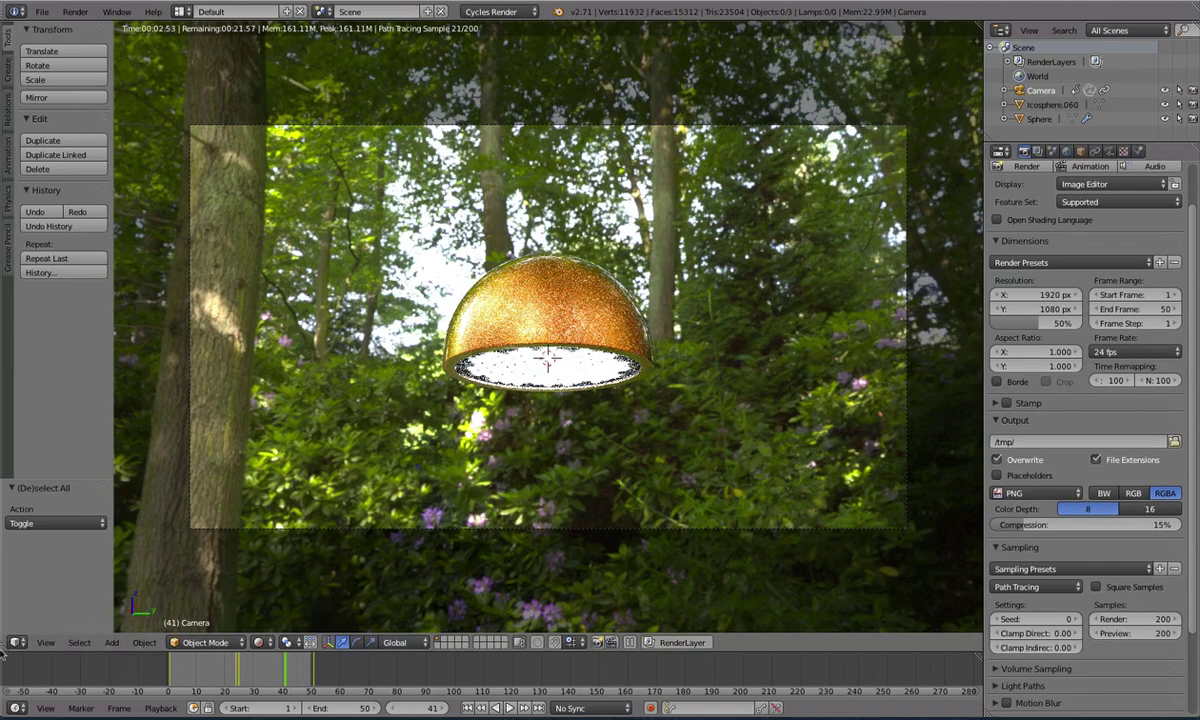
Enlarge the timeline area and split the 3D view into two side-by-side views with the tool shelf hidden
{"action": "mouse_move", "coordinate": [211, 652]}
{"action": "left_mouse_down"}
{"action": "mouse_move", "coordinate": [350, 495]}
{"action": "mouse_move", "coordinate": [480, 400]}
{"action": "mouse_move", "coordinate": [620, 352]}
{"action": "left_mouse_up"}
{"action": "key", "text": "t"}
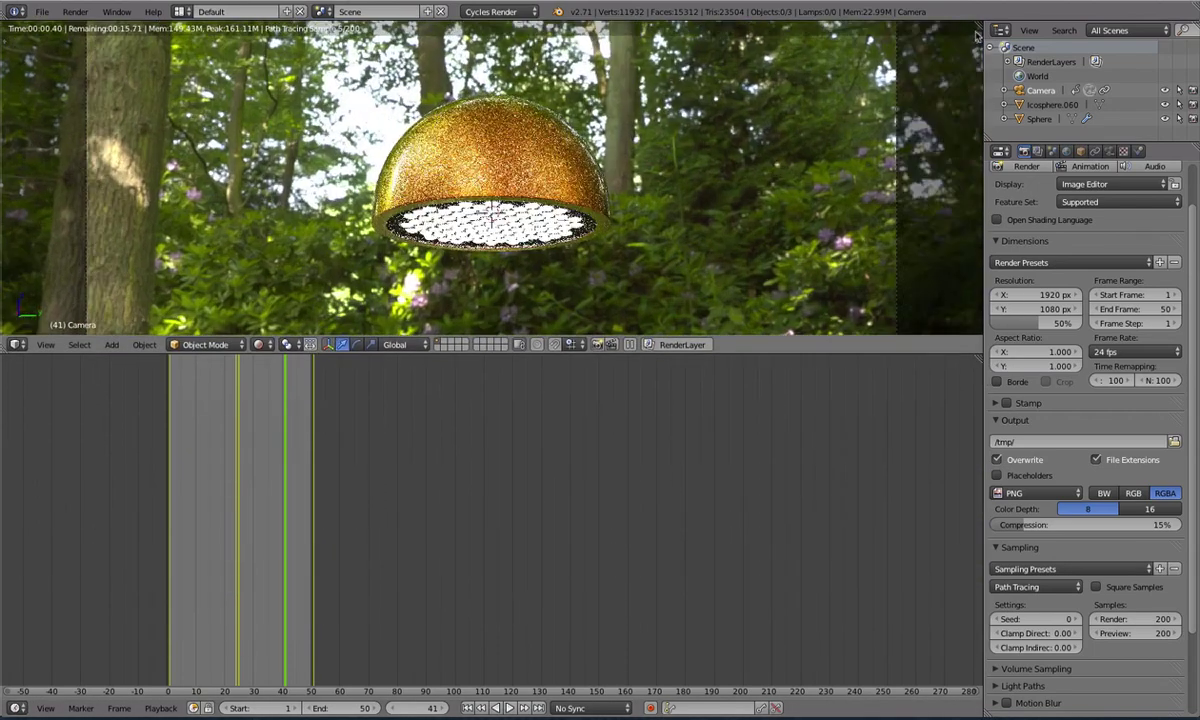
{"action": "left_click_drag", "start_coordinate": [978, 25], "coordinate": [432, 130]}
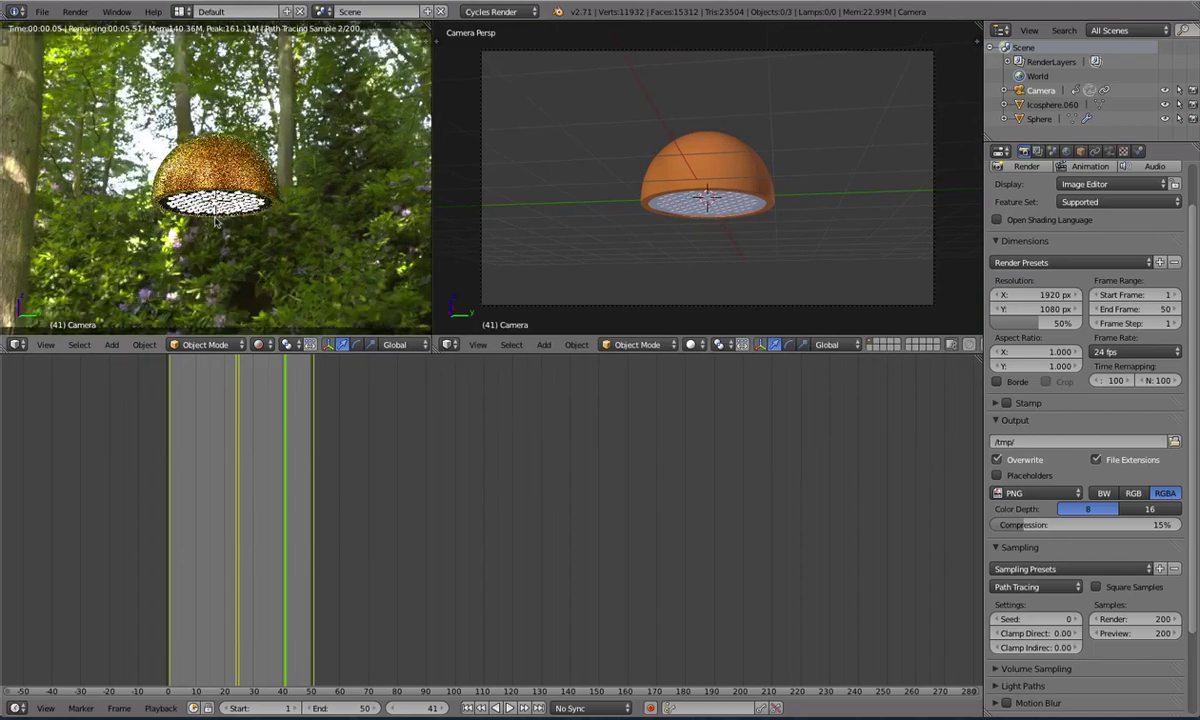
Change the timeline area to a Node Editor and the second 3D view to a UV/Image Editor, slightly widening the rendered view
{"action": "left_click", "coordinate": [17, 708]}
{"action": "left_click", "coordinate": [50, 534]}
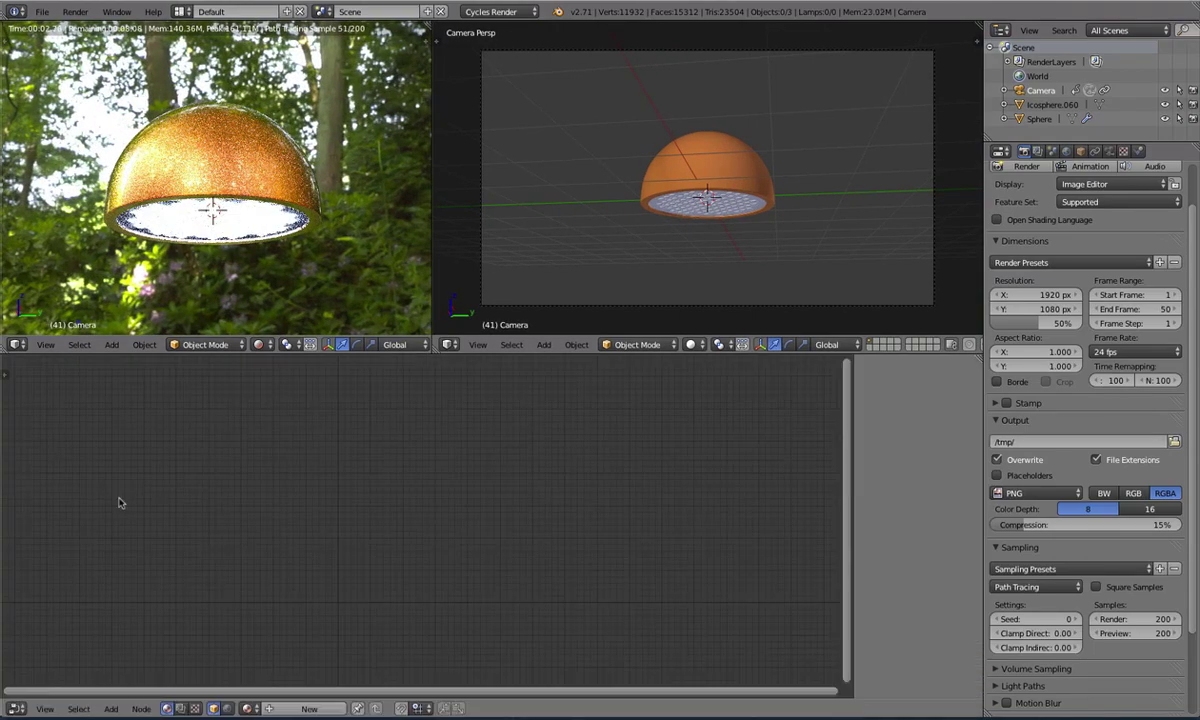
{"action": "left_click", "coordinate": [452, 344]}
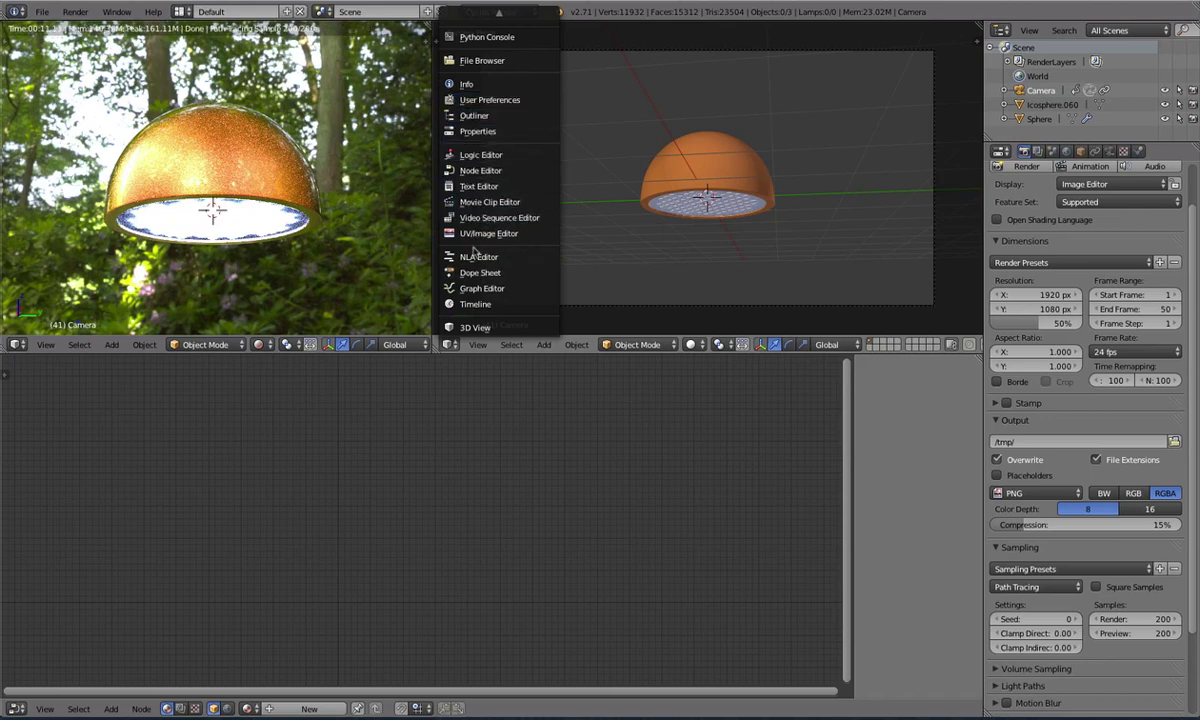
{"action": "left_click", "coordinate": [488, 233]}
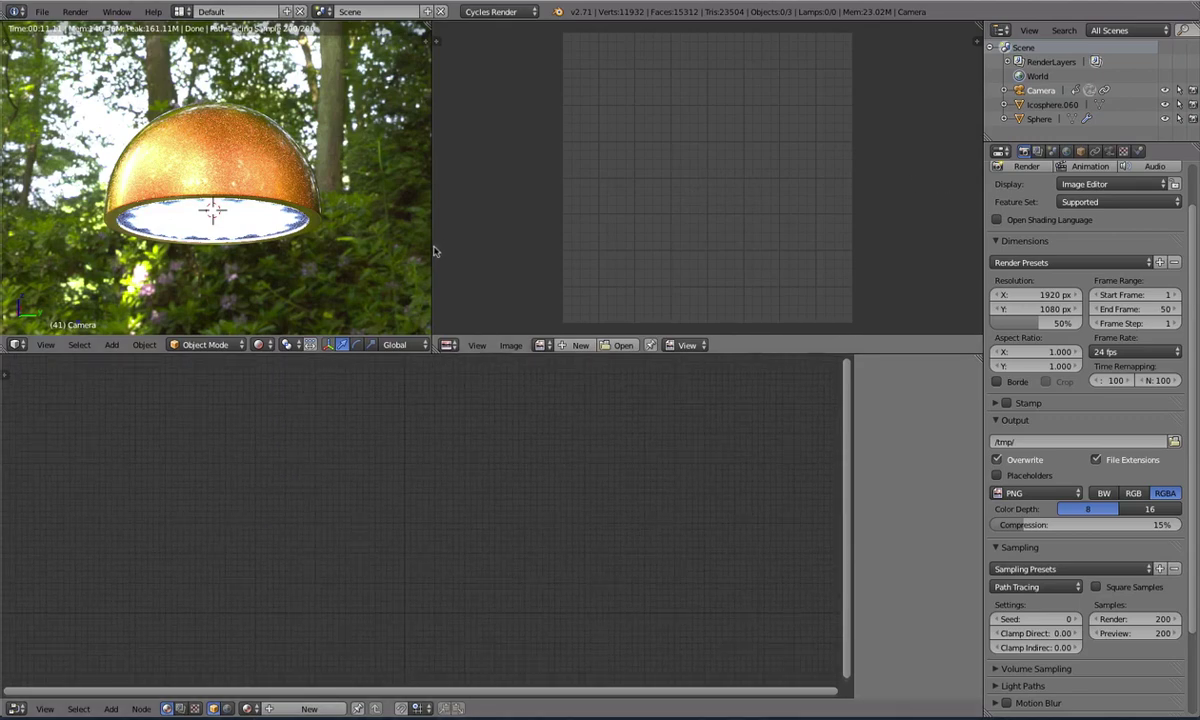
{"action": "left_click_drag", "start_coordinate": [434, 253], "coordinate": [467, 253]}
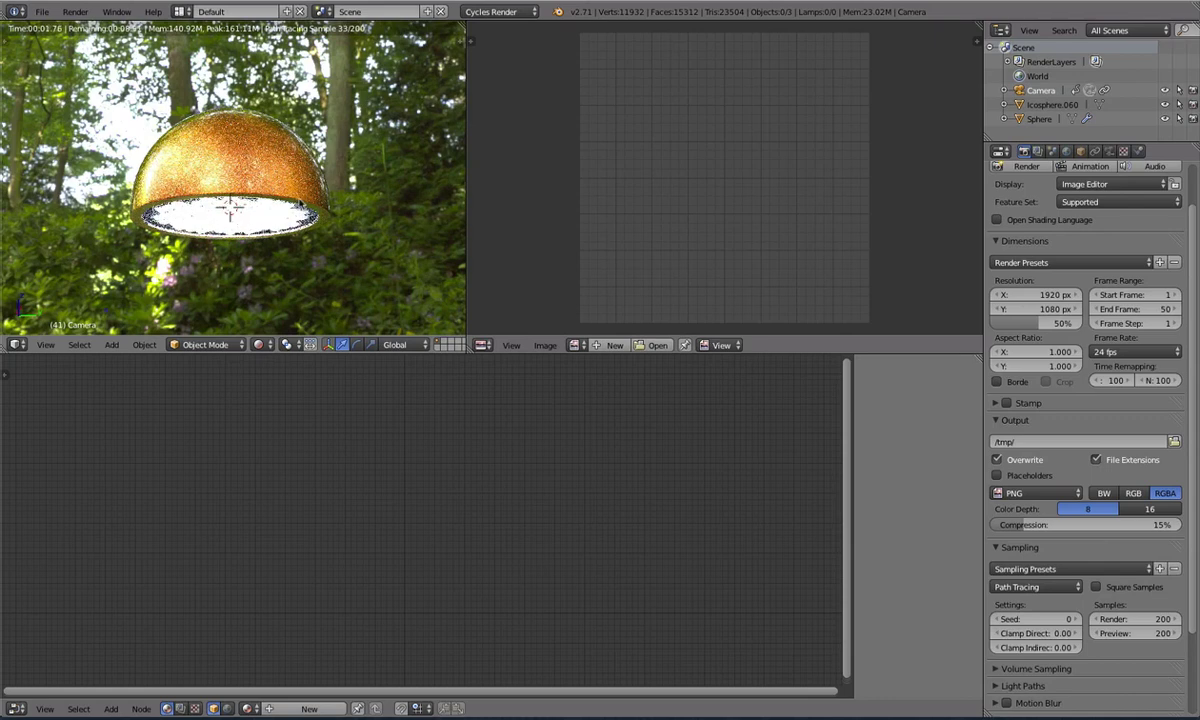
Switch the node editor to the compositing tree and enable Use Nodes
{"action": "left_click", "coordinate": [181, 709]}
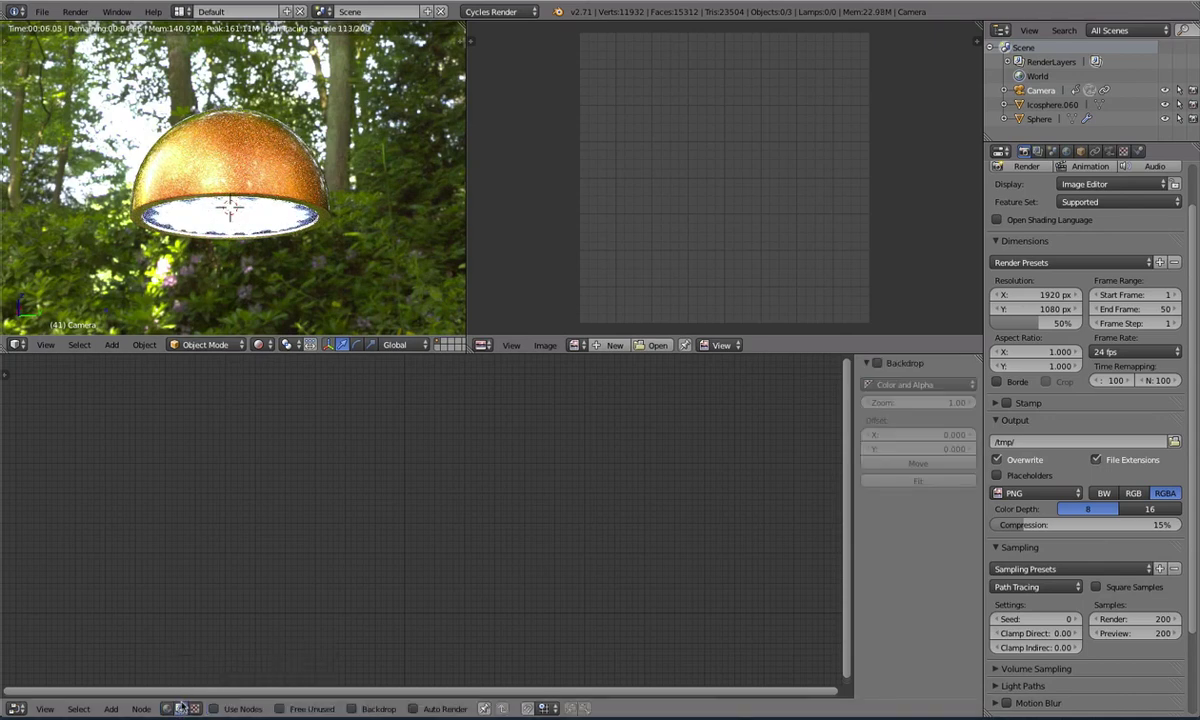
{"action": "left_click", "coordinate": [230, 709]}
{"action": "scroll", "coordinate": [410, 497], "scroll_direction": "up", "scroll_amount": 2}
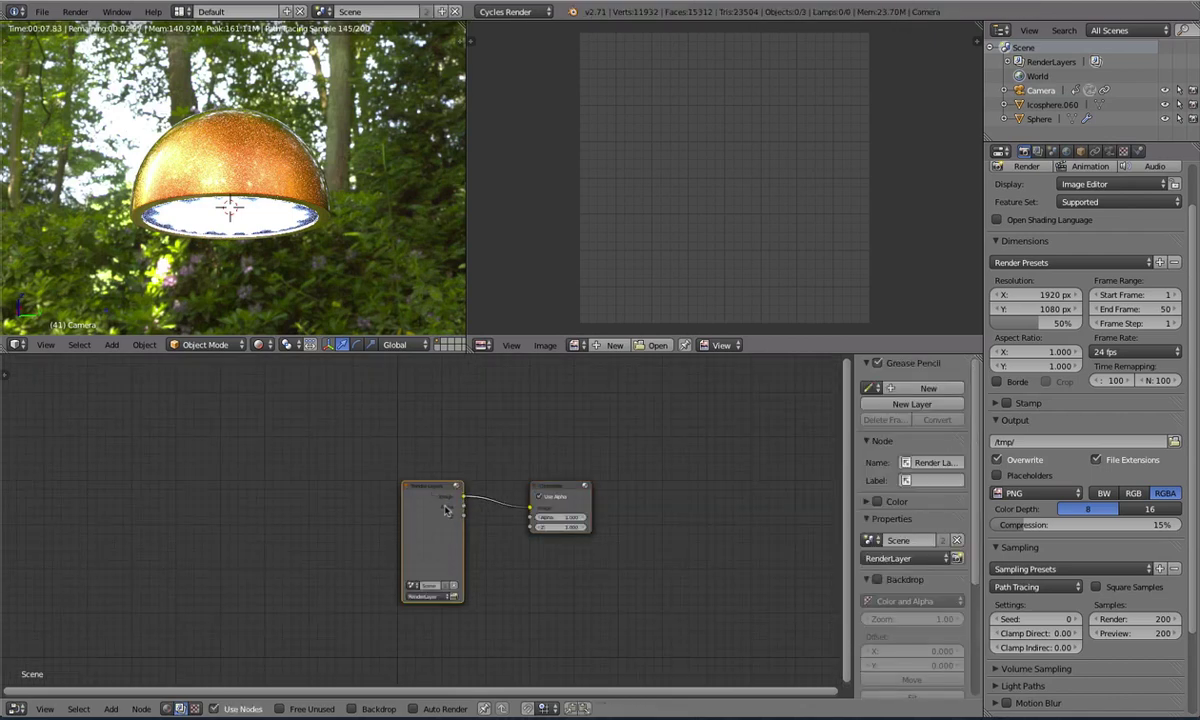
Move the Render Layers and Composite nodes apart to leave room between them, then select both nodes
{"action": "left_click_drag", "start_coordinate": [420, 500], "coordinate": [275, 460]}
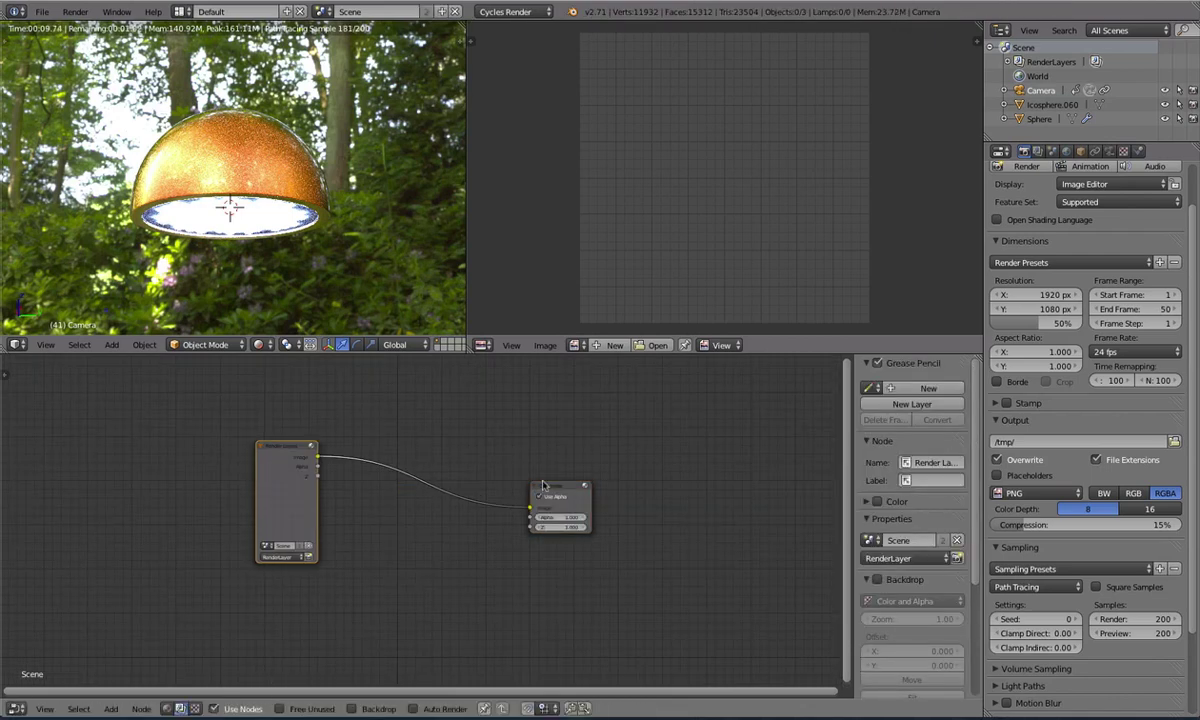
{"action": "left_click_drag", "start_coordinate": [543, 485], "coordinate": [617, 455]}
{"action": "scroll", "coordinate": [694, 468], "scroll_direction": "up", "scroll_amount": 1}
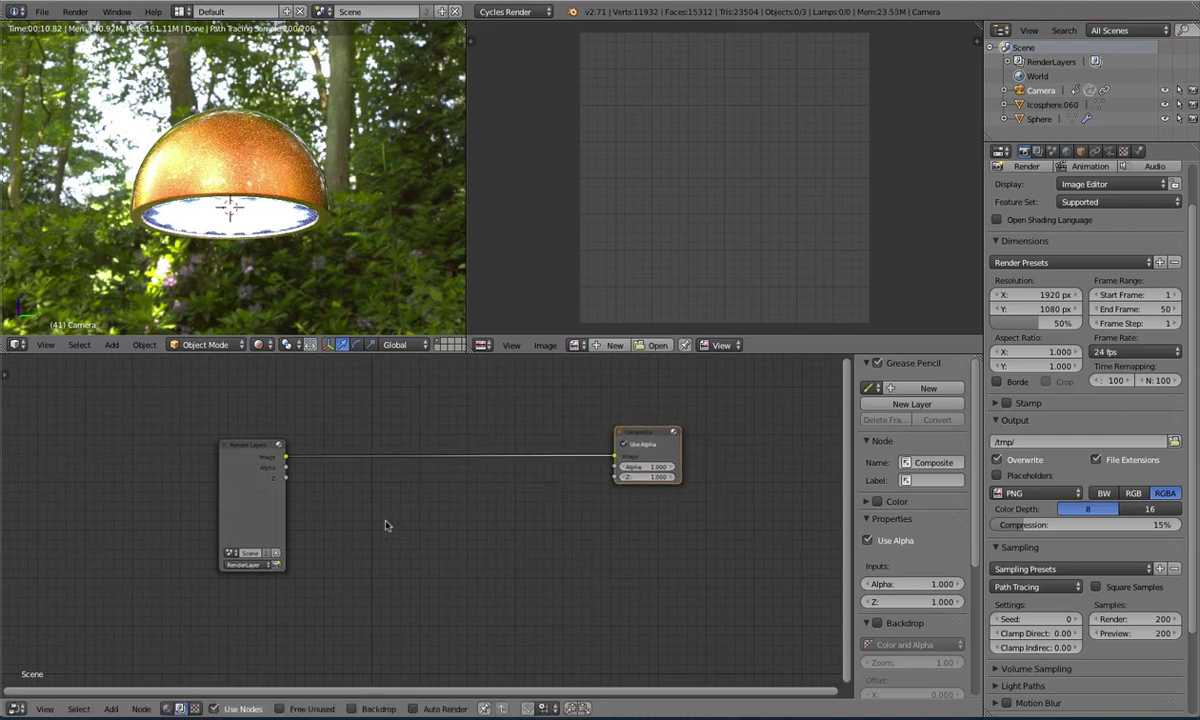
{"action": "scroll", "coordinate": [449, 498], "scroll_direction": "down", "scroll_amount": 1}
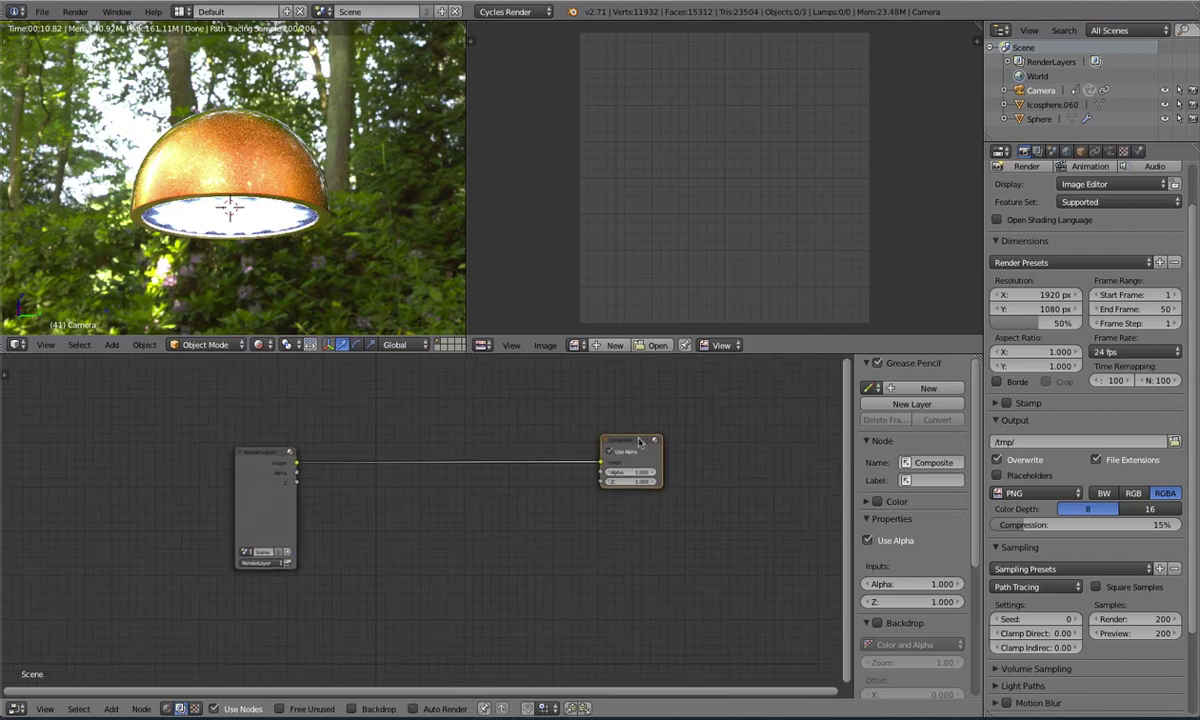
{"action": "left_click_drag", "start_coordinate": [639, 441], "coordinate": [619, 446]}
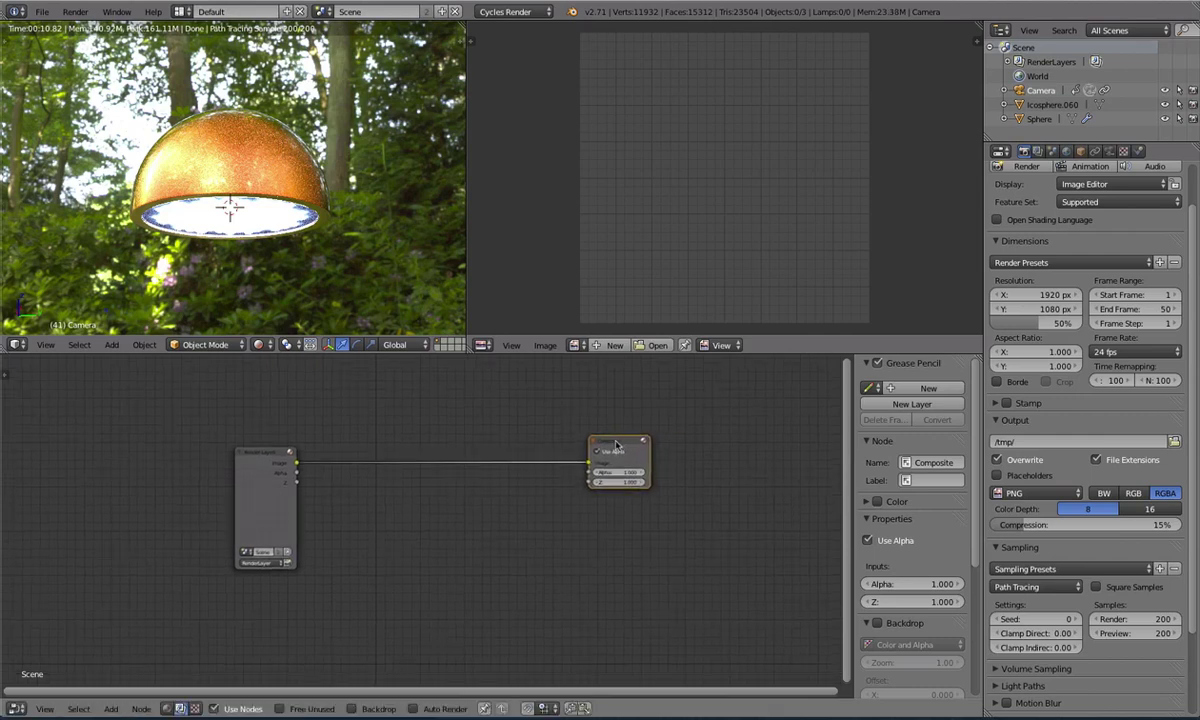
{"action": "key", "text": "a"}
{"action": "key", "text": "a"}
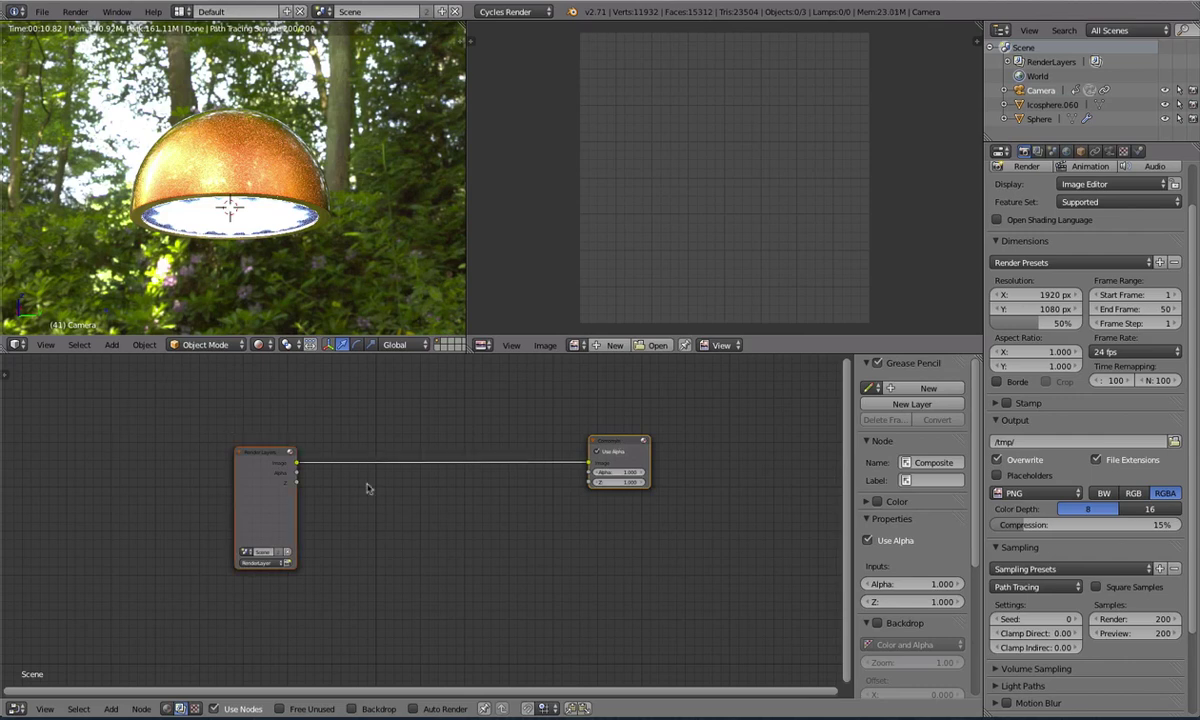
Move the Composite and Render Layers nodes to opposite ends of the node editor, leaving a wide gap between them
{"action": "right_click", "coordinate": [606, 448]}
{"action": "right_click_drag", "start_coordinate": [643, 440], "coordinate": [789, 461]}
{"action": "right_click", "coordinate": [258, 462]}
{"action": "left_click_drag", "start_coordinate": [260, 466], "coordinate": [50, 486]}
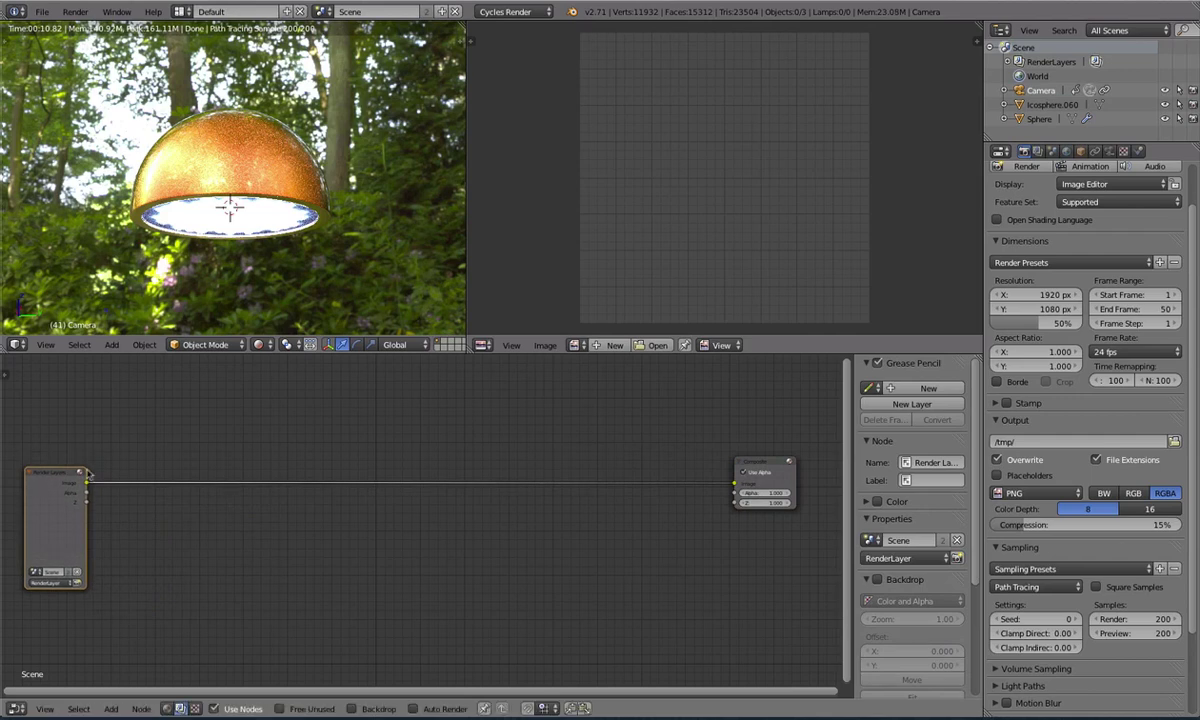
Render the current frame as a still image and select the Composite node
{"action": "left_click", "coordinate": [1026, 166]}
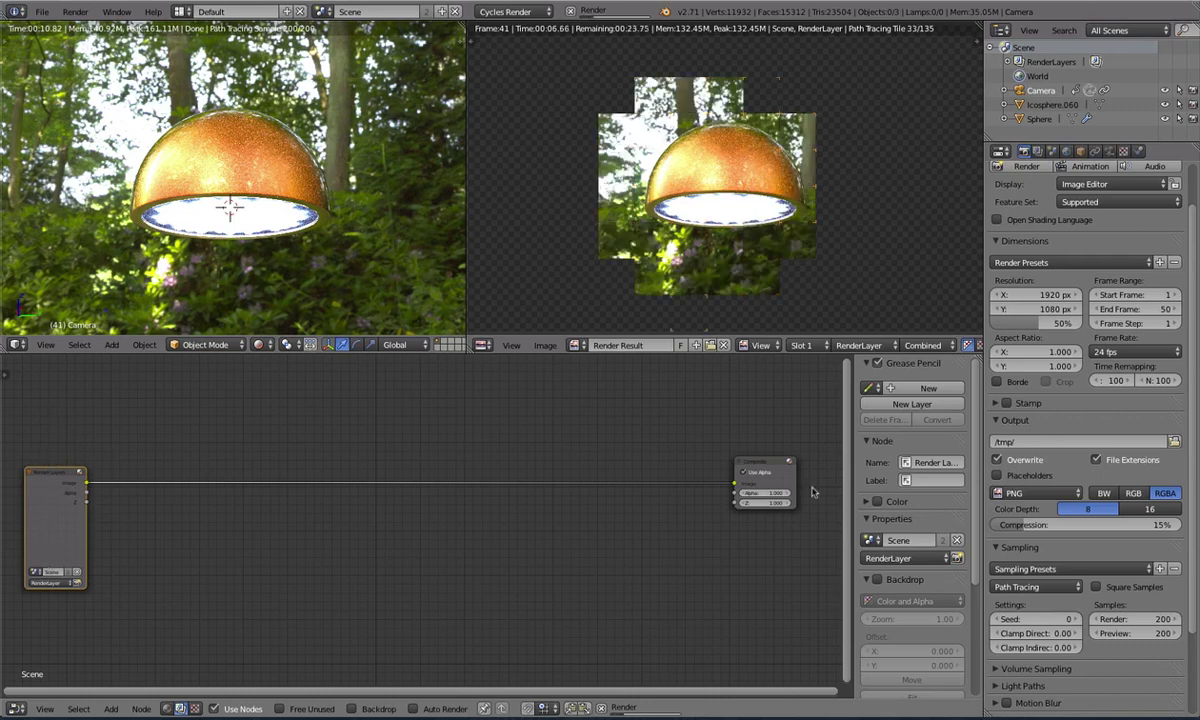
{"action": "left_click", "coordinate": [776, 470]}
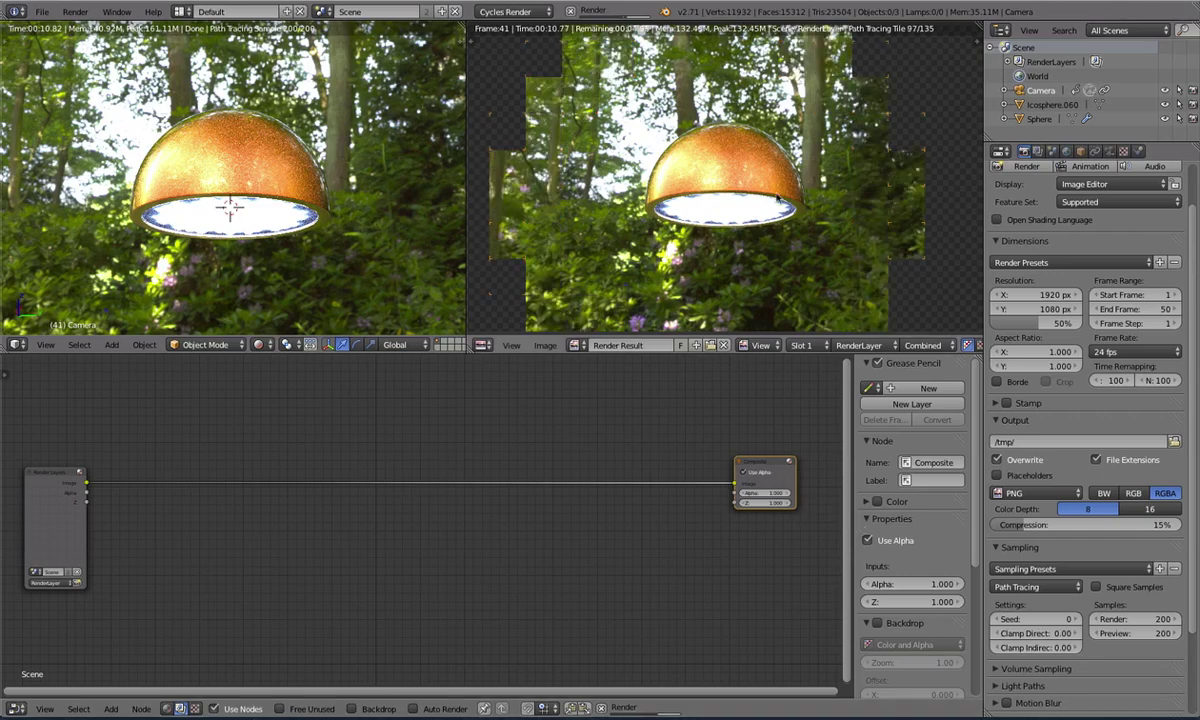
{"action": "scroll", "coordinate": [768, 200], "scroll_direction": "down", "scroll_amount": 1}
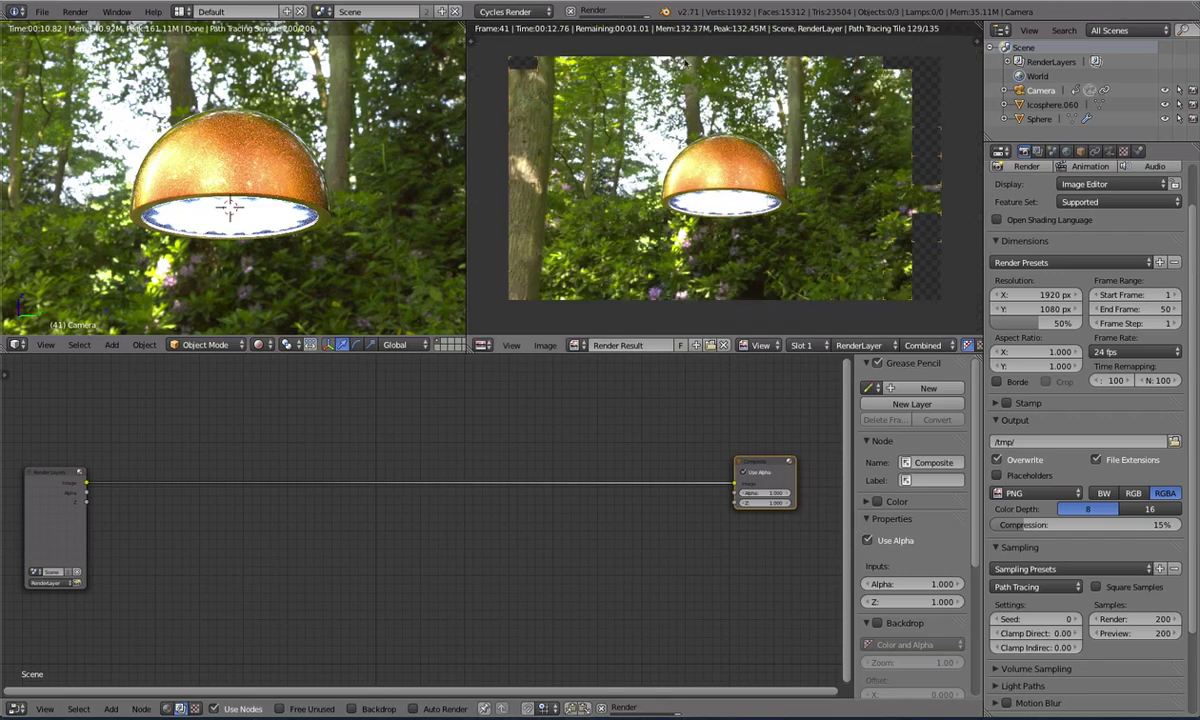
{"action": "scroll", "coordinate": [665, 180], "scroll_direction": "up", "scroll_amount": 1}
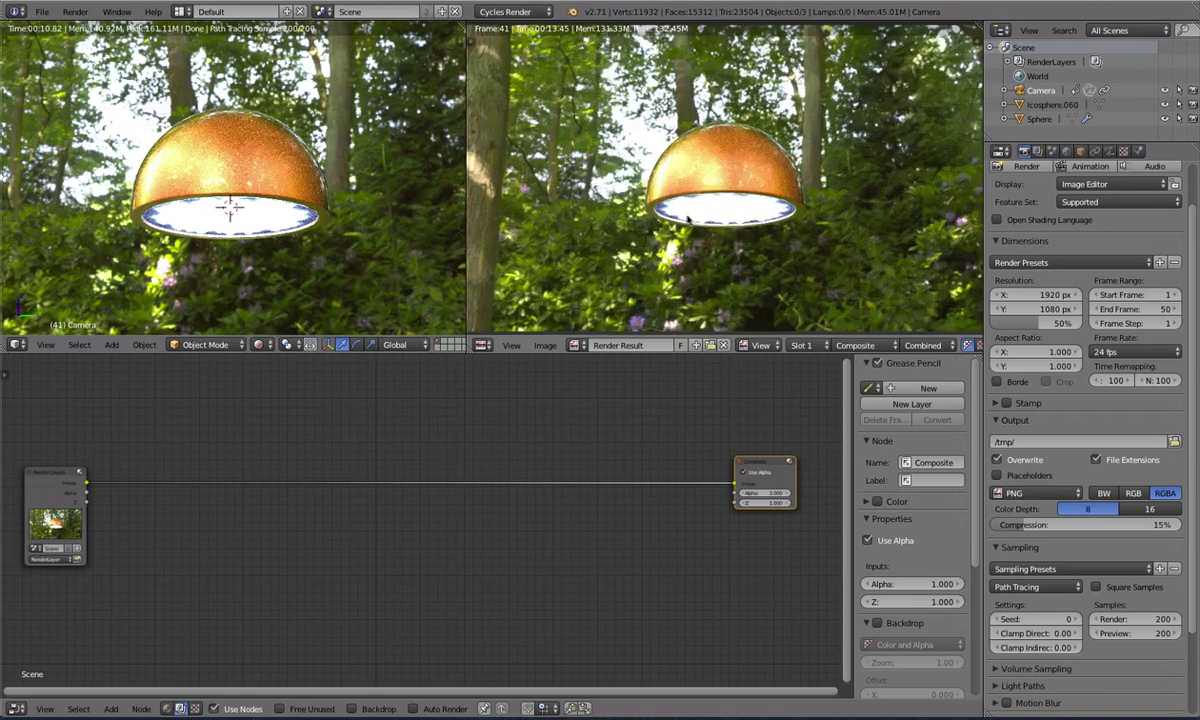
Sample the pixel colour values of the bright sky, the lamp's glowing underside and its orange dome in the render
{"action": "scroll", "coordinate": [720, 511], "scroll_direction": "up", "scroll_amount": 2}
{"action": "scroll", "coordinate": [690, 498], "scroll_direction": "down", "scroll_amount": 3}
{"action": "scroll", "coordinate": [640, 241], "scroll_direction": "down", "scroll_amount": 1}
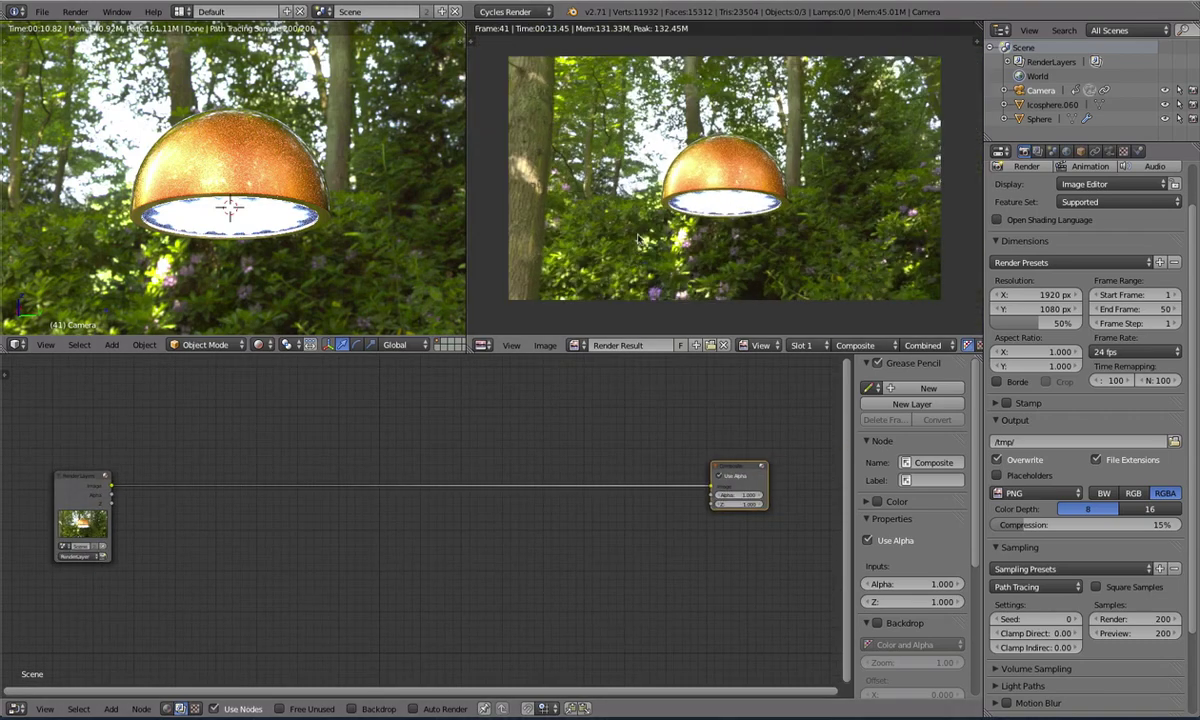
{"action": "scroll", "coordinate": [660, 243], "scroll_direction": "down", "scroll_amount": 1}
{"action": "scroll", "coordinate": [636, 245], "scroll_direction": "up", "scroll_amount": 1}
{"action": "scroll", "coordinate": [634, 245], "scroll_direction": "up", "scroll_amount": 4}
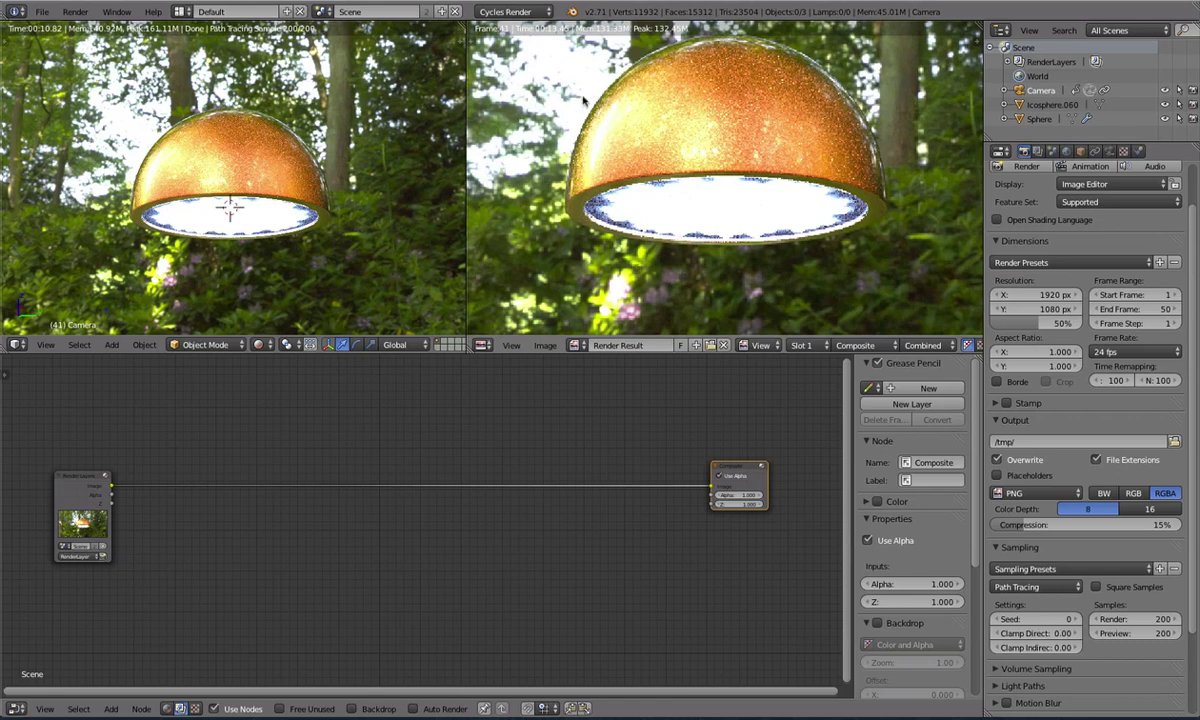
{"action": "left_click_drag", "start_coordinate": [584, 98], "coordinate": [559, 63]}
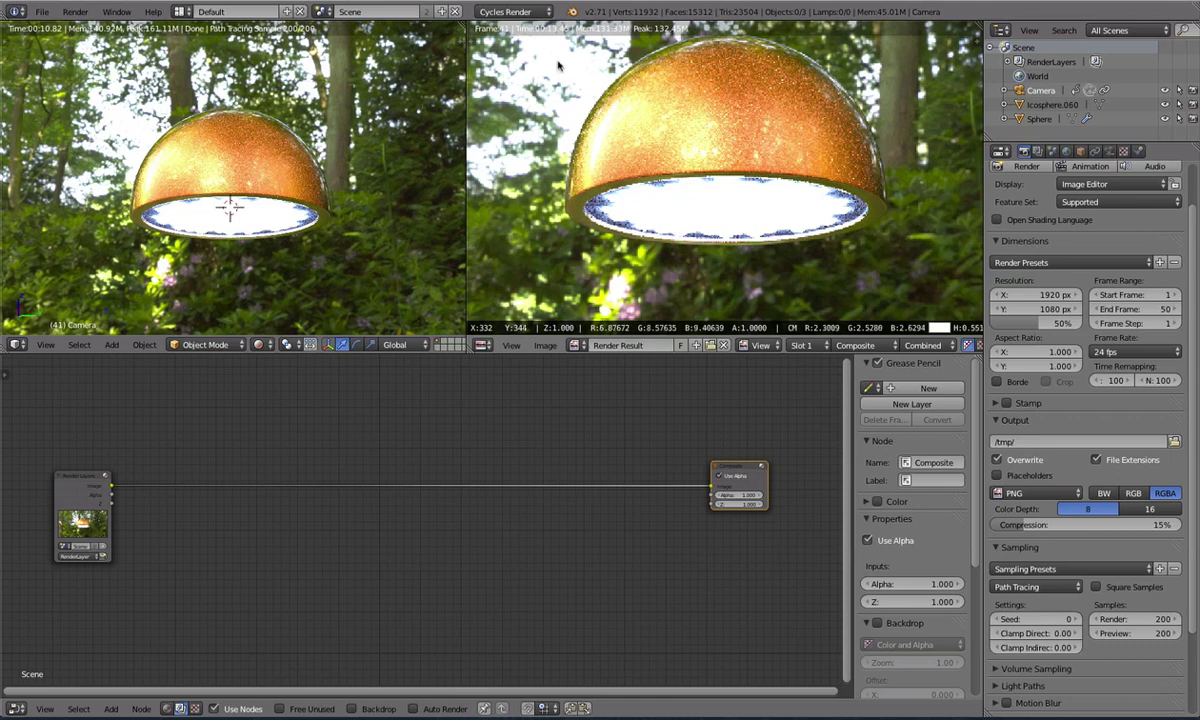
{"action": "left_click_drag", "start_coordinate": [559, 65], "coordinate": [720, 209]}
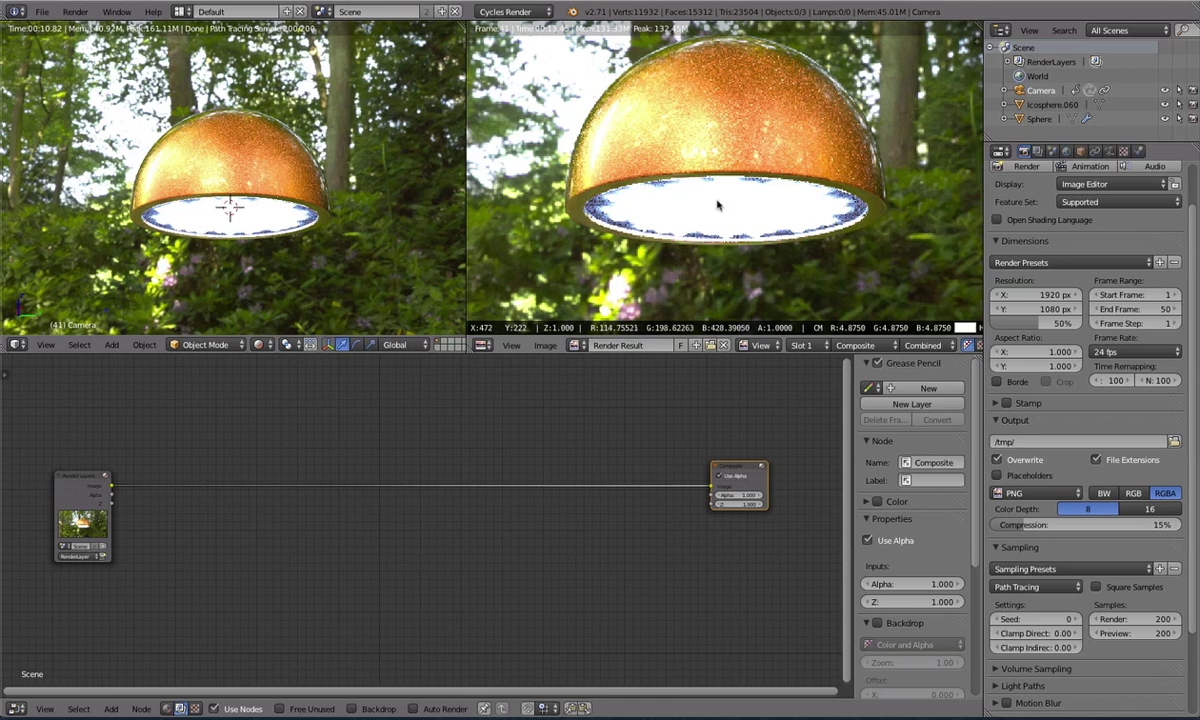
{"action": "left_click_drag", "start_coordinate": [712, 206], "coordinate": [694, 137]}
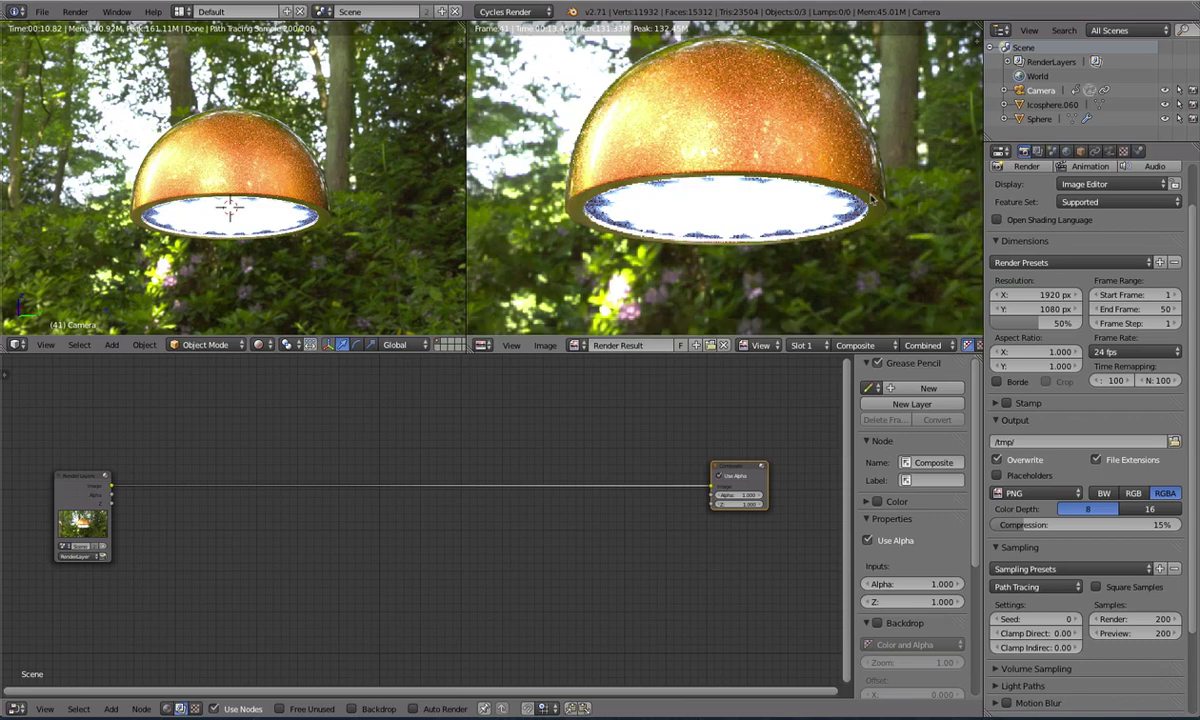
Sample the pixel colour values of the background and foliage beside the lamp in the render
{"action": "middle_click_drag", "start_coordinate": [928, 217], "coordinate": [631, 172]}
{"action": "scroll", "coordinate": [631, 177], "scroll_direction": "up", "scroll_amount": 2}
{"action": "left_click_drag", "start_coordinate": [656, 161], "coordinate": [688, 140]}
{"action": "scroll", "coordinate": [625, 182], "scroll_direction": "down", "scroll_amount": 2}
{"action": "middle_click_drag", "start_coordinate": [612, 190], "coordinate": [763, 188]}
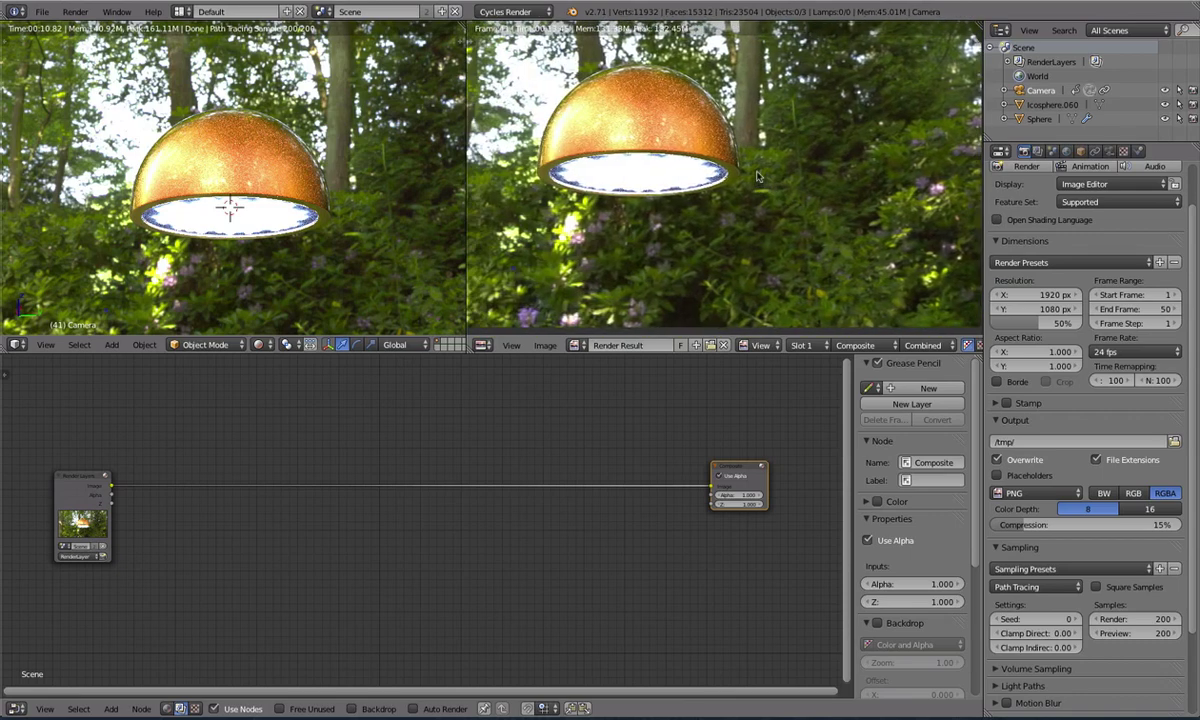
{"action": "scroll", "coordinate": [778, 148], "scroll_direction": "up", "scroll_amount": 1}
{"action": "left_click_drag", "start_coordinate": [832, 226], "coordinate": [806, 224]}
{"action": "middle_click_drag", "start_coordinate": [603, 206], "coordinate": [711, 230]}
{"action": "scroll", "coordinate": [670, 195], "scroll_direction": "down", "scroll_amount": 2}
{"action": "scroll", "coordinate": [712, 235], "scroll_direction": "up", "scroll_amount": 1}
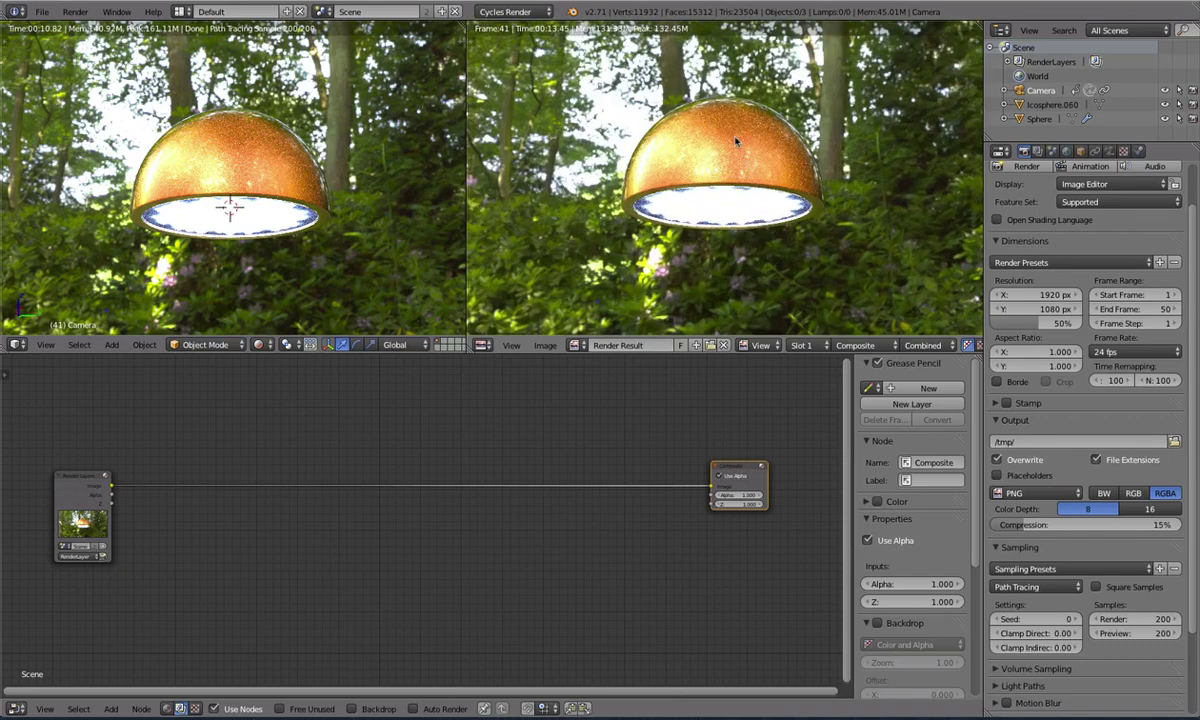
{"action": "key", "text": "shift+a"}
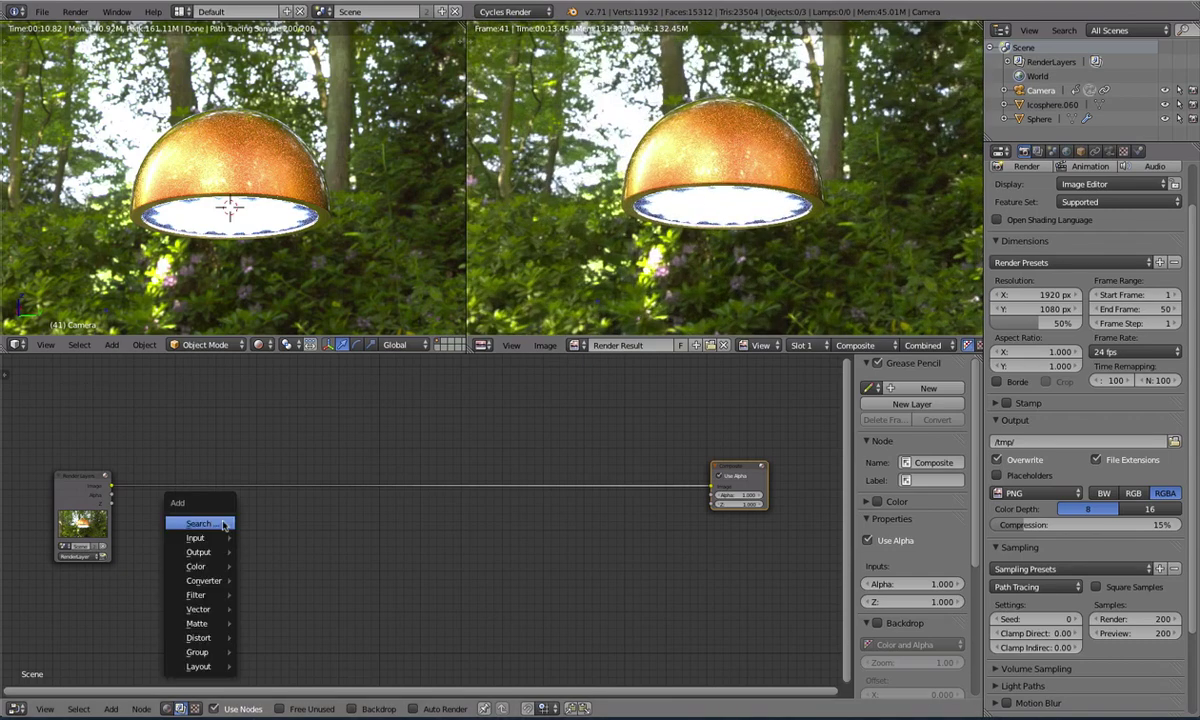
{"action": "mouse_move", "coordinate": [209, 567]}
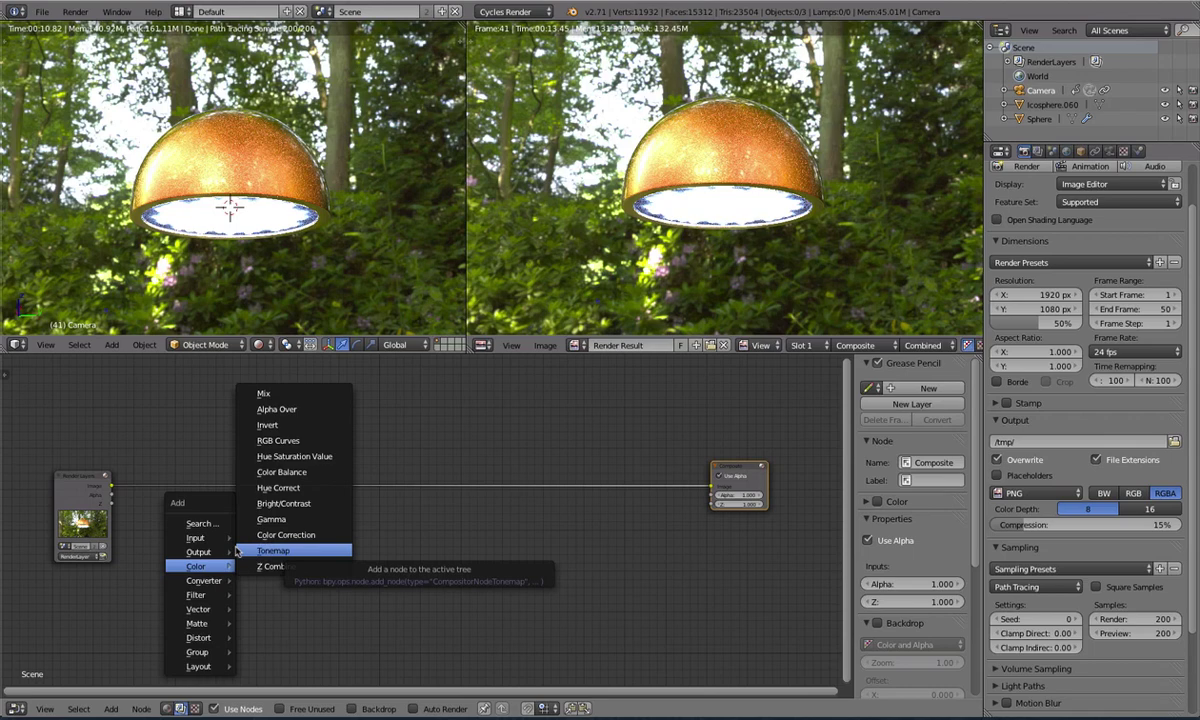
{"action": "key", "text": "Escape"}
Add a Mix colour node and insert it into the link between Render Layers and Composite, close to Render Layers
{"action": "key", "text": "shift+a"}
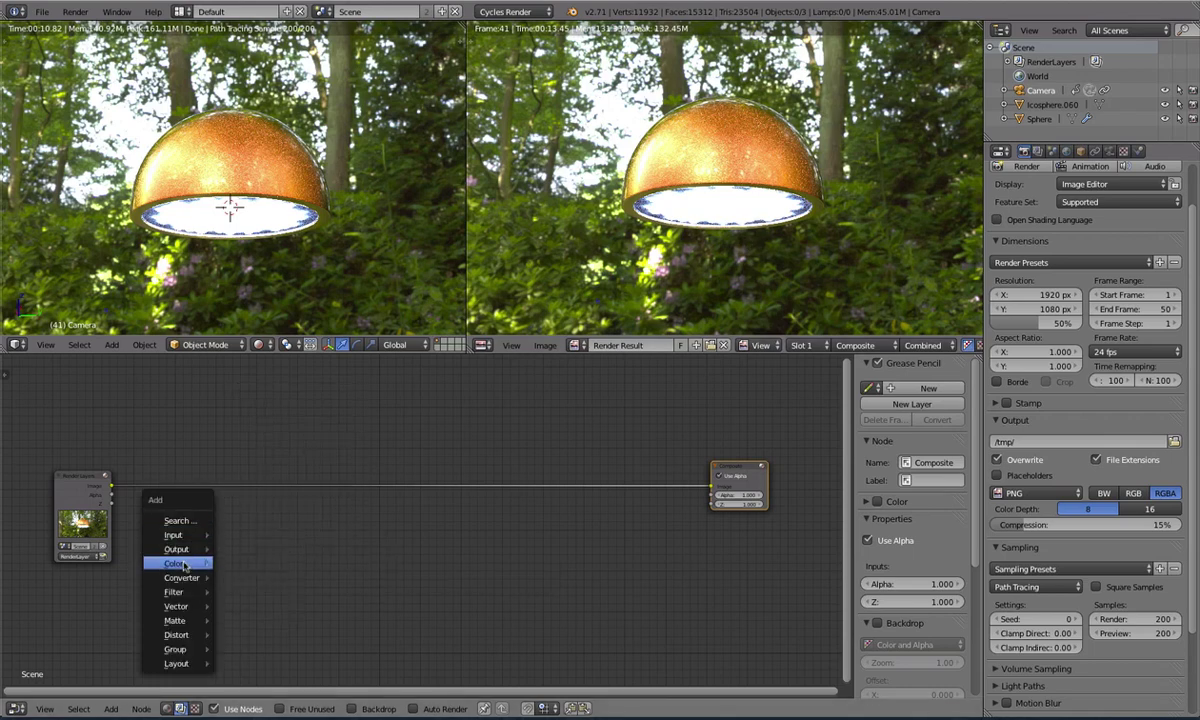
{"action": "left_click", "coordinate": [255, 380]}
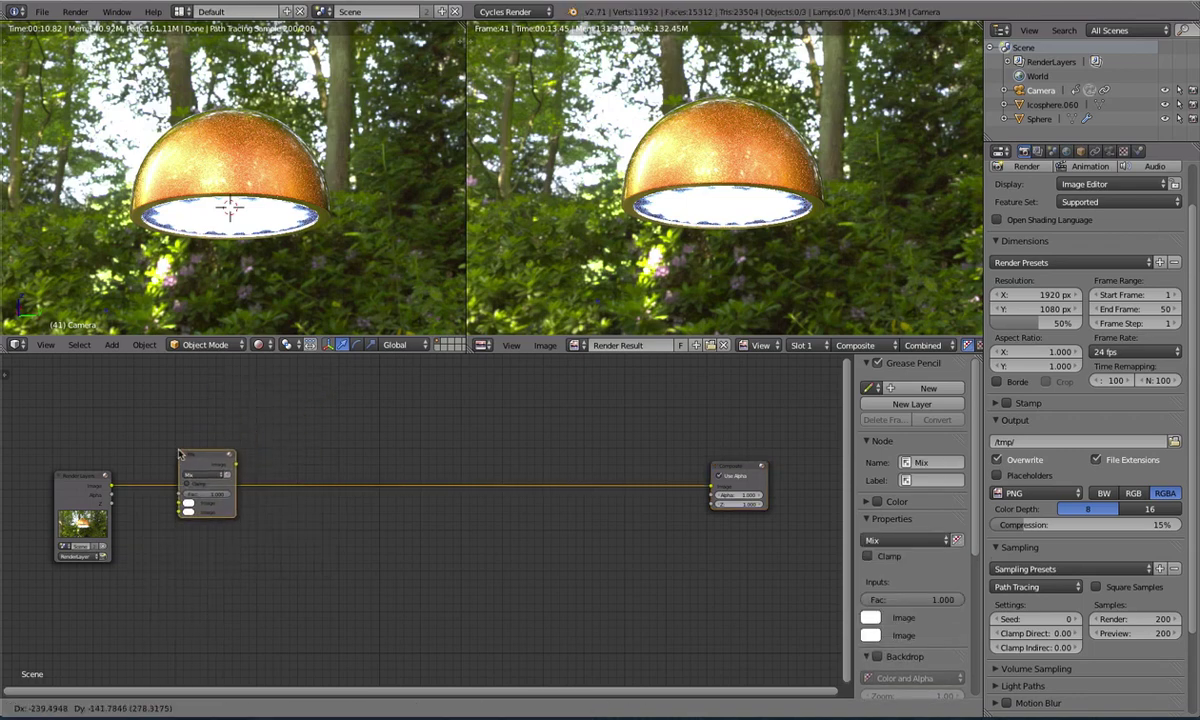
{"action": "left_click", "coordinate": [173, 457]}
{"action": "scroll", "coordinate": [175, 463], "scroll_direction": "up", "scroll_amount": 3}
{"action": "scroll", "coordinate": [180, 472], "scroll_direction": "down", "scroll_amount": 2}
{"action": "middle_click_drag", "start_coordinate": [182, 474], "coordinate": [318, 497]}
{"action": "scroll", "coordinate": [238, 488], "scroll_direction": "up", "scroll_amount": 3}
{"action": "scroll", "coordinate": [308, 476], "scroll_direction": "up", "scroll_amount": 1}
{"action": "scroll", "coordinate": [338, 496], "scroll_direction": "up", "scroll_amount": 3}
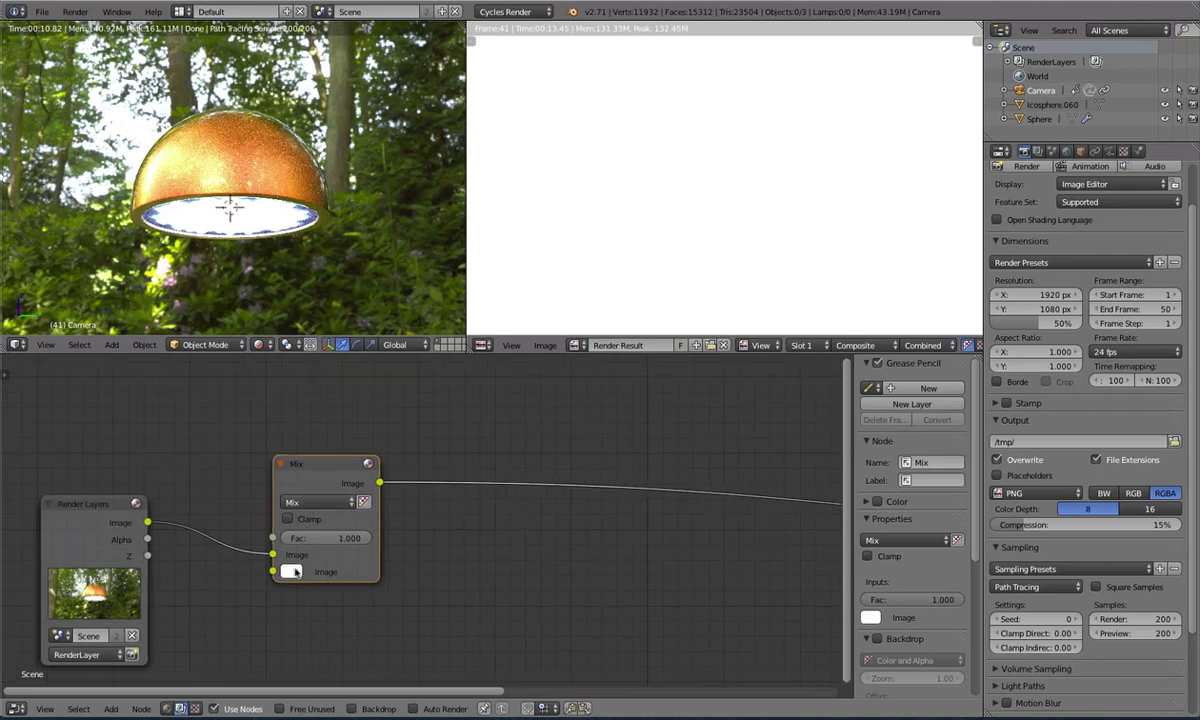
Move the Mix node slightly higher than the Render Layers node
{"action": "left_click_drag", "start_coordinate": [328, 477], "coordinate": [291, 418]}
{"action": "middle_click_drag", "start_coordinate": [291, 447], "coordinate": [262, 455]}
{"action": "scroll", "coordinate": [262, 455], "scroll_direction": "down", "scroll_amount": 1}
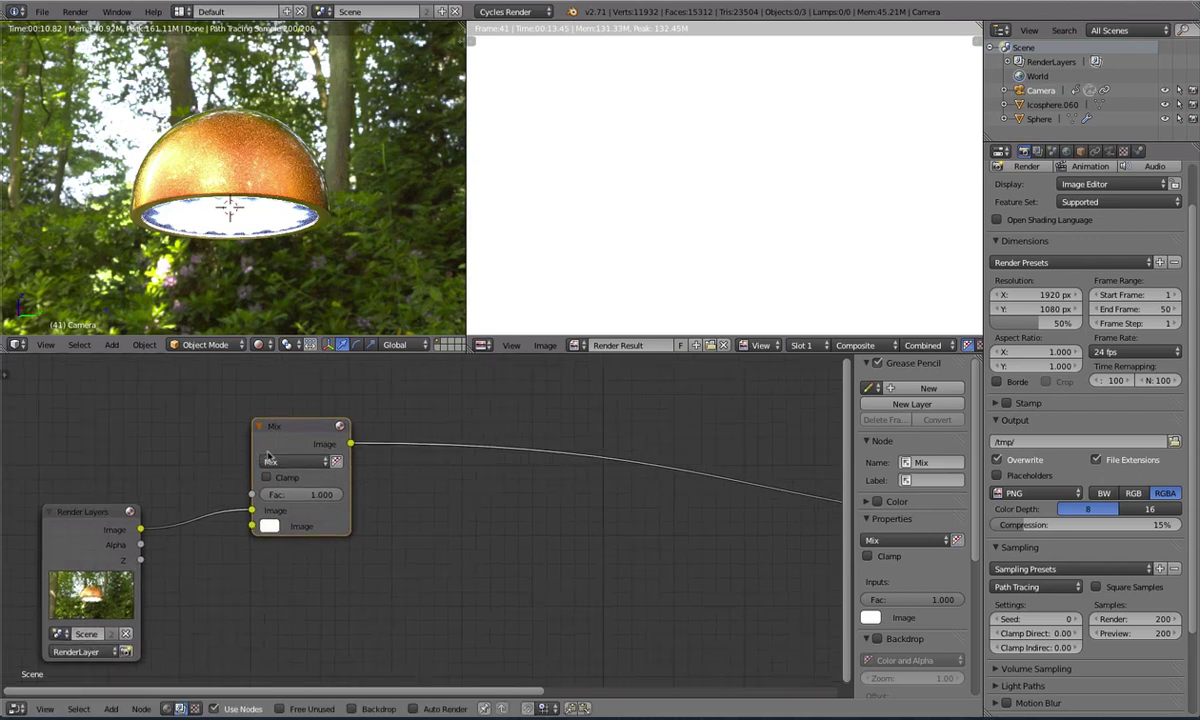
{"action": "scroll", "coordinate": [262, 455], "scroll_direction": "up", "scroll_amount": 1}
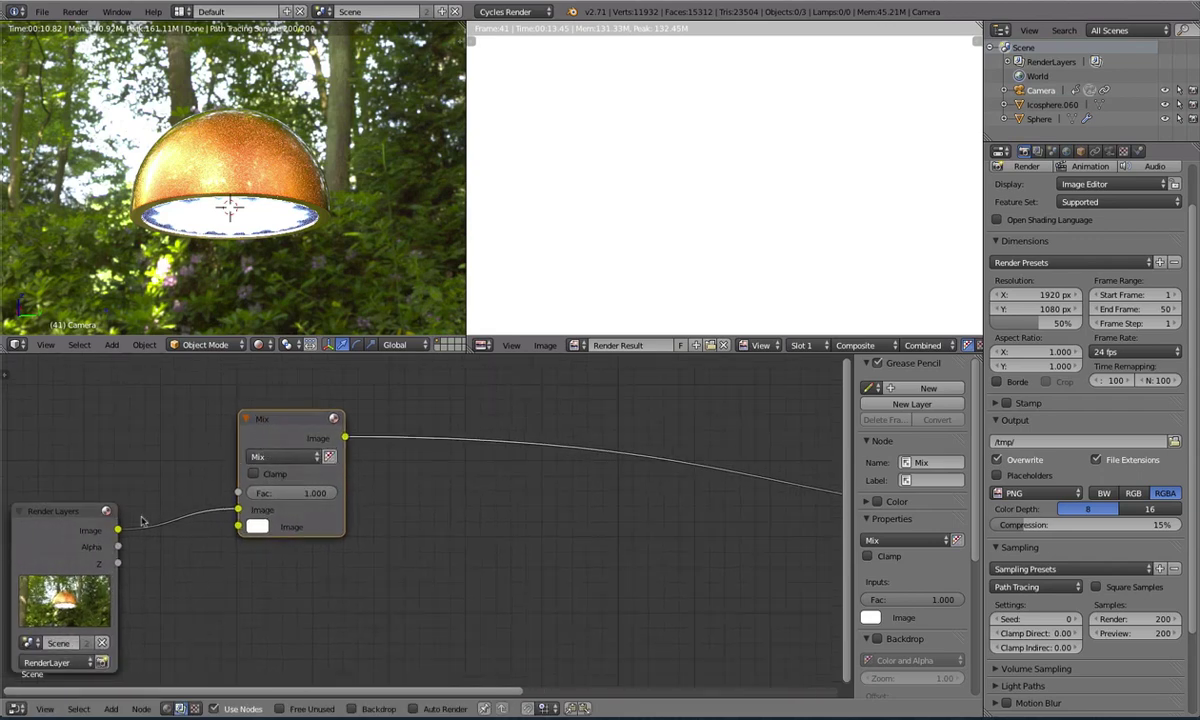
{"action": "scroll", "coordinate": [507, 475], "scroll_direction": "down", "scroll_amount": 1}
{"action": "scroll", "coordinate": [590, 482], "scroll_direction": "down", "scroll_amount": 1}
{"action": "middle_click_drag", "start_coordinate": [598, 480], "coordinate": [587, 485]}
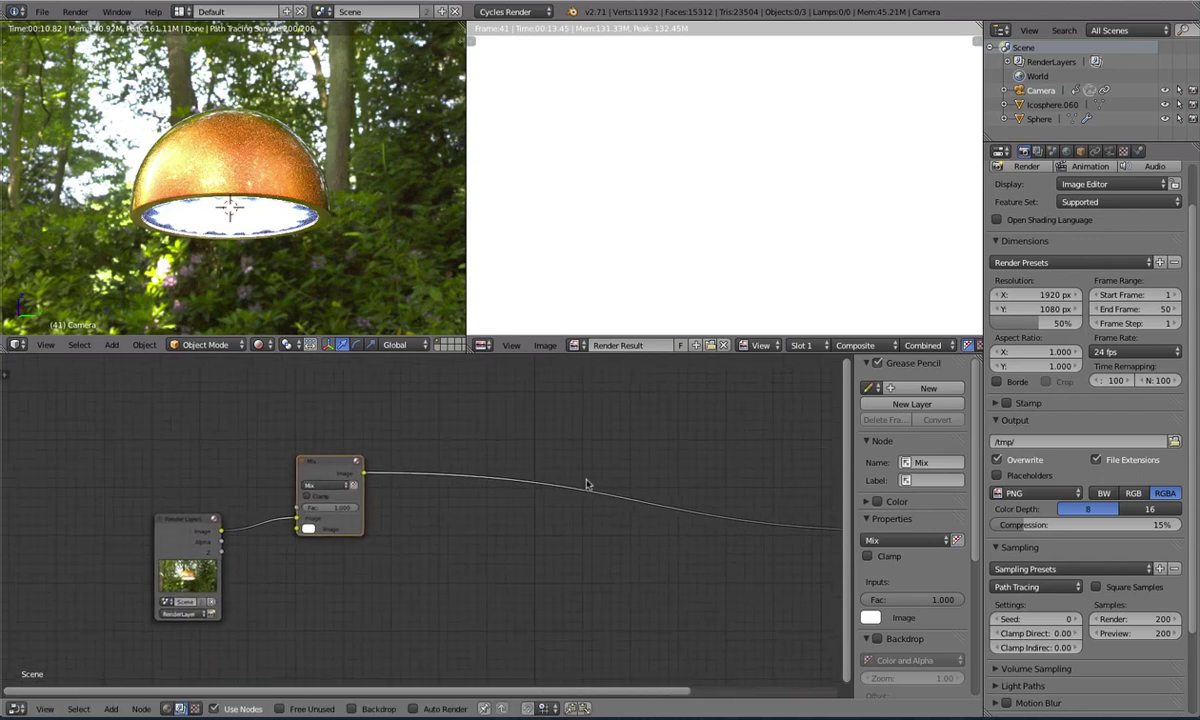
Set the Mix node's blend type to Subtract and its factor to 20, then nudge the node slightly
{"action": "scroll", "coordinate": [587, 485], "scroll_direction": "up", "scroll_amount": 2}
{"action": "middle_click_drag", "start_coordinate": [272, 491], "coordinate": [321, 491]}
{"action": "left_click", "coordinate": [318, 470]}
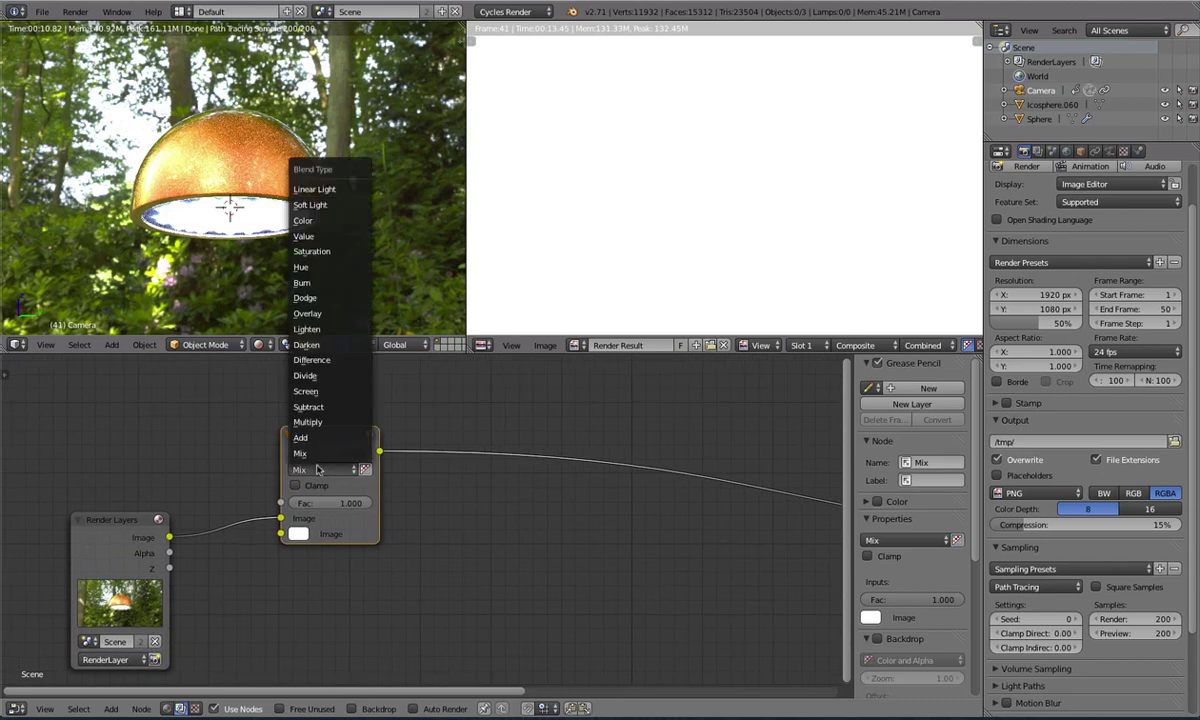
{"action": "left_click", "coordinate": [308, 407]}
{"action": "left_click", "coordinate": [298, 534]}
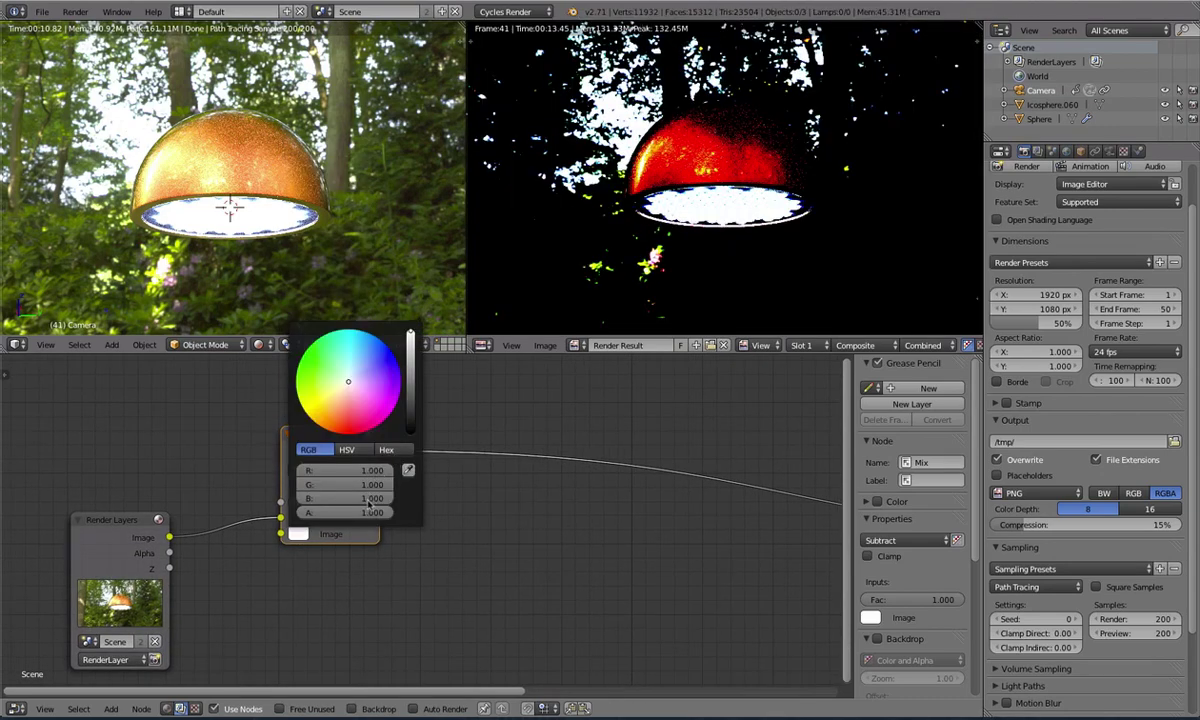
{"action": "left_click", "coordinate": [330, 503]}
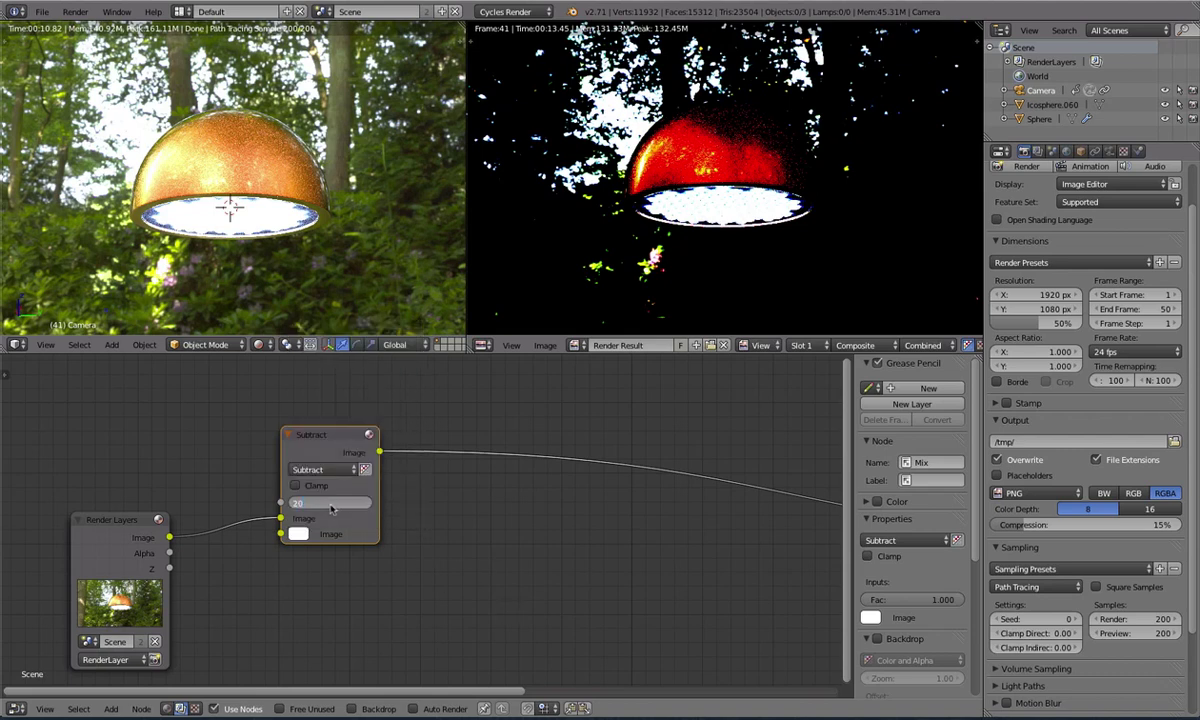
{"action": "key", "text": "Return"}
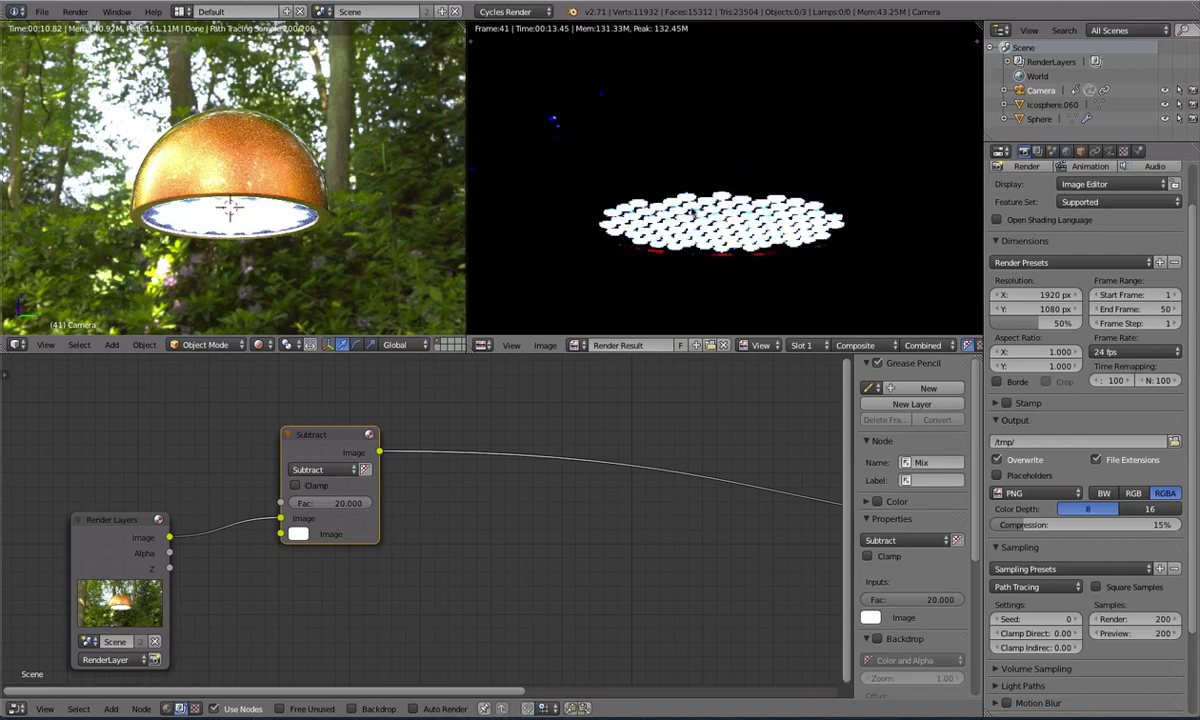
{"action": "left_click_drag", "start_coordinate": [339, 433], "coordinate": [332, 440]}
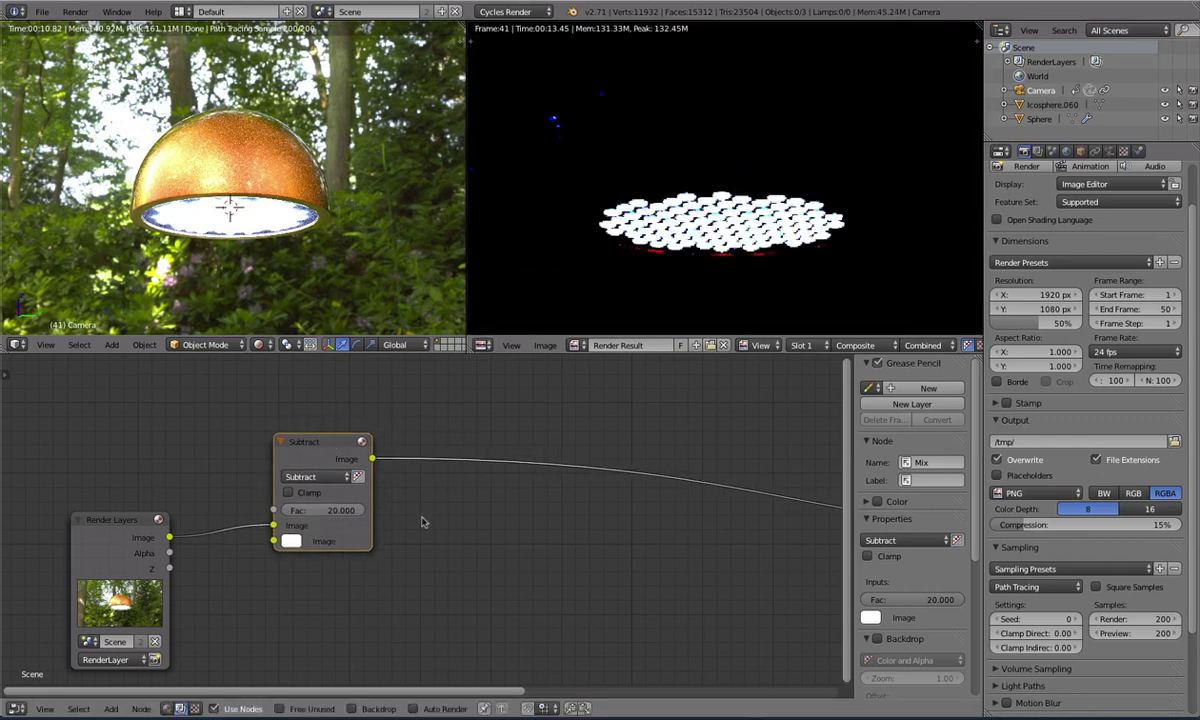
Examine the subtracted composite result up close at the lamp's underside and across the whole frame
{"action": "scroll", "coordinate": [330, 479], "scroll_direction": "up", "scroll_amount": 4}
{"action": "scroll", "coordinate": [660, 245], "scroll_direction": "up", "scroll_amount": 5}
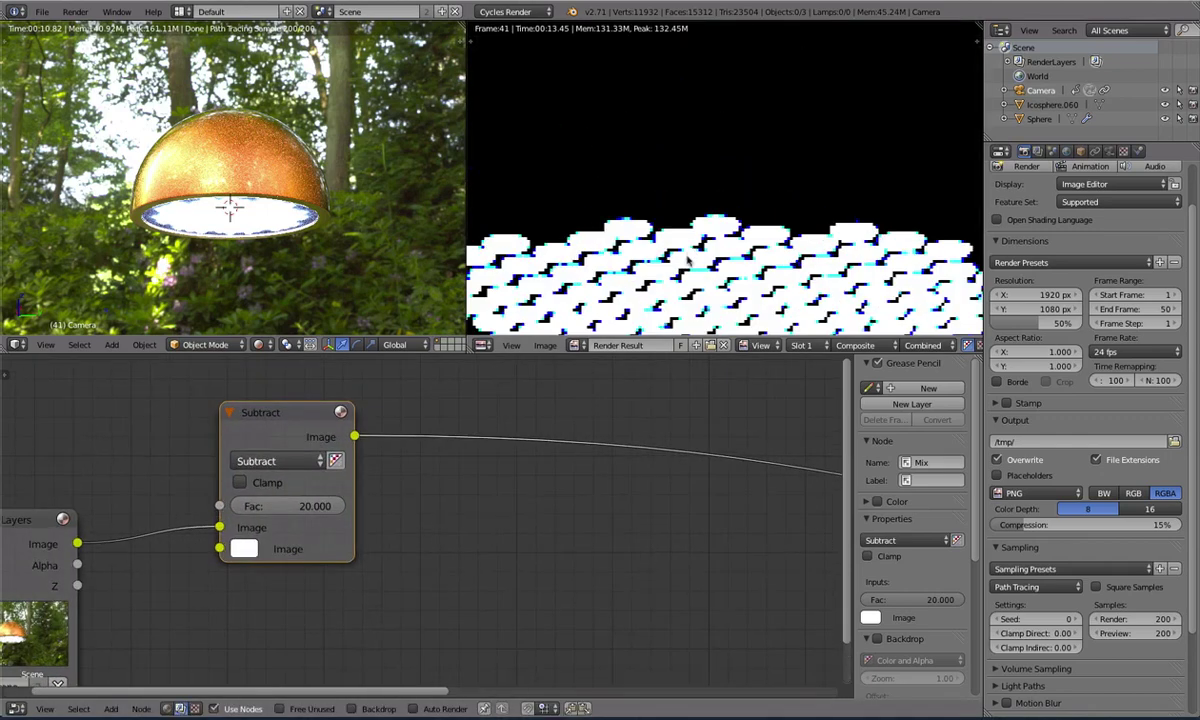
{"action": "middle_click_drag", "start_coordinate": [660, 245], "coordinate": [682, 173]}
{"action": "scroll", "coordinate": [301, 495], "scroll_direction": "down", "scroll_amount": 3}
{"action": "middle_click_drag", "start_coordinate": [301, 495], "coordinate": [285, 493]}
{"action": "scroll", "coordinate": [484, 210], "scroll_direction": "down", "scroll_amount": 8}
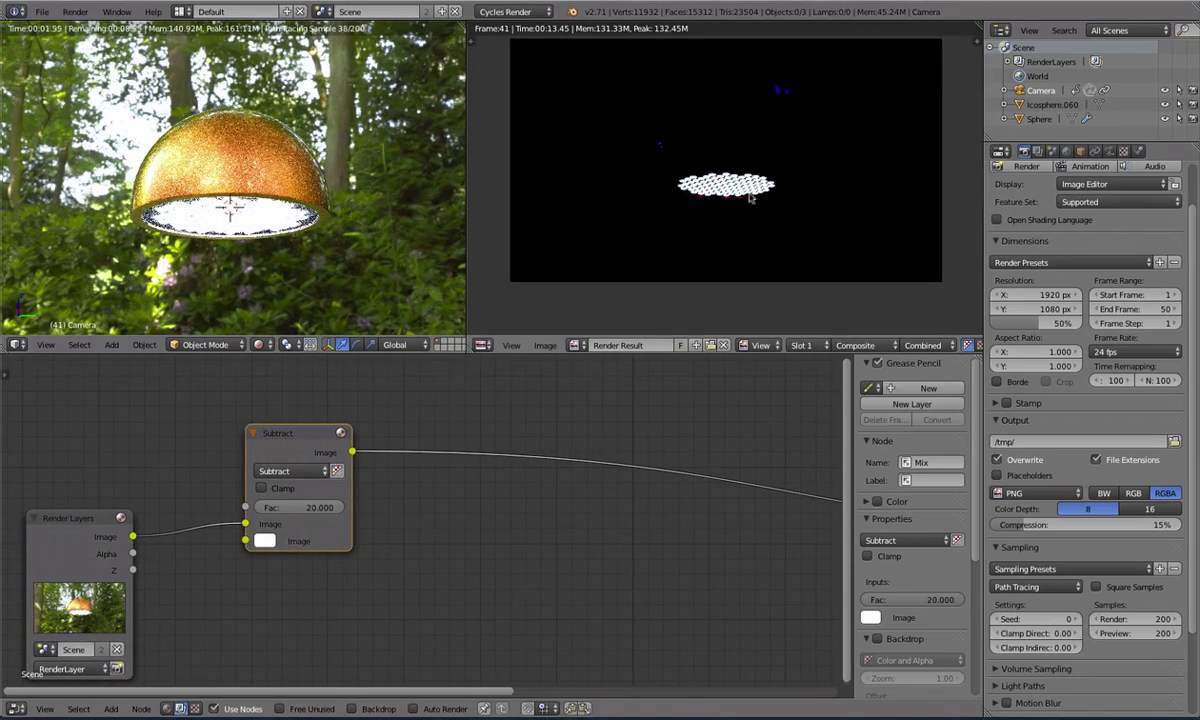
{"action": "scroll", "coordinate": [962, 208], "scroll_direction": "up", "scroll_amount": 2}
{"action": "scroll", "coordinate": [955, 206], "scroll_direction": "down", "scroll_amount": 2}
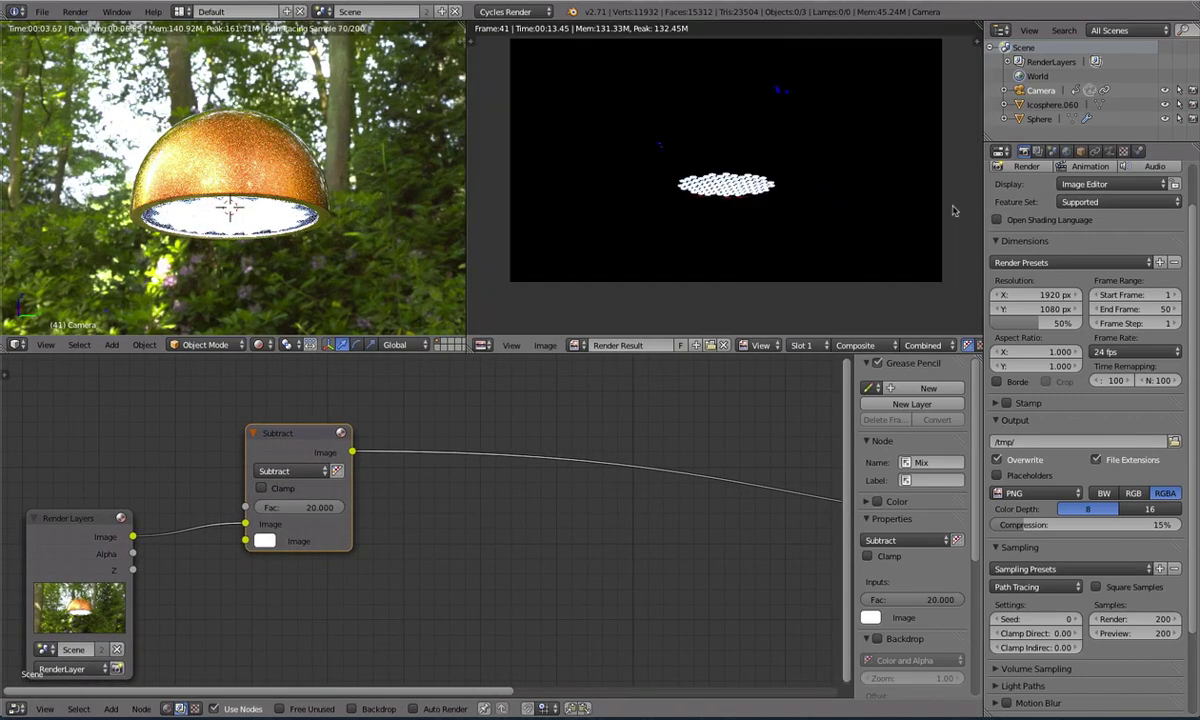
{"action": "scroll", "coordinate": [914, 207], "scroll_direction": "up", "scroll_amount": 1}
{"action": "scroll", "coordinate": [605, 249], "scroll_direction": "up", "scroll_amount": 6}
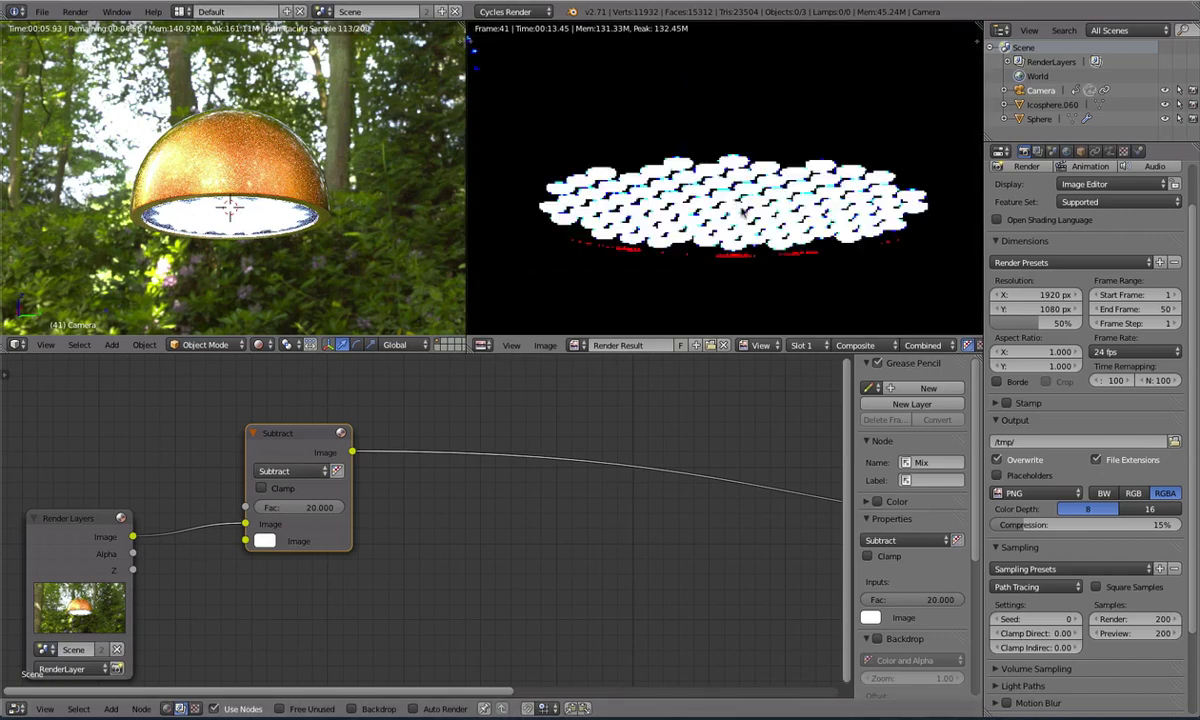
Sample the pixel colour values of the lamp's underside in the subtracted composite and compare them with the surrounding image
{"action": "left_click", "coordinate": [730, 205]}
{"action": "left_click_drag", "start_coordinate": [730, 205], "coordinate": [722, 218]}
{"action": "left_click_drag", "start_coordinate": [725, 221], "coordinate": [666, 227]}
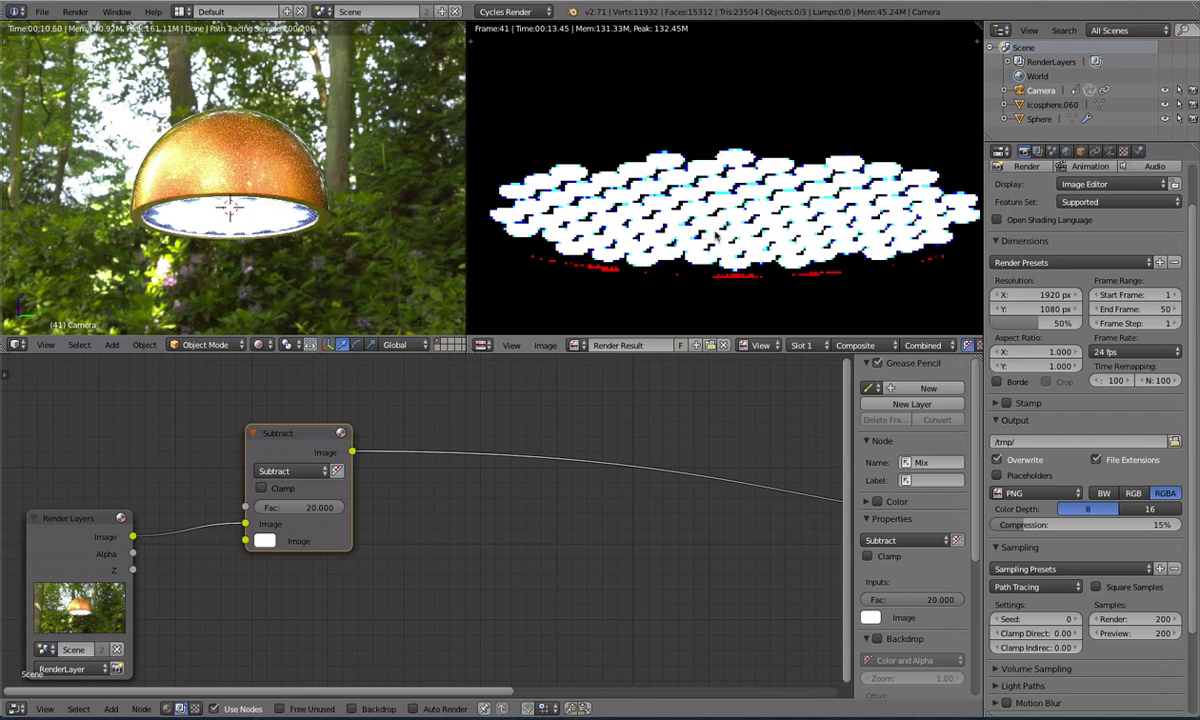
{"action": "scroll", "coordinate": [678, 150], "scroll_direction": "down", "scroll_amount": 5}
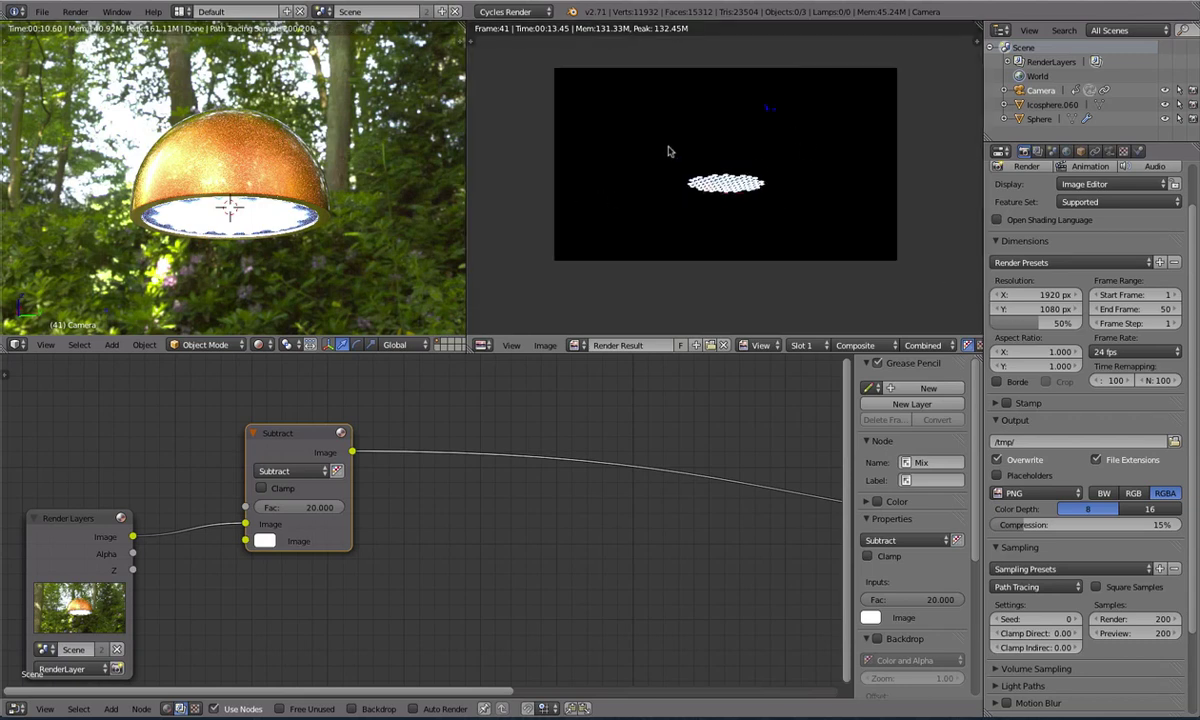
{"action": "scroll", "coordinate": [700, 260], "scroll_direction": "up", "scroll_amount": 2}
{"action": "scroll", "coordinate": [485, 461], "scroll_direction": "down", "scroll_amount": 4}
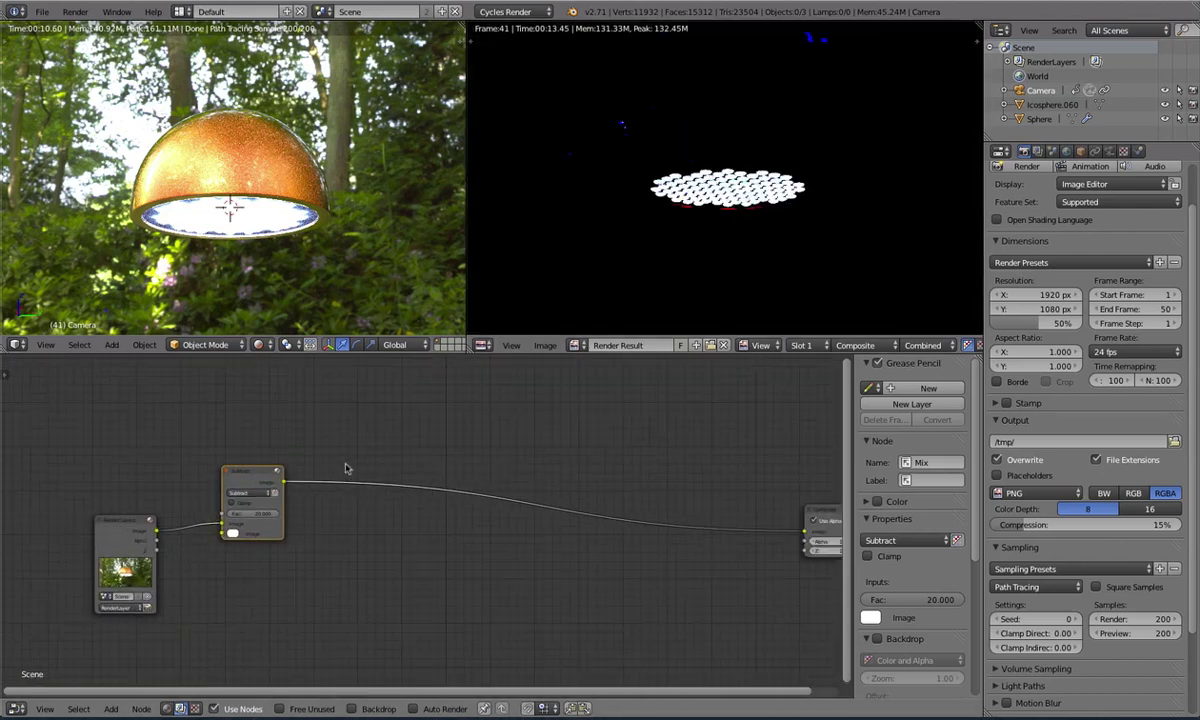
{"action": "scroll", "coordinate": [720, 178], "scroll_direction": "up", "scroll_amount": 4}
{"action": "scroll", "coordinate": [190, 460], "scroll_direction": "up", "scroll_amount": 4}
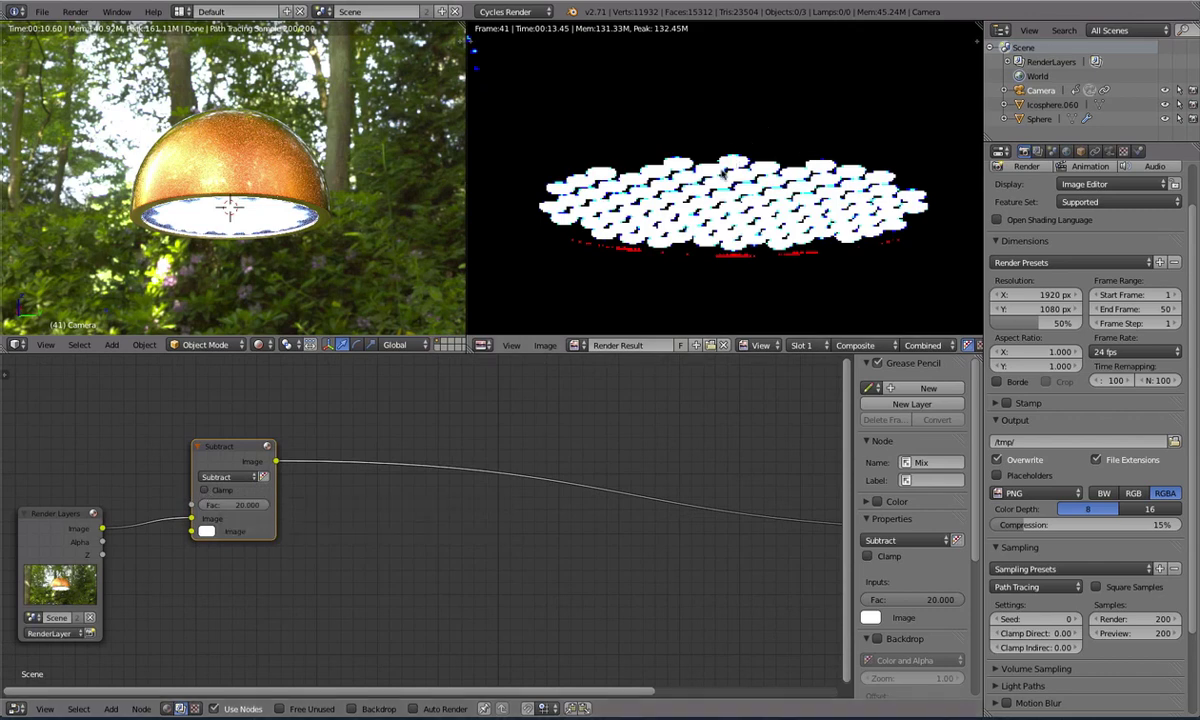
{"action": "left_click", "coordinate": [641, 158]}
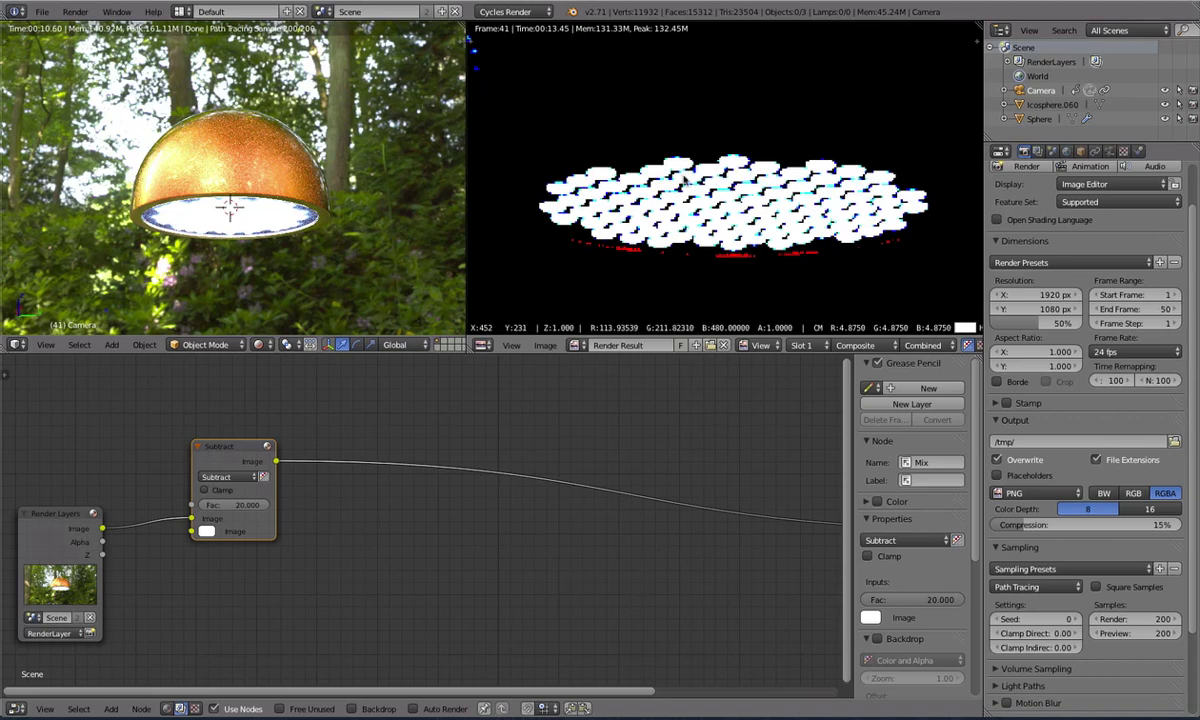
{"action": "scroll", "coordinate": [683, 175], "scroll_direction": "down", "scroll_amount": 3}
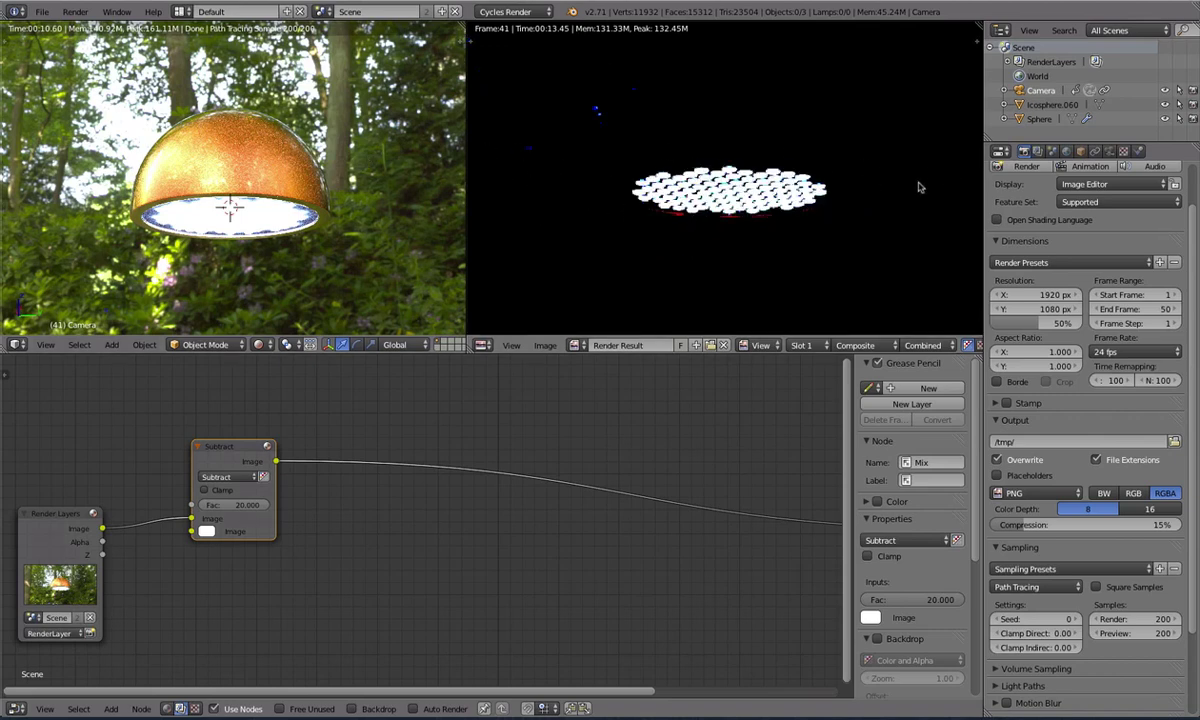
{"action": "scroll", "coordinate": [423, 423], "scroll_direction": "down", "scroll_amount": 2}
{"action": "key", "text": "shift+a"}
{"action": "mouse_move", "coordinate": [424, 424]}
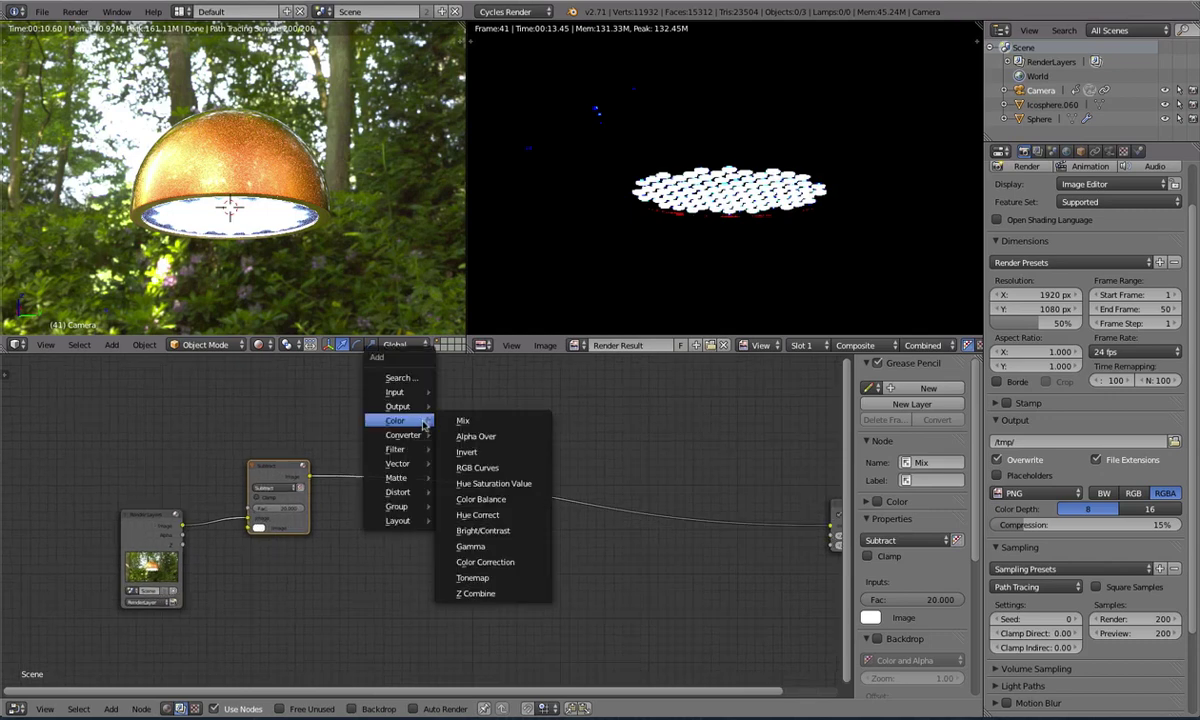
{"action": "mouse_move", "coordinate": [417, 451]}
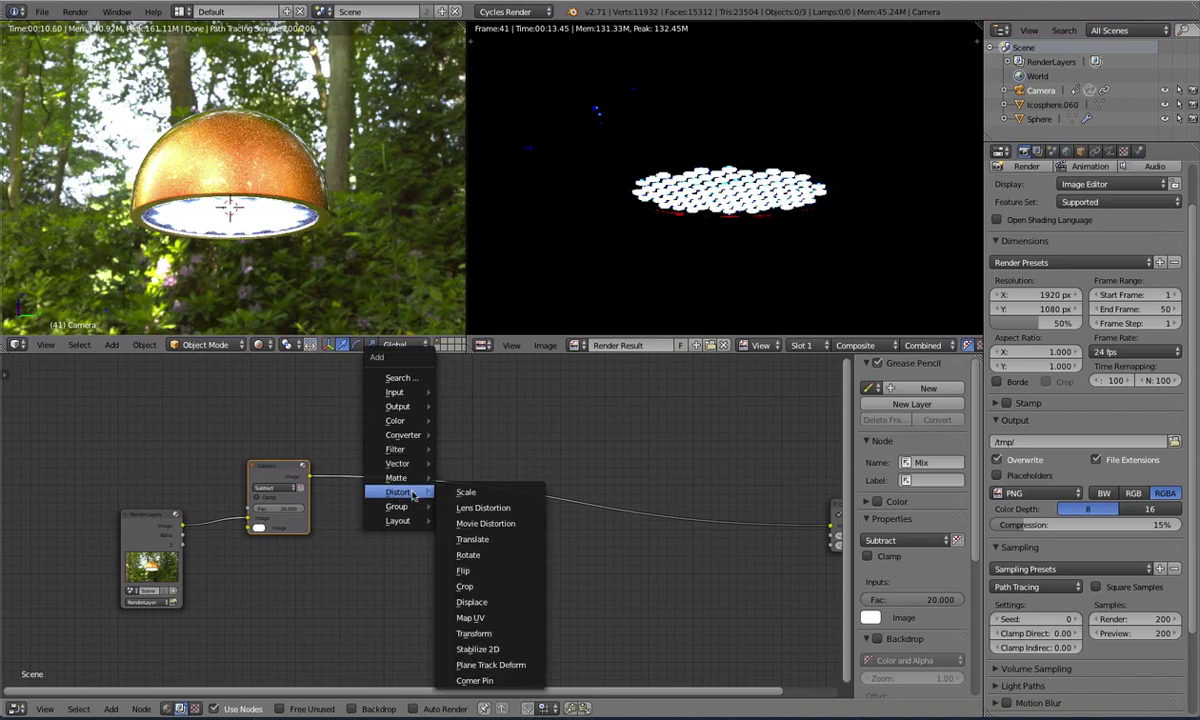
Examine the subtracted composite up close and sample pixel values in the dark area above the lamp's lit underside
{"action": "scroll", "coordinate": [680, 130], "scroll_direction": "up", "scroll_amount": 4}
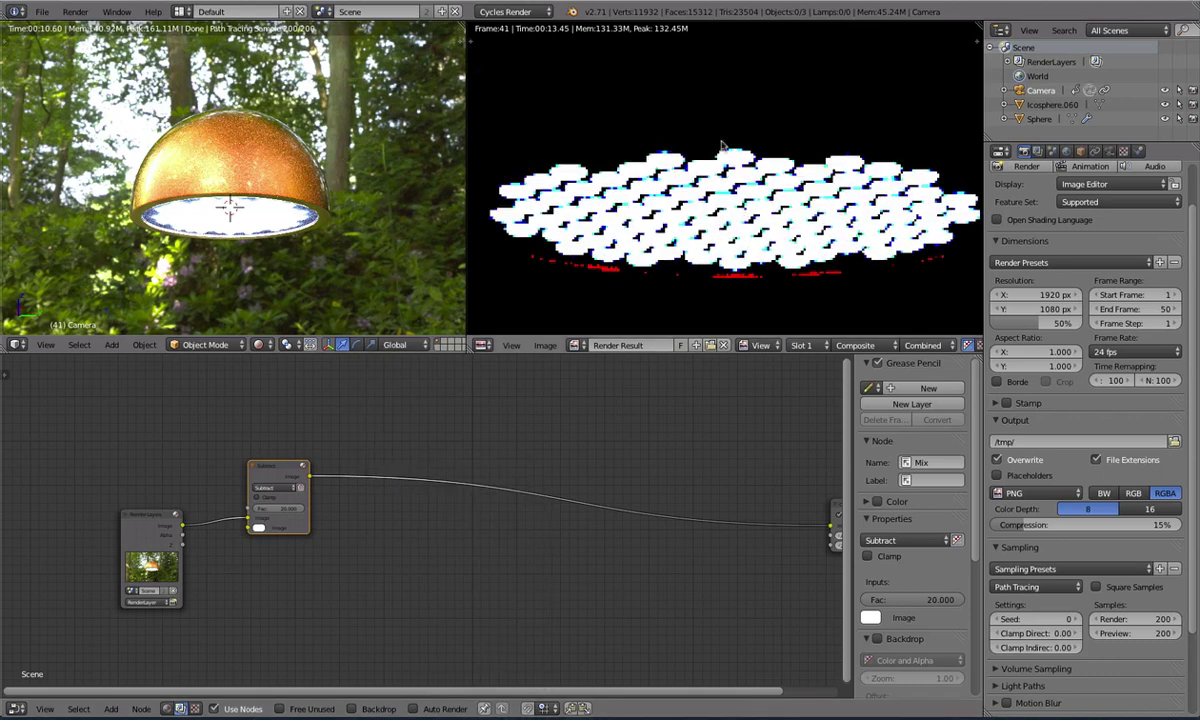
{"action": "scroll", "coordinate": [678, 122], "scroll_direction": "down", "scroll_amount": 1}
{"action": "left_click_drag", "start_coordinate": [678, 120], "coordinate": [505, 131]}
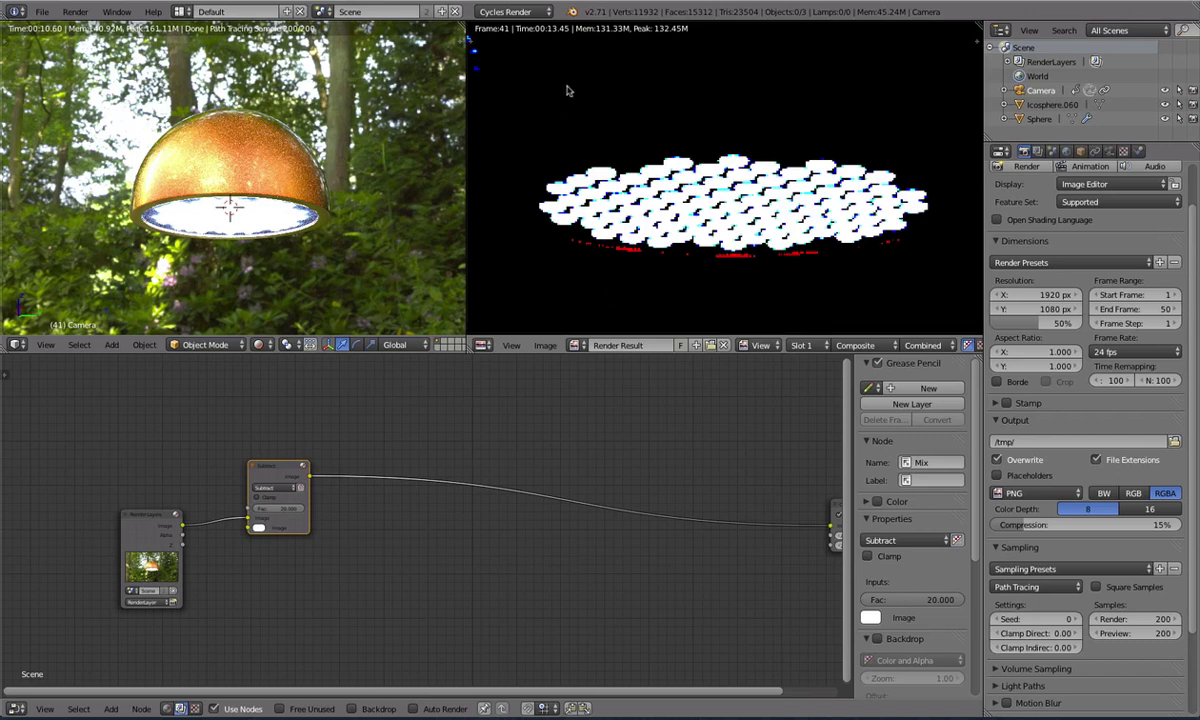
{"action": "left_click_drag", "start_coordinate": [566, 90], "coordinate": [670, 113]}
{"action": "left_click_drag", "start_coordinate": [610, 80], "coordinate": [648, 80]}
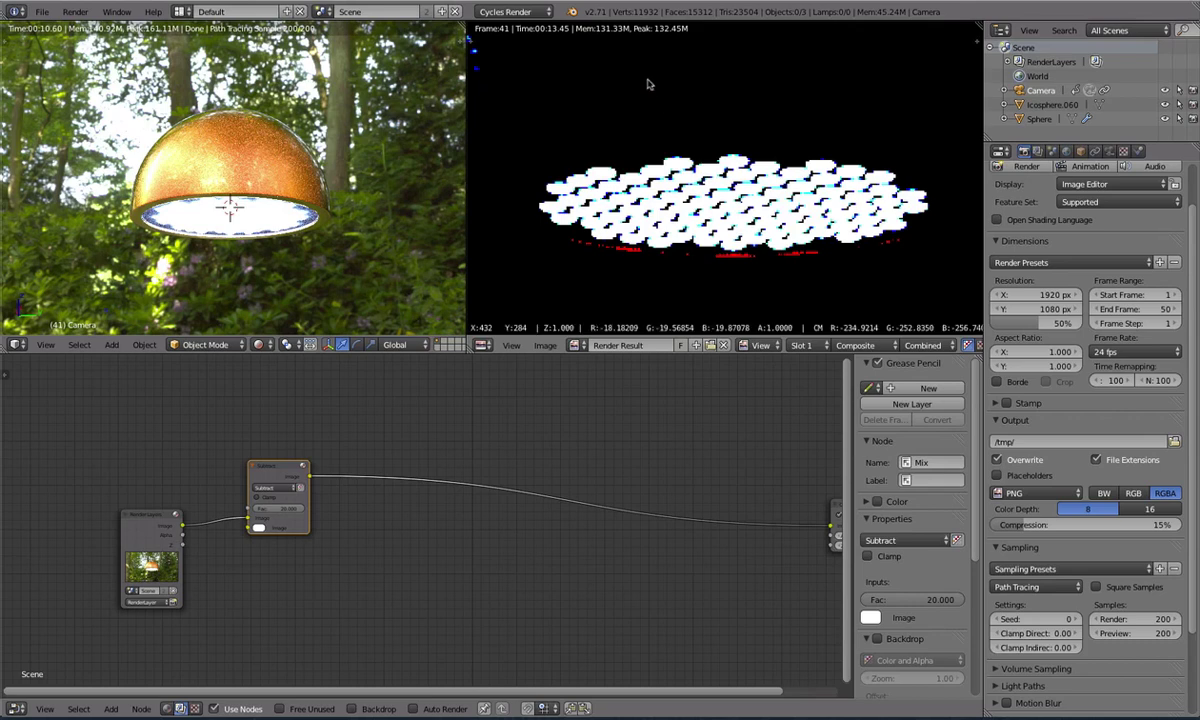
Add a Map Value node and place it unconnected above the link that leaves the Subtract node
{"action": "key", "text": "shift+a"}
{"action": "mouse_move", "coordinate": [402, 538]}
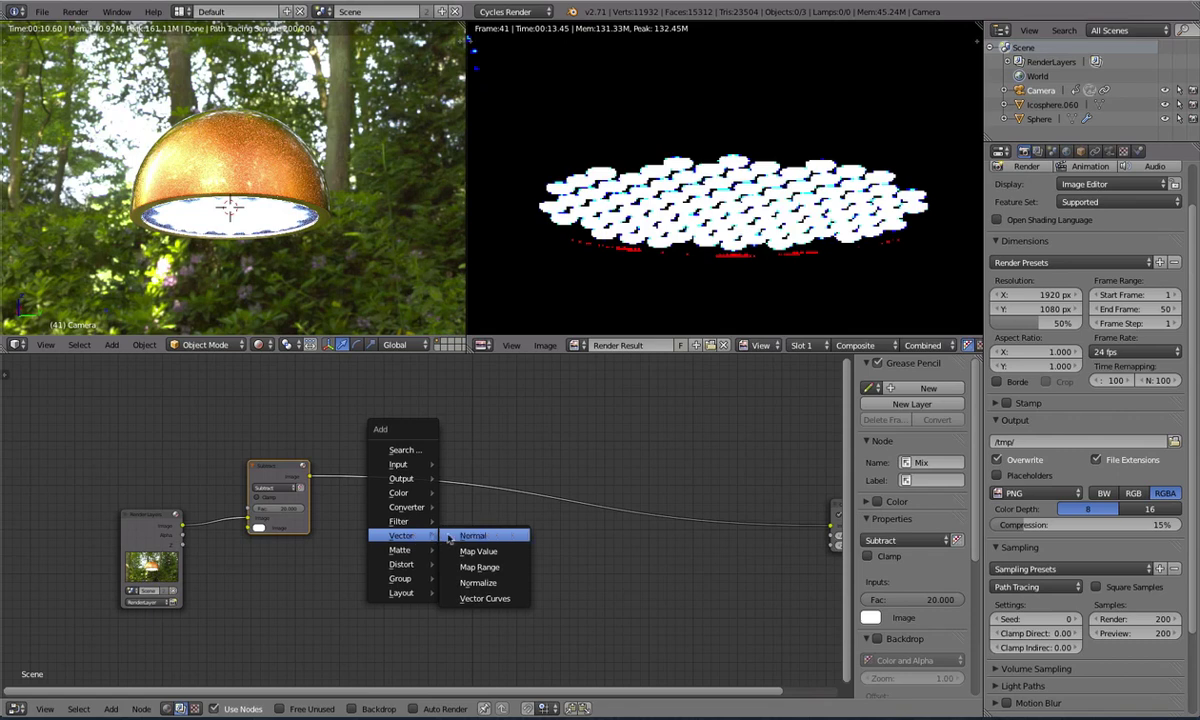
{"action": "left_click", "coordinate": [500, 553]}
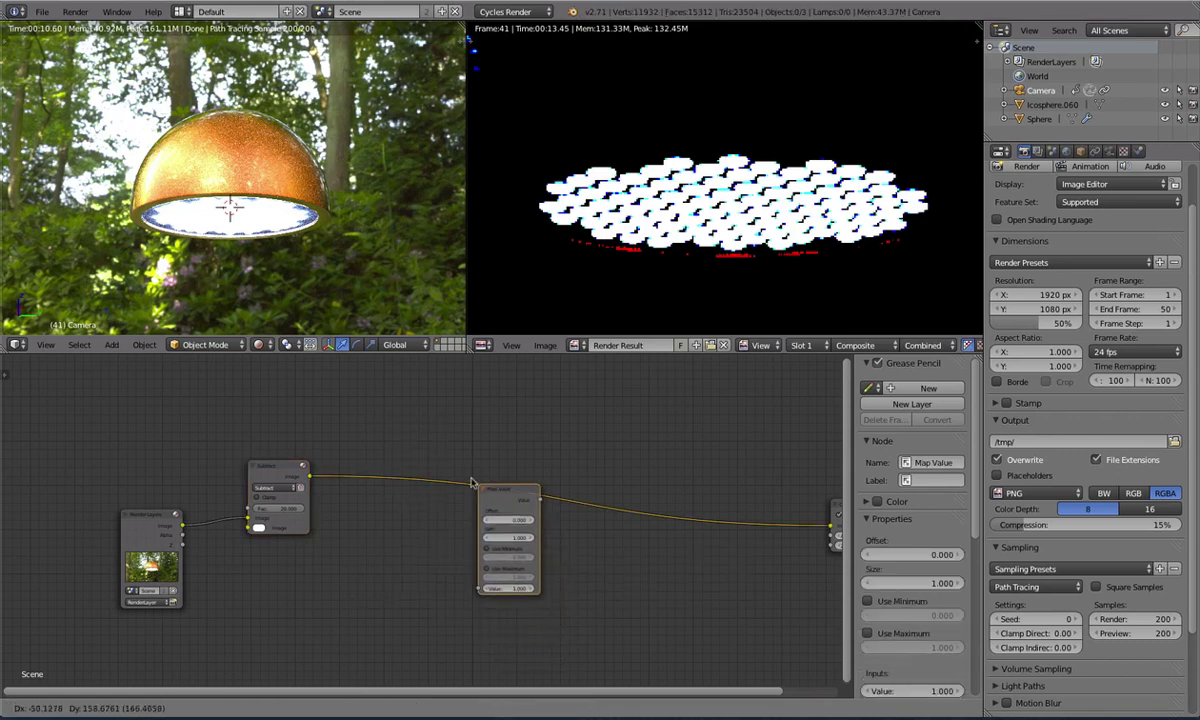
{"action": "left_click", "coordinate": [402, 697]}
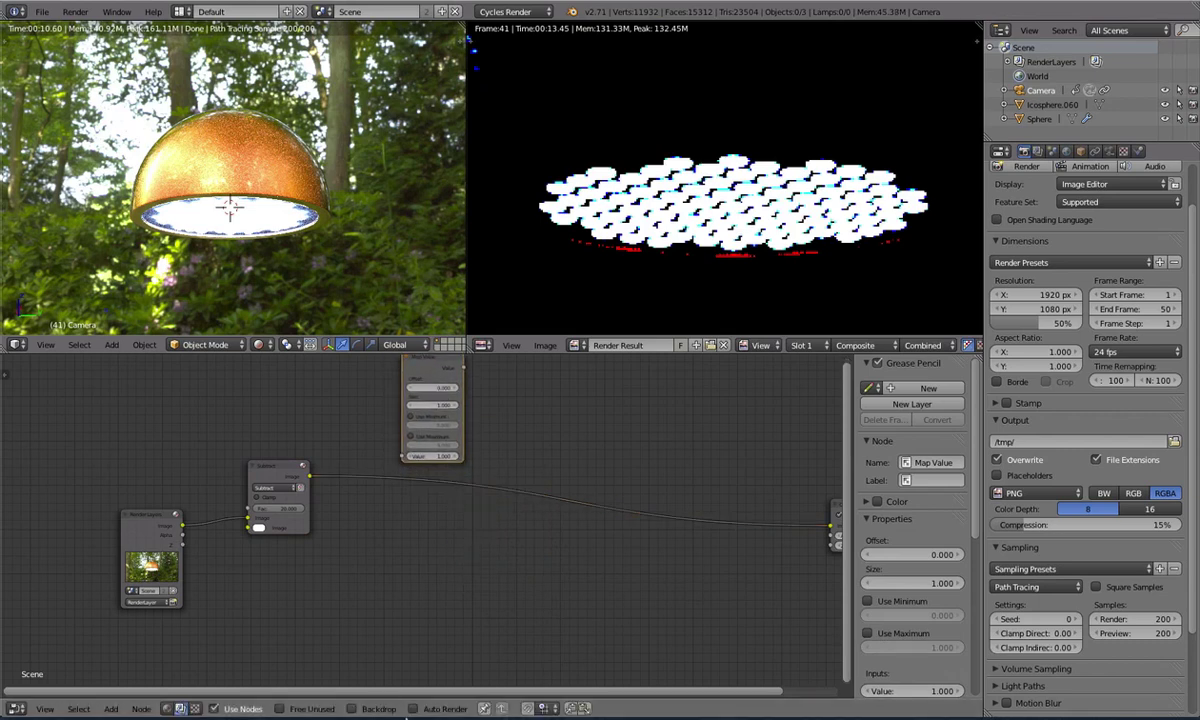
{"action": "middle_click_drag", "start_coordinate": [397, 546], "coordinate": [399, 560]}
{"action": "left_click_drag", "start_coordinate": [413, 391], "coordinate": [411, 392]}
{"action": "scroll", "coordinate": [410, 392], "scroll_direction": "up", "scroll_amount": 2}
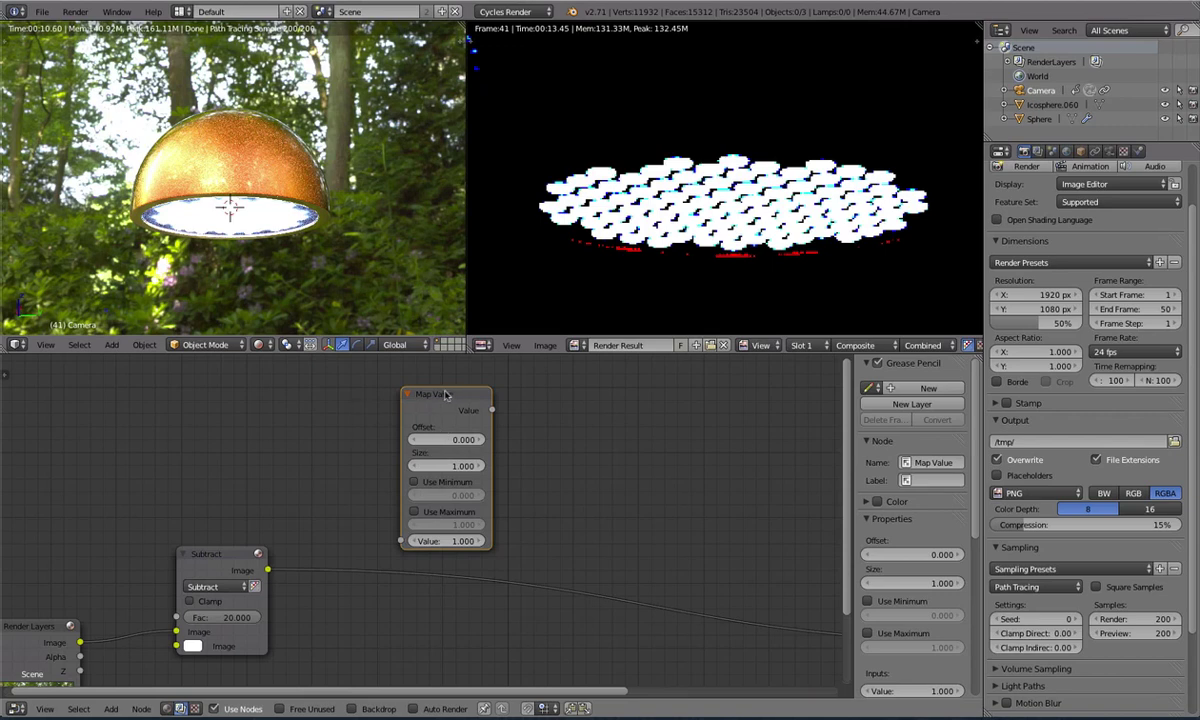
{"action": "left_click_drag", "start_coordinate": [393, 426], "coordinate": [371, 412]}
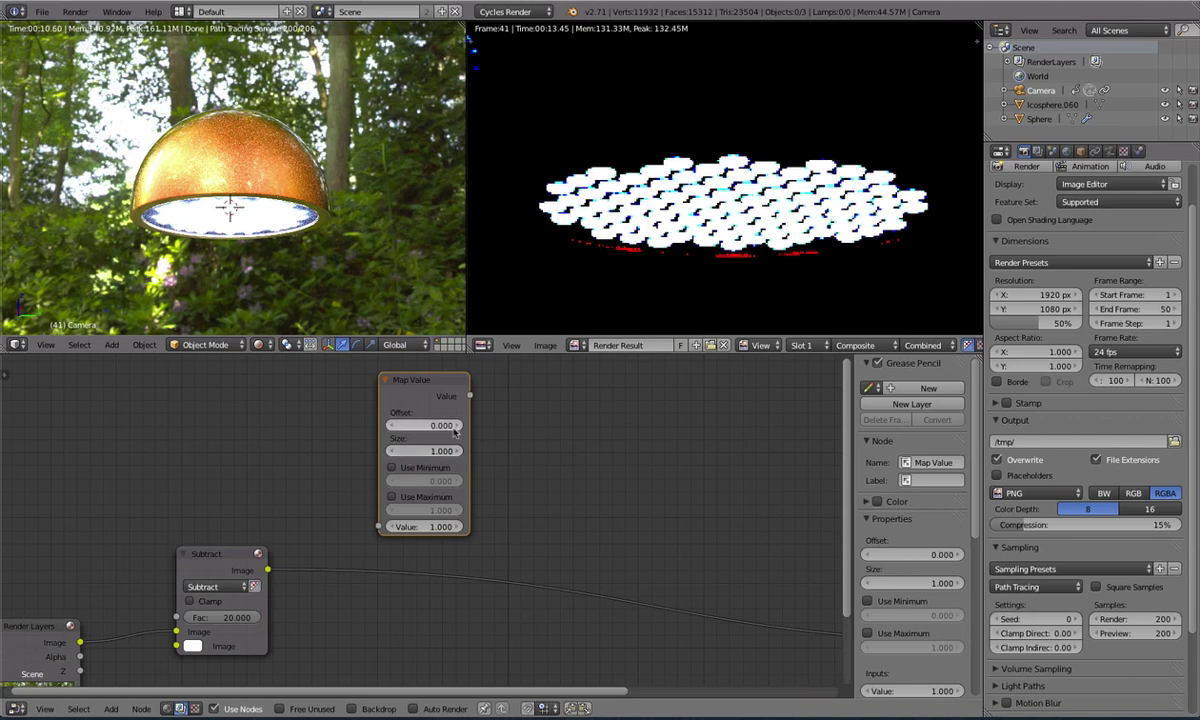
Nudge the Map Value node slightly, then collapse it and expand it again
{"action": "middle_click_drag", "start_coordinate": [455, 430], "coordinate": [494, 408]}
{"action": "scroll", "coordinate": [460, 437], "scroll_direction": "down", "scroll_amount": 2}
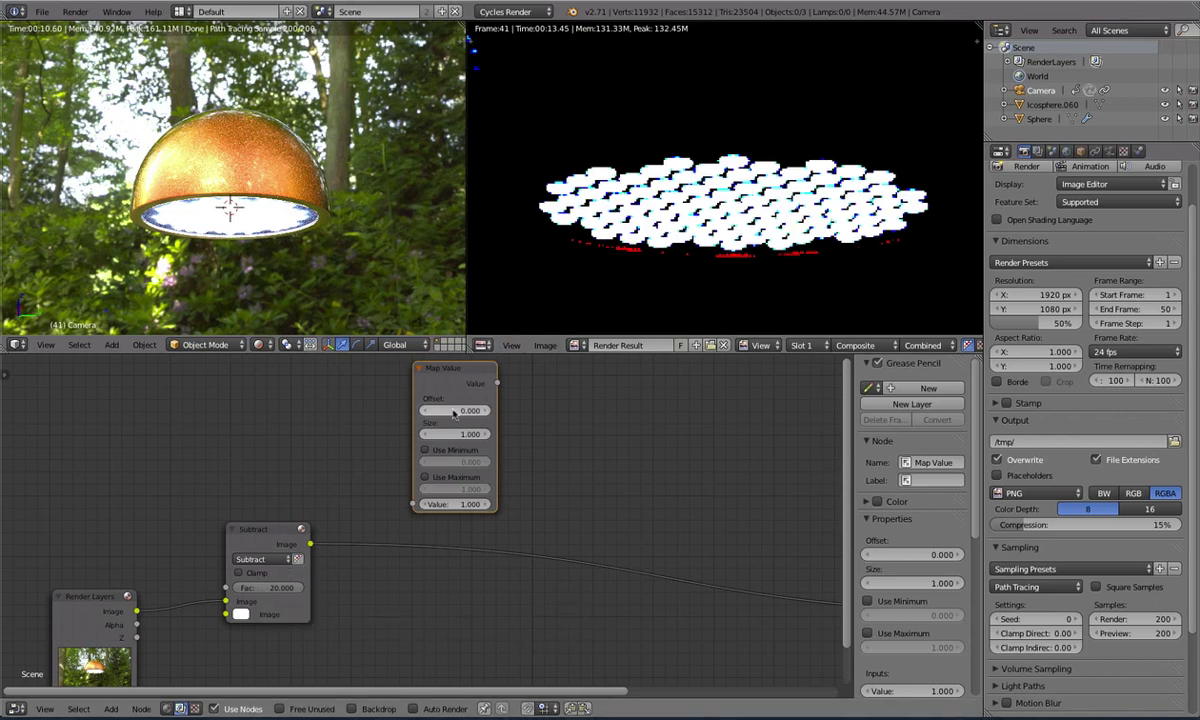
{"action": "middle_click_drag", "start_coordinate": [472, 412], "coordinate": [474, 403]}
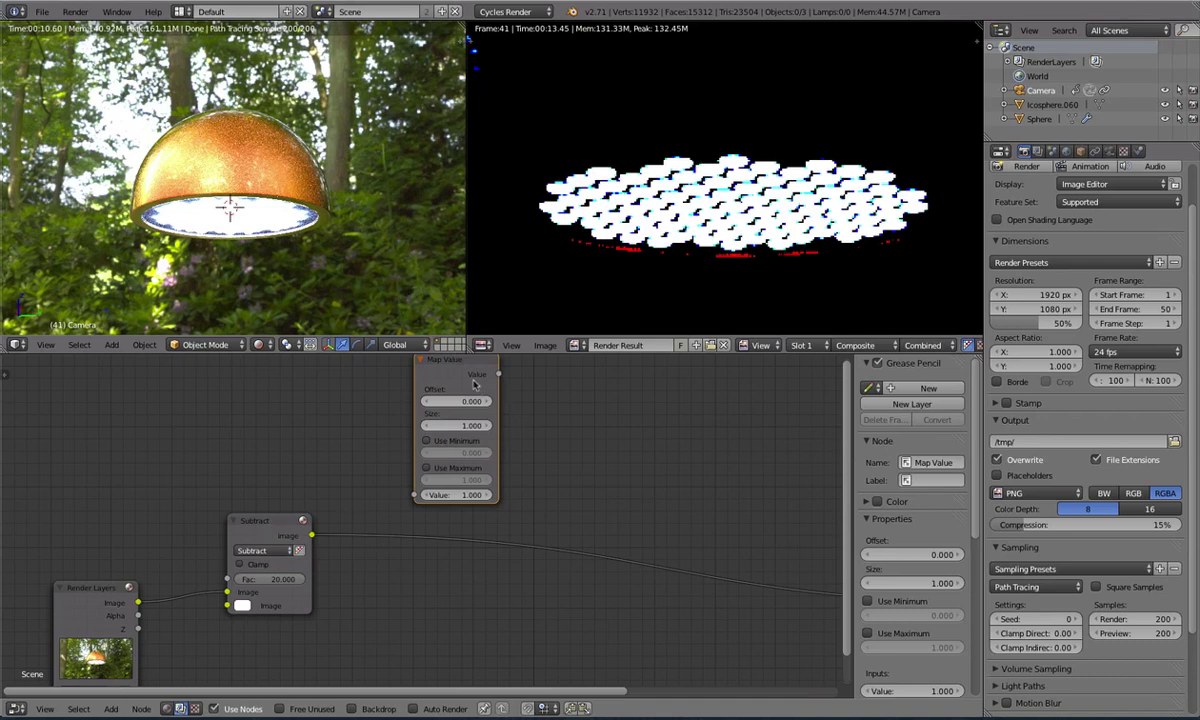
{"action": "scroll", "coordinate": [474, 383], "scroll_direction": "down", "scroll_amount": 1}
{"action": "left_click_drag", "start_coordinate": [431, 402], "coordinate": [430, 394]}
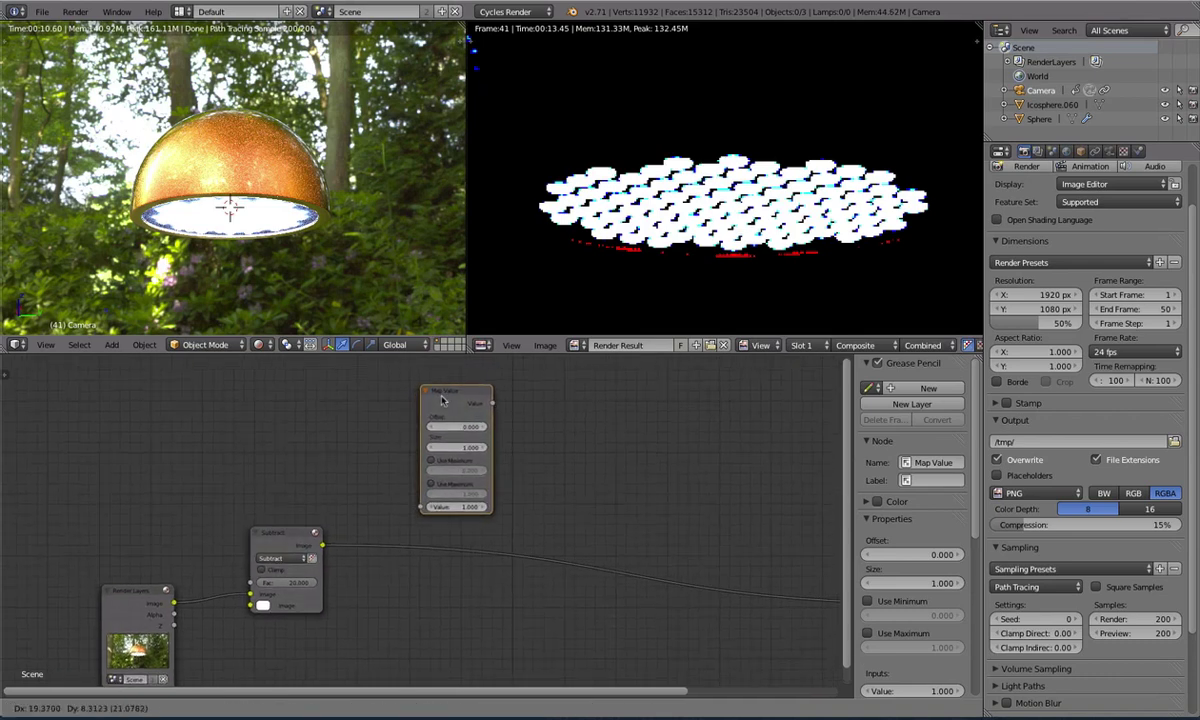
{"action": "left_click", "coordinate": [426, 391]}
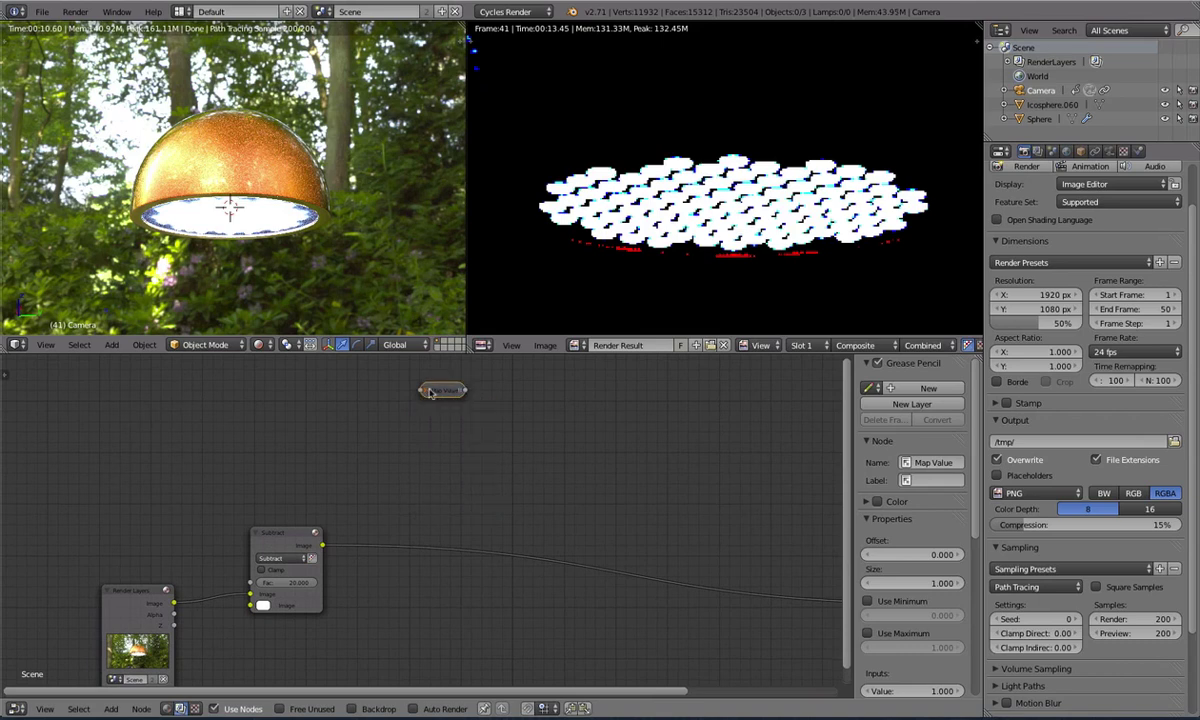
{"action": "left_click", "coordinate": [428, 391]}
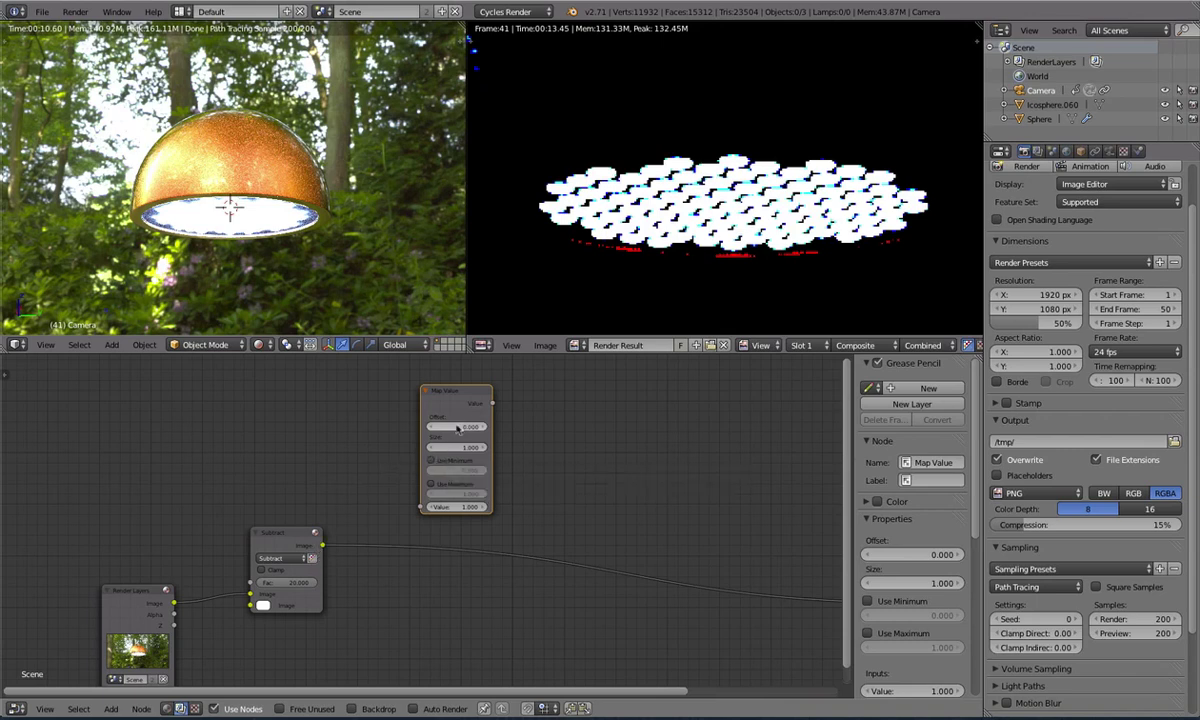
Set the Map Value node's offset to -20
{"action": "left_click", "coordinate": [270, 533]}
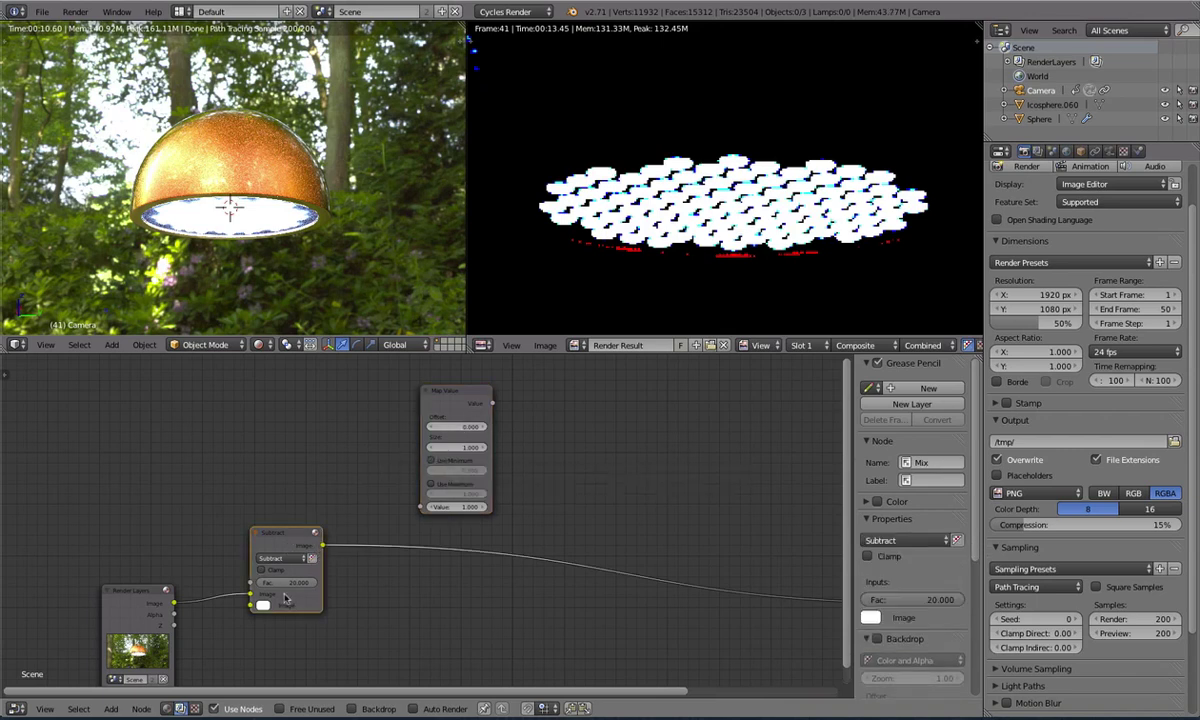
{"action": "left_click", "coordinate": [457, 437]}
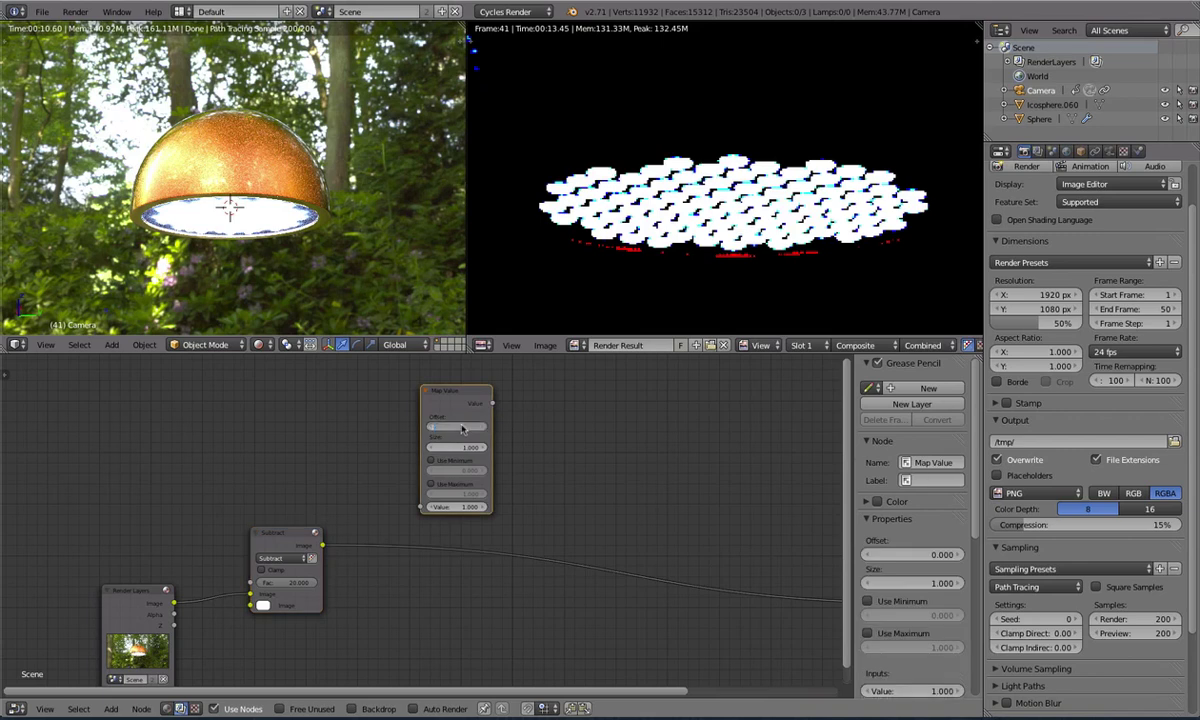
{"action": "type", "text": "-20"}
{"action": "key", "text": "Return"}
Connect the Render Layers image output to the Map Value node and the Map Value output to the Composite node's image input
{"action": "left_click_drag", "start_coordinate": [176, 605], "coordinate": [421, 508]}
{"action": "scroll", "coordinate": [560, 515], "scroll_direction": "down", "scroll_amount": 3}
{"action": "middle_click_drag", "start_coordinate": [668, 520], "coordinate": [490, 517]}
{"action": "scroll", "coordinate": [490, 517], "scroll_direction": "down", "scroll_amount": 1}
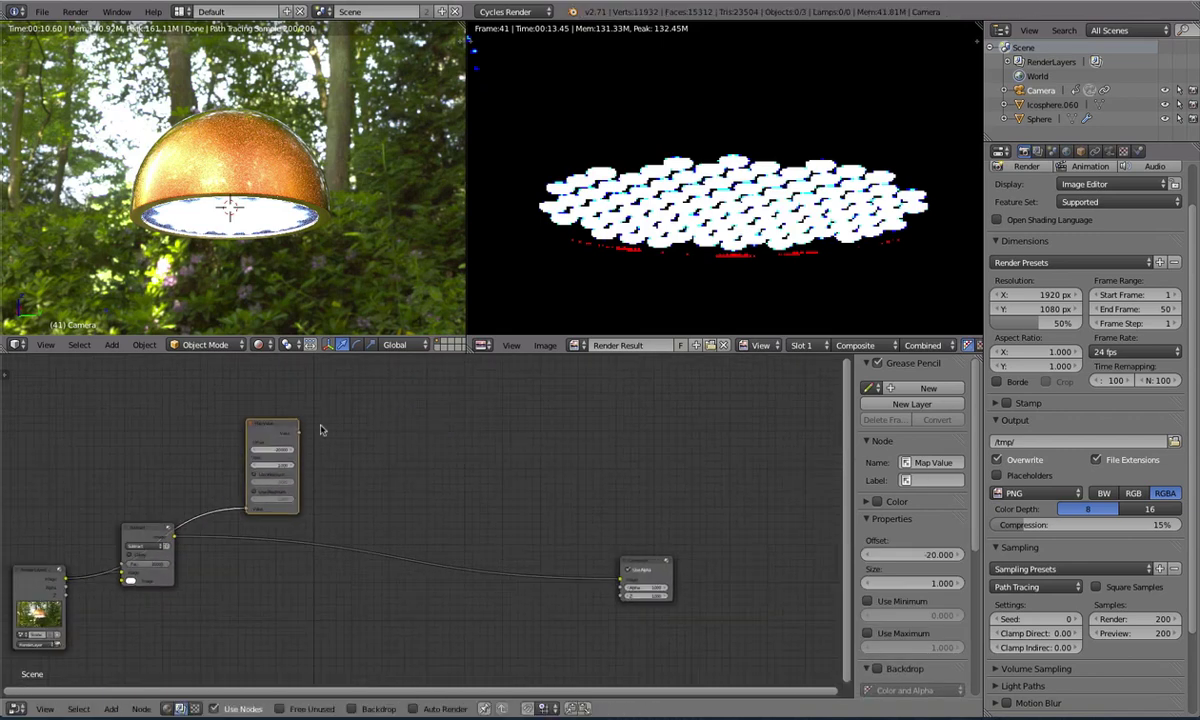
{"action": "left_click_drag", "start_coordinate": [298, 433], "coordinate": [623, 570]}
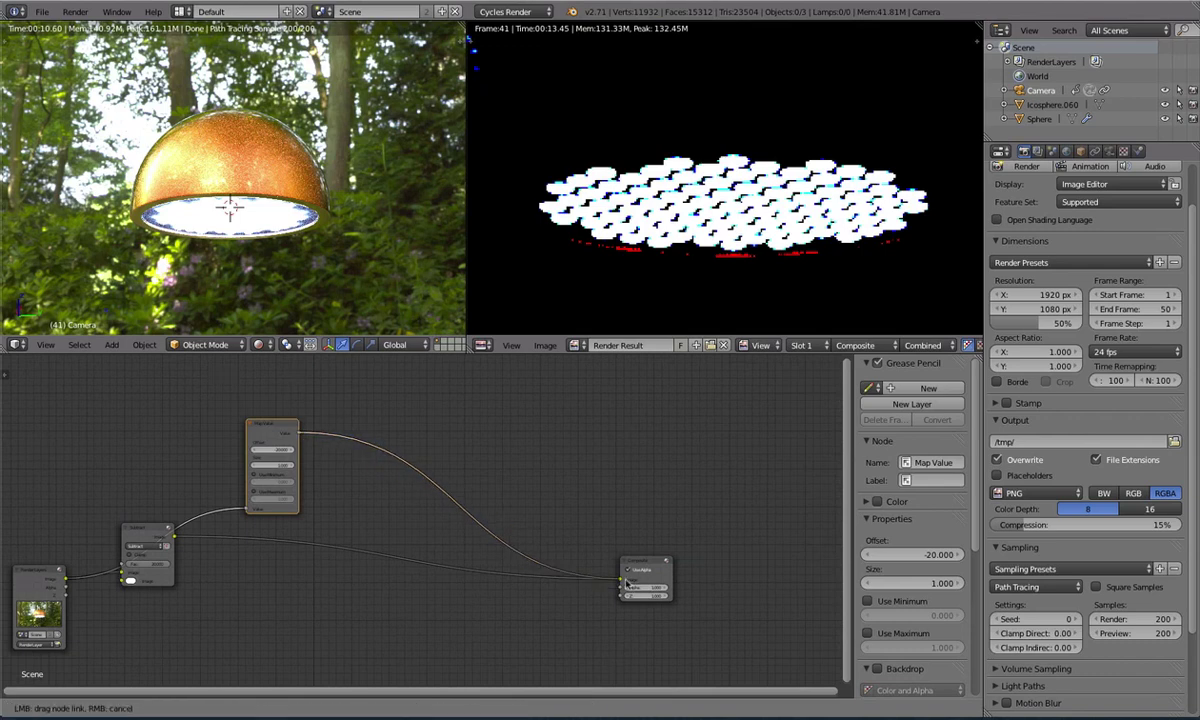
Sample the pixel values of the lamp's lit underside in the Map Value composite and inspect its edges up close
{"action": "left_click", "coordinate": [716, 190]}
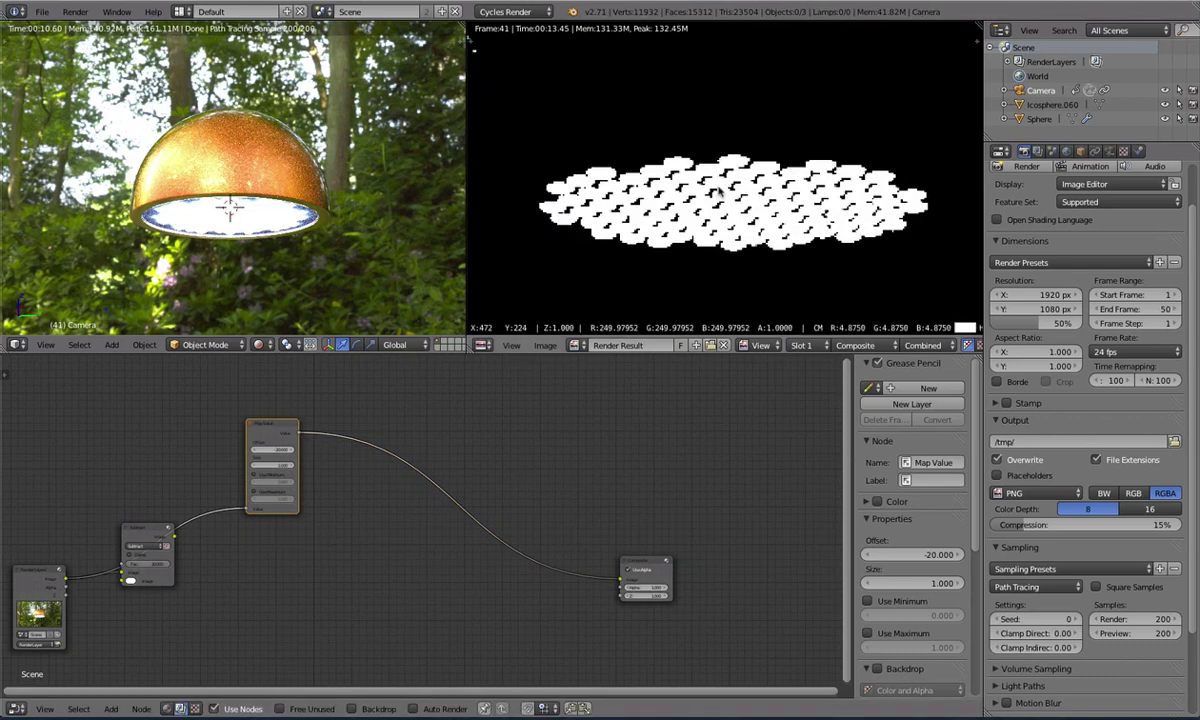
{"action": "scroll", "coordinate": [600, 183], "scroll_direction": "up", "scroll_amount": 2}
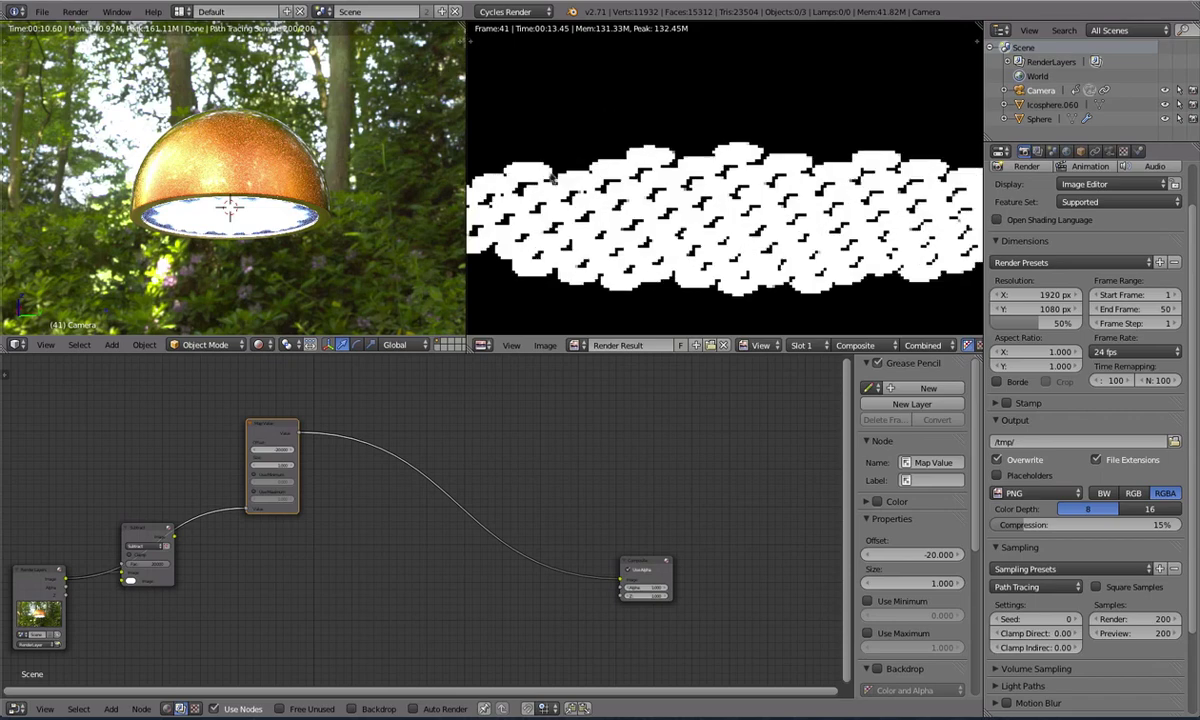
{"action": "scroll", "coordinate": [742, 155], "scroll_direction": "up", "scroll_amount": 1}
{"action": "scroll", "coordinate": [742, 155], "scroll_direction": "down", "scroll_amount": 2}
{"action": "middle_click_drag", "start_coordinate": [742, 155], "coordinate": [747, 136]}
{"action": "scroll", "coordinate": [316, 490], "scroll_direction": "up", "scroll_amount": 3}
Delete the Subtract node while keeping the Render Layers node linked to the Map Value node
{"action": "middle_click_drag", "start_coordinate": [36, 585], "coordinate": [313, 528]}
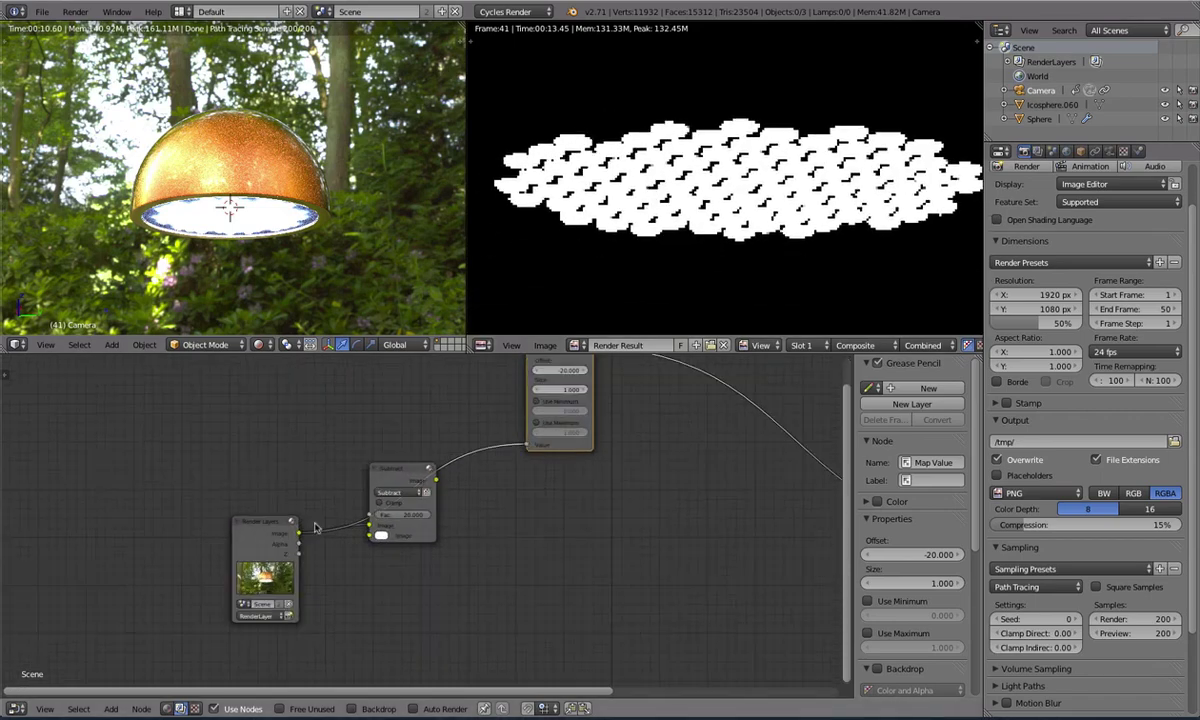
{"action": "left_click", "coordinate": [417, 484]}
{"action": "key", "text": "ctrl+x"}
Collapse the Map Value node and position it above and beyond the Render Layers node
{"action": "scroll", "coordinate": [425, 476], "scroll_direction": "down", "scroll_amount": 3}
{"action": "left_click_drag", "start_coordinate": [518, 390], "coordinate": [481, 433]}
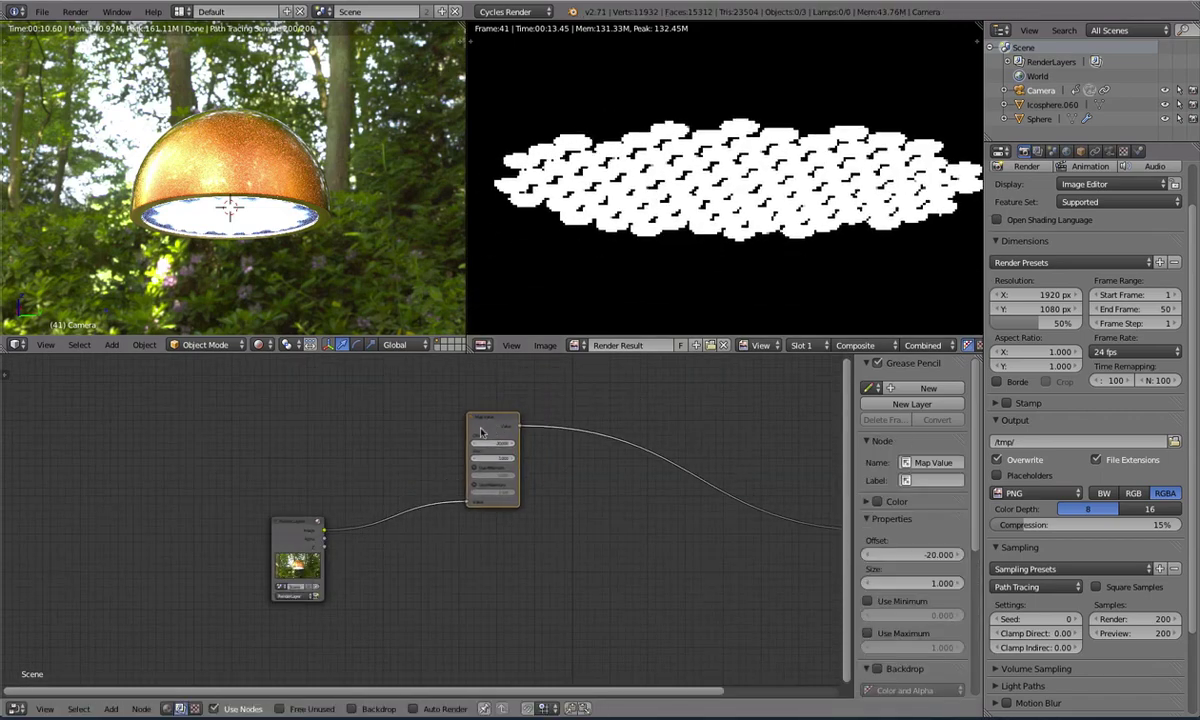
{"action": "left_click", "coordinate": [472, 418]}
{"action": "scroll", "coordinate": [611, 308], "scroll_direction": "up", "scroll_amount": 4}
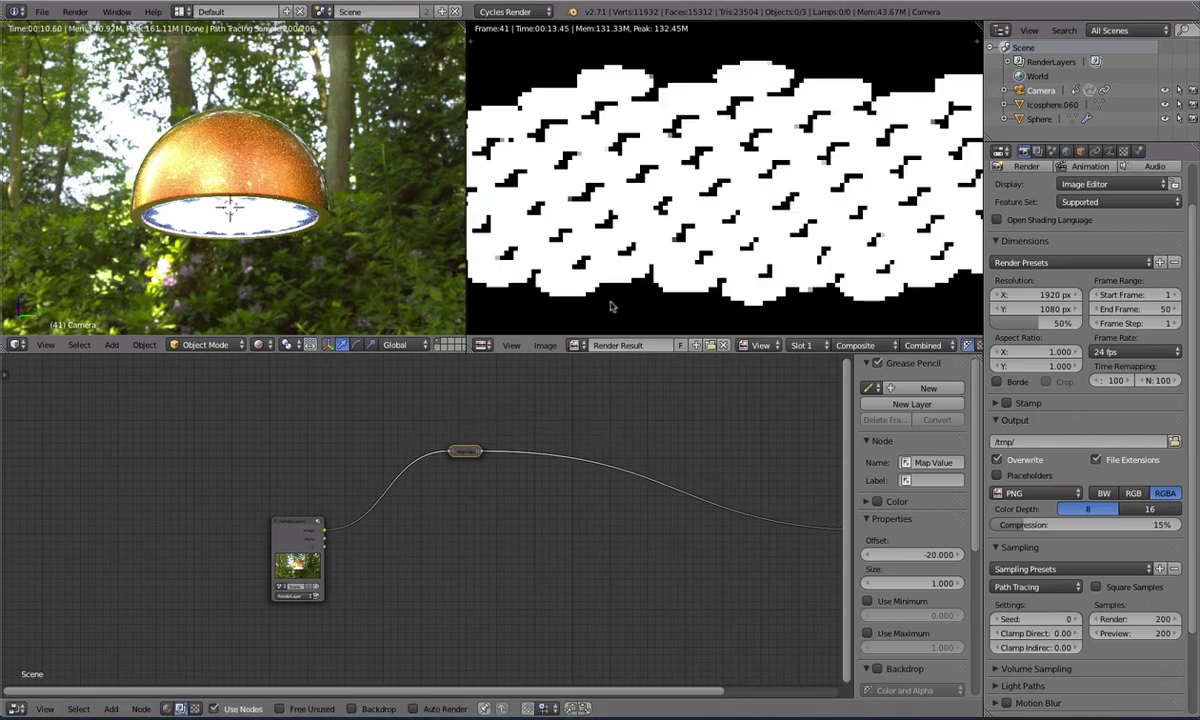
{"action": "scroll", "coordinate": [643, 224], "scroll_direction": "down", "scroll_amount": 3}
{"action": "scroll", "coordinate": [479, 541], "scroll_direction": "up", "scroll_amount": 2}
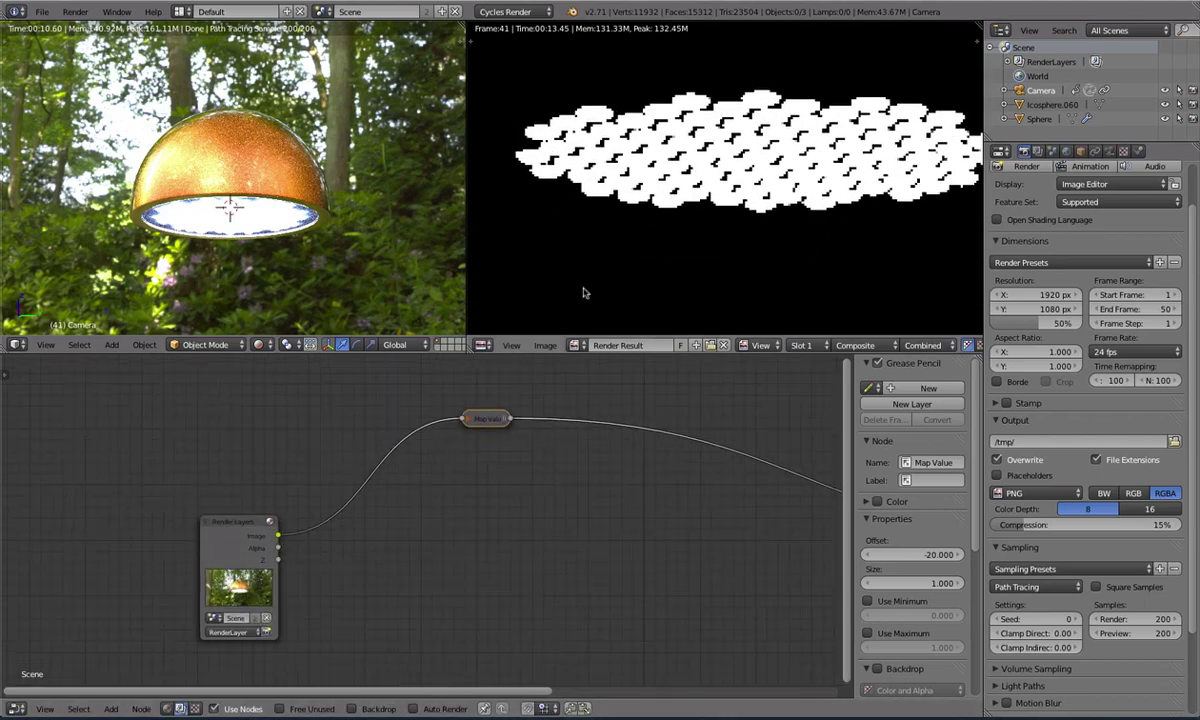
{"action": "scroll", "coordinate": [198, 180], "scroll_direction": "up", "scroll_amount": 1}
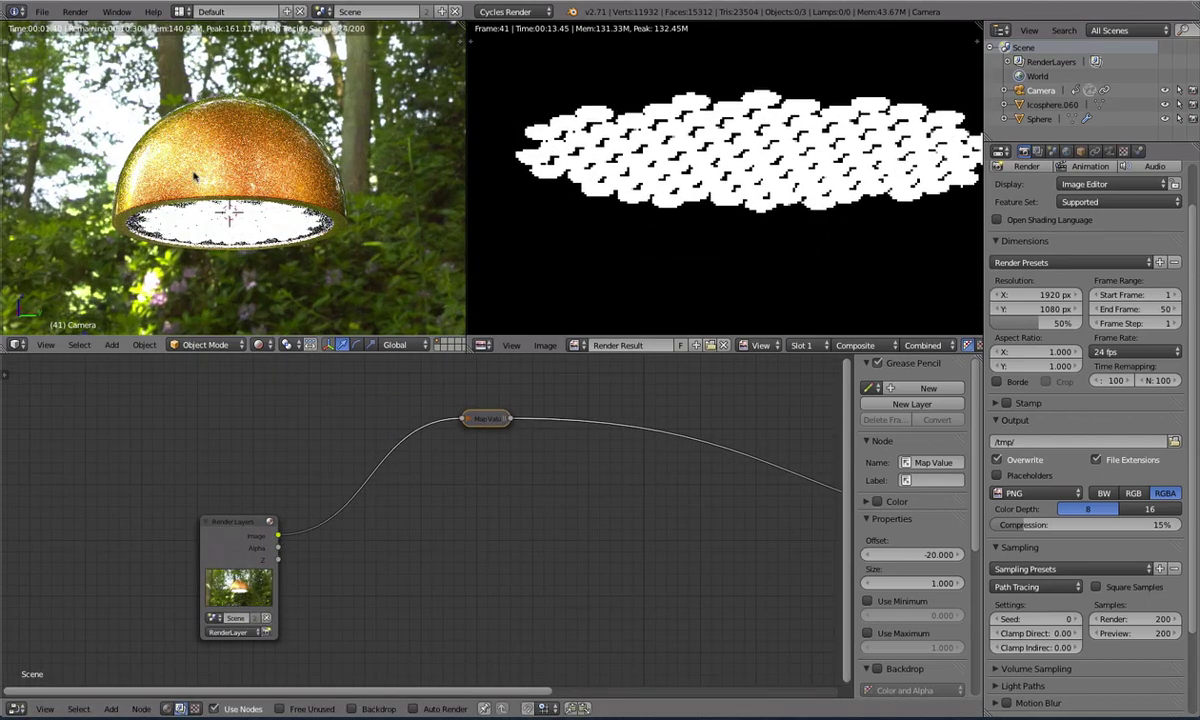
{"action": "scroll", "coordinate": [510, 425], "scroll_direction": "up", "scroll_amount": 1}
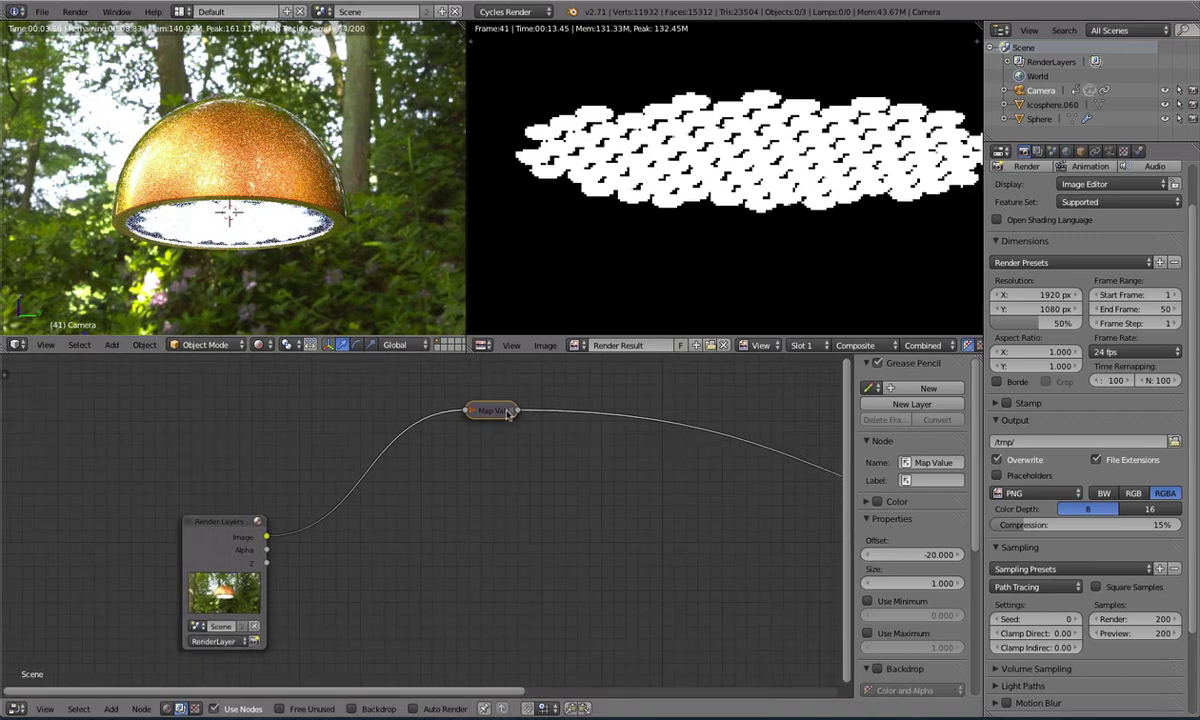
{"action": "key", "text": "g"}
{"action": "left_click", "coordinate": [501, 372]}
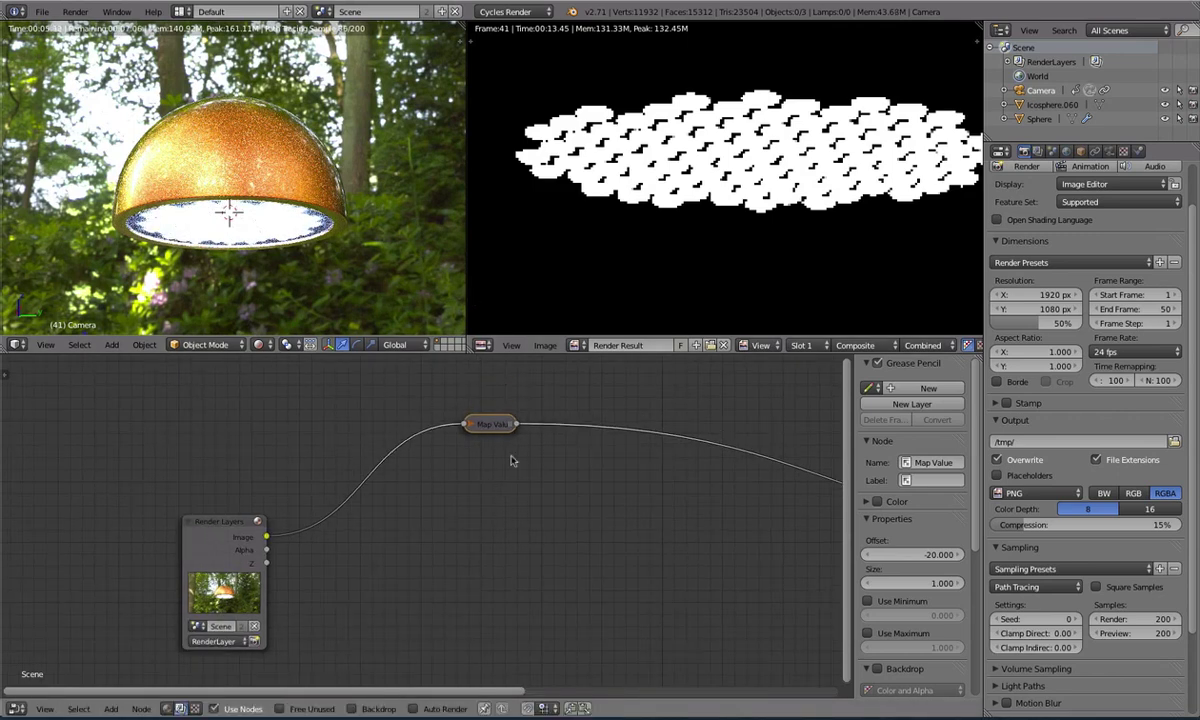
Duplicate the collapsed Map Value node twice and stack the copies beneath the original
{"action": "key", "text": "shift+d"}
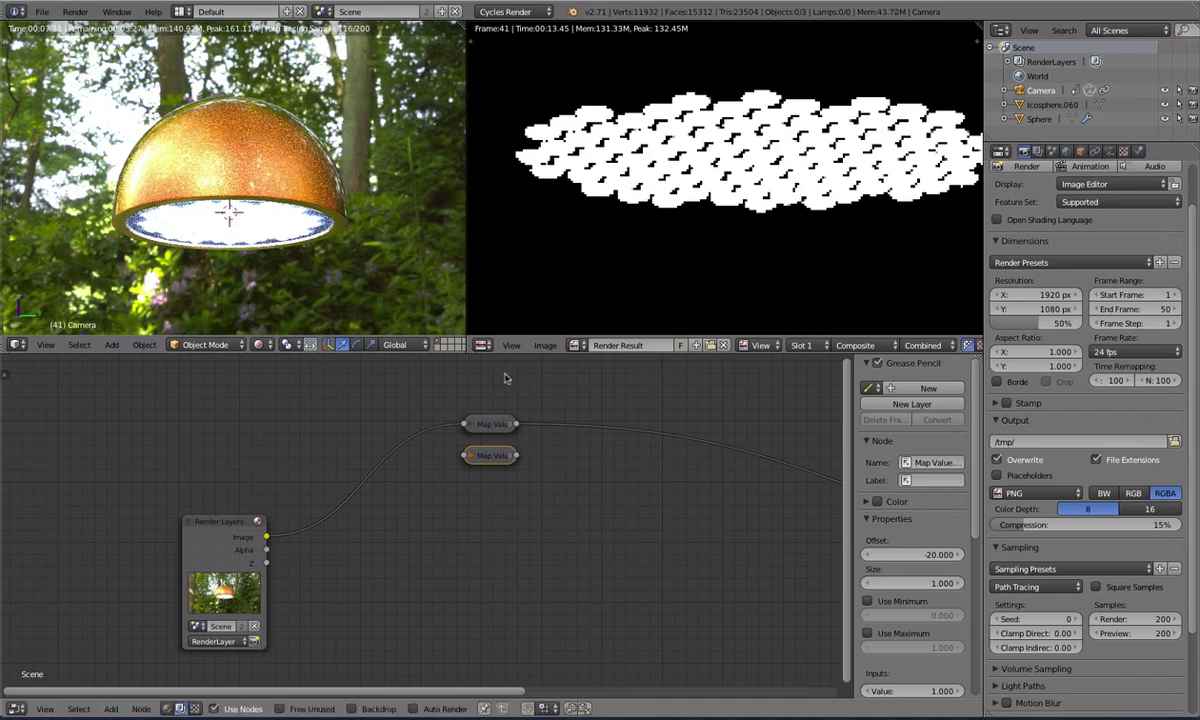
{"action": "left_click", "coordinate": [505, 416]}
{"action": "key", "text": "shift+d"}
{"action": "left_click", "coordinate": [491, 446]}
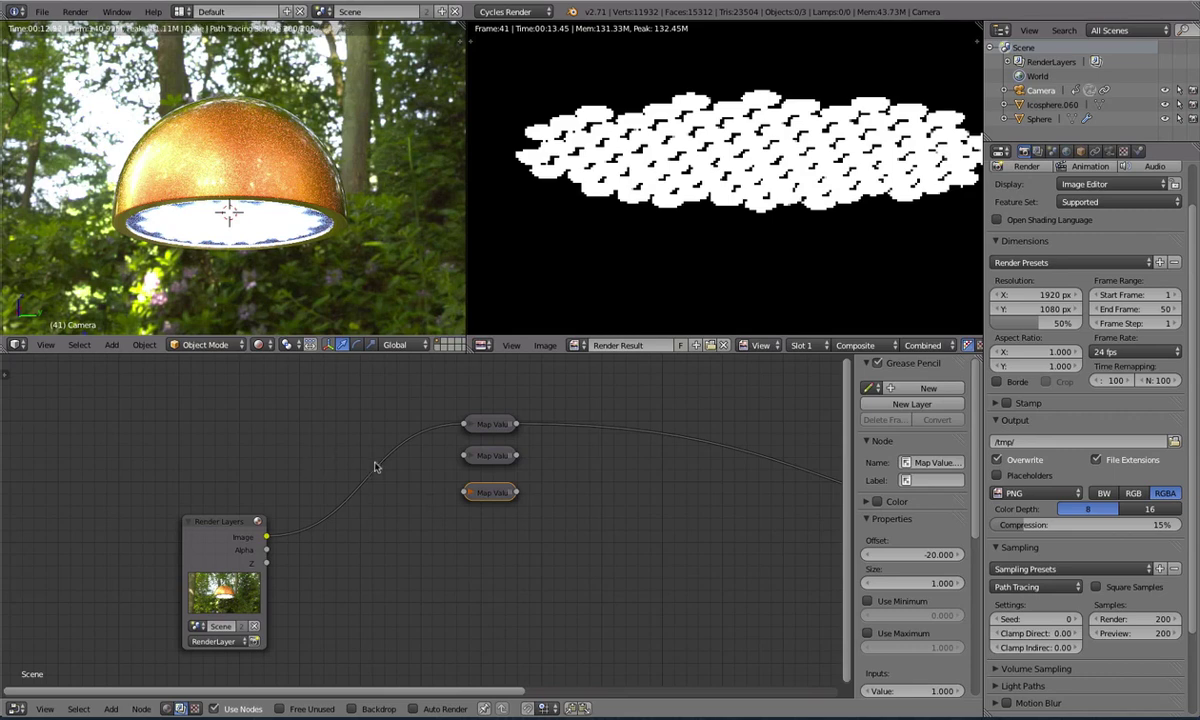
Insert a Separate RGBA node on the link between the Render Layers node and the first Map Value node
{"action": "scroll", "coordinate": [435, 450], "scroll_direction": "up", "scroll_amount": 1}
{"action": "key", "text": "shift+a"}
{"action": "mouse_move", "coordinate": [388, 445]}
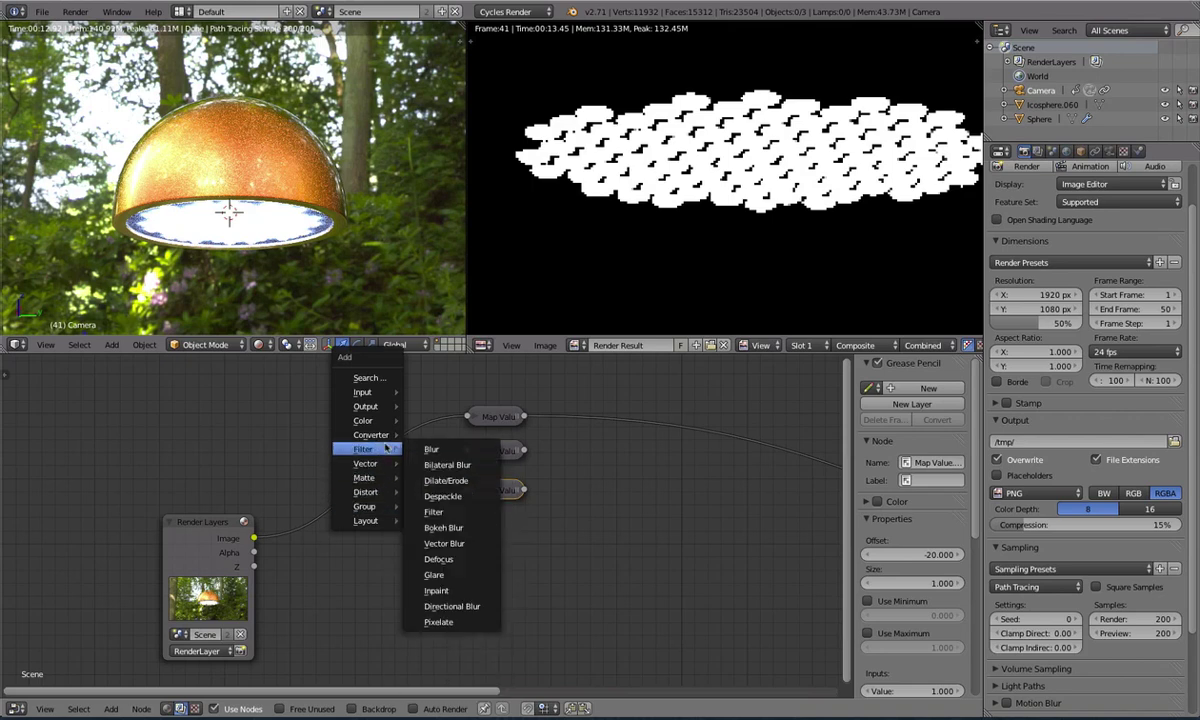
{"action": "left_click", "coordinate": [451, 529]}
{"action": "left_click", "coordinate": [324, 489]}
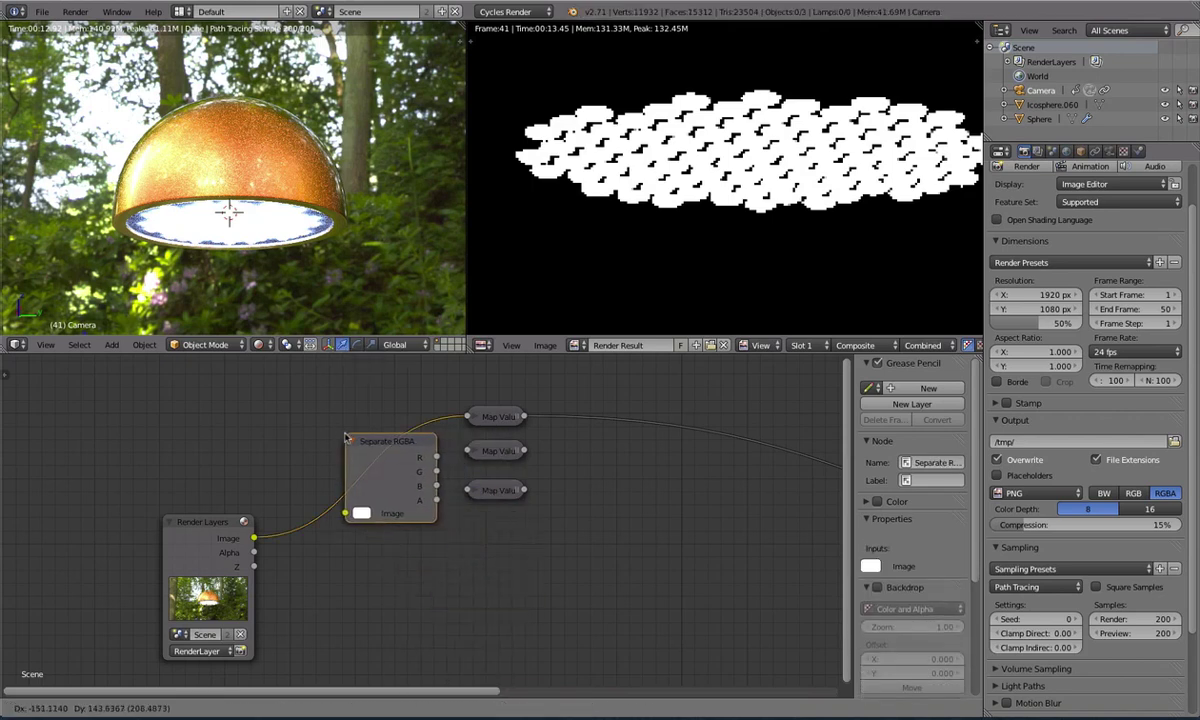
Insert a Combine RGBA node on the link from the first Map Value node to the Composite node and move it closer to the Map Value nodes
{"action": "key", "text": "shift+a"}
{"action": "mouse_move", "coordinate": [345, 428]}
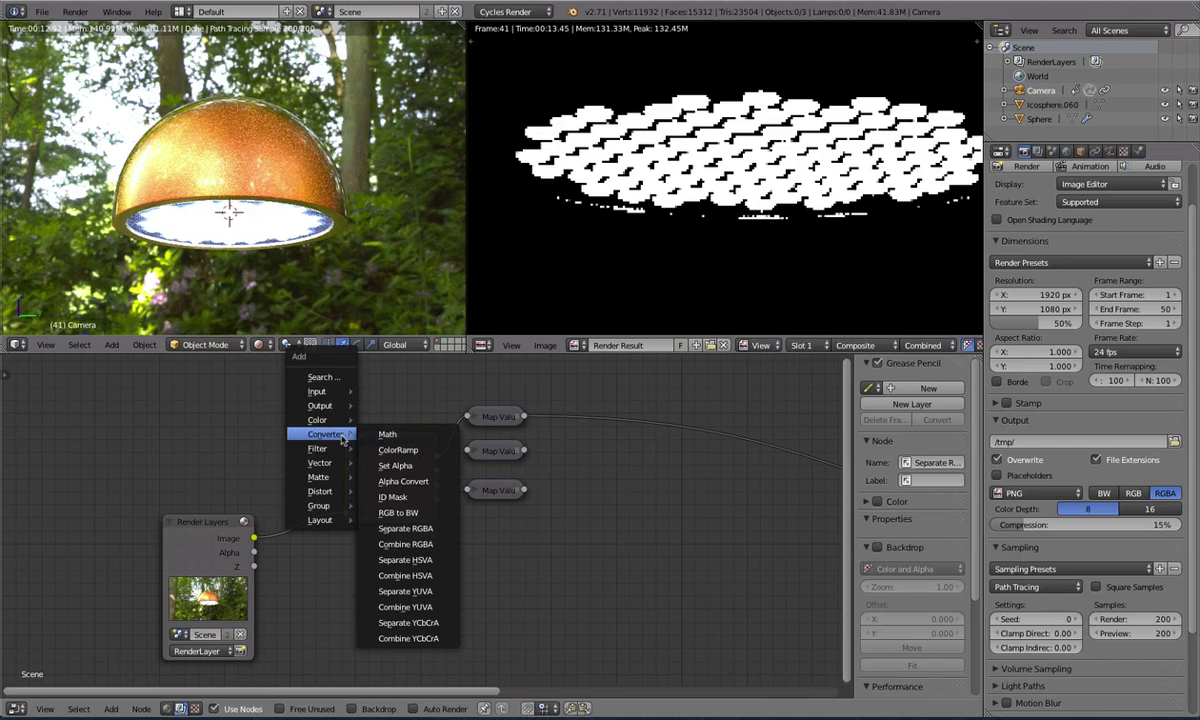
{"action": "left_click", "coordinate": [395, 511]}
{"action": "left_click", "coordinate": [621, 408]}
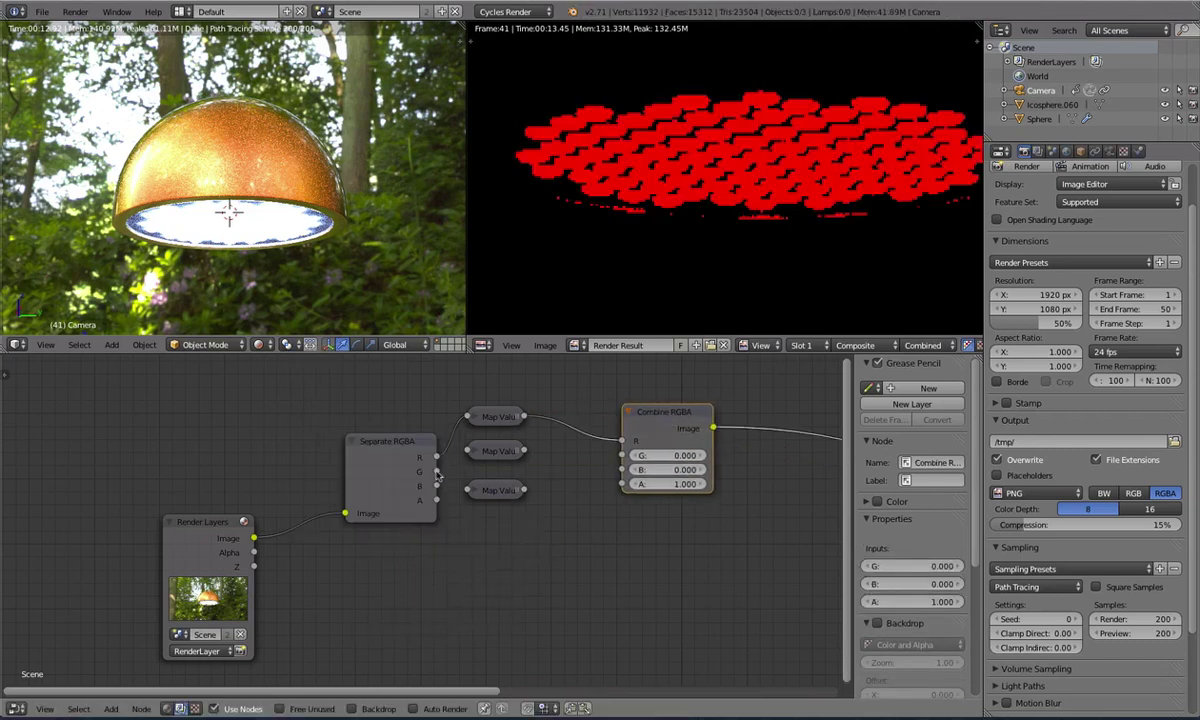
{"action": "key", "text": "g"}
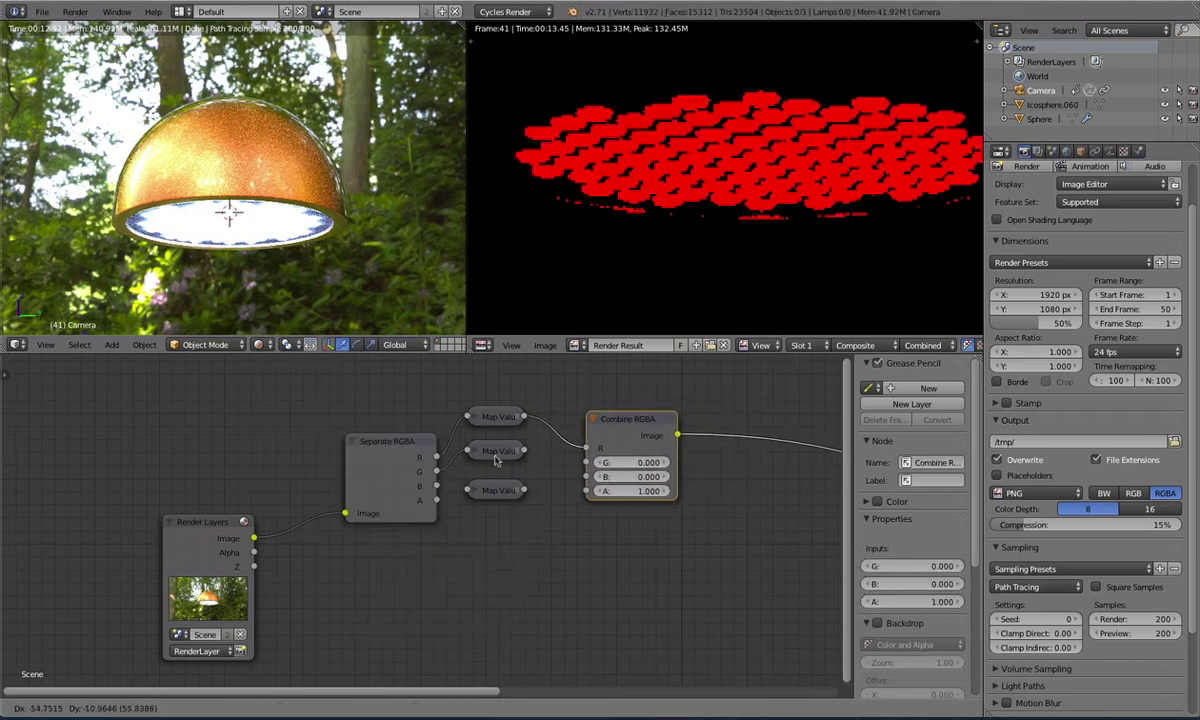
Connect the second and third Map Value nodes to Combine RGBA's G and B inputs, link the alpha channel directly, and move Combine RGBA closer
{"action": "left_click", "coordinate": [496, 461]}
{"action": "left_click_drag", "start_coordinate": [525, 451], "coordinate": [588, 463]}
{"action": "left_click", "coordinate": [507, 495]}
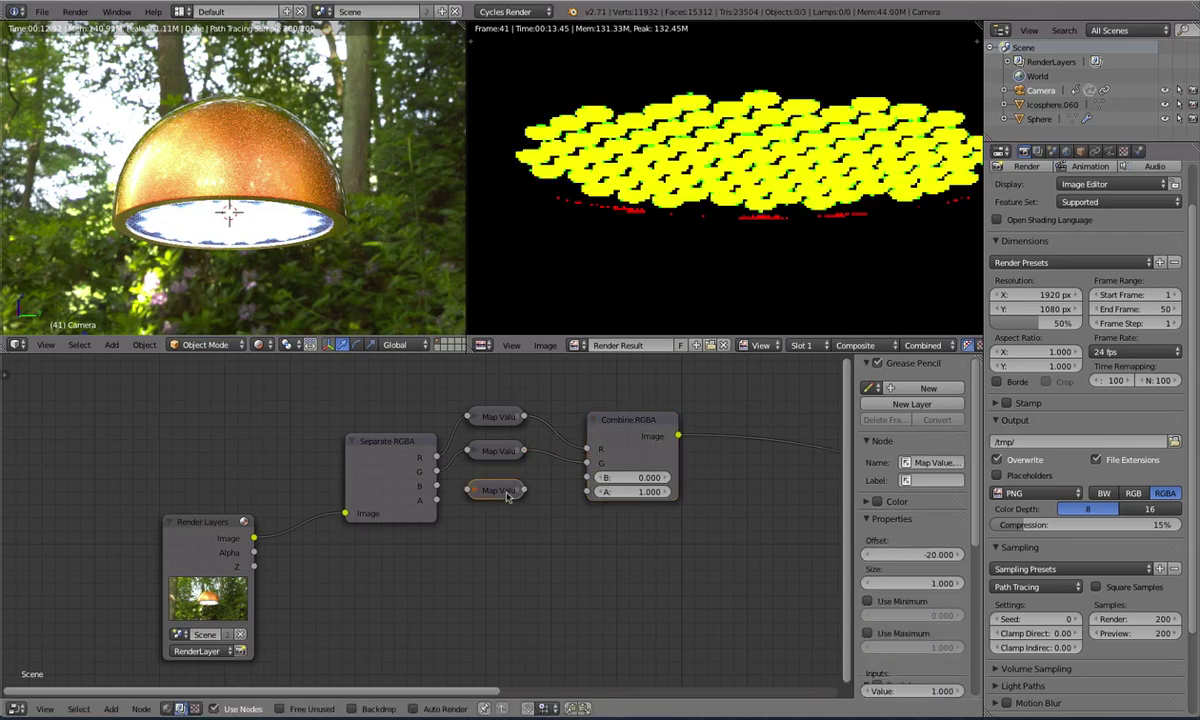
{"action": "left_click_drag", "start_coordinate": [507, 495], "coordinate": [587, 478]}
{"action": "left_click_drag", "start_coordinate": [434, 499], "coordinate": [587, 492]}
{"action": "left_click_drag", "start_coordinate": [633, 433], "coordinate": [598, 443]}
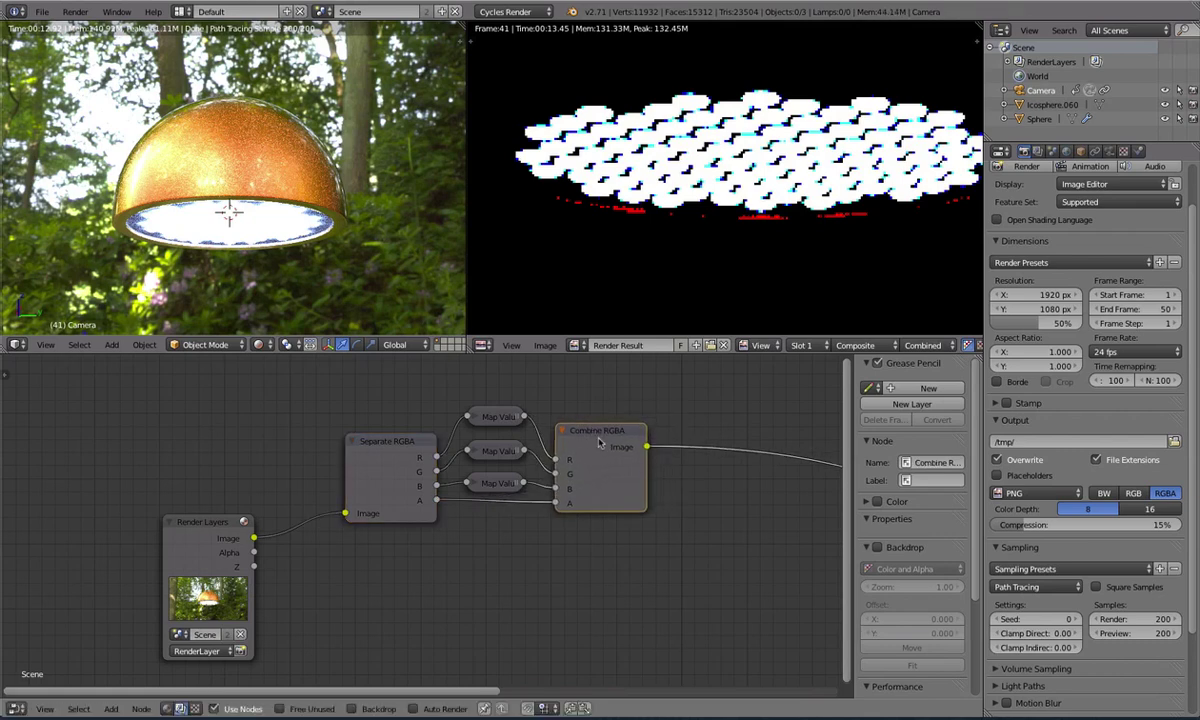
Enable Use Minimum at 0.000 on the second and third Map Value nodes and collapse them again
{"action": "scroll", "coordinate": [526, 503], "scroll_direction": "down", "scroll_amount": 1}
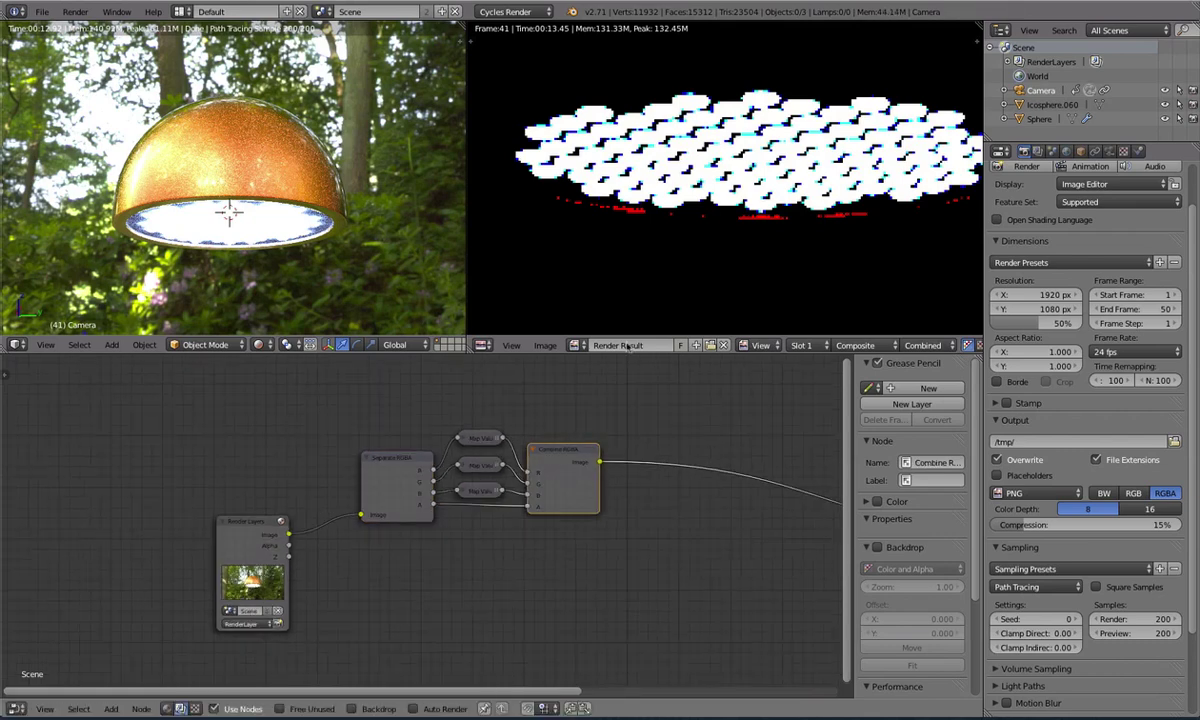
{"action": "scroll", "coordinate": [715, 230], "scroll_direction": "down", "scroll_amount": 4}
{"action": "scroll", "coordinate": [718, 214], "scroll_direction": "up", "scroll_amount": 4}
{"action": "scroll", "coordinate": [686, 186], "scroll_direction": "up", "scroll_amount": 1}
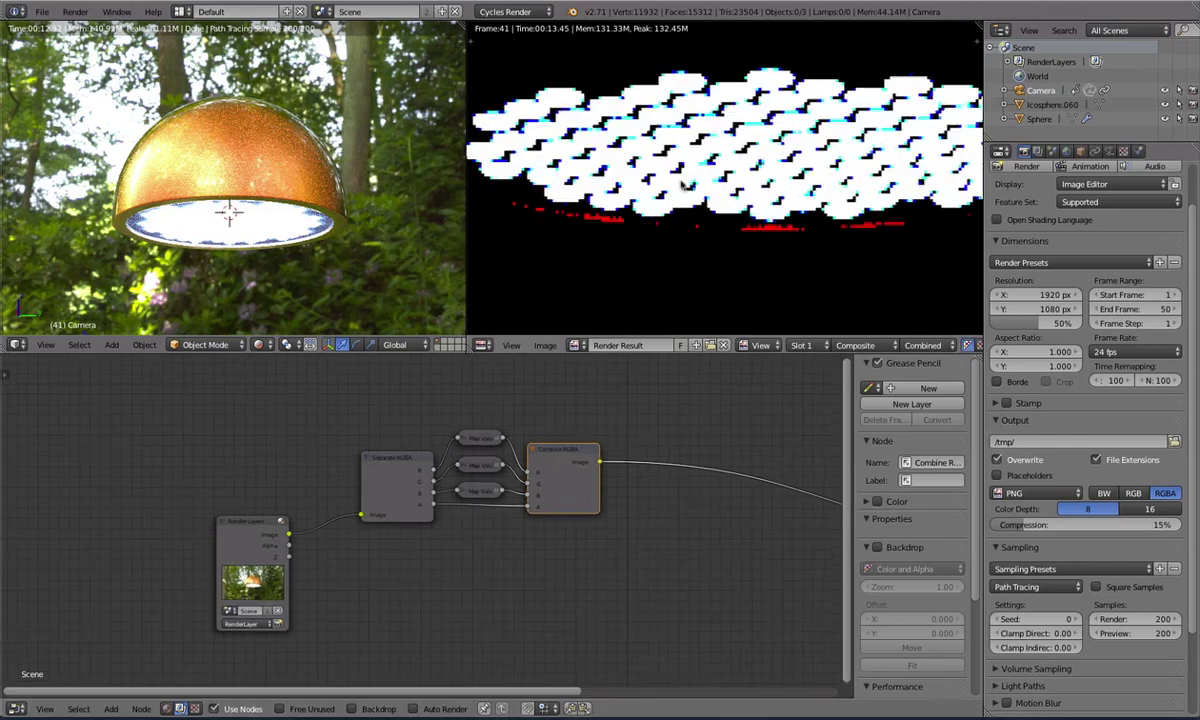
{"action": "scroll", "coordinate": [683, 186], "scroll_direction": "up", "scroll_amount": 1}
{"action": "left_click_drag", "start_coordinate": [683, 186], "coordinate": [505, 262]}
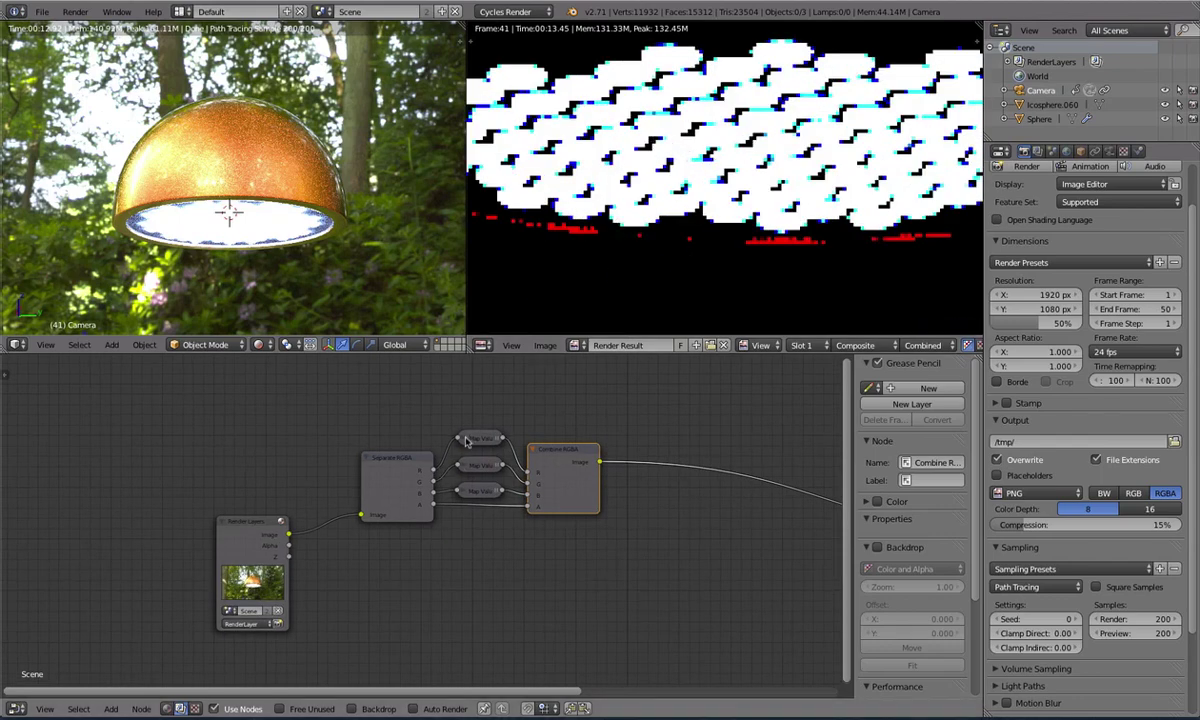
{"action": "left_click", "coordinate": [462, 439]}
{"action": "scroll", "coordinate": [470, 430], "scroll_direction": "up", "scroll_amount": 3}
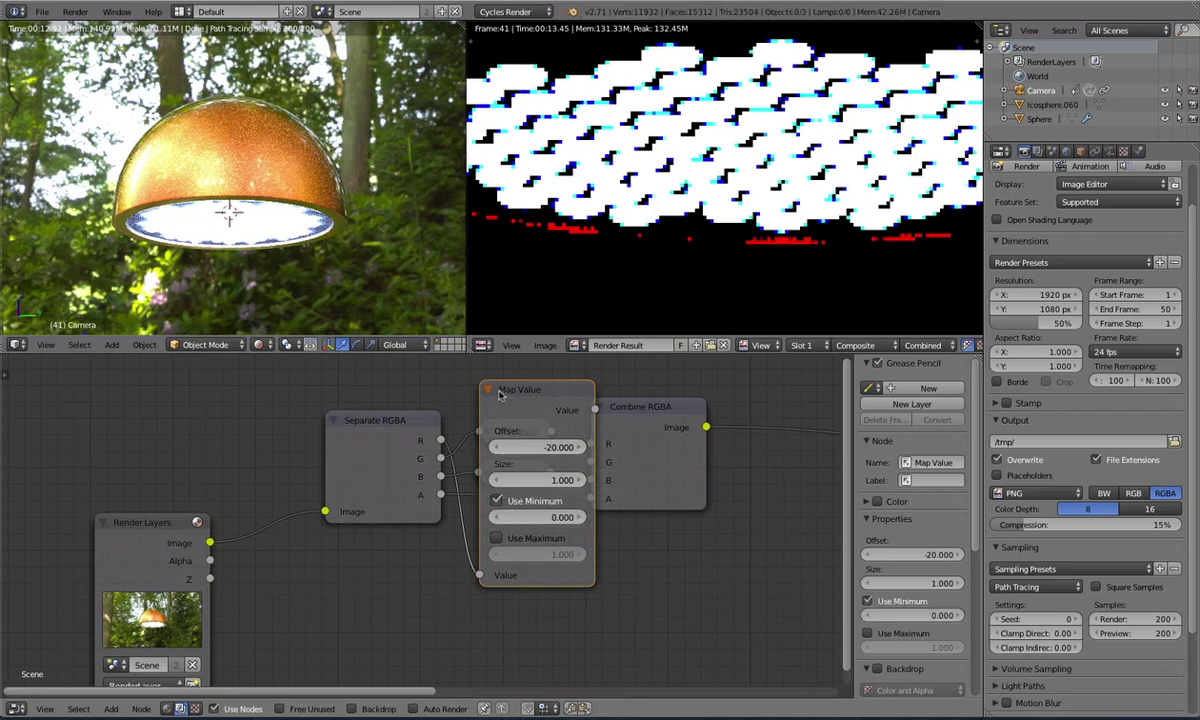
{"action": "left_click", "coordinate": [489, 390]}
{"action": "left_click", "coordinate": [488, 429]}
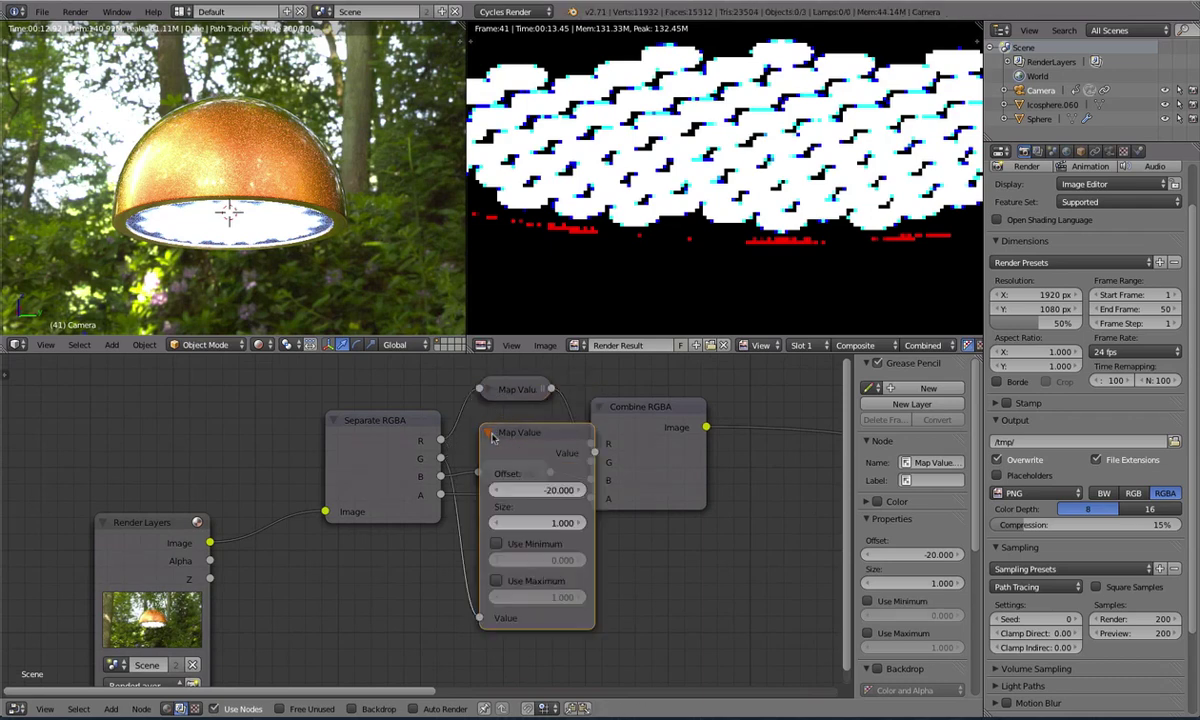
{"action": "left_click", "coordinate": [489, 433]}
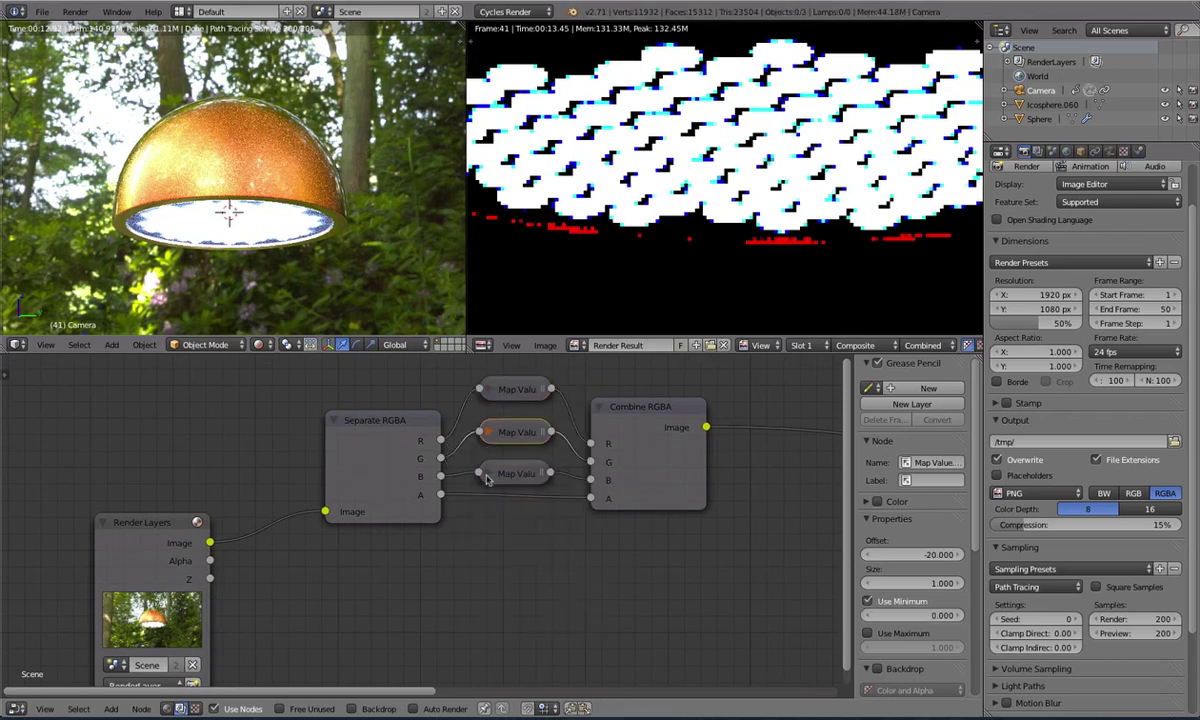
{"action": "left_click", "coordinate": [485, 473]}
{"action": "left_click", "coordinate": [485, 474]}
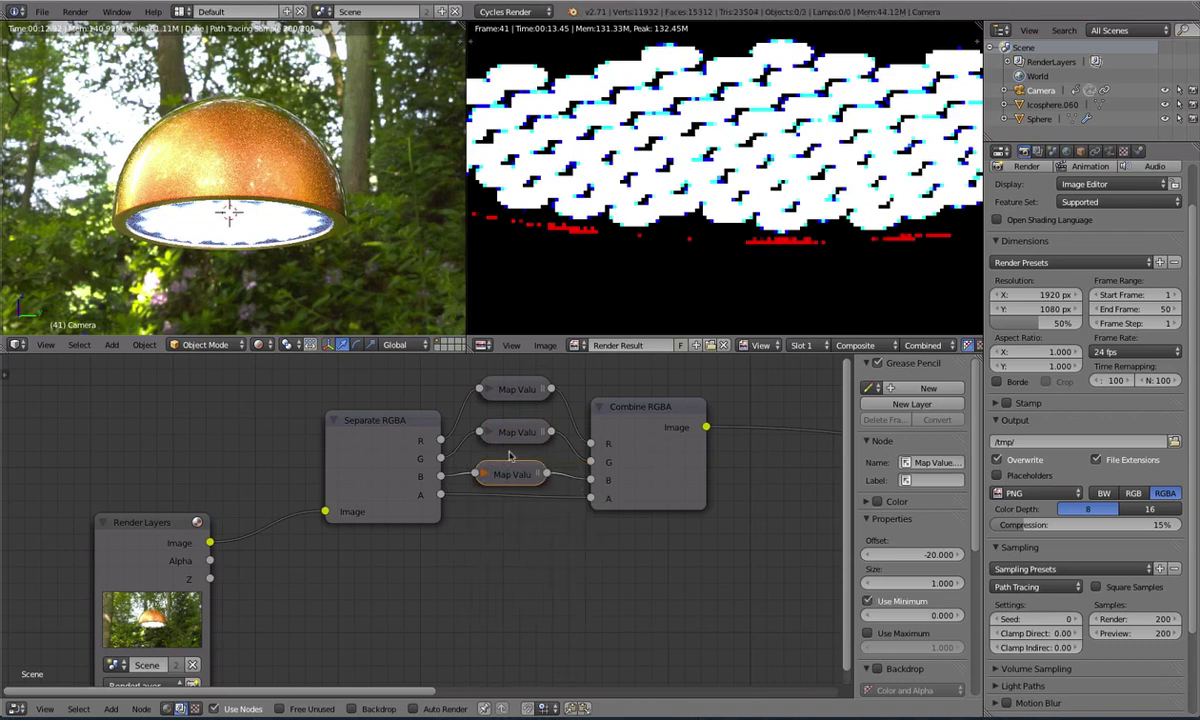
Insert a Blur node on the link between the Combine RGBA node and the Composite node
{"action": "left_click_drag", "start_coordinate": [590, 276], "coordinate": [640, 285]}
{"action": "scroll", "coordinate": [683, 489], "scroll_direction": "down", "scroll_amount": 2}
{"action": "middle_click_drag", "start_coordinate": [683, 489], "coordinate": [360, 493]}
{"action": "scroll", "coordinate": [406, 488], "scroll_direction": "down", "scroll_amount": 2}
{"action": "key", "text": "shift+a"}
{"action": "mouse_move", "coordinate": [362, 494]}
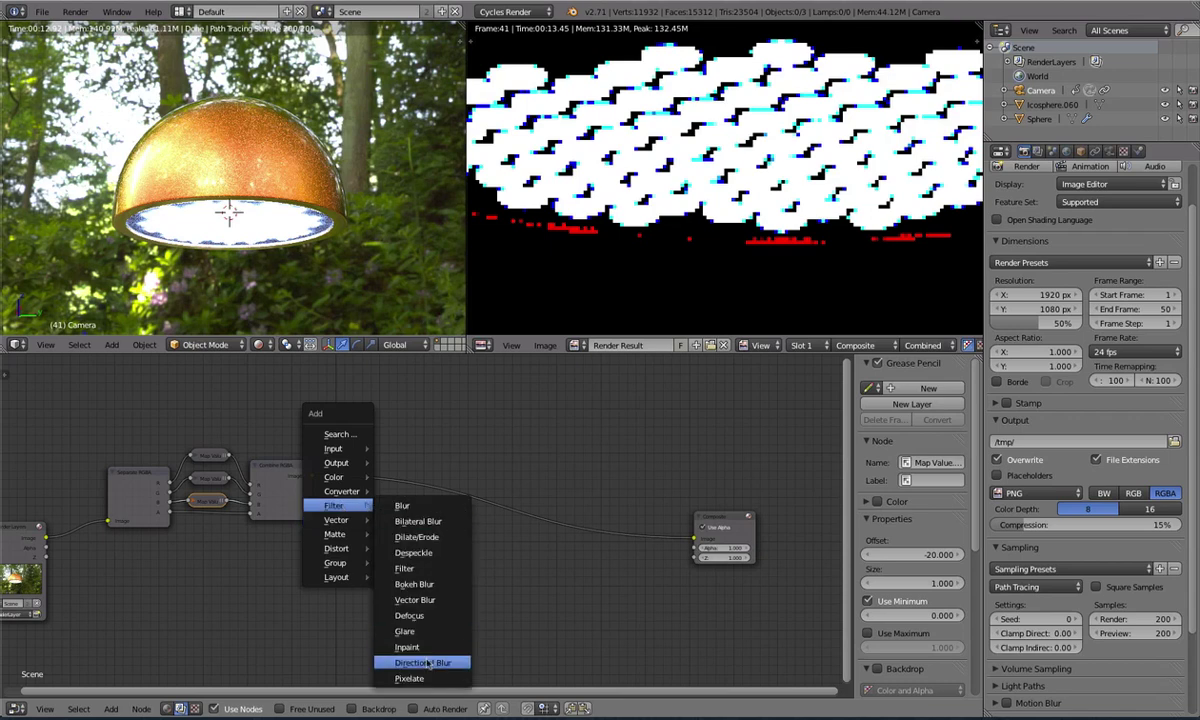
{"action": "left_click", "coordinate": [437, 502]}
{"action": "left_click", "coordinate": [397, 463]}
Set the Blur node's filter type to Fast Gaussian and enable Relative sizing
{"action": "scroll", "coordinate": [397, 463], "scroll_direction": "up", "scroll_amount": 1}
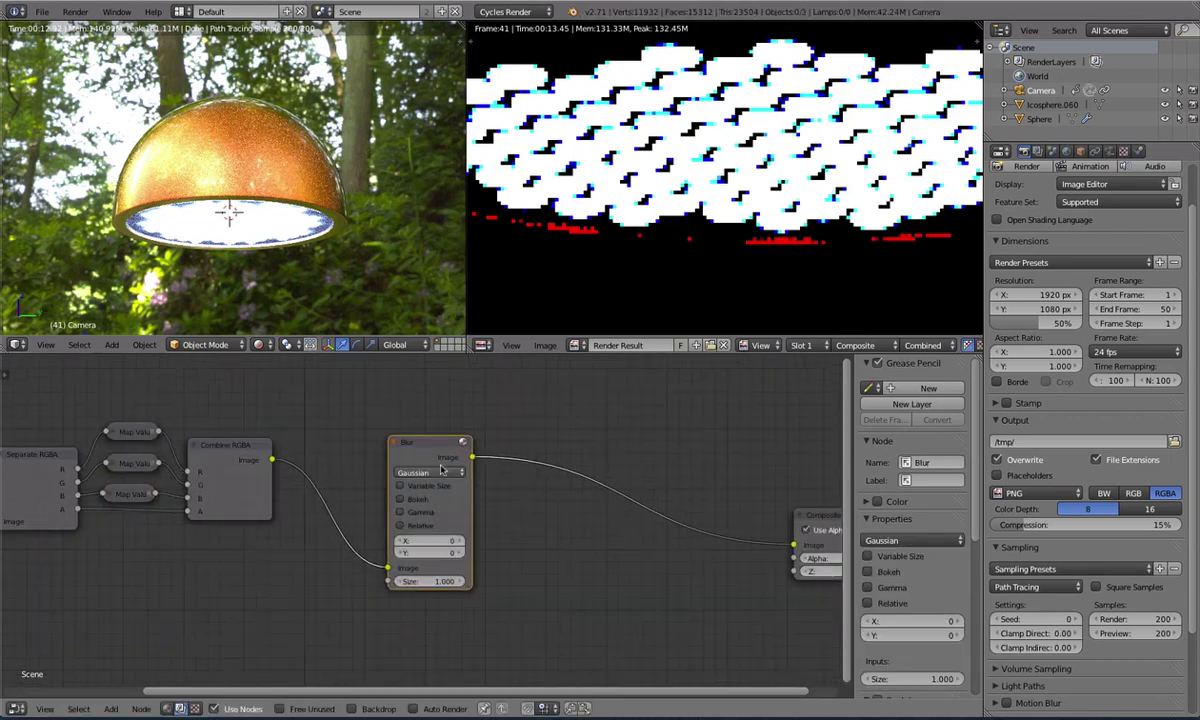
{"action": "left_click", "coordinate": [430, 472]}
{"action": "left_click", "coordinate": [405, 378]}
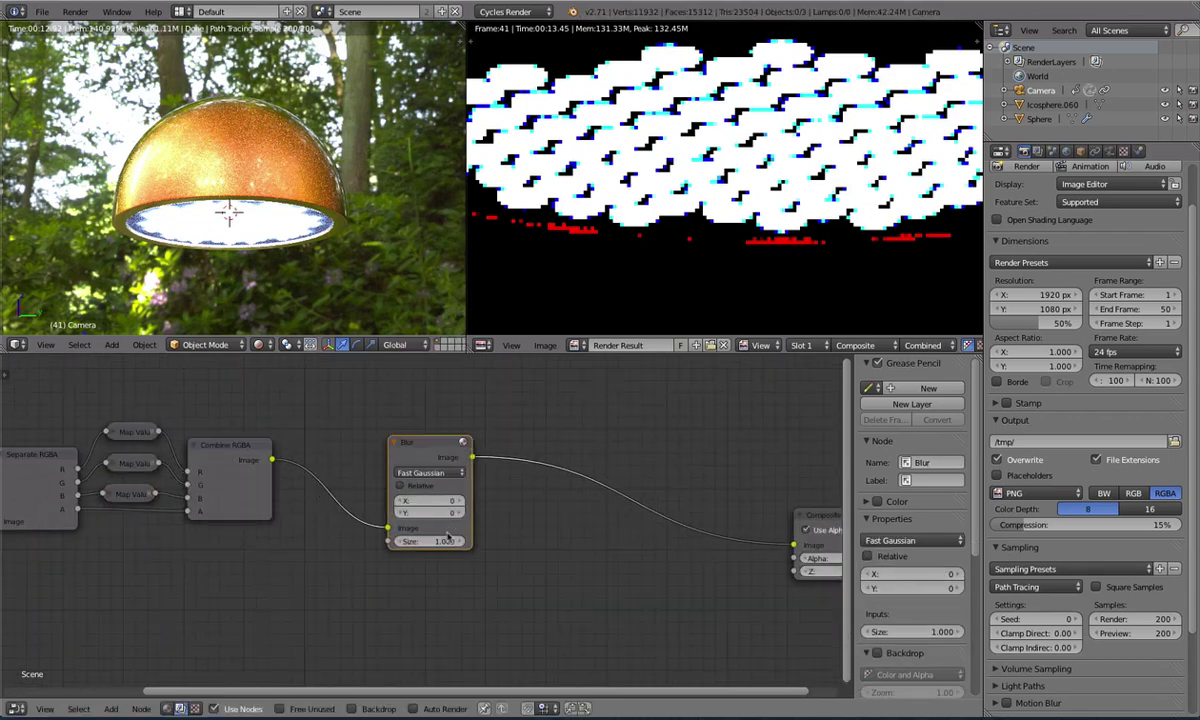
{"action": "left_click", "coordinate": [400, 485]}
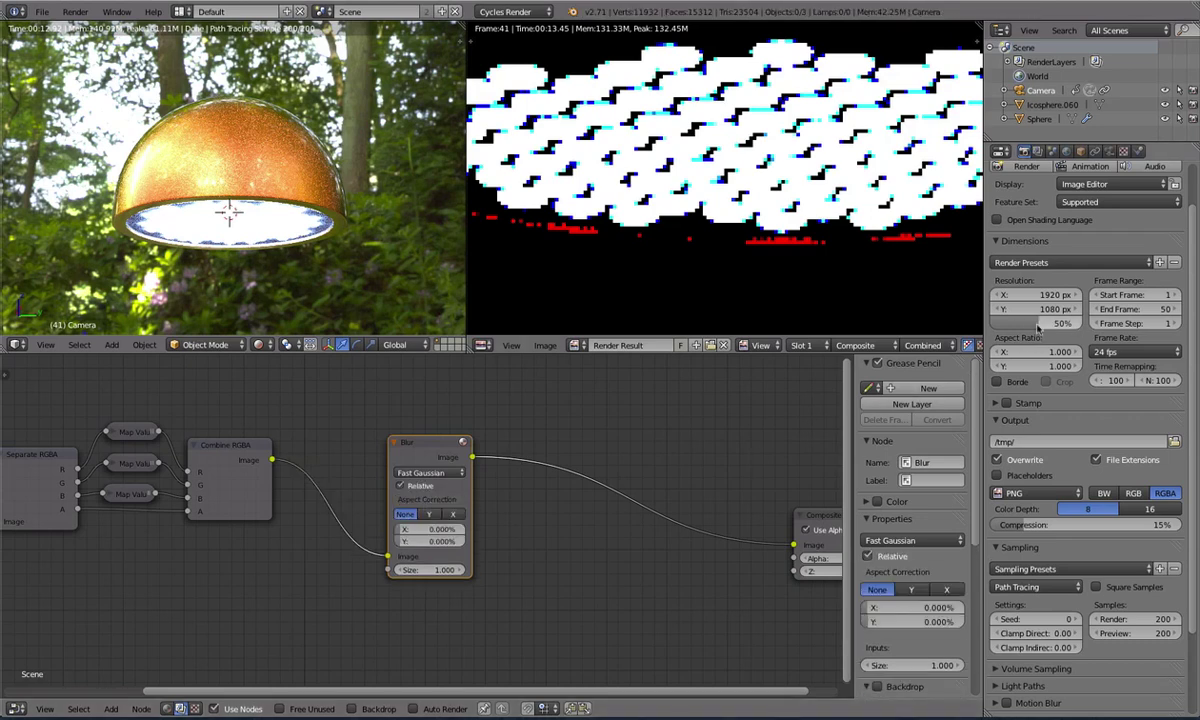
{"action": "scroll", "coordinate": [690, 216], "scroll_direction": "down", "scroll_amount": 3}
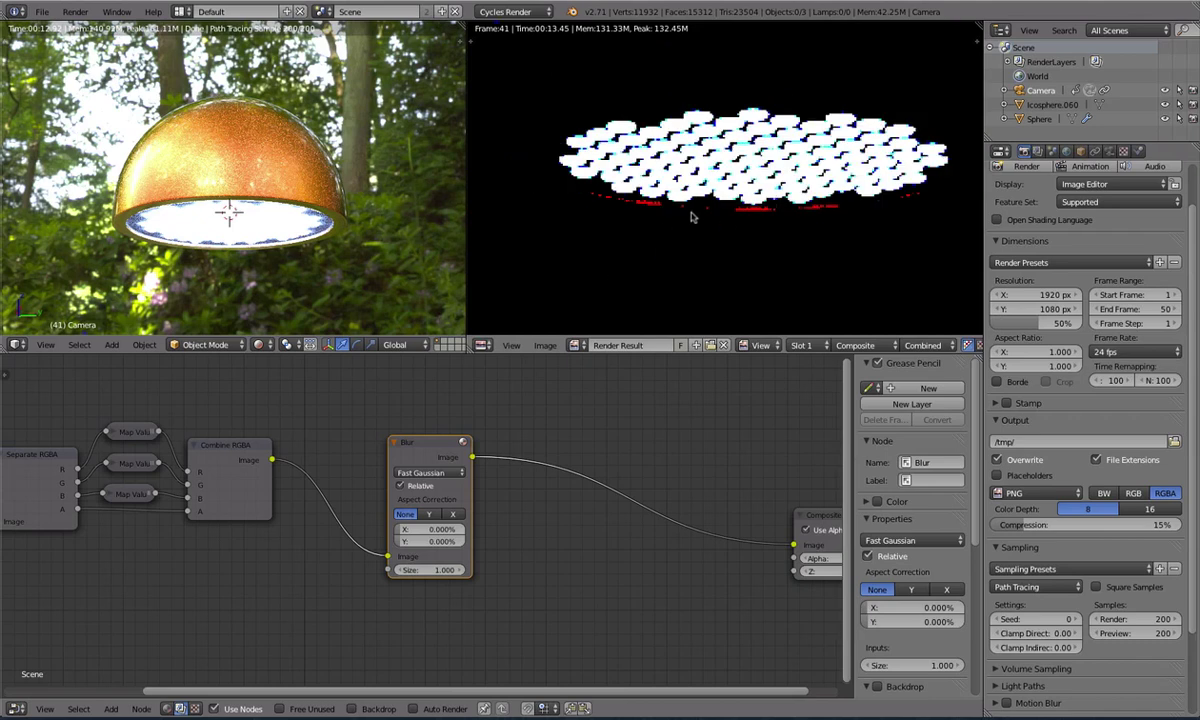
{"action": "scroll", "coordinate": [549, 177], "scroll_direction": "down", "scroll_amount": 6}
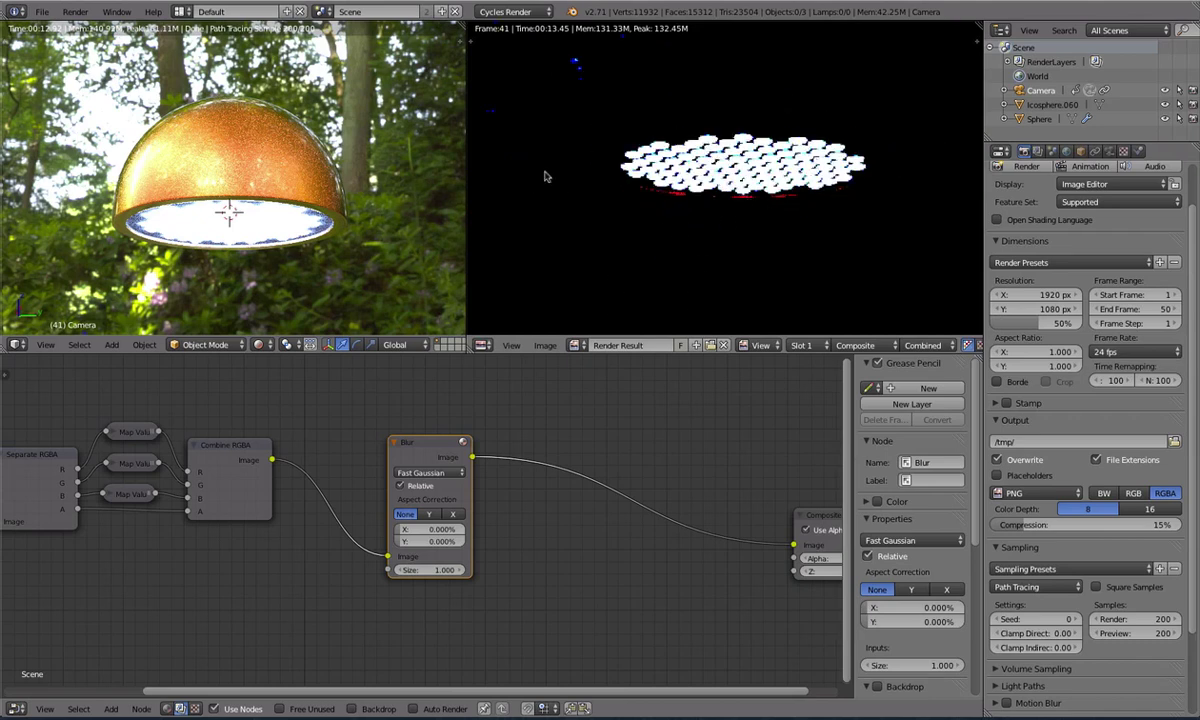
{"action": "scroll", "coordinate": [424, 513], "scroll_direction": "up", "scroll_amount": 1}
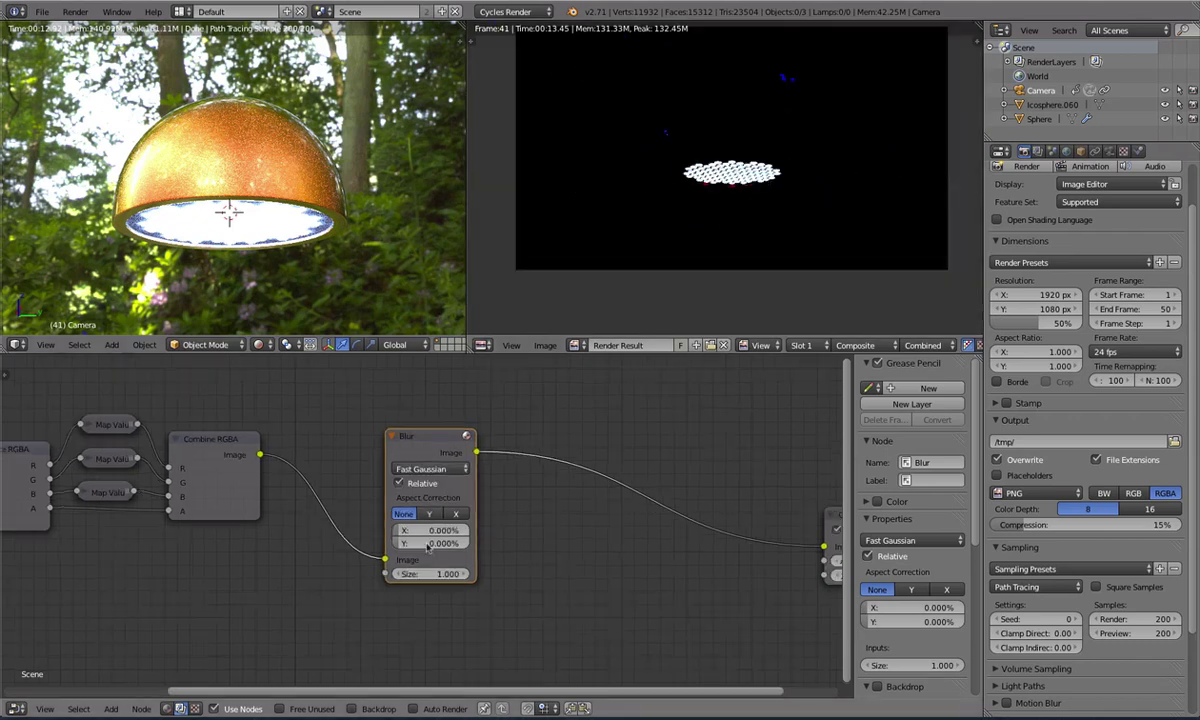
Set the Blur node's relative X size to 35%
{"action": "left_click", "coordinate": [432, 530]}
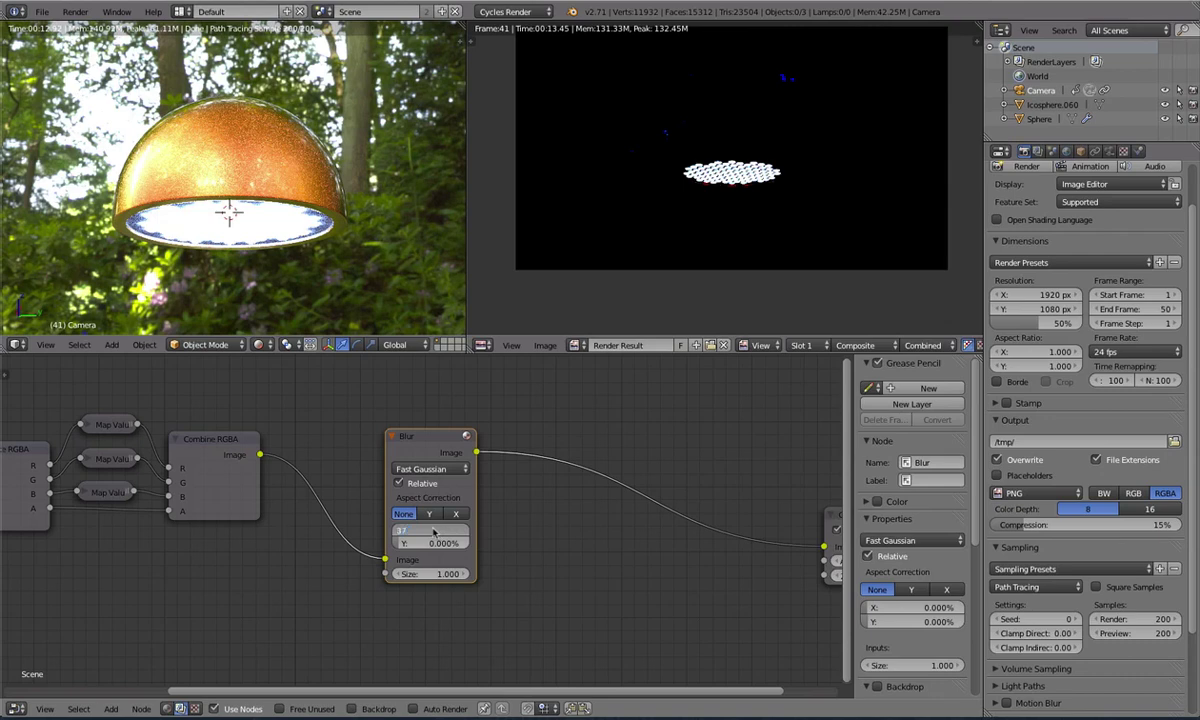
{"action": "type", "text": "37"}
{"action": "key", "text": "Return"}
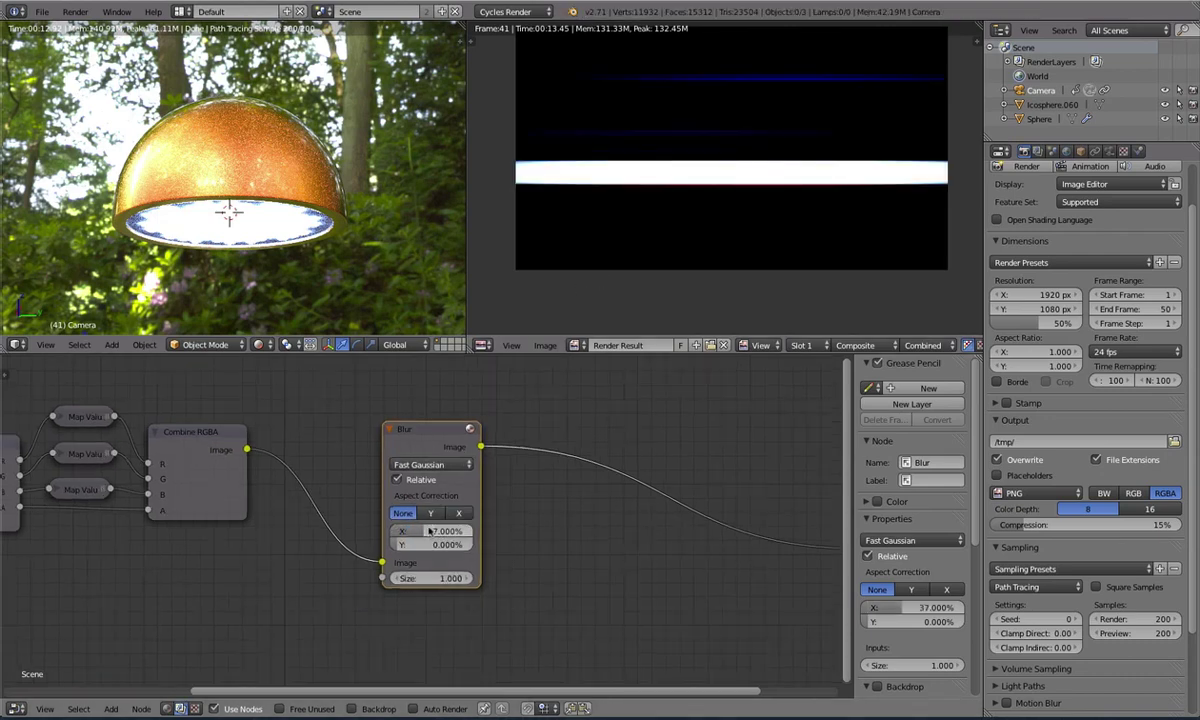
{"action": "left_click", "coordinate": [430, 531]}
{"action": "type", "text": "35"}
{"action": "key", "text": "Return"}
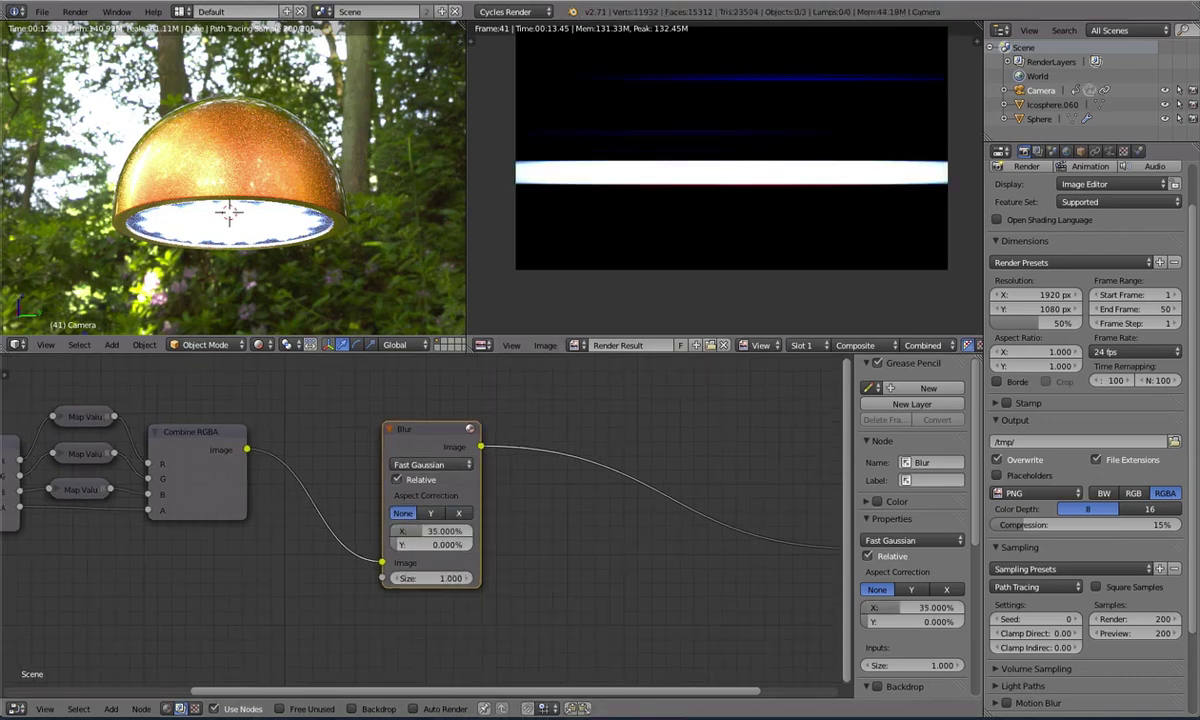
{"action": "scroll", "coordinate": [805, 158], "scroll_direction": "down", "scroll_amount": 2}
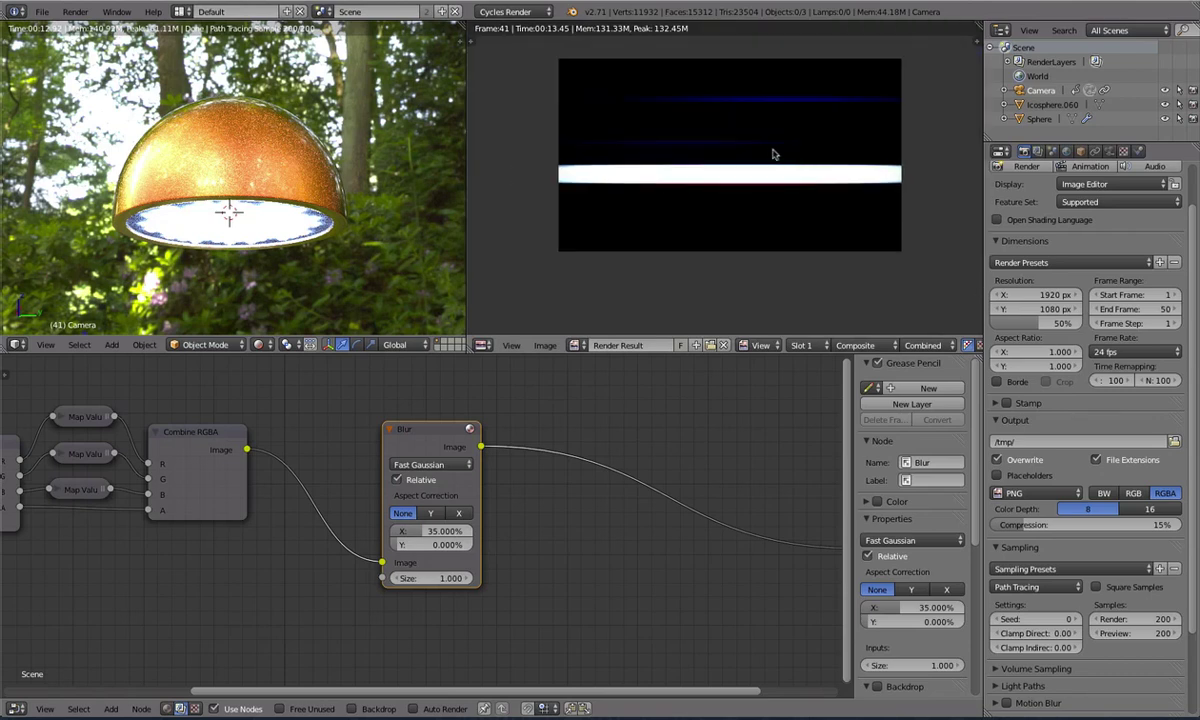
{"action": "scroll", "coordinate": [718, 169], "scroll_direction": "up", "scroll_amount": 1}
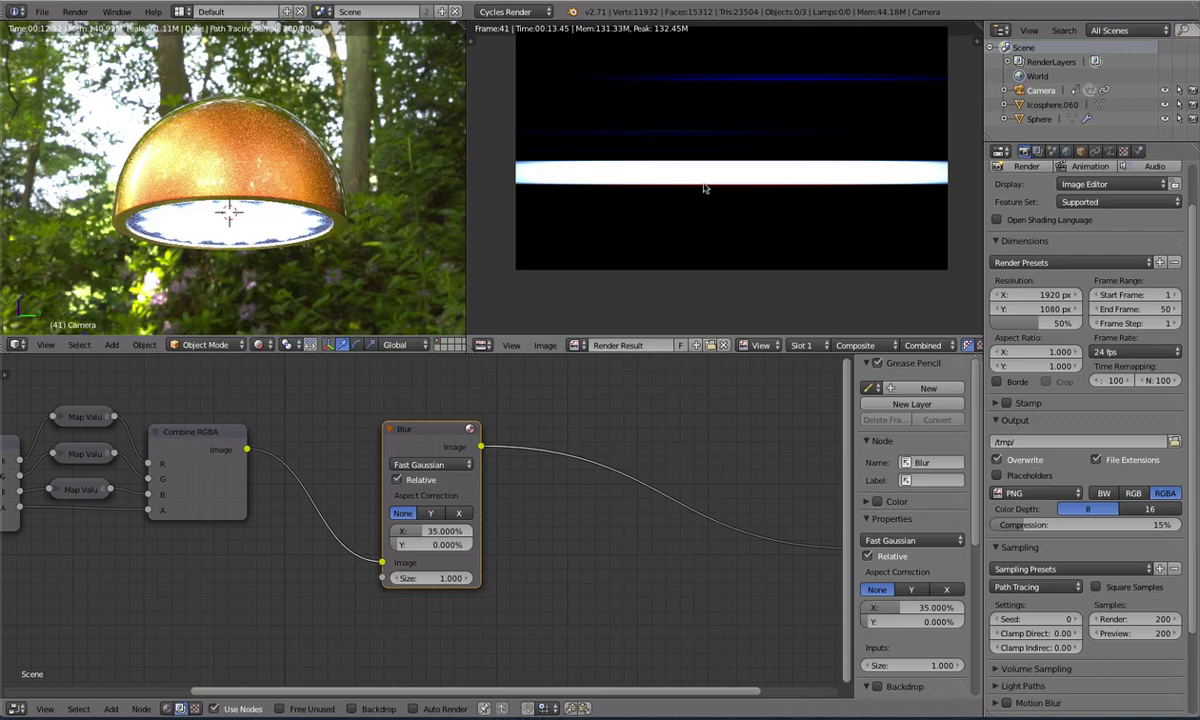
Go back four frames to frame 37 and render the image
{"action": "key", "text": "Left"}
{"action": "key", "text": "Left"}
{"action": "key", "text": "Left"}
{"action": "key", "text": "Left"}
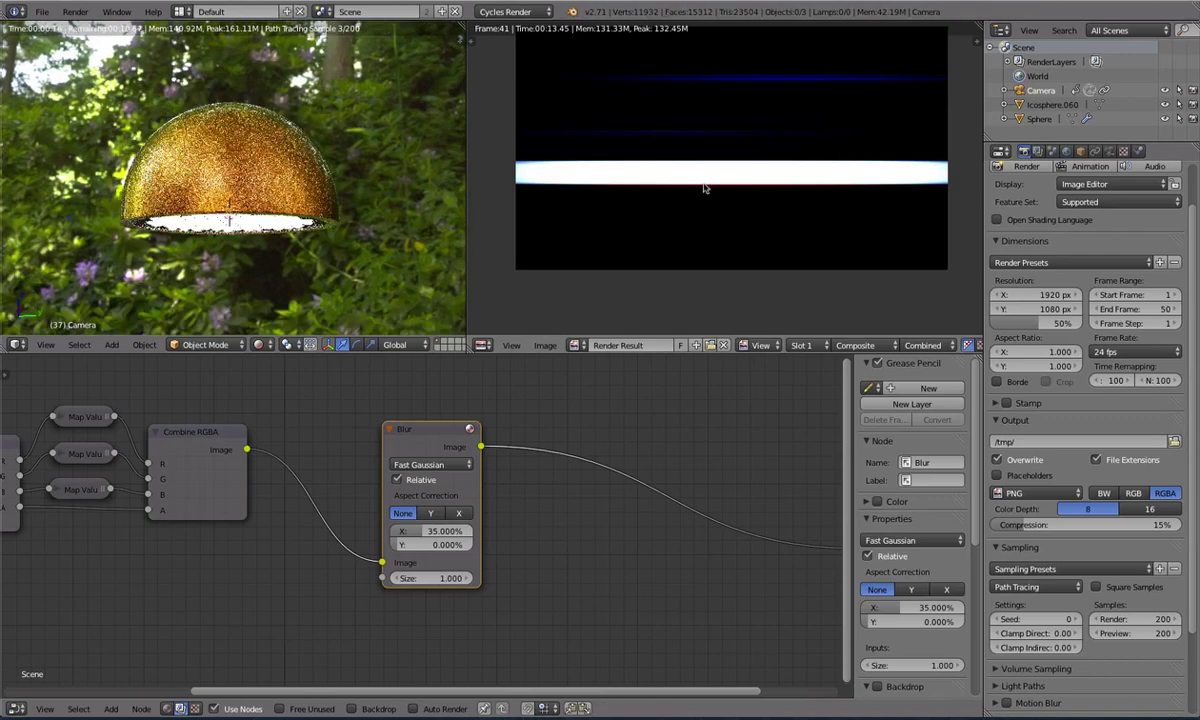
{"action": "left_click", "coordinate": [1018, 167]}
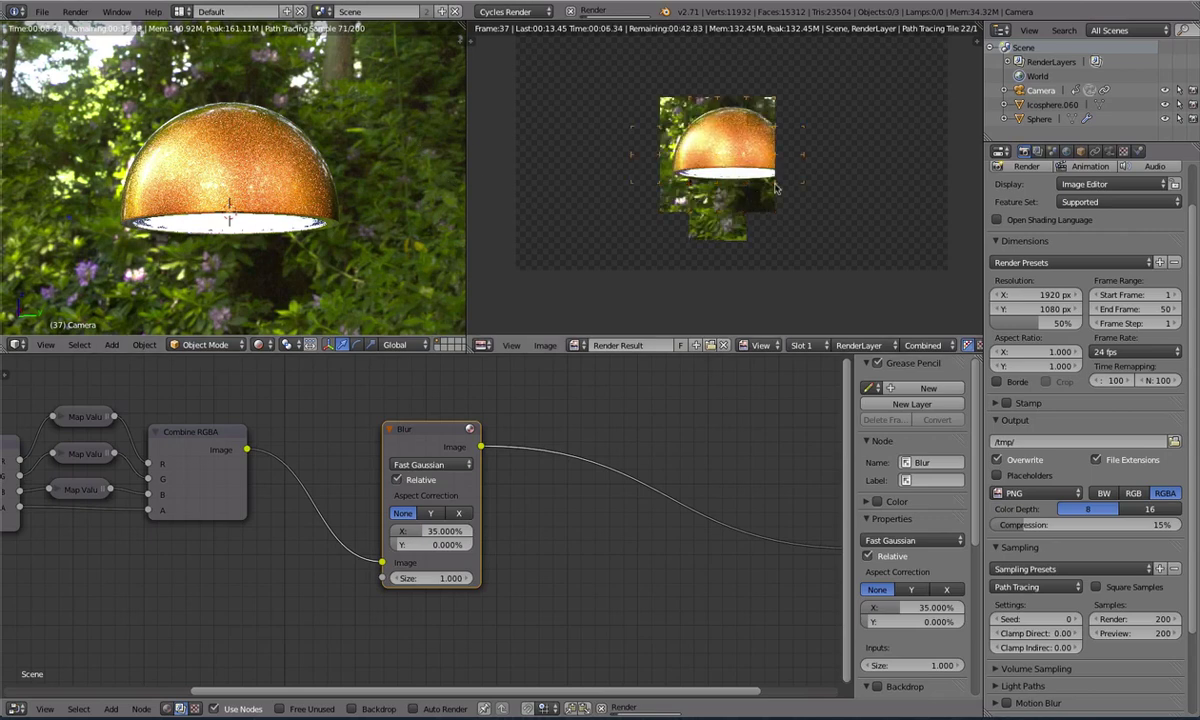
Move the Blur node close to the Combine RGBA node
{"action": "left_click_drag", "start_coordinate": [427, 427], "coordinate": [410, 445]}
{"action": "scroll", "coordinate": [408, 457], "scroll_direction": "down", "scroll_amount": 2}
{"action": "scroll", "coordinate": [408, 457], "scroll_direction": "down", "scroll_amount": 3}
{"action": "middle_click_drag", "start_coordinate": [408, 457], "coordinate": [553, 463]}
{"action": "scroll", "coordinate": [573, 487], "scroll_direction": "up", "scroll_amount": 3}
{"action": "middle_click_drag", "start_coordinate": [441, 512], "coordinate": [519, 474]}
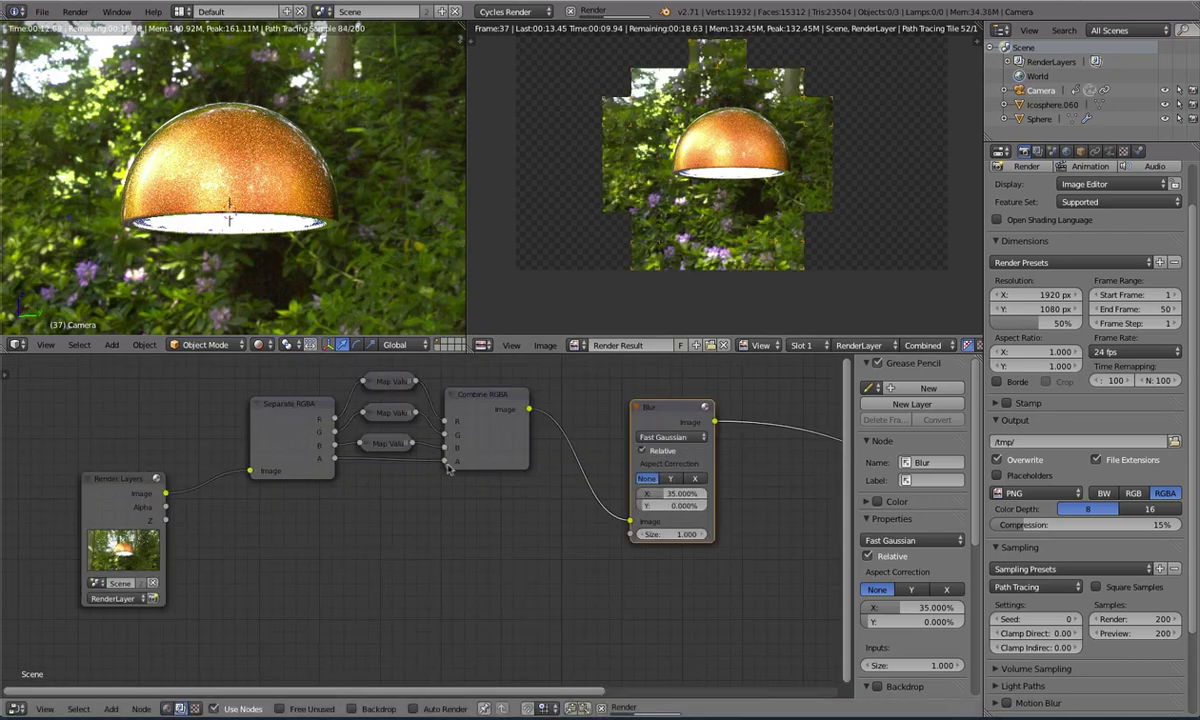
{"action": "scroll", "coordinate": [446, 463], "scroll_direction": "up", "scroll_amount": 1}
{"action": "left_click_drag", "start_coordinate": [92, 474], "coordinate": [78, 496]}
{"action": "middle_click_drag", "start_coordinate": [118, 509], "coordinate": [86, 519]}
{"action": "middle_click_drag", "start_coordinate": [627, 493], "coordinate": [572, 517]}
{"action": "left_click_drag", "start_coordinate": [623, 436], "coordinate": [557, 418]}
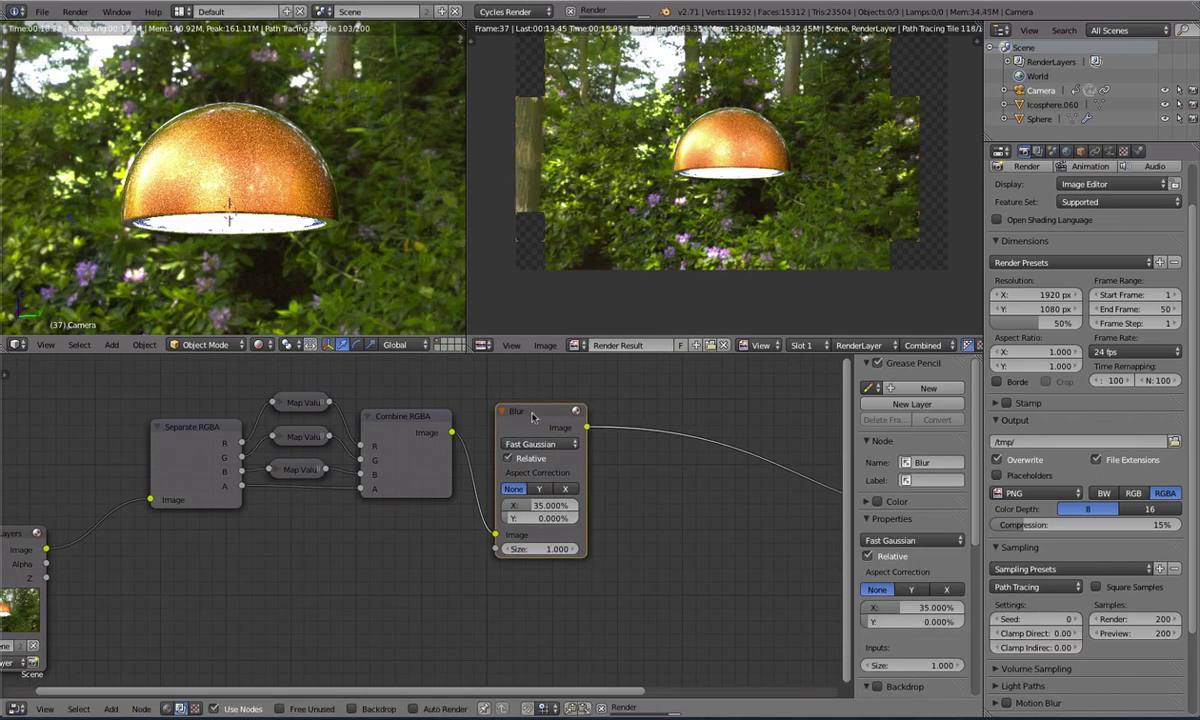
Insert a Mix node between the Blur and Composite nodes and feed the Render Layers image into its first image input
{"action": "key", "text": "Home"}
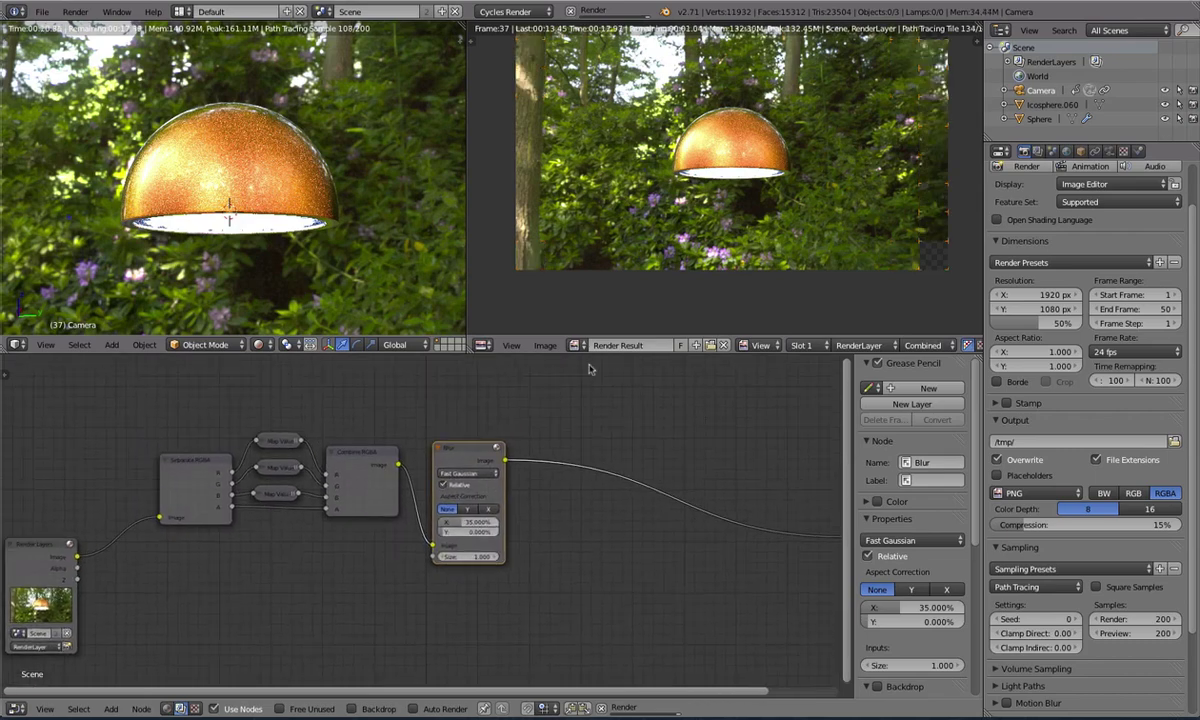
{"action": "scroll", "coordinate": [676, 250], "scroll_direction": "down", "scroll_amount": 1}
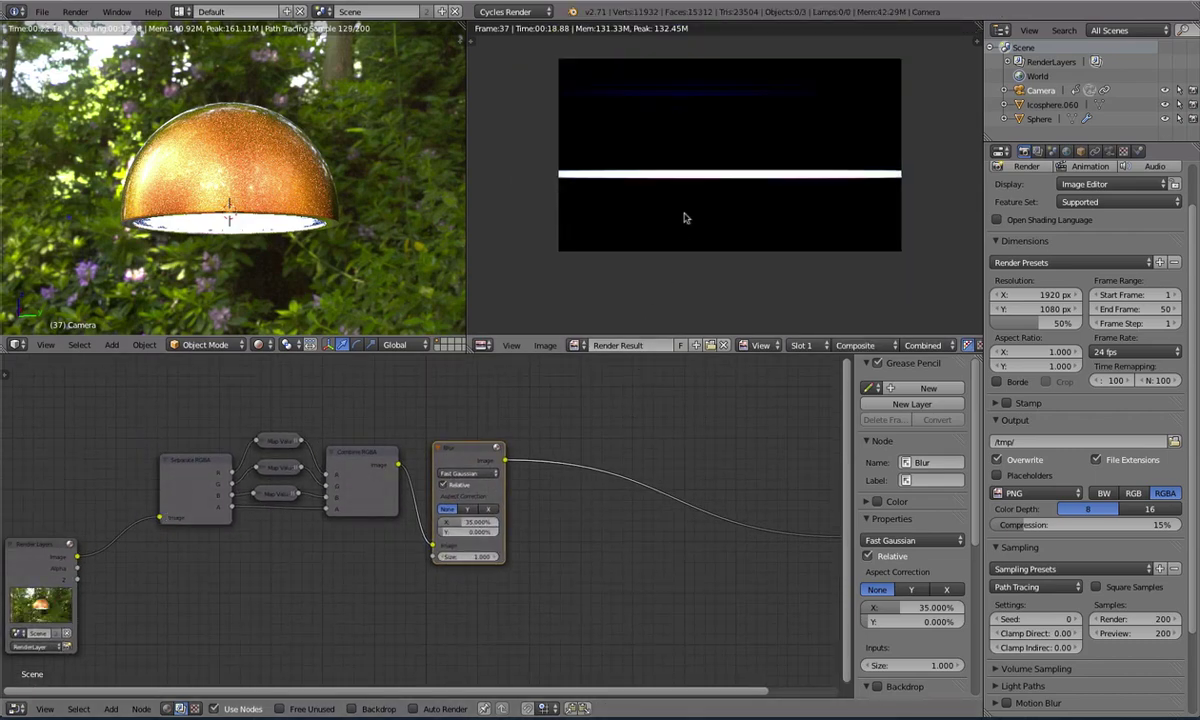
{"action": "scroll", "coordinate": [409, 590], "scroll_direction": "up", "scroll_amount": 1}
{"action": "key", "text": "shift+a"}
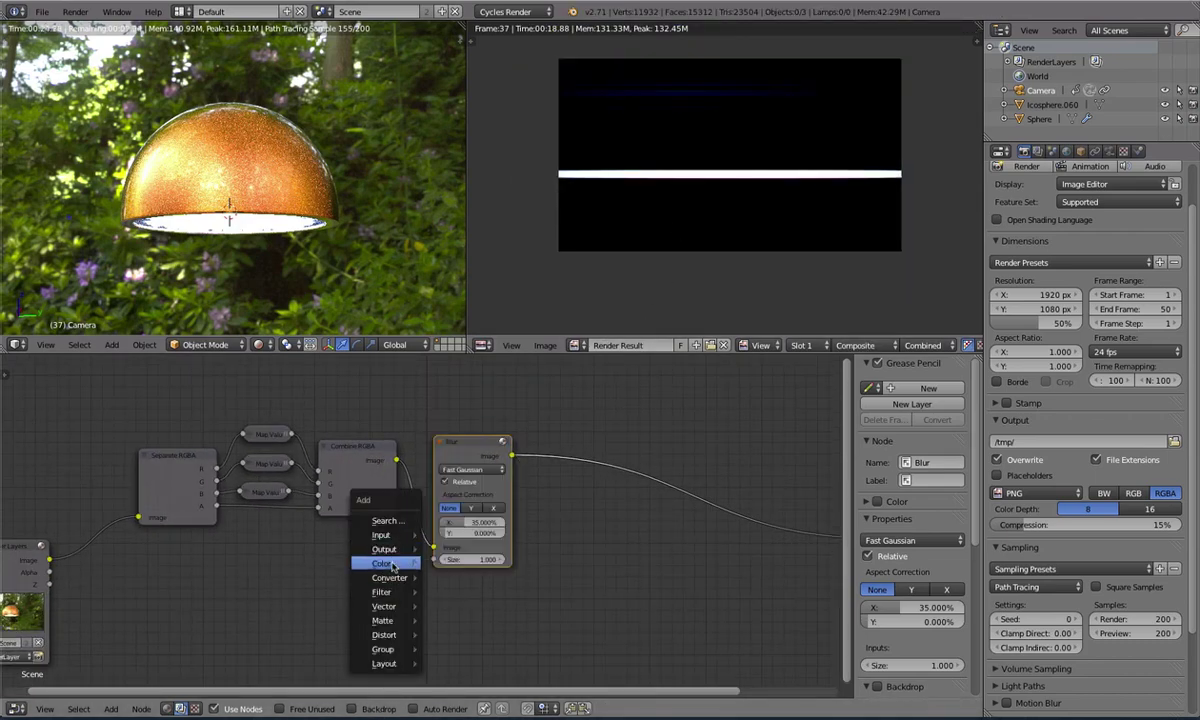
{"action": "mouse_move", "coordinate": [385, 563]}
{"action": "left_click", "coordinate": [449, 390]}
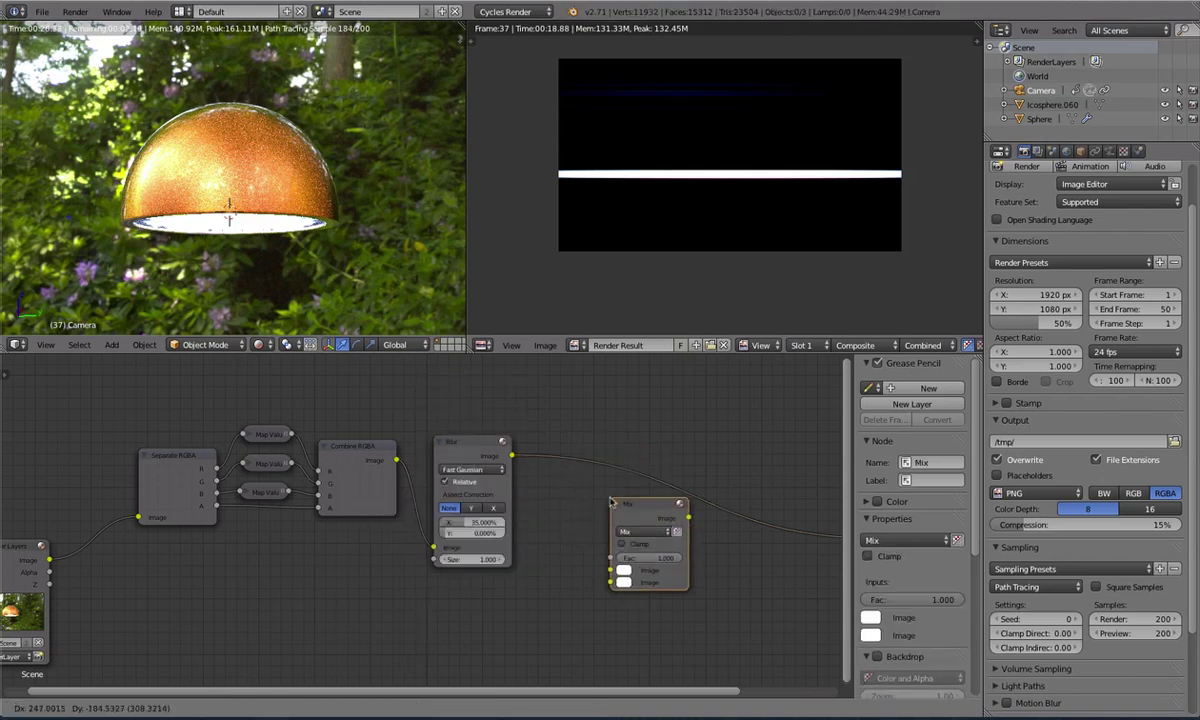
{"action": "left_click", "coordinate": [675, 545]}
{"action": "left_click_drag", "start_coordinate": [48, 560], "coordinate": [636, 581]}
{"action": "left_click_drag", "start_coordinate": [475, 500], "coordinate": [478, 477]}
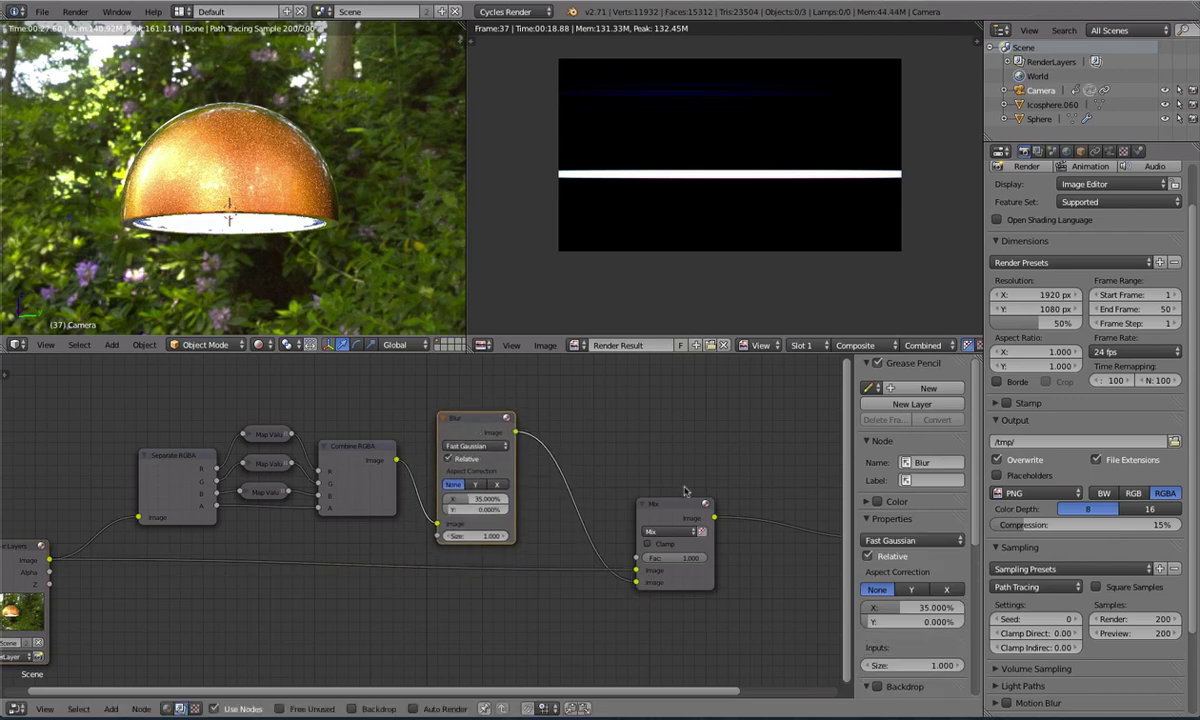
Set the Mix node's blend mode to Add
{"action": "left_click", "coordinate": [675, 508]}
{"action": "left_click", "coordinate": [668, 531]}
{"action": "left_click", "coordinate": [670, 503]}
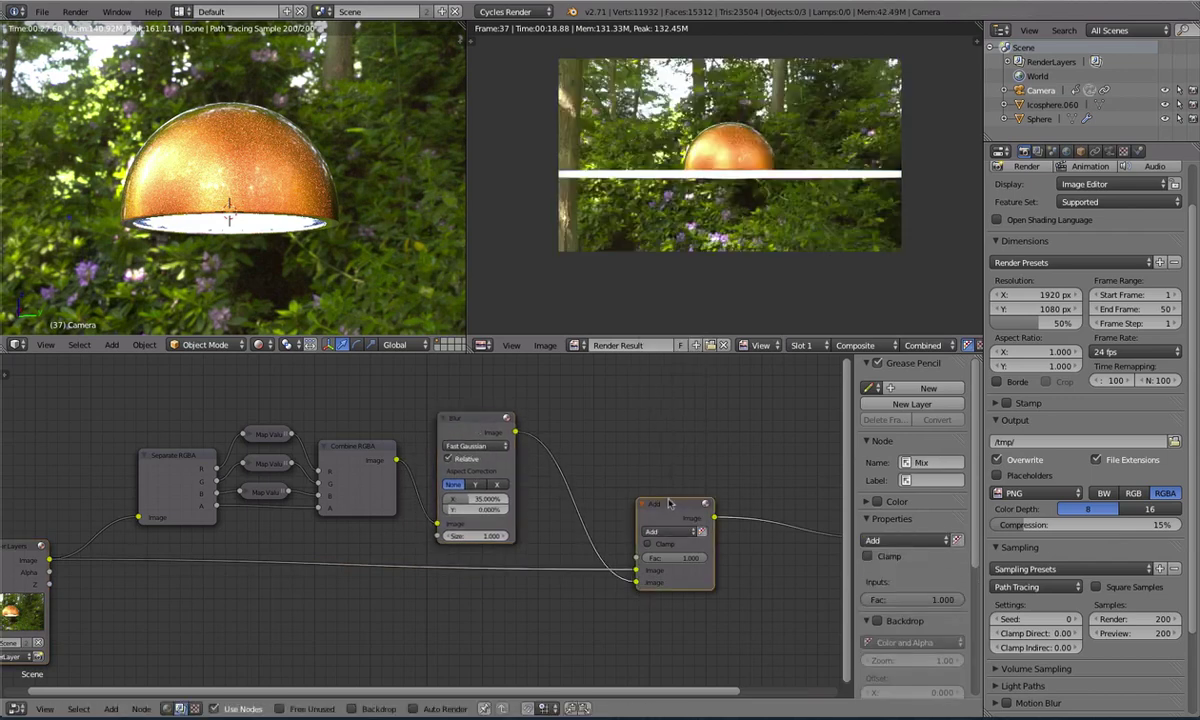
Examine the horizontal streak added over the lamp in the composited render
{"action": "scroll", "coordinate": [697, 222], "scroll_direction": "up", "scroll_amount": 3}
{"action": "scroll", "coordinate": [697, 222], "scroll_direction": "down", "scroll_amount": 2}
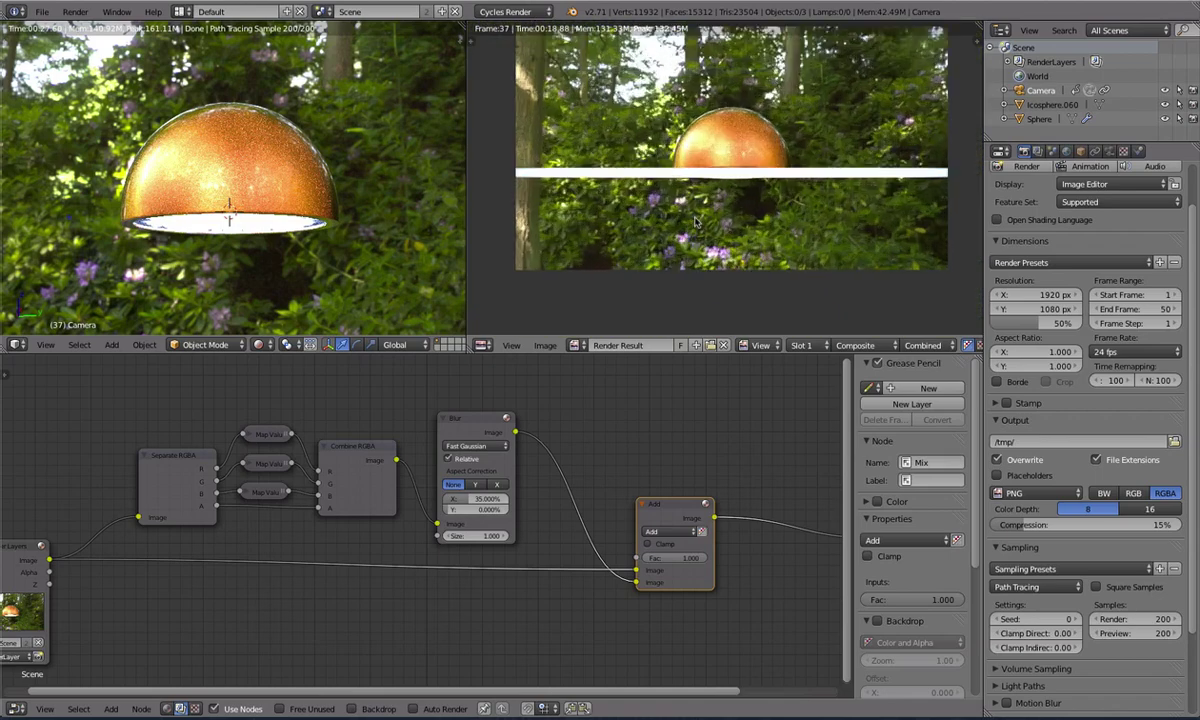
{"action": "scroll", "coordinate": [697, 222], "scroll_direction": "up", "scroll_amount": 3}
{"action": "scroll", "coordinate": [715, 205], "scroll_direction": "down", "scroll_amount": 4}
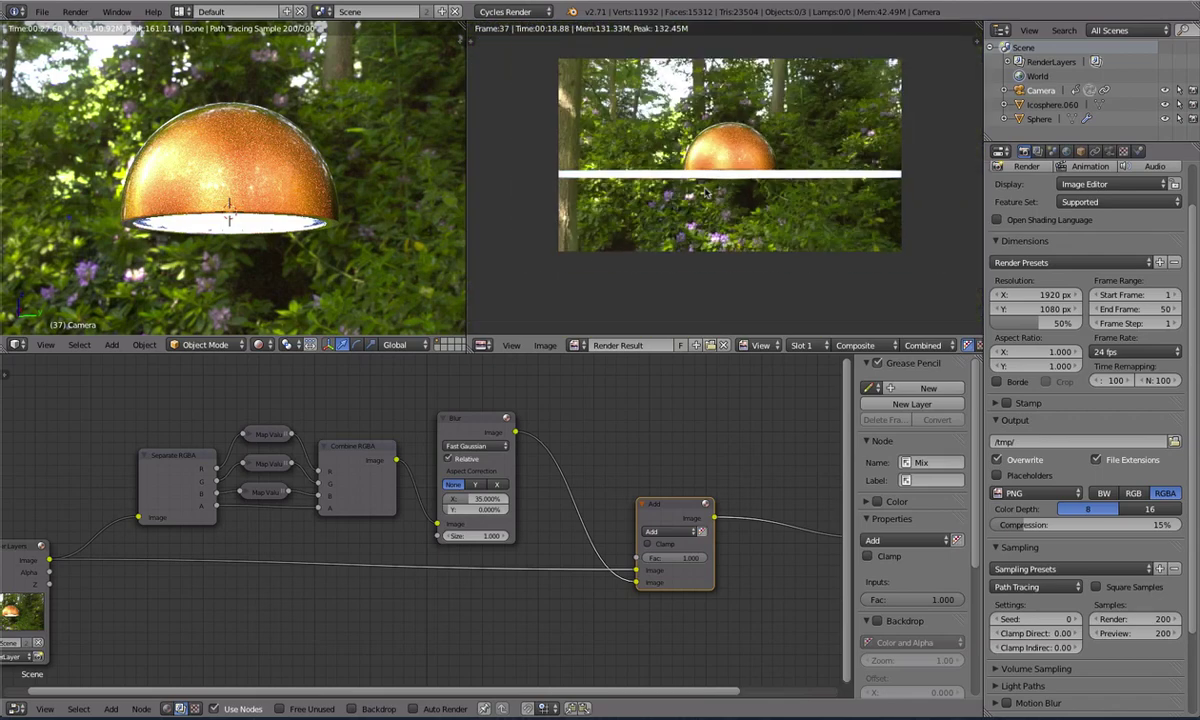
{"action": "scroll", "coordinate": [738, 182], "scroll_direction": "up", "scroll_amount": 3}
{"action": "mouse_move", "coordinate": [738, 182]}
{"action": "left_mouse_down"}
{"action": "mouse_move", "coordinate": [748, 174]}
{"action": "mouse_move", "coordinate": [725, 174]}
{"action": "left_mouse_up"}
{"action": "scroll", "coordinate": [725, 174], "scroll_direction": "down", "scroll_amount": 2}
{"action": "scroll", "coordinate": [651, 447], "scroll_direction": "down", "scroll_amount": 3}
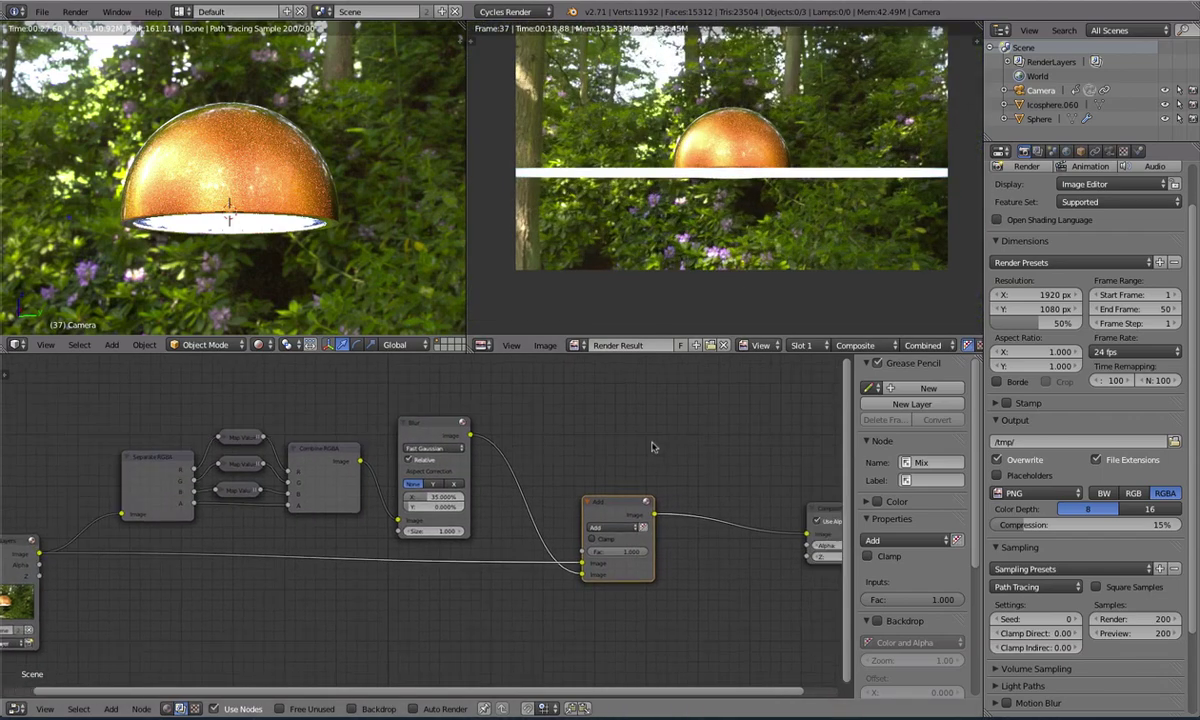
Move the Composite node farther away from the Add node to make room between them
{"action": "key", "text": "space"}
{"action": "left_click_drag", "start_coordinate": [712, 516], "coordinate": [759, 493]}
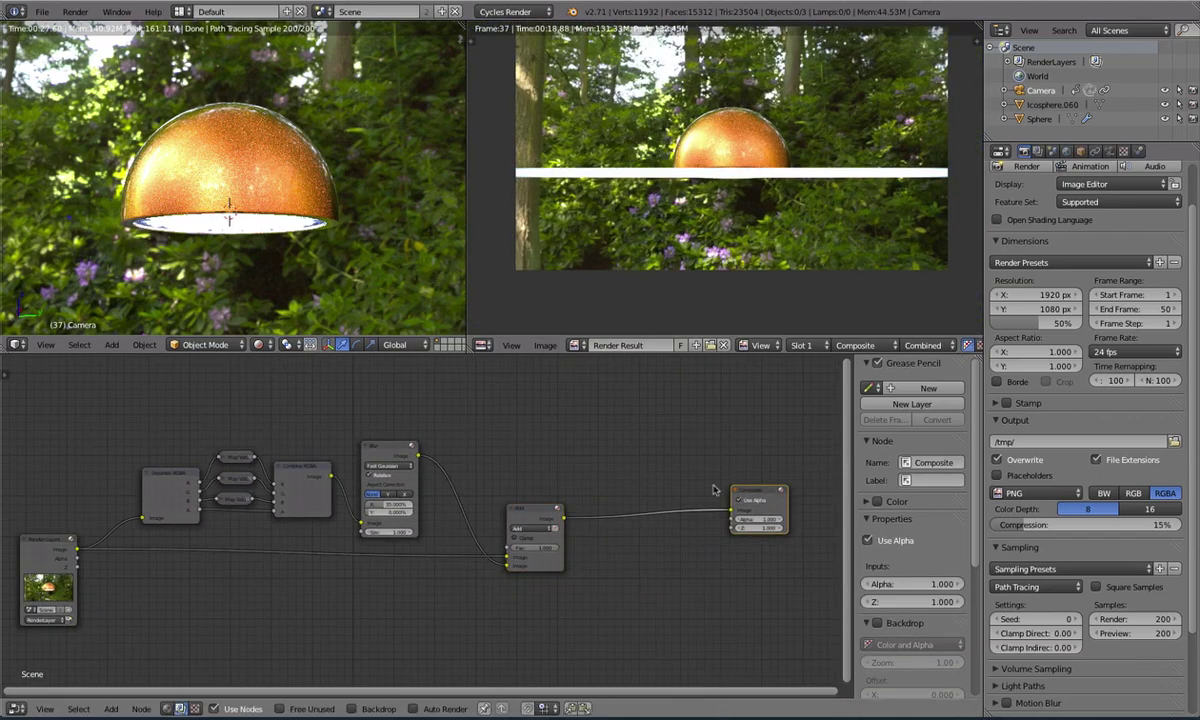
Move the Add node closer to the Blur node and the Composite node farther away from it
{"action": "left_click", "coordinate": [528, 517]}
{"action": "left_click_drag", "start_coordinate": [528, 517], "coordinate": [471, 517]}
{"action": "middle_click_drag", "start_coordinate": [797, 475], "coordinate": [625, 475]}
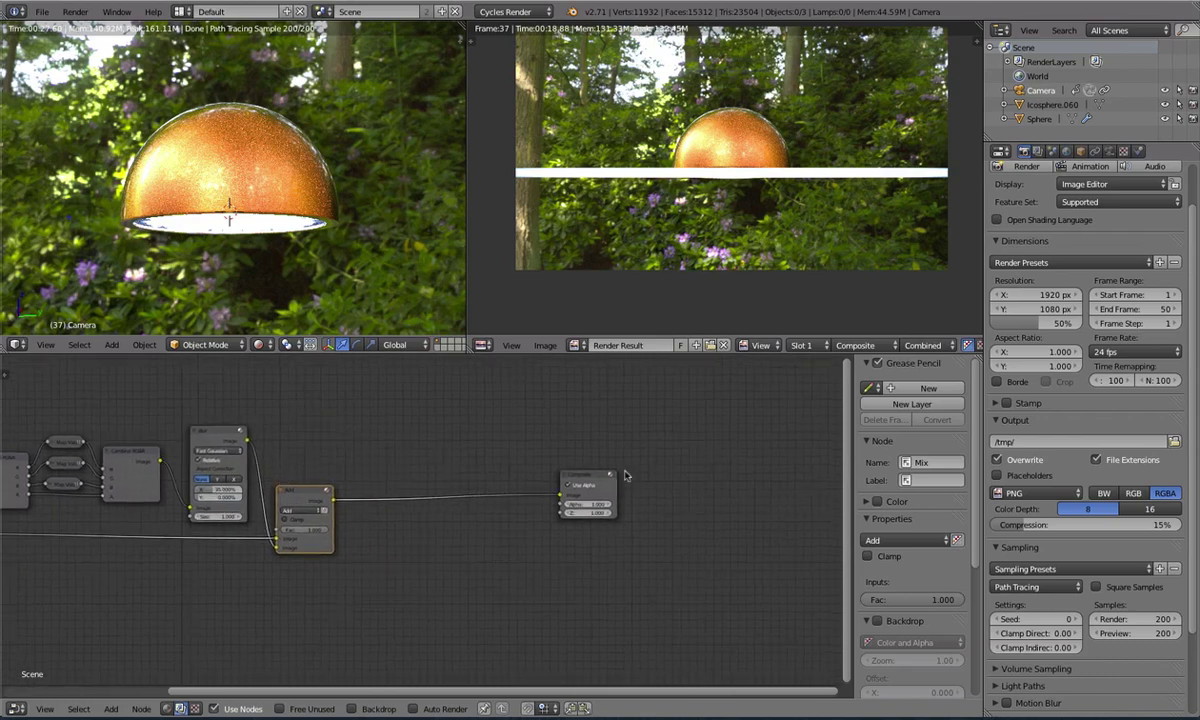
{"action": "left_click_drag", "start_coordinate": [571, 480], "coordinate": [765, 511]}
{"action": "key", "text": "g"}
{"action": "left_click", "coordinate": [605, 499]}
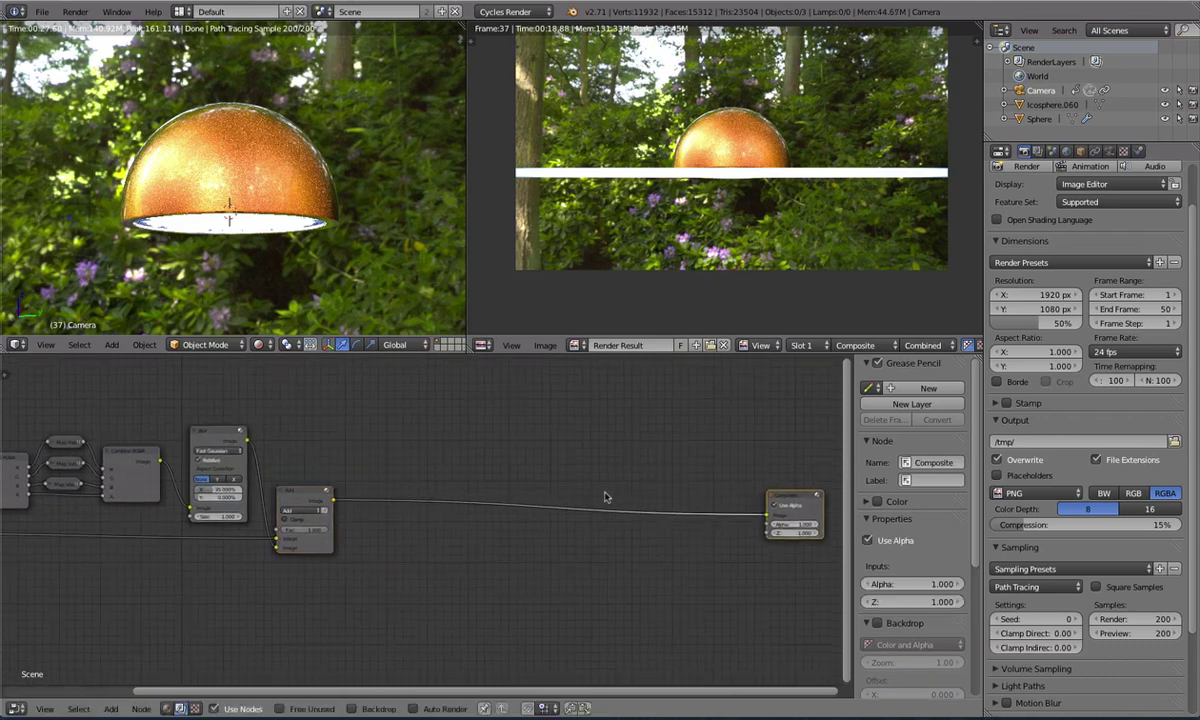
Insert a Glare filter node on the link between the Add and Composite nodes
{"action": "key", "text": "shift+a"}
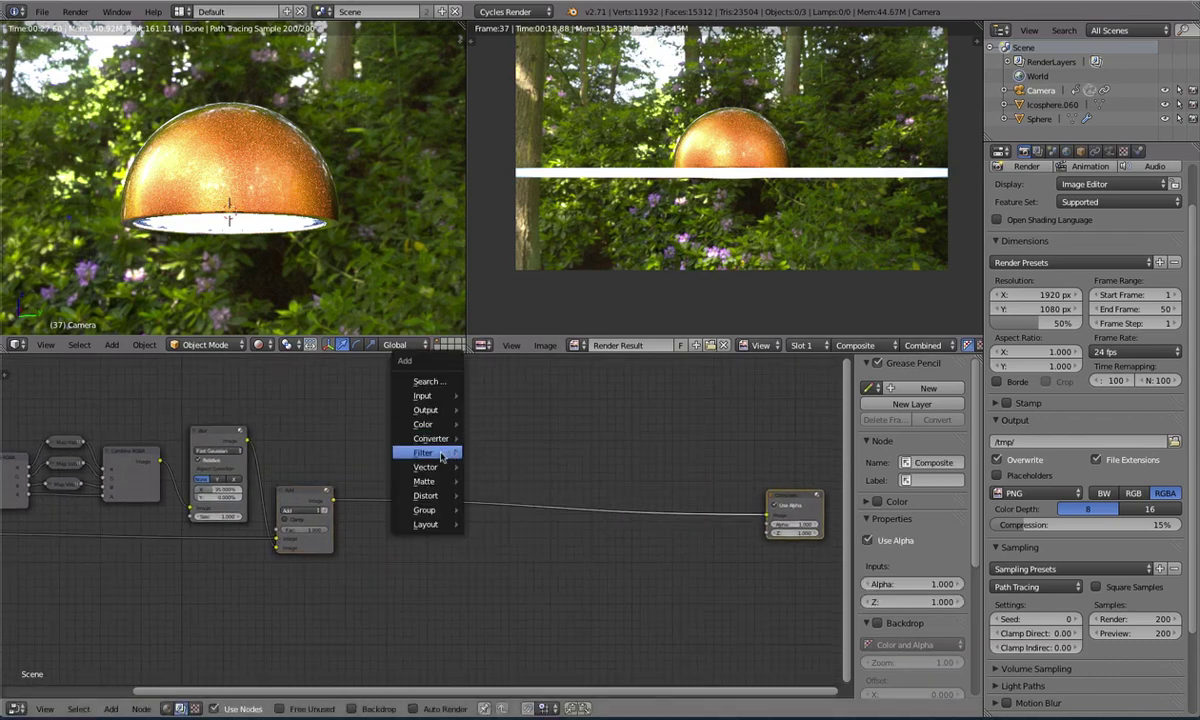
{"action": "mouse_move", "coordinate": [441, 456]}
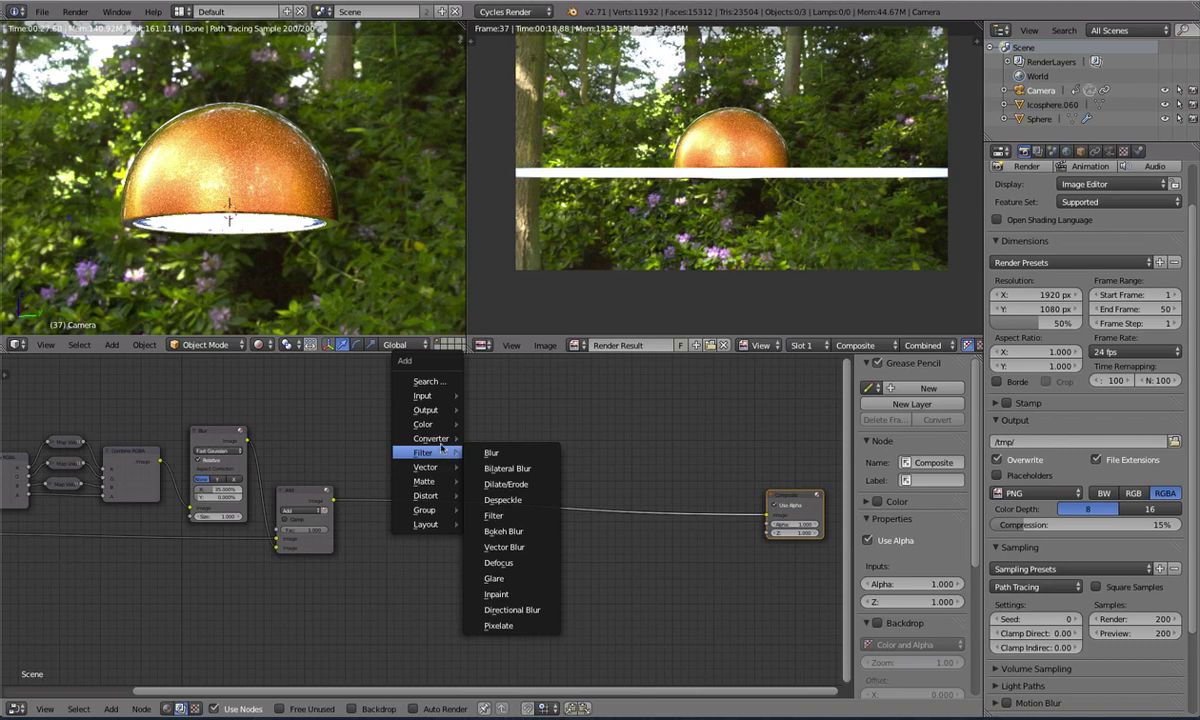
{"action": "scroll", "coordinate": [325, 562], "scroll_direction": "up", "scroll_amount": 1}
{"action": "scroll", "coordinate": [337, 565], "scroll_direction": "down", "scroll_amount": 2}
{"action": "middle_click_drag", "start_coordinate": [337, 565], "coordinate": [447, 510]}
{"action": "scroll", "coordinate": [470, 535], "scroll_direction": "up", "scroll_amount": 2}
{"action": "key", "text": "shift+a"}
{"action": "mouse_move", "coordinate": [441, 537]}
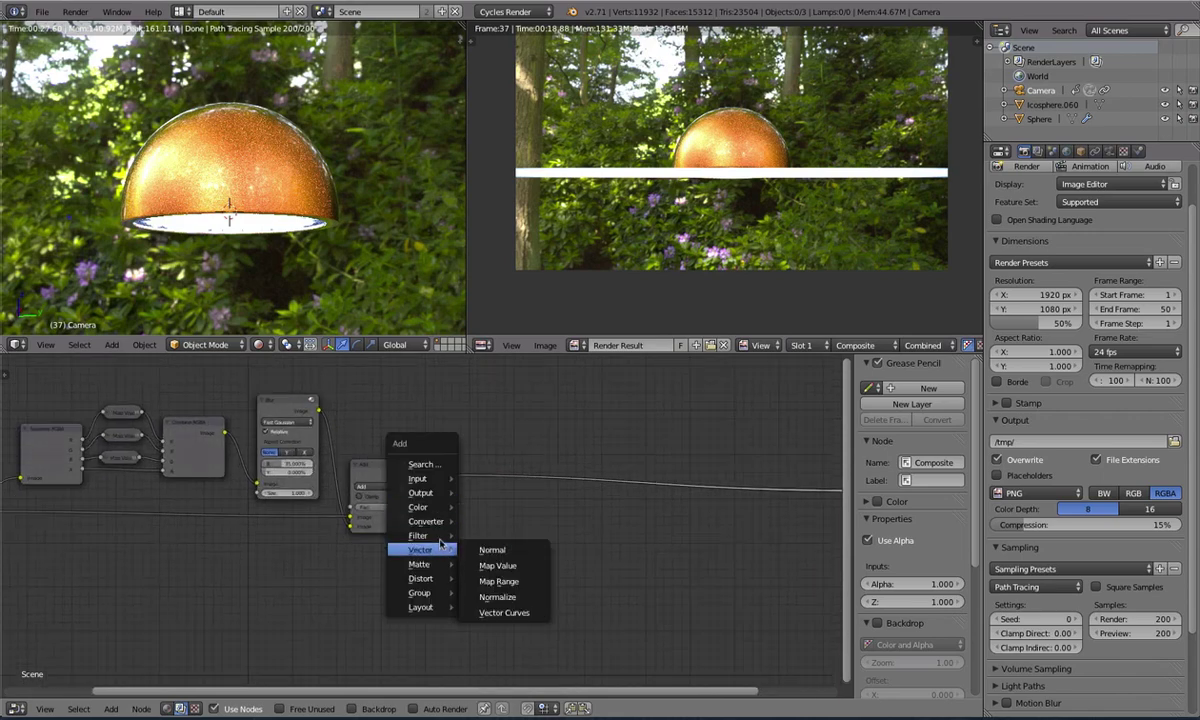
{"action": "left_click", "coordinate": [489, 488]}
{"action": "left_click", "coordinate": [465, 463]}
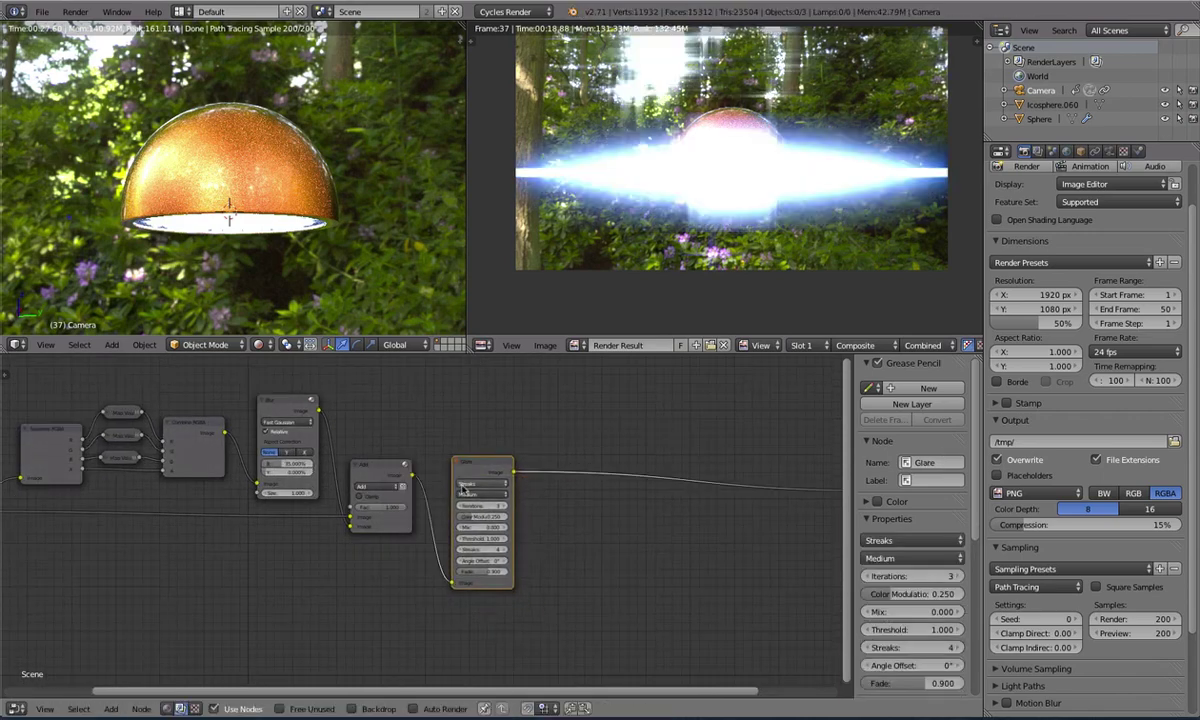
Set the Glare node's type to Fog Glow and check the glow around the lamp in the render
{"action": "left_click", "coordinate": [470, 468]}
{"action": "left_click", "coordinate": [484, 453]}
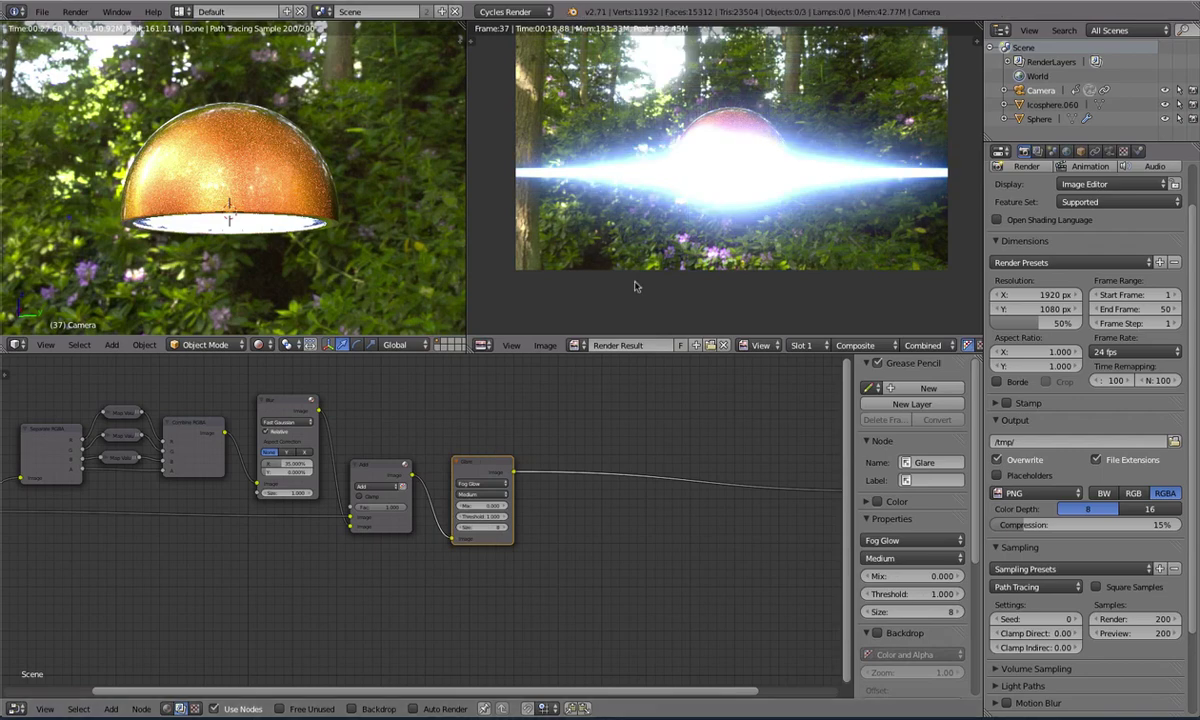
{"action": "scroll", "coordinate": [638, 282], "scroll_direction": "up", "scroll_amount": 1}
{"action": "scroll", "coordinate": [645, 272], "scroll_direction": "down", "scroll_amount": 1}
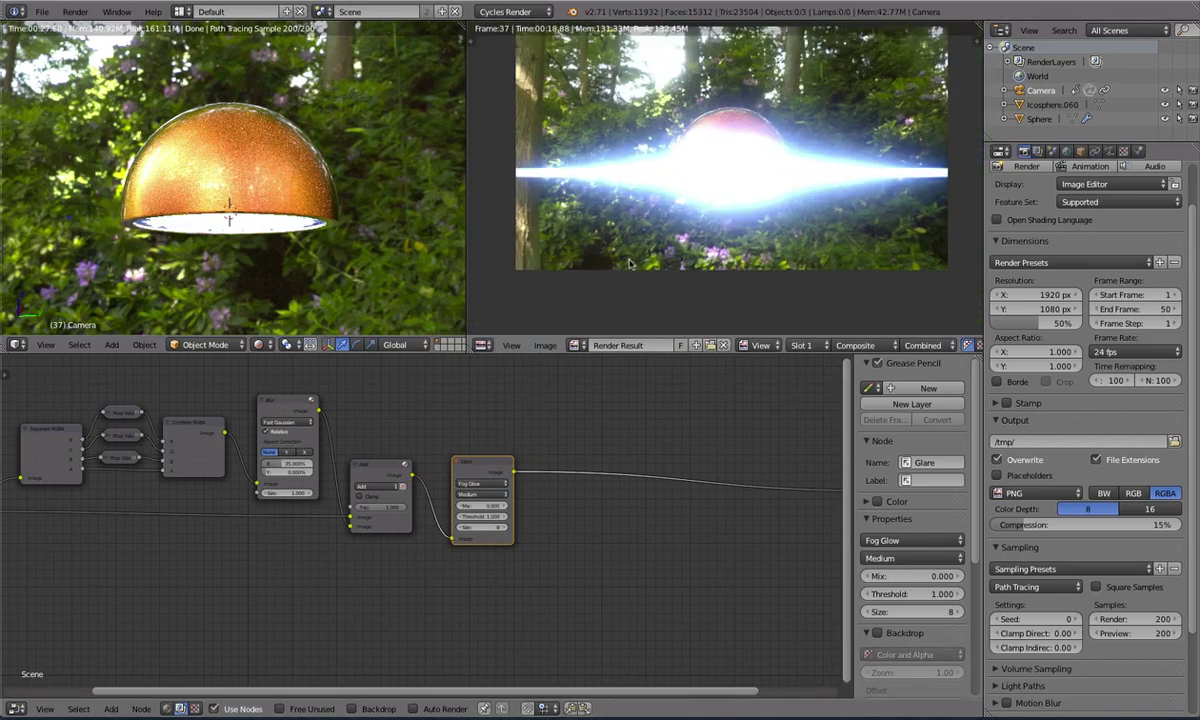
{"action": "scroll", "coordinate": [650, 175], "scroll_direction": "up", "scroll_amount": 1}
{"action": "left_click_drag", "start_coordinate": [705, 171], "coordinate": [712, 170]}
Try a Glare threshold of 2 and inspect the glow in the composited image
{"action": "scroll", "coordinate": [660, 455], "scroll_direction": "up", "scroll_amount": 3}
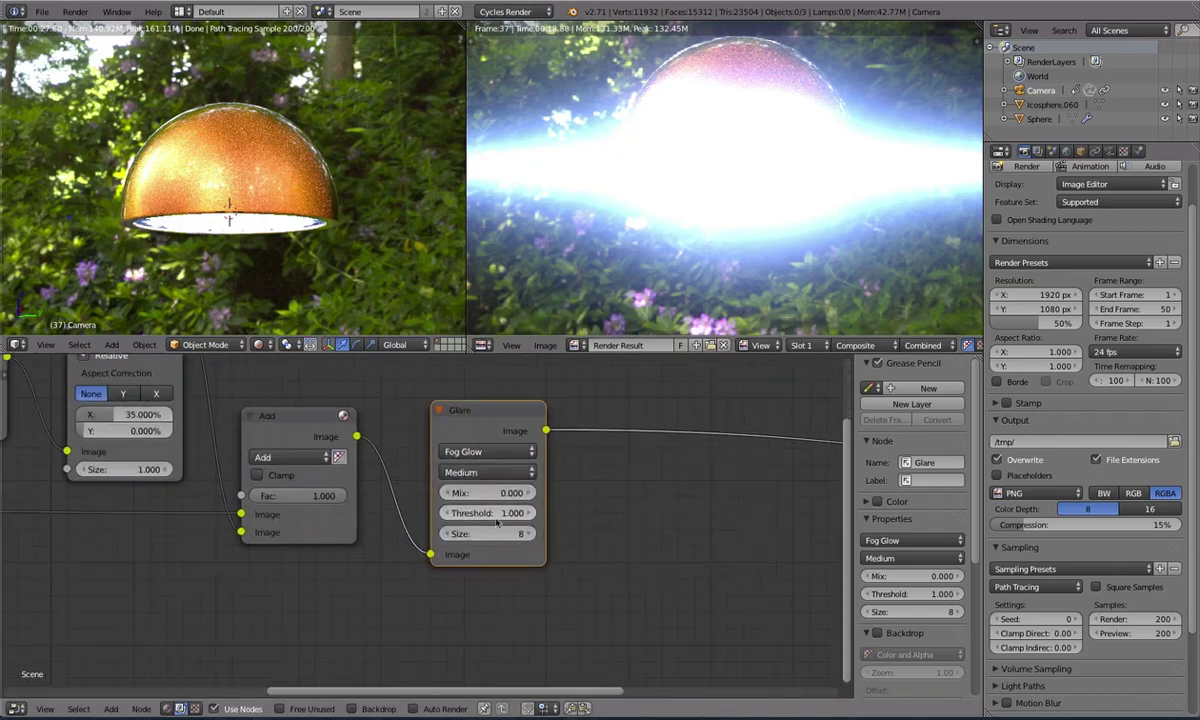
{"action": "scroll", "coordinate": [482, 513], "scroll_direction": "down", "scroll_amount": 1}
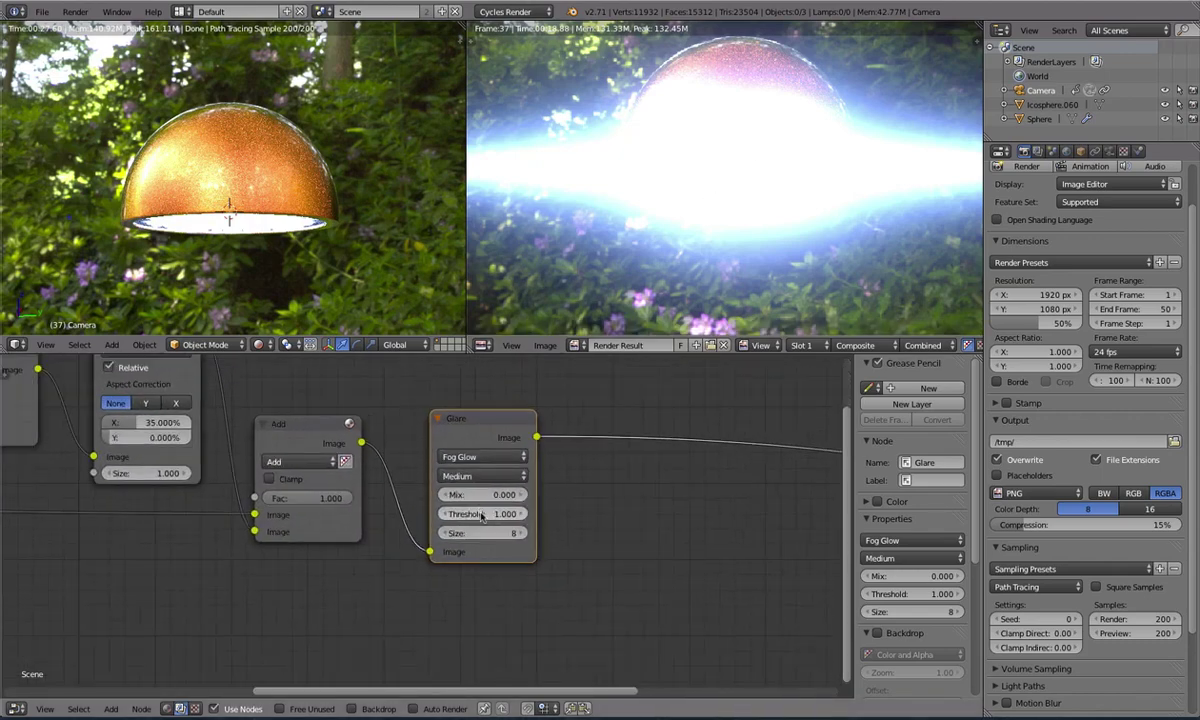
{"action": "left_click", "coordinate": [482, 516]}
{"action": "type", "text": "2"}
{"action": "key", "text": "Return"}
{"action": "scroll", "coordinate": [710, 206], "scroll_direction": "down", "scroll_amount": 4}
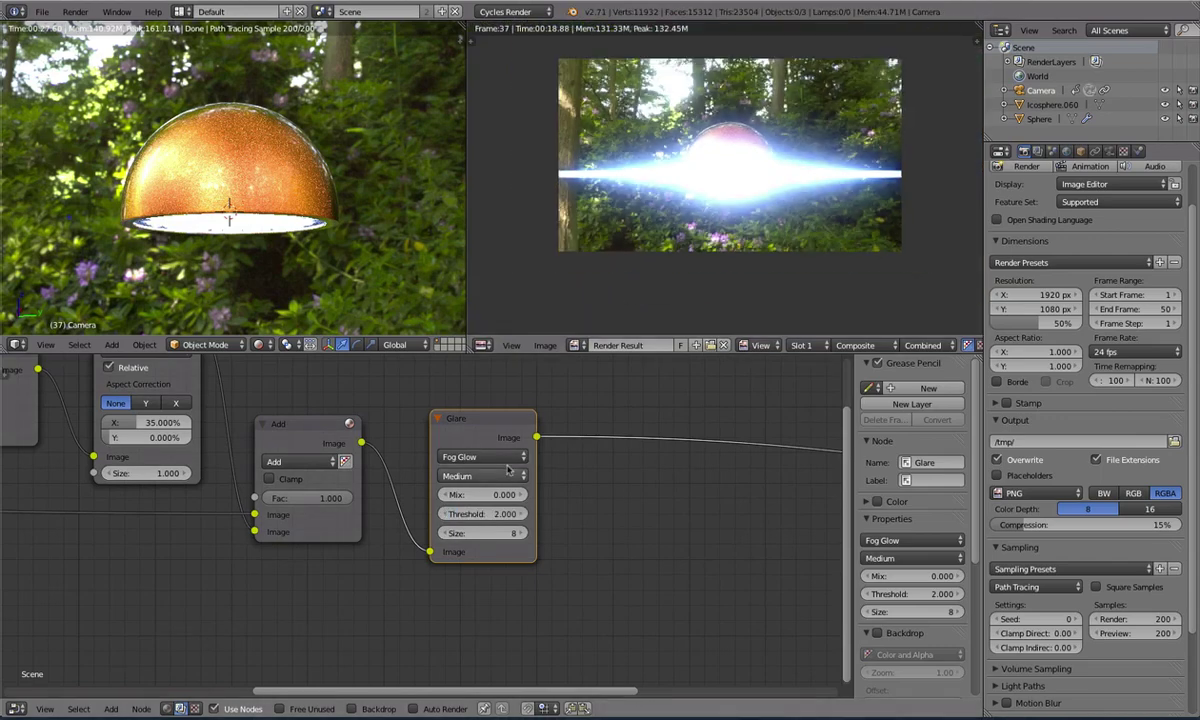
{"action": "scroll", "coordinate": [610, 95], "scroll_direction": "up", "scroll_amount": 5}
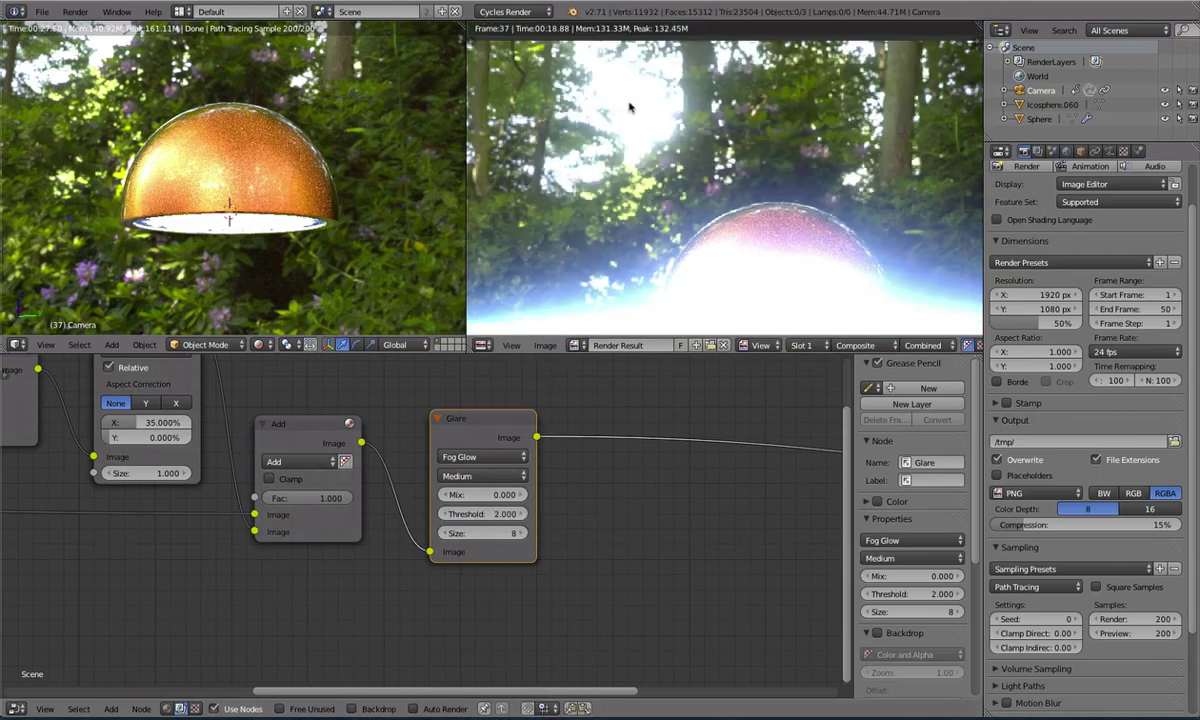
{"action": "scroll", "coordinate": [630, 107], "scroll_direction": "down", "scroll_amount": 2}
Raise the Glare threshold to 14.4 and move the Glare node slightly away from the Add node
{"action": "mouse_move", "coordinate": [481, 515]}
{"action": "left_mouse_down"}
{"action": "mouse_move", "coordinate": [545, 516]}
{"action": "mouse_move", "coordinate": [466, 512]}
{"action": "left_mouse_up"}
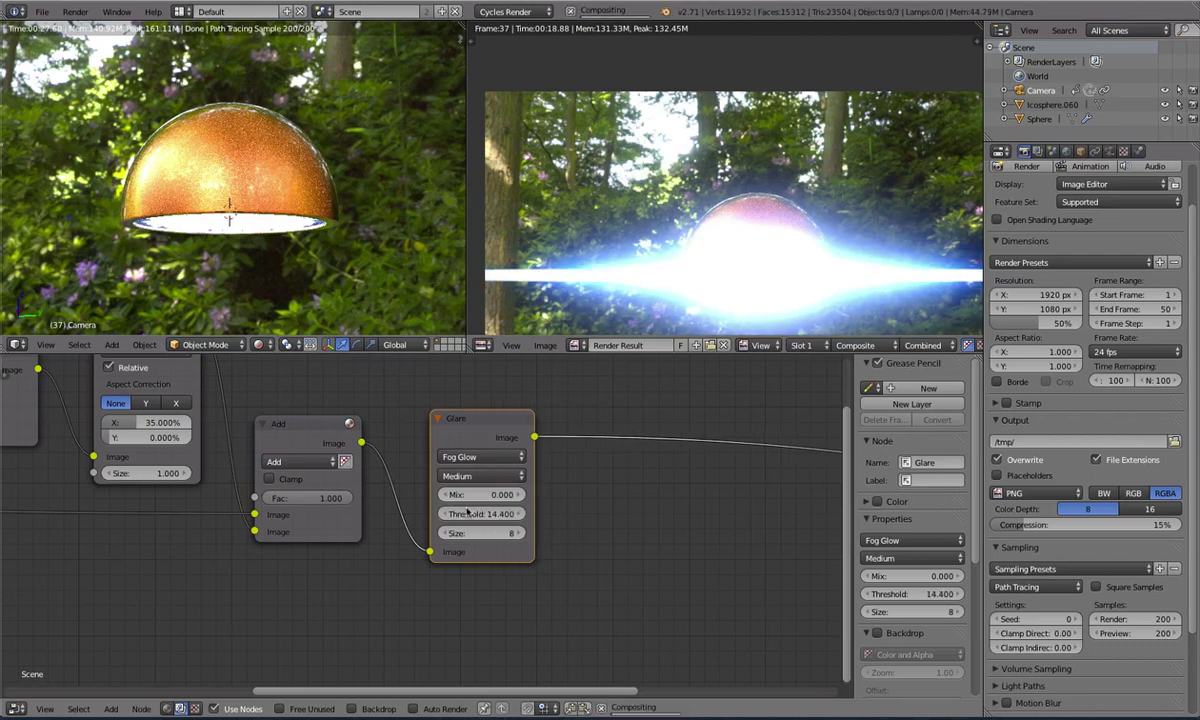
{"action": "key", "text": "g"}
{"action": "left_click", "coordinate": [579, 514]}
{"action": "scroll", "coordinate": [740, 190], "scroll_direction": "down", "scroll_amount": 3}
{"action": "scroll", "coordinate": [721, 178], "scroll_direction": "up", "scroll_amount": 3}
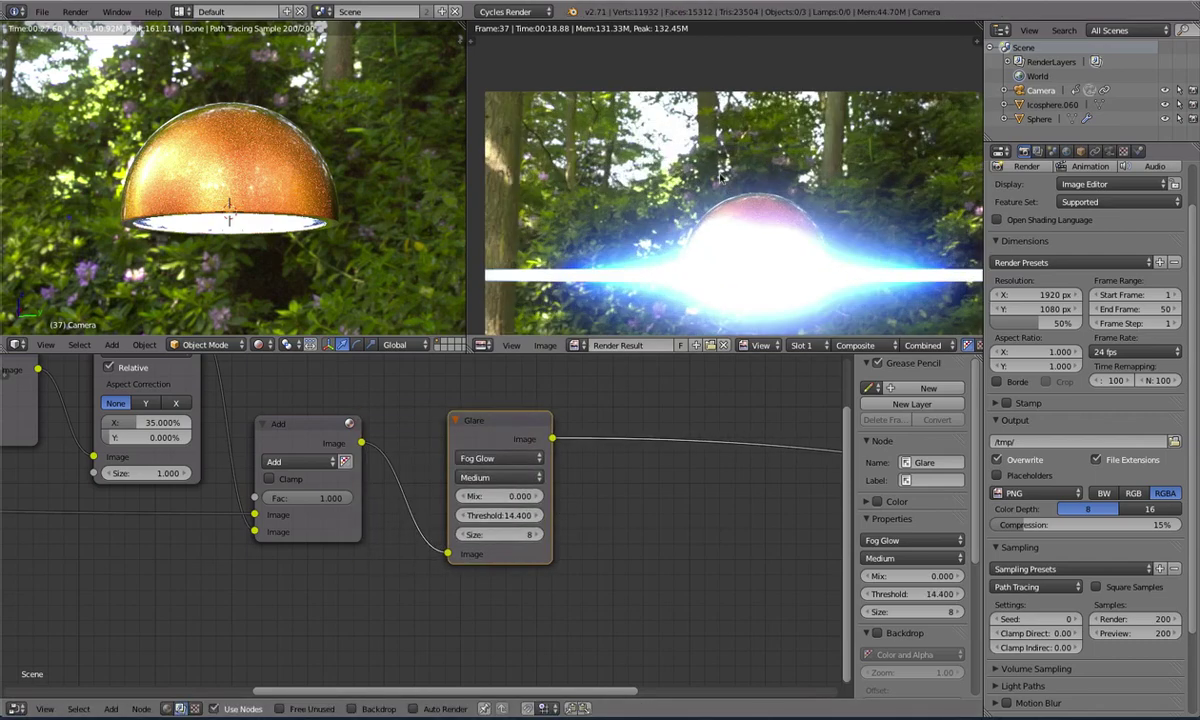
{"action": "scroll", "coordinate": [720, 177], "scroll_direction": "up", "scroll_amount": 2}
Try a Glare threshold of 50
{"action": "left_click", "coordinate": [517, 515]}
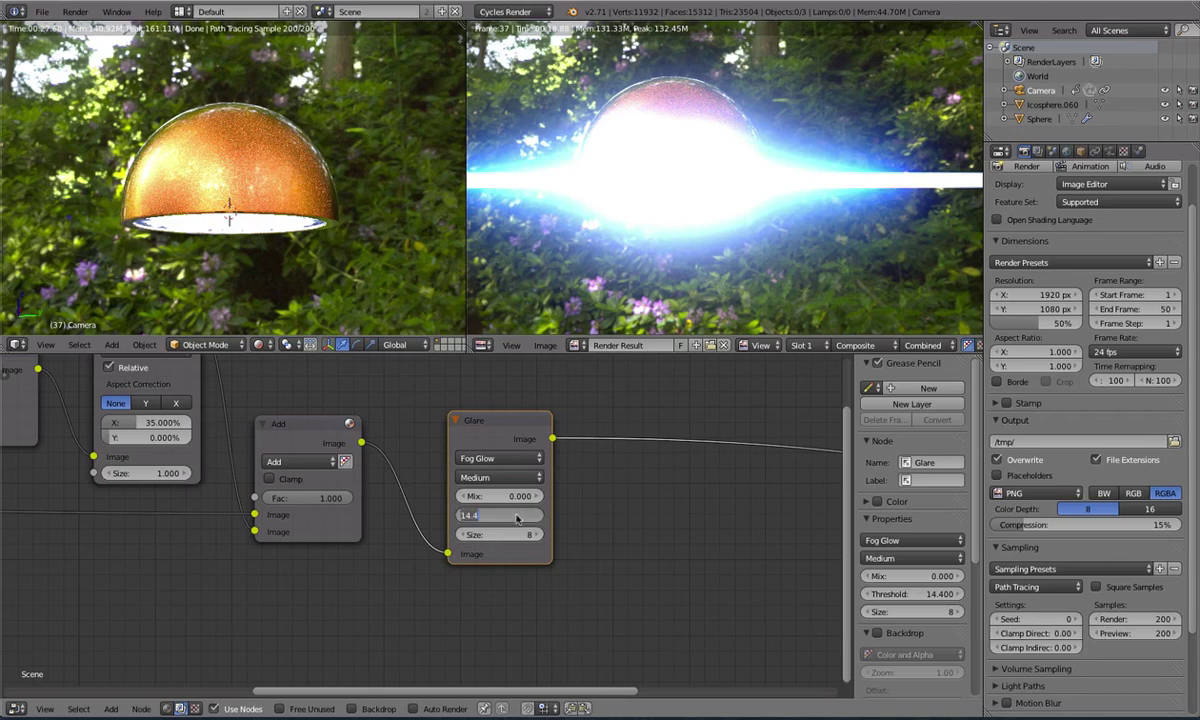
{"action": "type", "text": "50"}
{"action": "key", "text": "Return"}
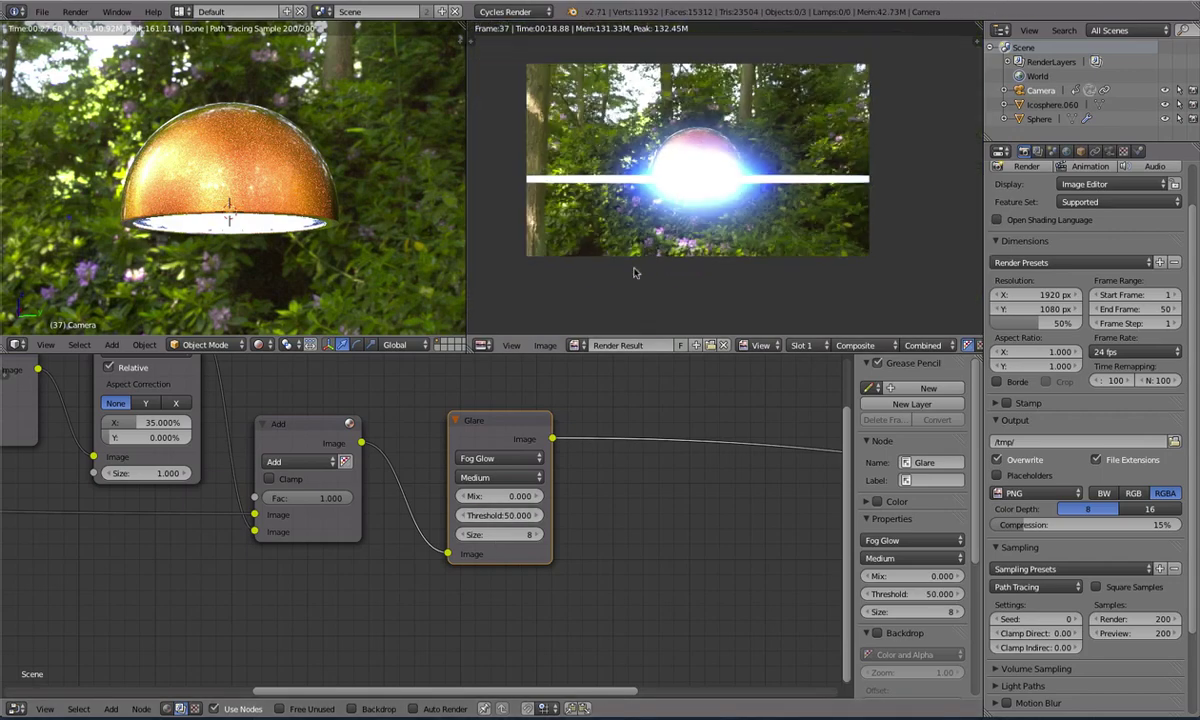
Set the Glare node's threshold to 1
{"action": "left_click", "coordinate": [517, 518]}
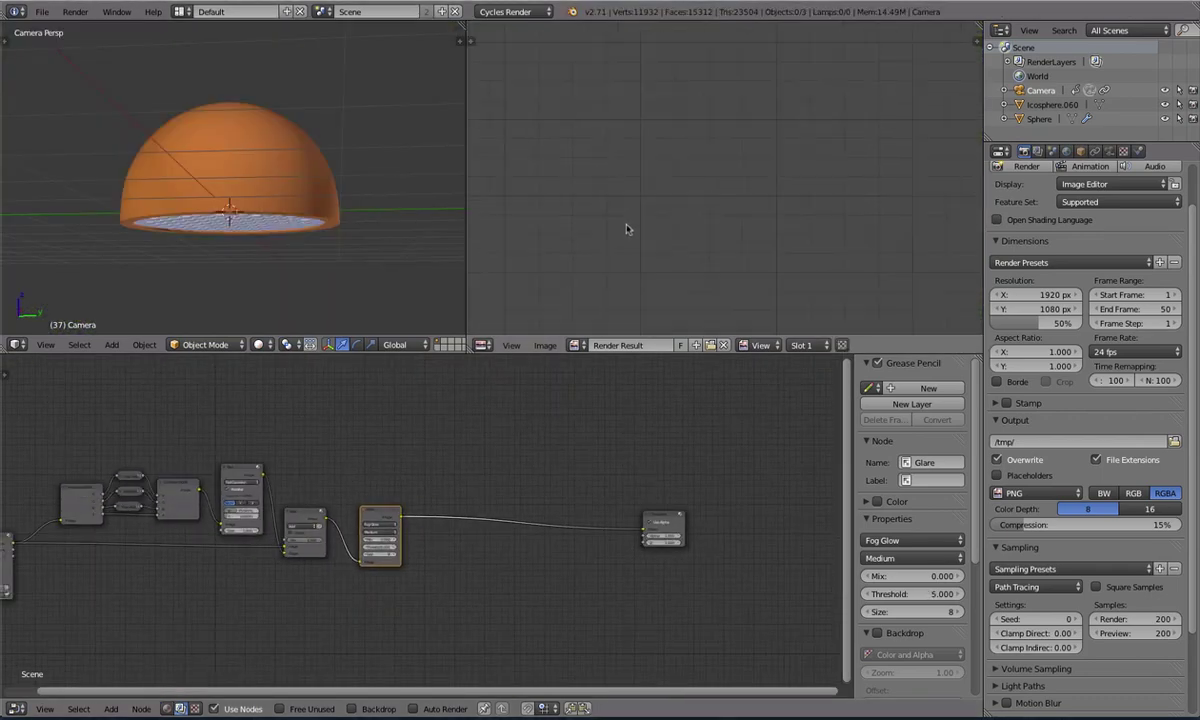
{"action": "scroll", "coordinate": [470, 513], "scroll_direction": "up", "scroll_amount": 4}
{"action": "scroll", "coordinate": [481, 512], "scroll_direction": "up", "scroll_amount": 1}
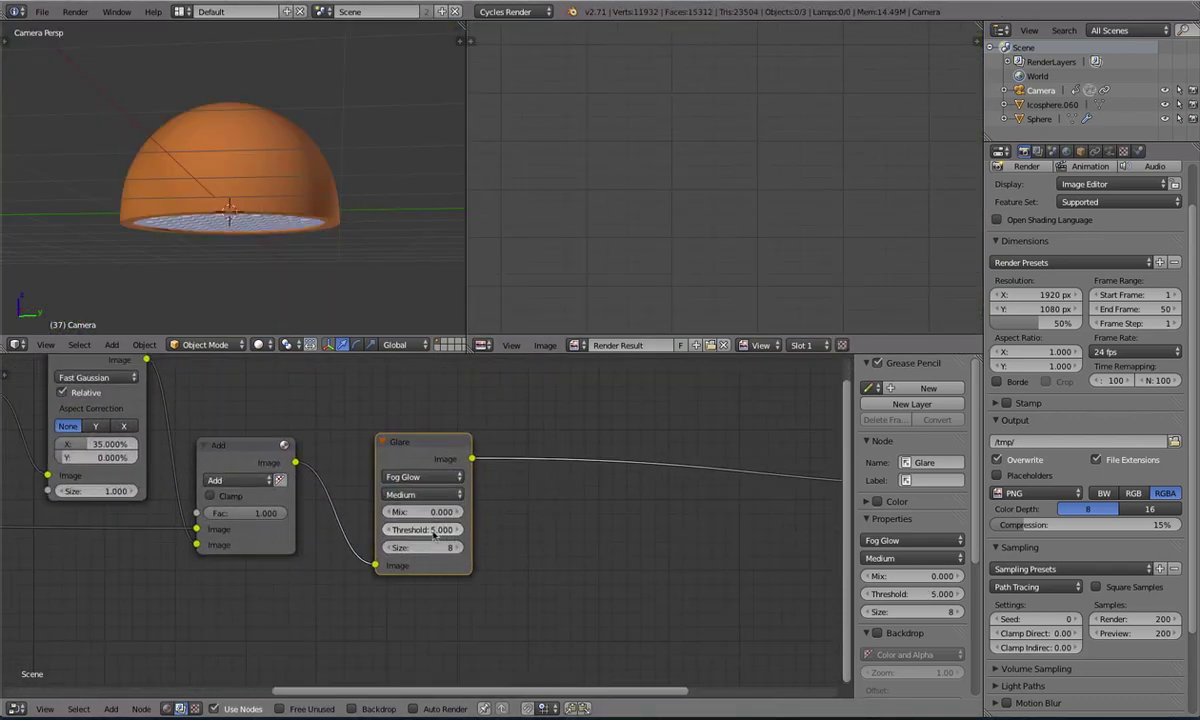
{"action": "left_click", "coordinate": [435, 531]}
{"action": "type", "text": "1"}
{"action": "key", "text": "Return"}
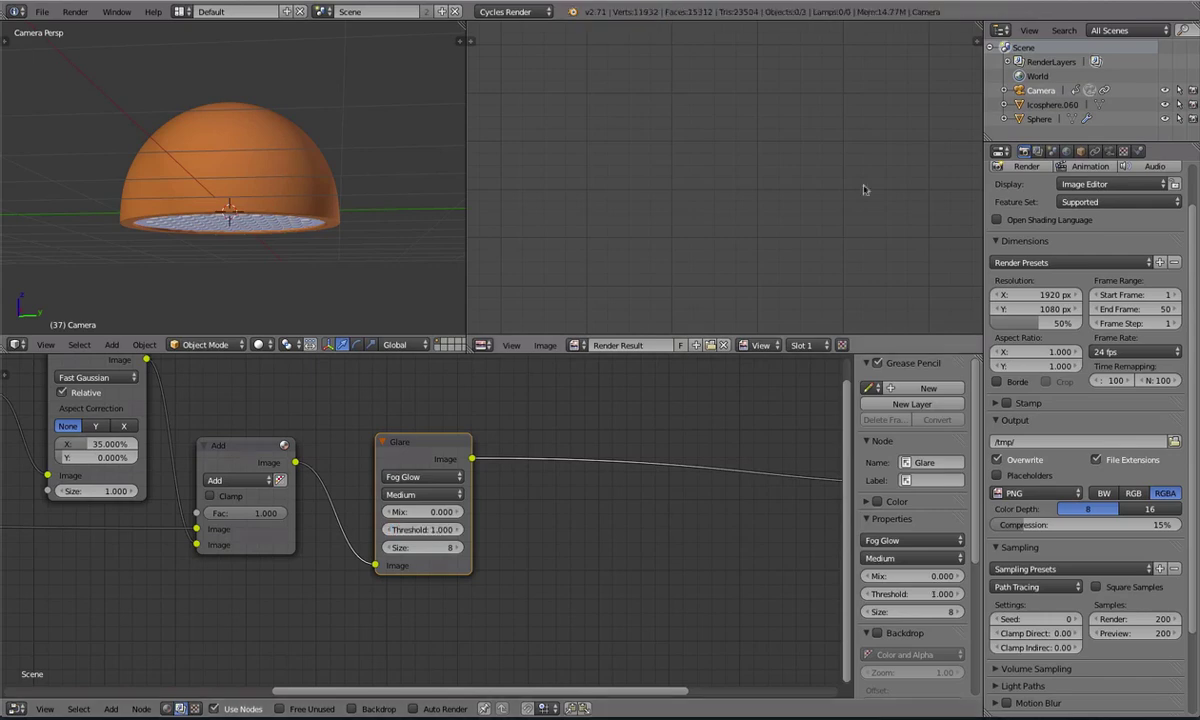
Render the current frame again to get a fresh composited image
{"action": "key", "text": "F12"}
{"action": "scroll", "coordinate": [715, 178], "scroll_direction": "up", "scroll_amount": 1}
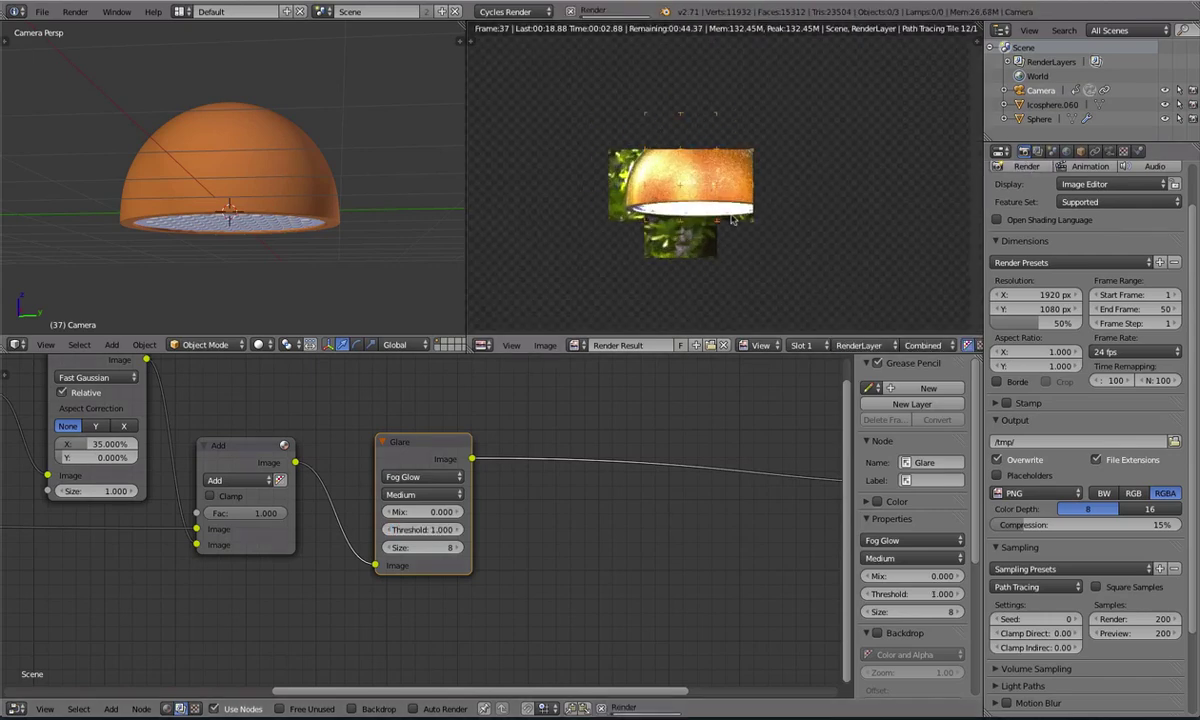
{"action": "scroll", "coordinate": [725, 218], "scroll_direction": "up", "scroll_amount": 1}
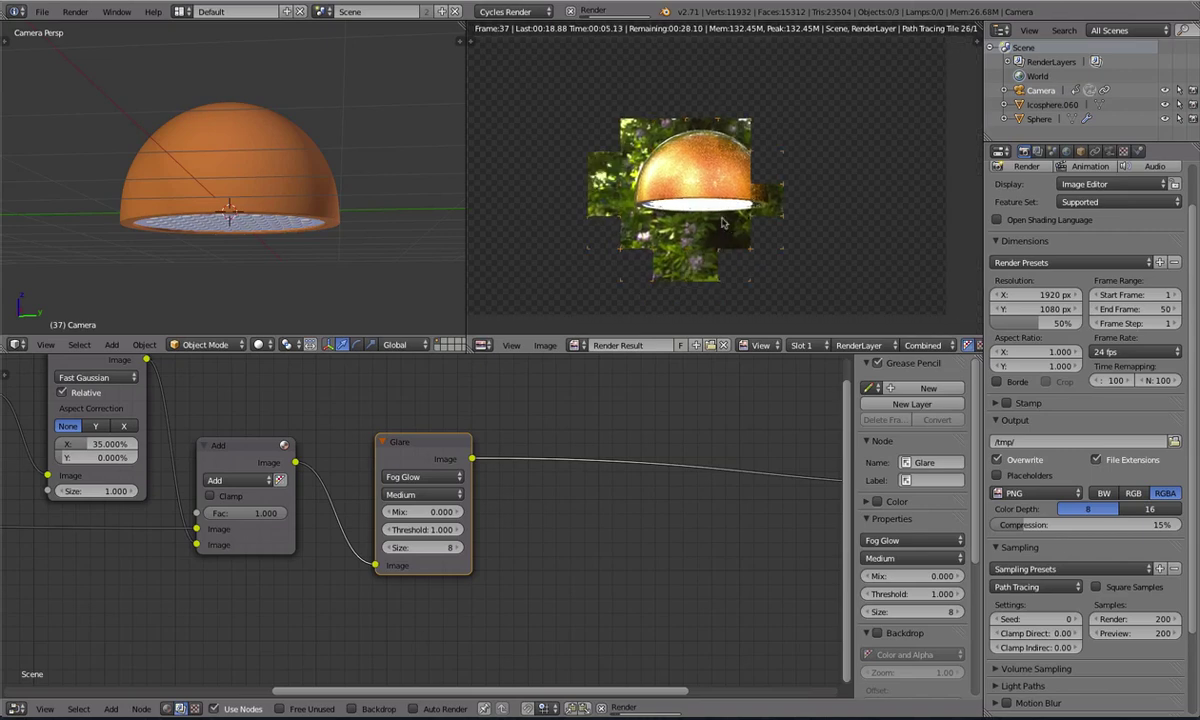
Show the lamp through the camera in the 3D viewport with rendered shading
{"action": "middle_click_drag", "start_coordinate": [722, 218], "coordinate": [741, 221]}
{"action": "scroll", "coordinate": [249, 224], "scroll_direction": "down", "scroll_amount": 10}
{"action": "scroll", "coordinate": [249, 223], "scroll_direction": "up", "scroll_amount": 11}
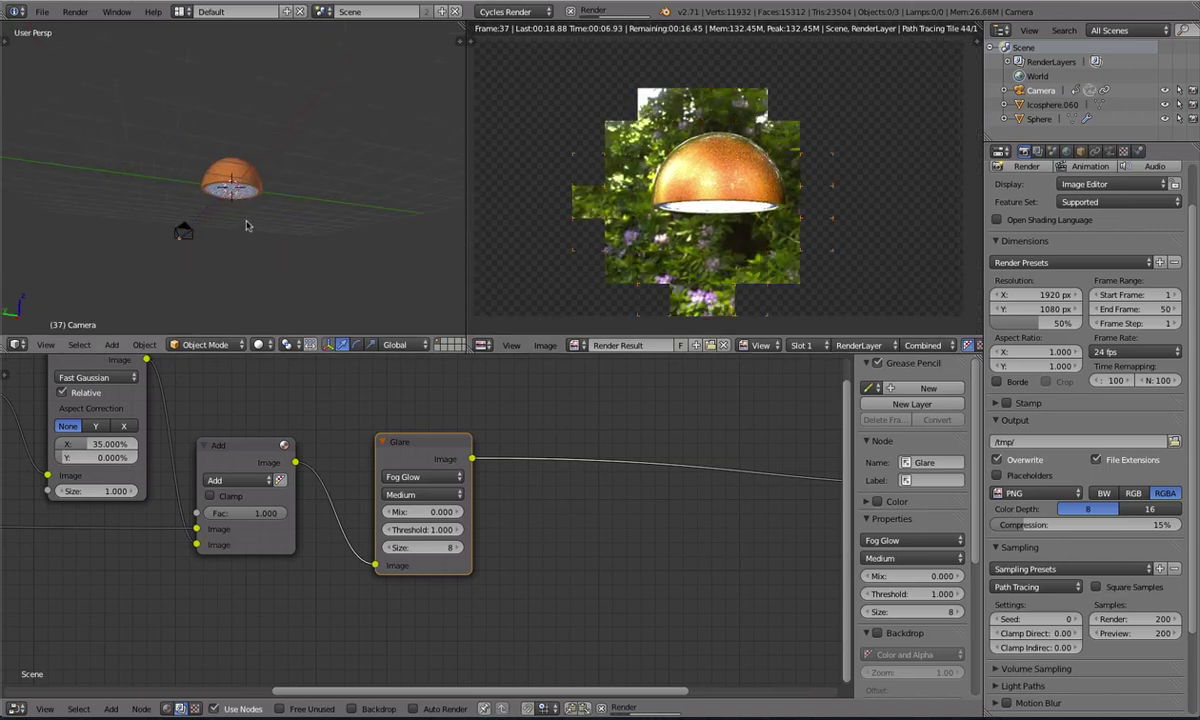
{"action": "scroll", "coordinate": [245, 224], "scroll_direction": "down", "scroll_amount": 3}
{"action": "key", "text": "shift+z"}
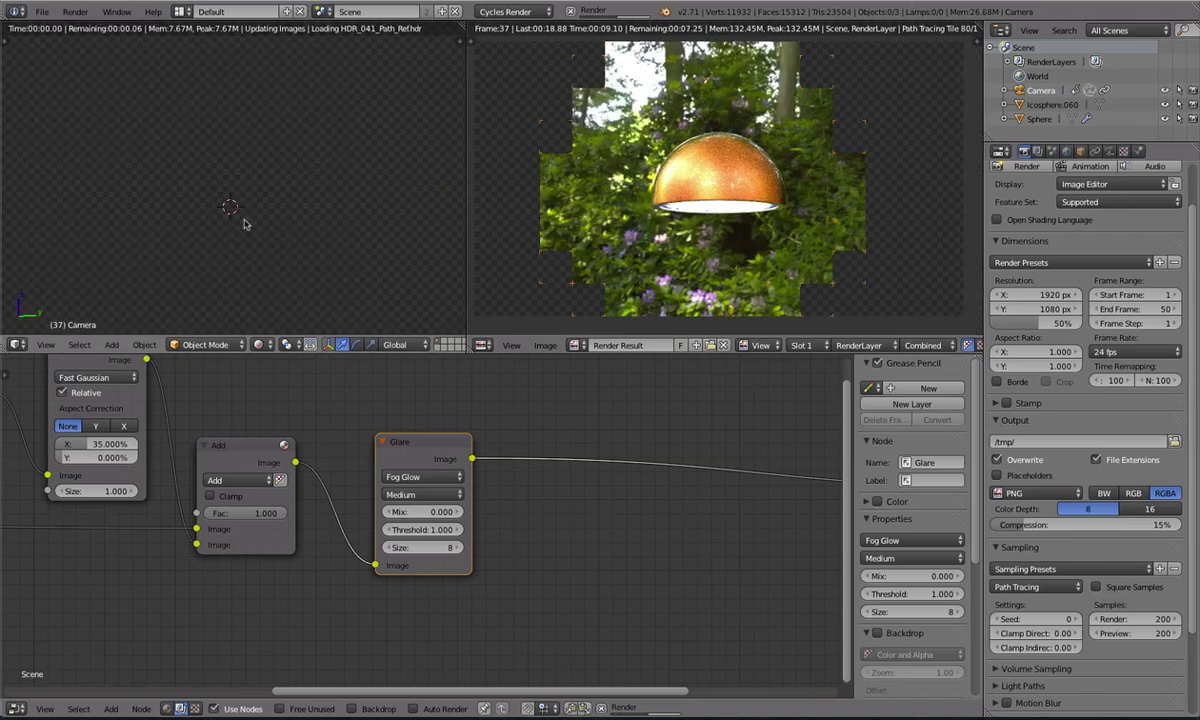
{"action": "scroll", "coordinate": [245, 224], "scroll_direction": "up", "scroll_amount": 4}
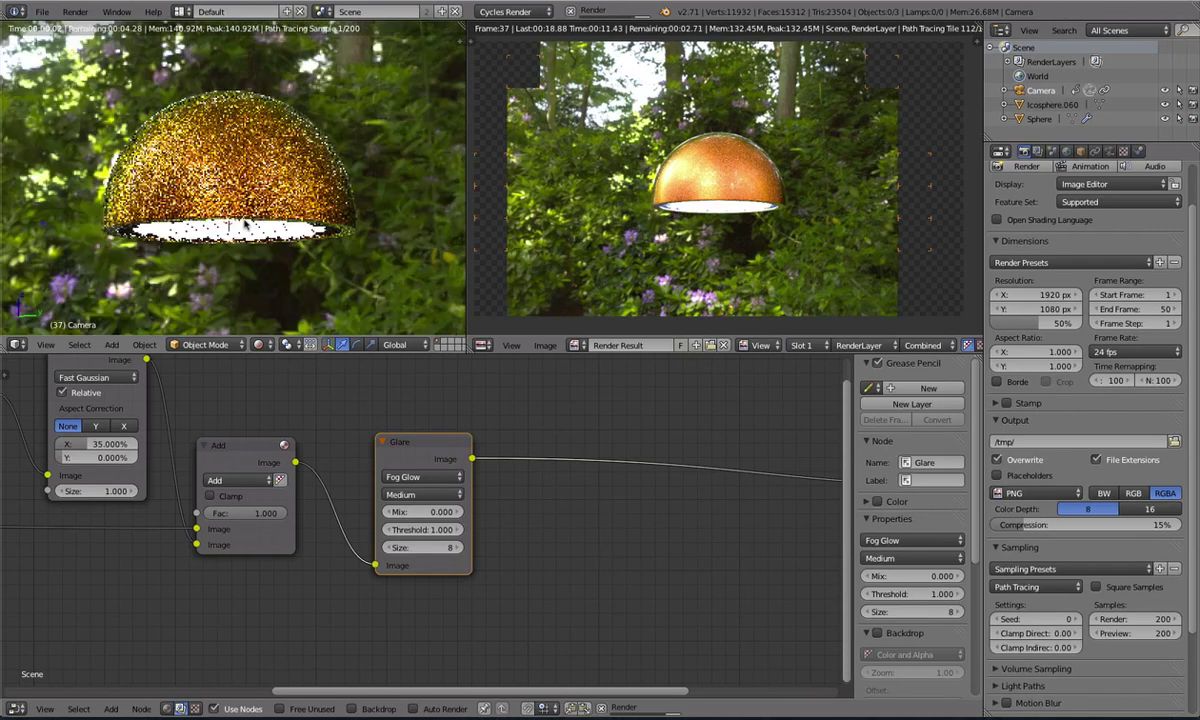
{"action": "scroll", "coordinate": [245, 224], "scroll_direction": "down", "scroll_amount": 1}
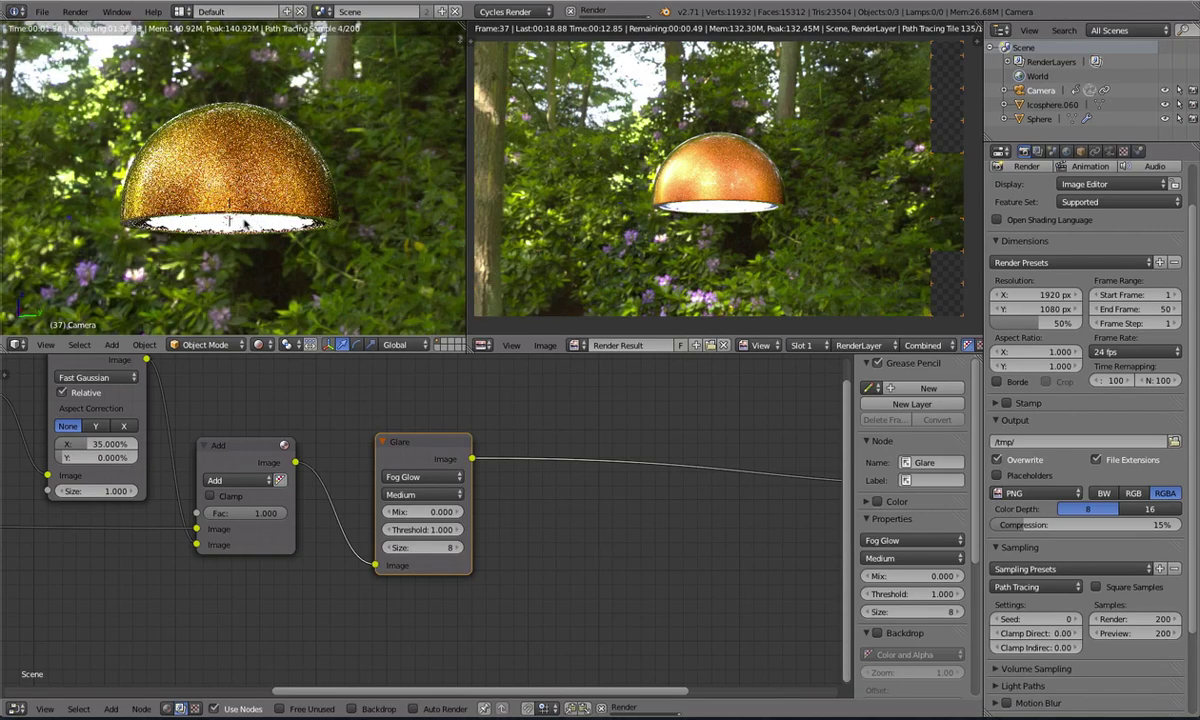
{"action": "scroll", "coordinate": [884, 167], "scroll_direction": "up", "scroll_amount": 1}
{"action": "scroll", "coordinate": [830, 156], "scroll_direction": "down", "scroll_amount": 3}
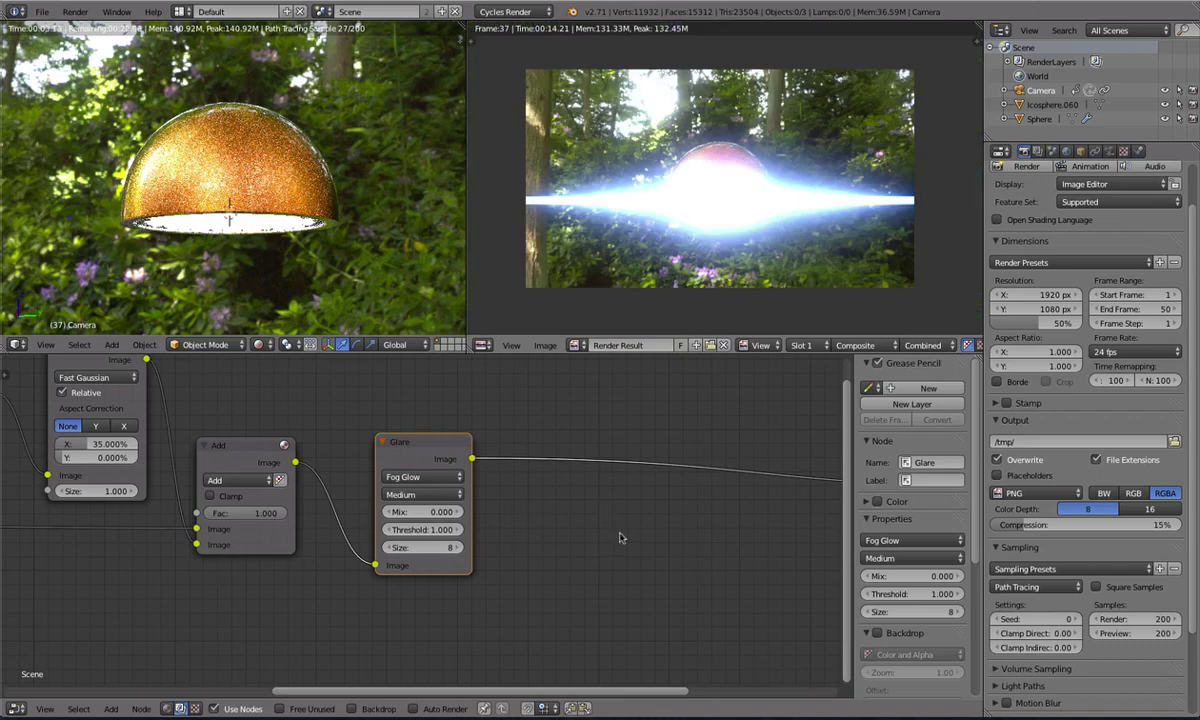
{"action": "scroll", "coordinate": [834, 165], "scroll_direction": "up", "scroll_amount": 1}
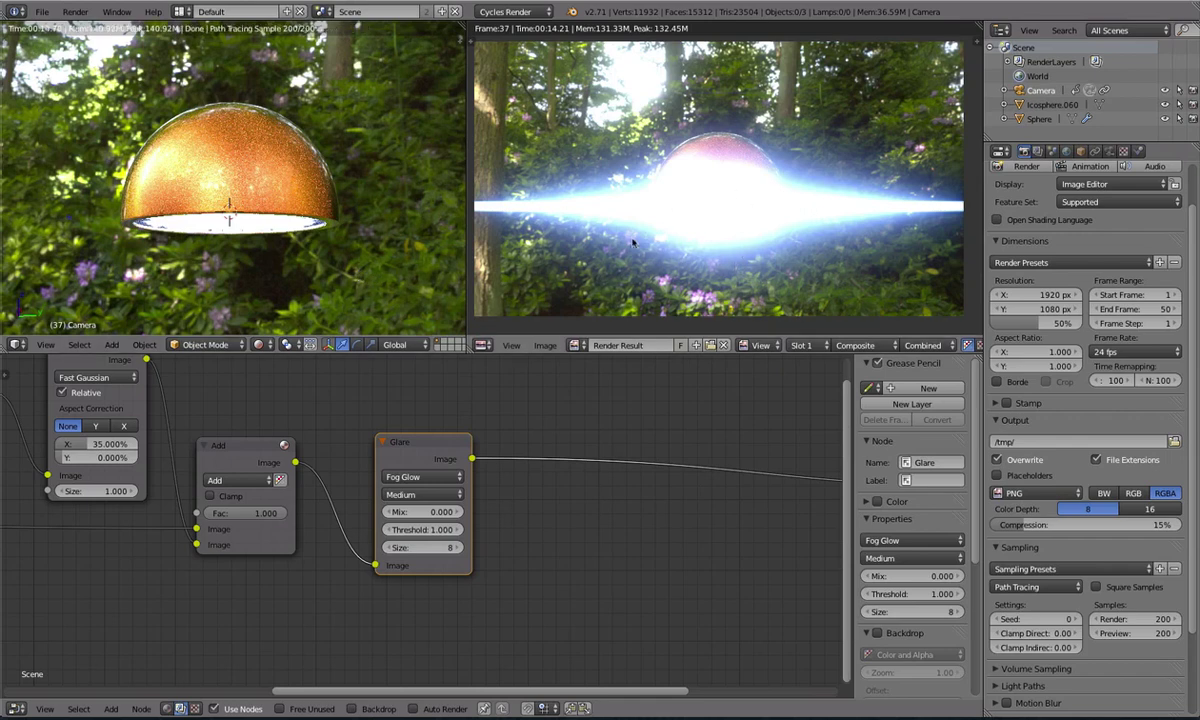
Set the Glare node's quality to High and check the tighter glow in the composited render
{"action": "middle_click_drag", "start_coordinate": [427, 482], "coordinate": [312, 468]}
{"action": "left_click", "coordinate": [306, 480]}
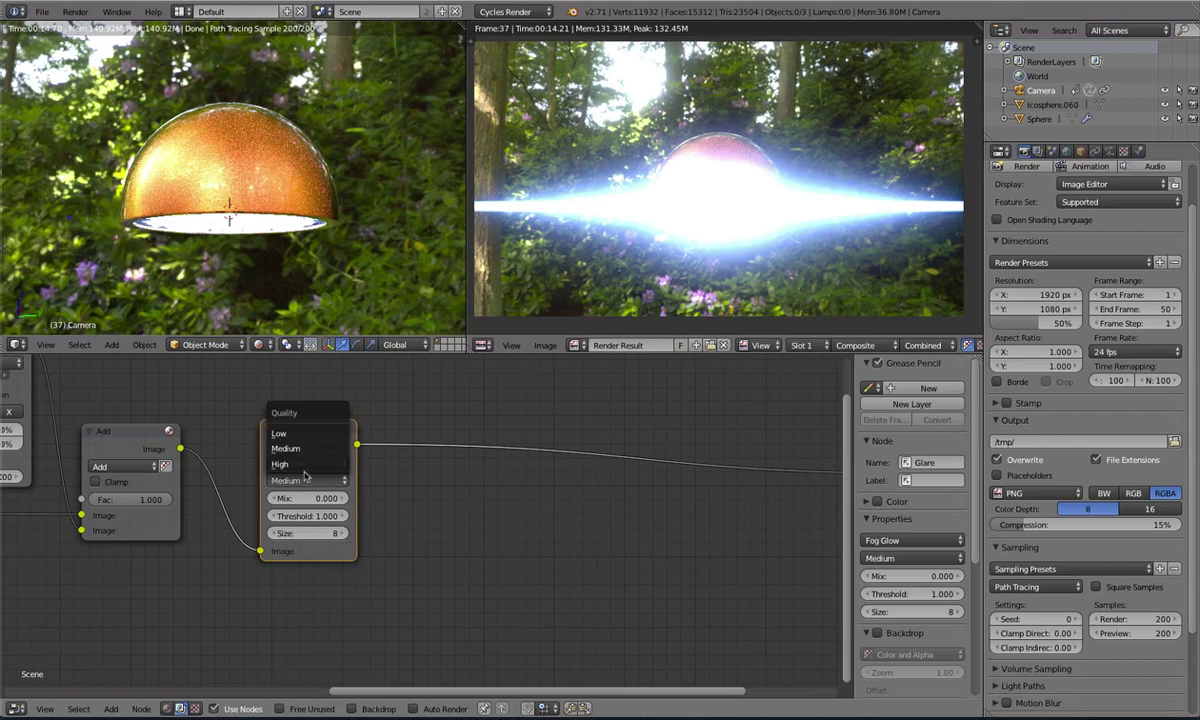
{"action": "left_click", "coordinate": [303, 465]}
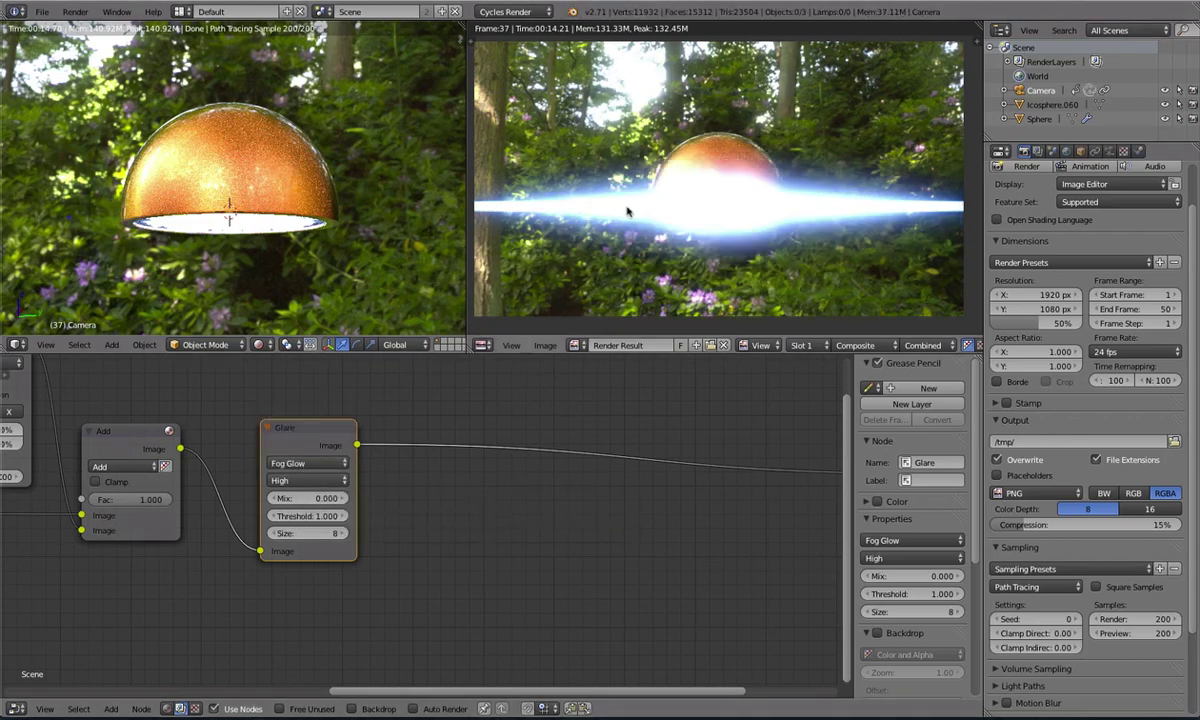
{"action": "scroll", "coordinate": [628, 208], "scroll_direction": "down", "scroll_amount": 1}
{"action": "scroll", "coordinate": [713, 197], "scroll_direction": "up", "scroll_amount": 1}
{"action": "scroll", "coordinate": [617, 200], "scroll_direction": "down", "scroll_amount": 1}
{"action": "scroll", "coordinate": [540, 470], "scroll_direction": "down", "scroll_amount": 6}
Move the Composite node farther from the Glare node to make room for more nodes
{"action": "middle_click_drag", "start_coordinate": [530, 489], "coordinate": [448, 484]}
{"action": "key", "text": "shift+a"}
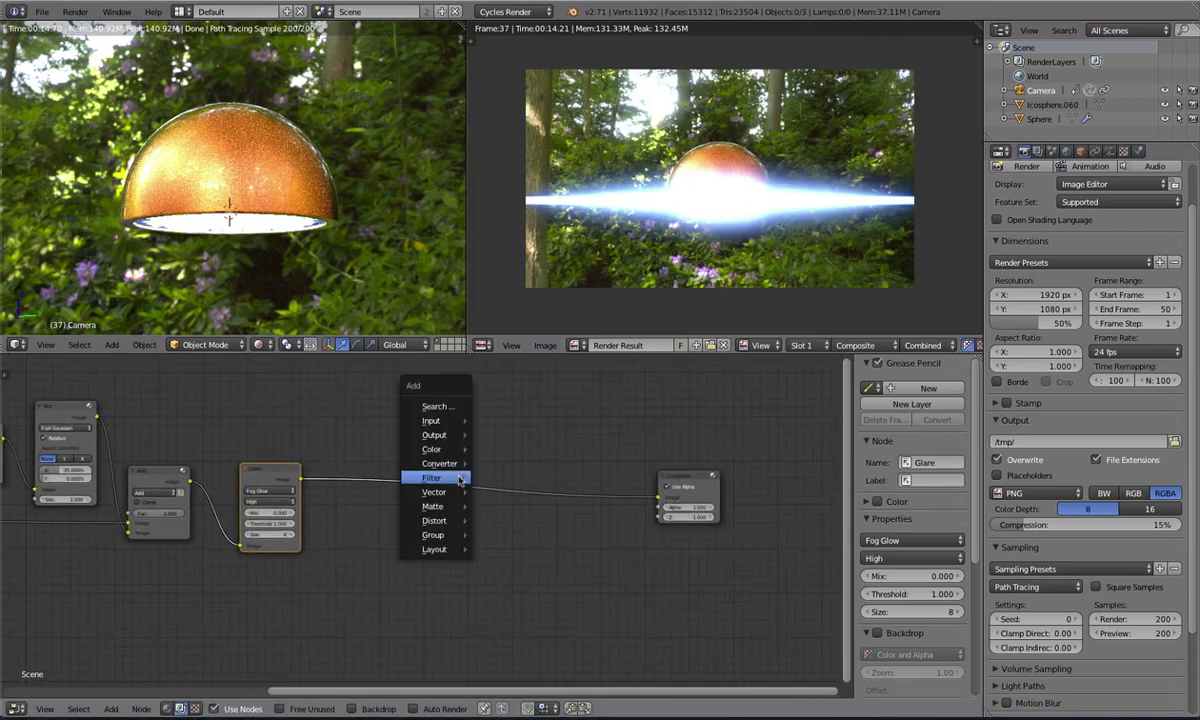
{"action": "scroll", "coordinate": [160, 525], "scroll_direction": "down", "scroll_amount": 3}
{"action": "scroll", "coordinate": [470, 488], "scroll_direction": "up", "scroll_amount": 1}
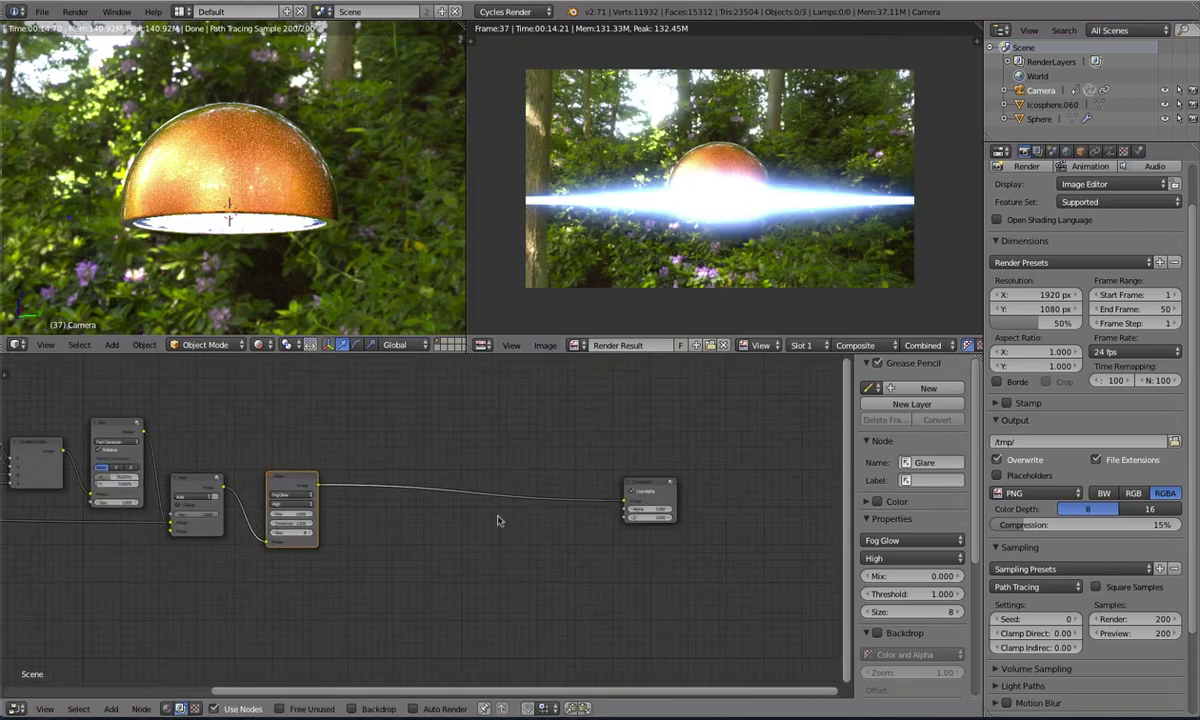
{"action": "right_click", "coordinate": [654, 491]}
{"action": "key", "text": "Escape"}
{"action": "right_click_drag", "start_coordinate": [651, 489], "coordinate": [779, 467]}
{"action": "scroll", "coordinate": [185, 548], "scroll_direction": "down", "scroll_amount": 1}
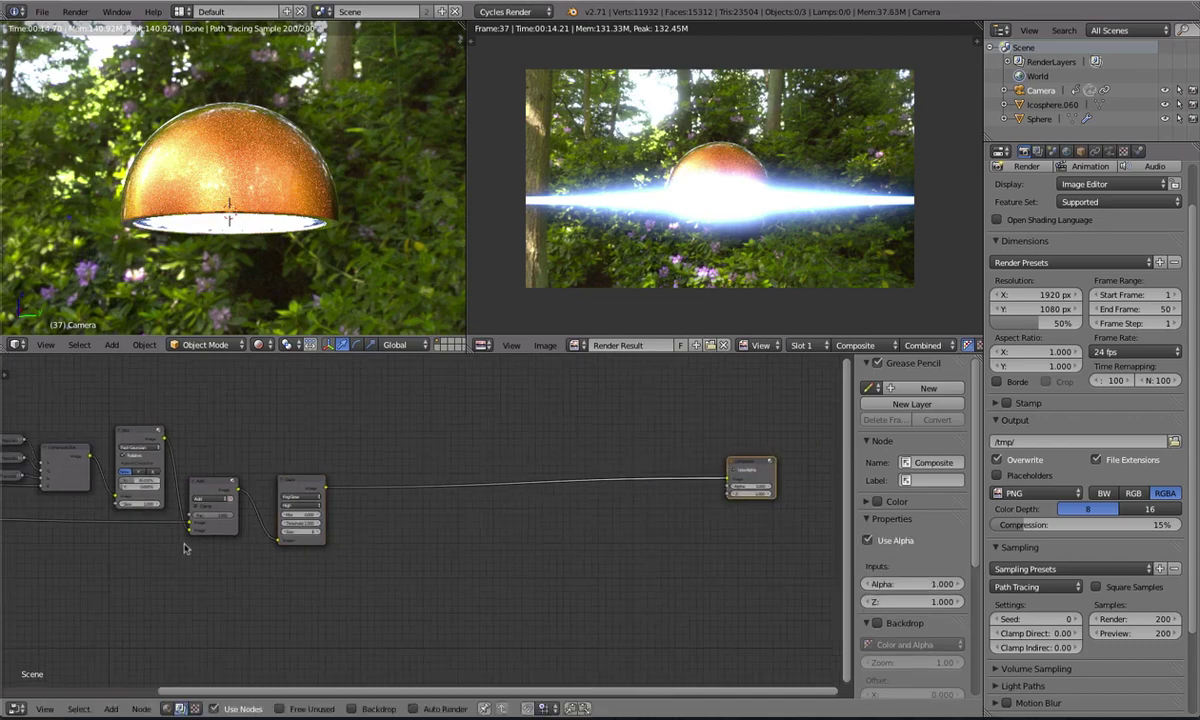
{"action": "scroll", "coordinate": [215, 499], "scroll_direction": "down", "scroll_amount": 1}
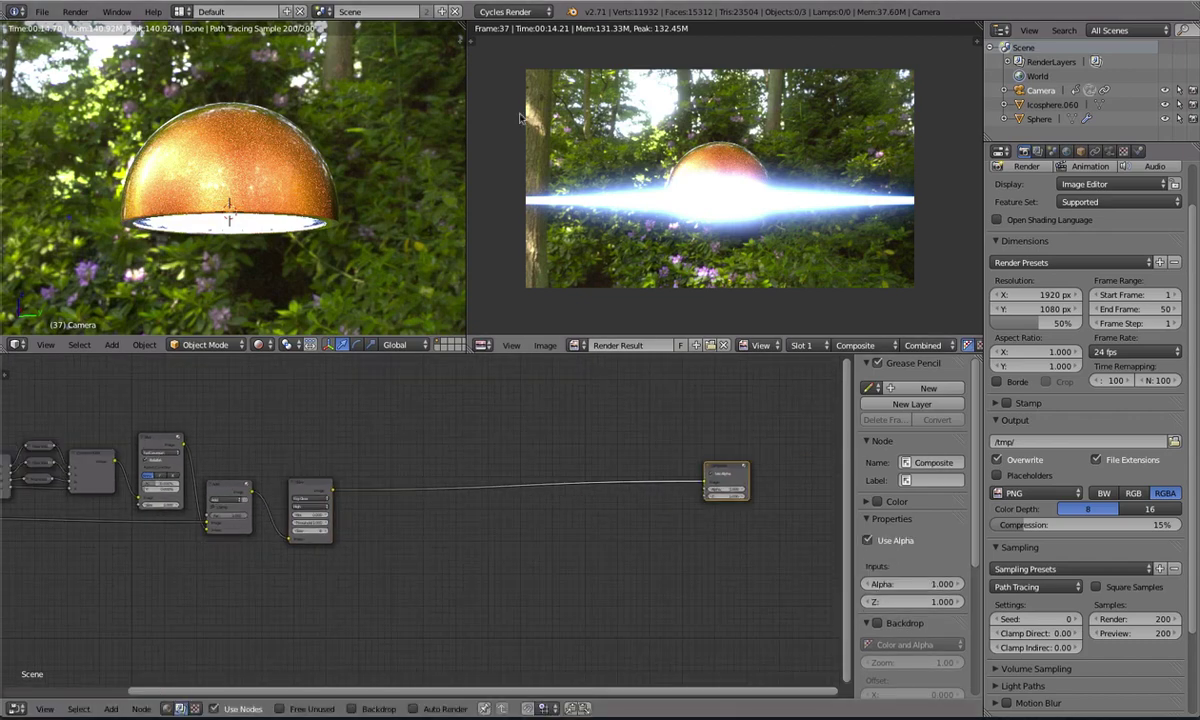
Examine the highlight streak in the composited render up close and shift the Composite node slightly
{"action": "scroll", "coordinate": [727, 210], "scroll_direction": "up", "scroll_amount": 2}
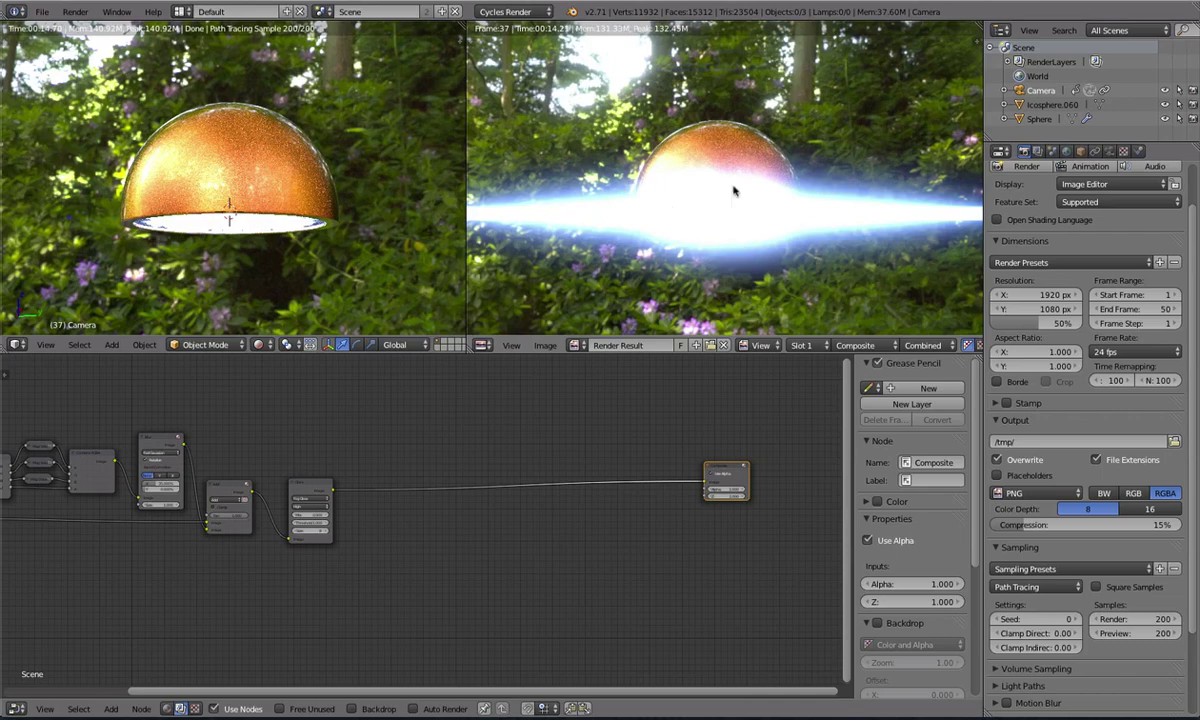
{"action": "scroll", "coordinate": [400, 637], "scroll_direction": "up", "scroll_amount": 4}
{"action": "scroll", "coordinate": [341, 484], "scroll_direction": "down", "scroll_amount": 1}
{"action": "key", "text": "g"}
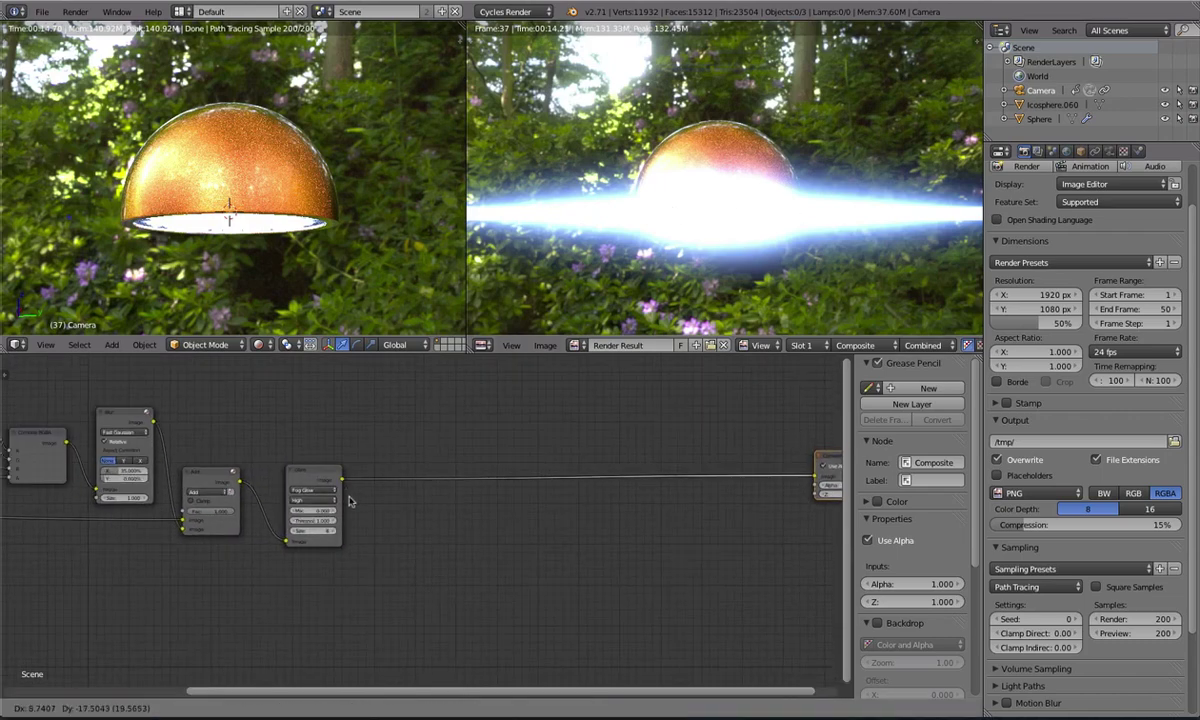
{"action": "left_click", "coordinate": [349, 500]}
Duplicate the Separate RGBA, three Map Value and Combine RGBA nodes and place the copies after the Glare node
{"action": "scroll", "coordinate": [349, 500], "scroll_direction": "down", "scroll_amount": 1}
{"action": "middle_click_drag", "start_coordinate": [349, 500], "coordinate": [479, 487]}
{"action": "key", "text": "b"}
{"action": "left_click_drag", "start_coordinate": [188, 478], "coordinate": [28, 400]}
{"action": "key", "text": "g"}
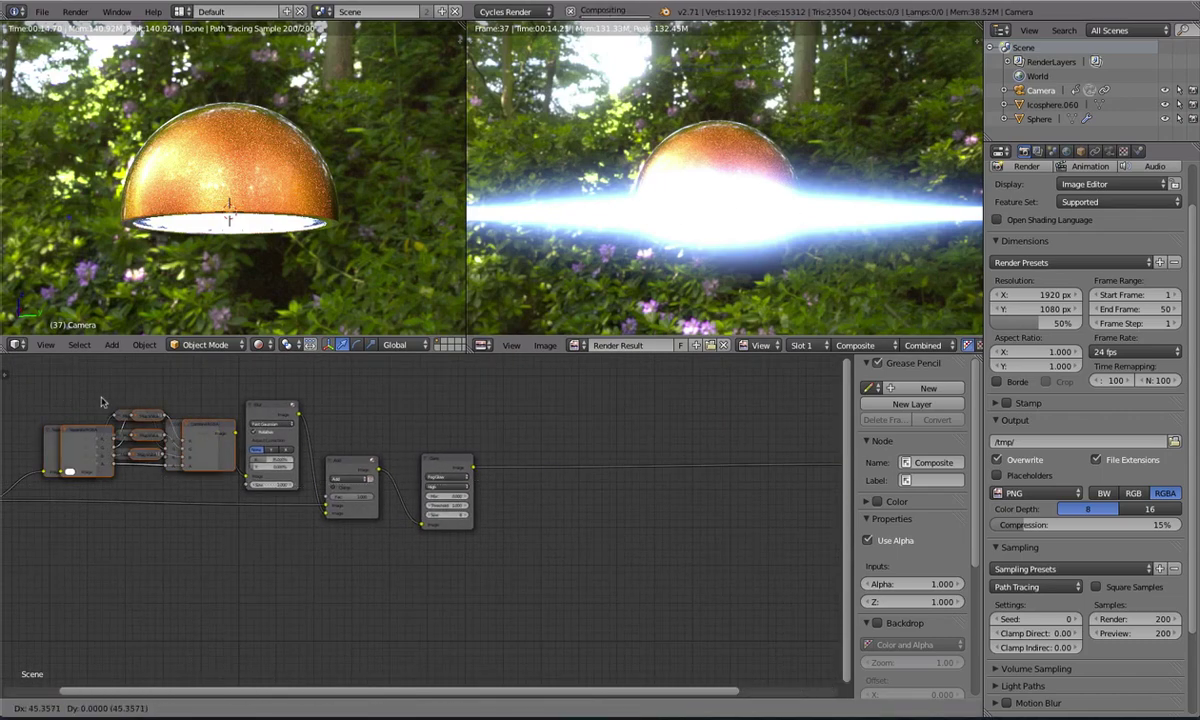
{"action": "left_click", "coordinate": [578, 491]}
Connect the Glare output to the copied Separate RGBA and the copied Combine RGBA output to the Composite image input
{"action": "left_click_drag", "start_coordinate": [467, 468], "coordinate": [540, 562]}
{"action": "middle_click_drag", "start_coordinate": [586, 549], "coordinate": [442, 528]}
{"action": "scroll", "coordinate": [549, 508], "scroll_direction": "up", "scroll_amount": 5}
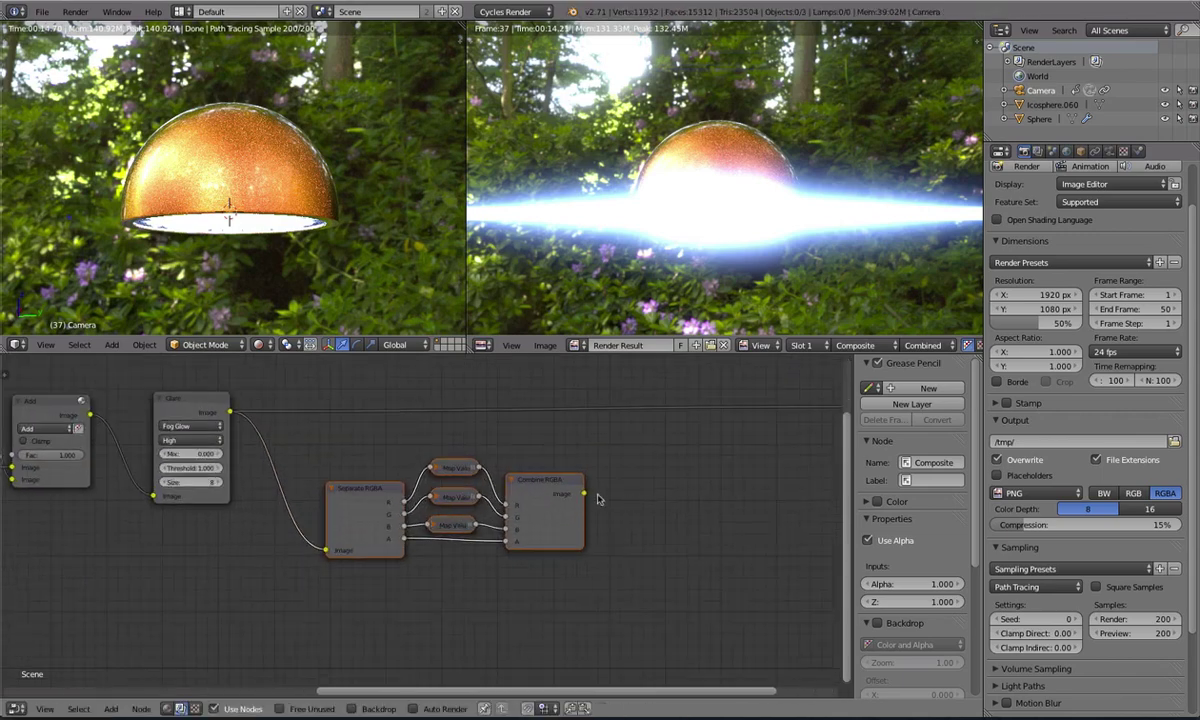
{"action": "middle_click_drag", "start_coordinate": [591, 505], "coordinate": [467, 538]}
{"action": "left_click_drag", "start_coordinate": [463, 530], "coordinate": [749, 440]}
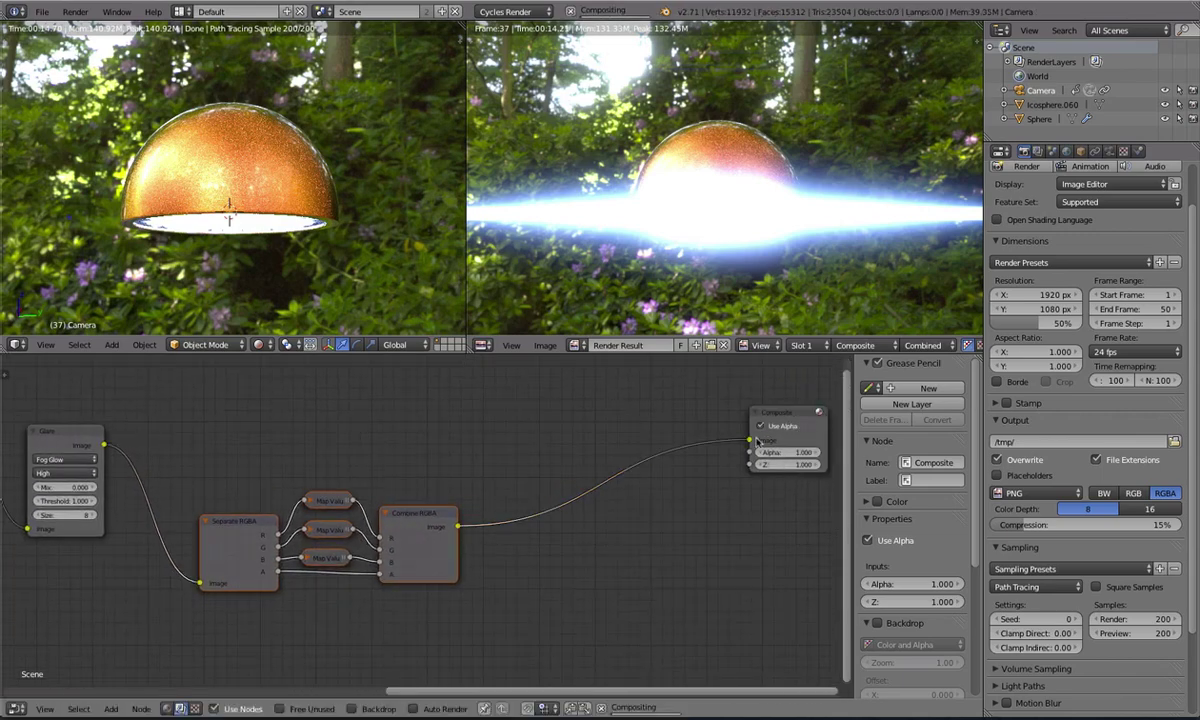
{"action": "scroll", "coordinate": [706, 210], "scroll_direction": "up", "scroll_amount": 2}
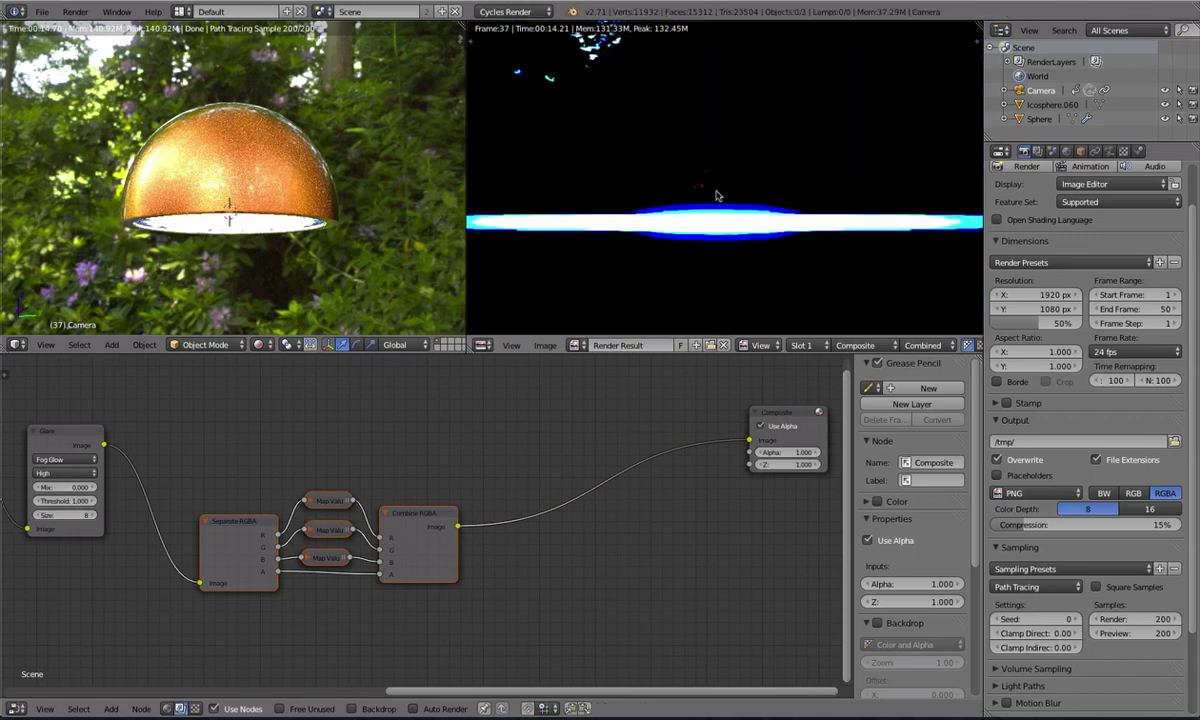
Move the copied Combine RGBA node farther out and set the red channel's Map Value offset to -11
{"action": "scroll", "coordinate": [684, 246], "scroll_direction": "down", "scroll_amount": 2}
{"action": "middle_click_drag", "start_coordinate": [277, 590], "coordinate": [370, 532]}
{"action": "scroll", "coordinate": [370, 532], "scroll_direction": "up", "scroll_amount": 3}
{"action": "scroll", "coordinate": [424, 466], "scroll_direction": "up", "scroll_amount": 2}
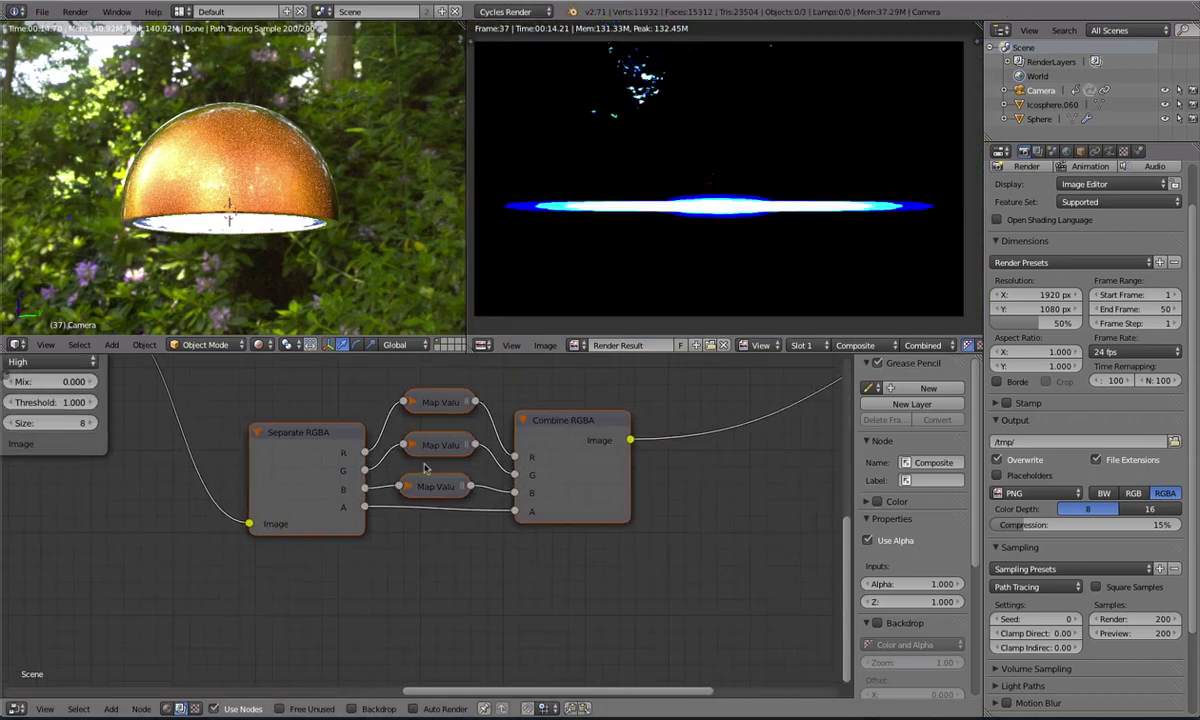
{"action": "left_click_drag", "start_coordinate": [566, 431], "coordinate": [616, 446]}
{"action": "left_click", "coordinate": [420, 404]}
{"action": "left_click", "coordinate": [413, 403]}
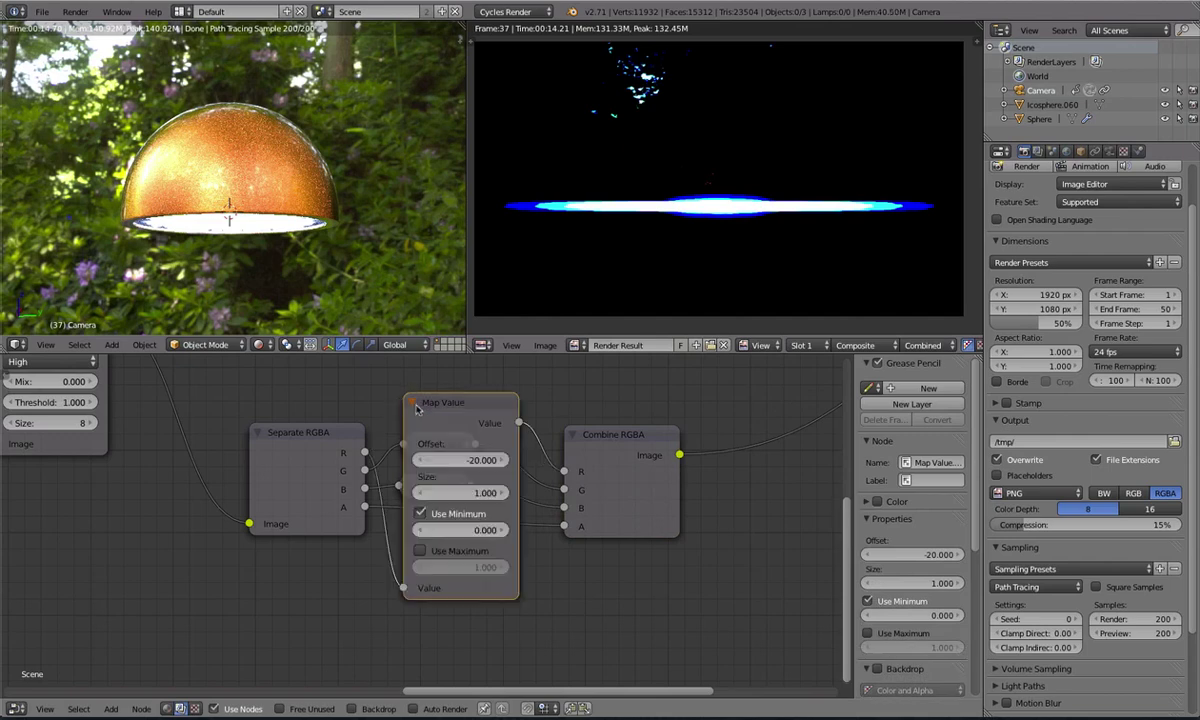
{"action": "left_click", "coordinate": [474, 463]}
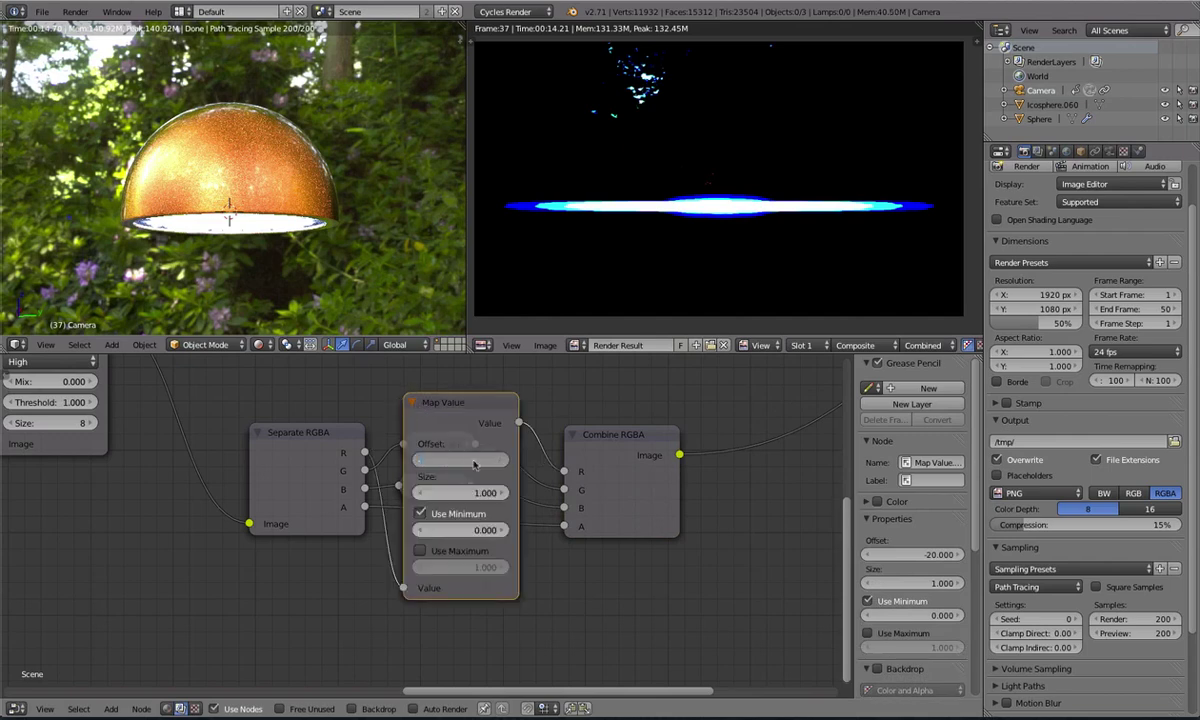
{"action": "type", "text": "-11"}
{"action": "key", "text": "Return"}
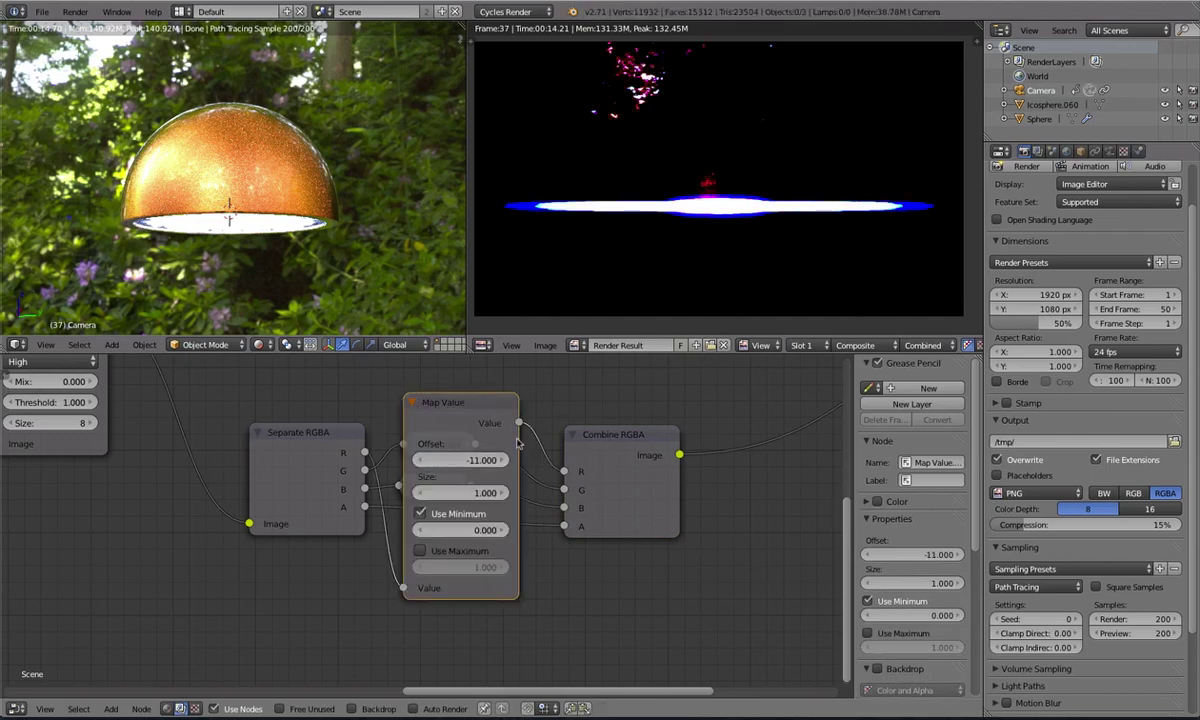
{"action": "left_click", "coordinate": [412, 403]}
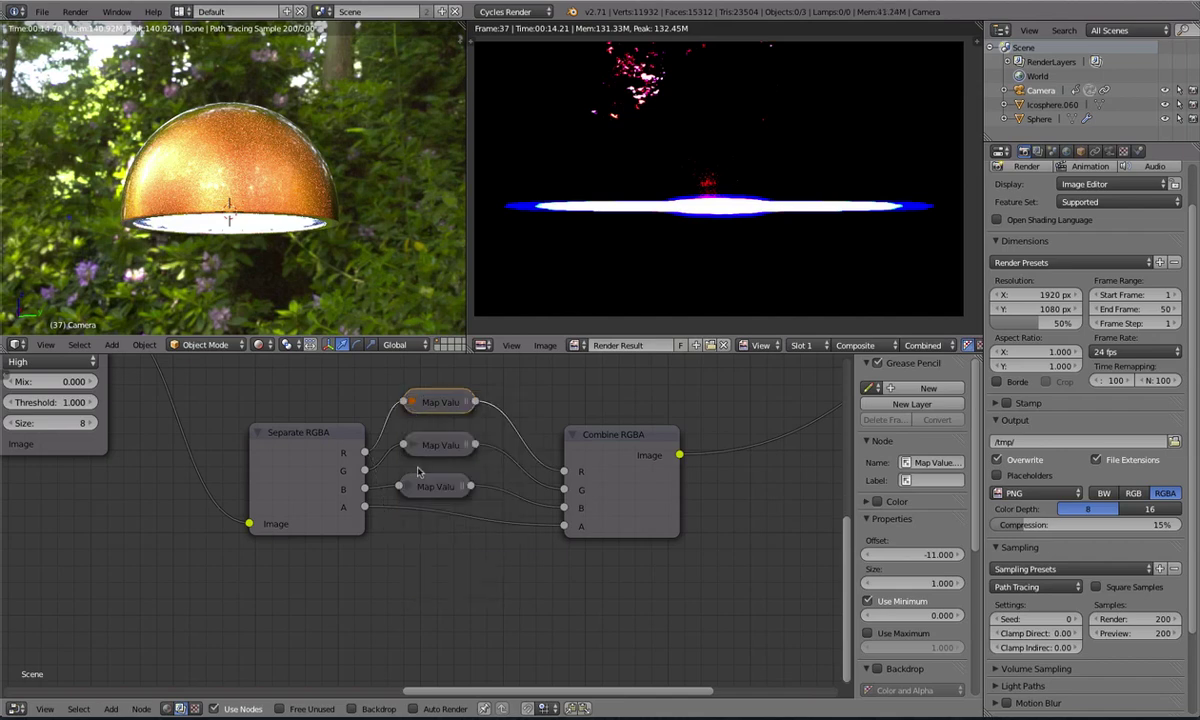
Set the offset of the copied green and blue channel Map Value nodes to -11
{"action": "left_click", "coordinate": [411, 444]}
{"action": "type", "text": "-11.000"}
{"action": "key", "text": "h"}
{"action": "left_click", "coordinate": [424, 487]}
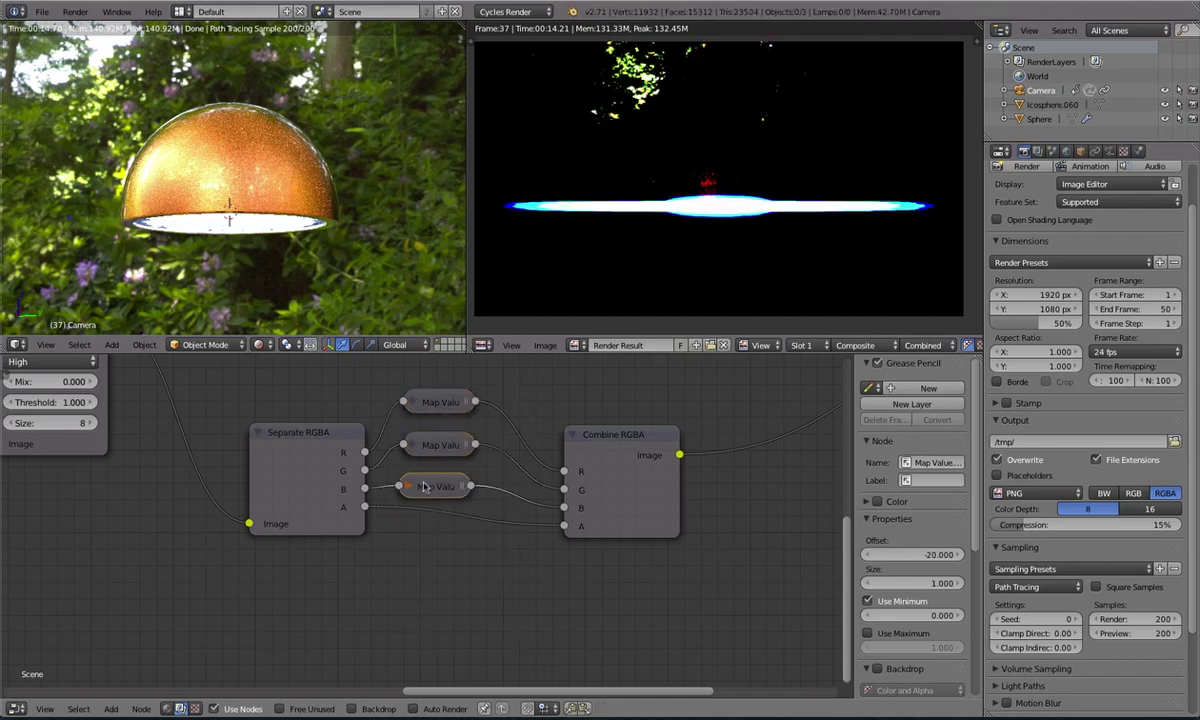
{"action": "key", "text": "h"}
{"action": "key", "text": "ctrl+v"}
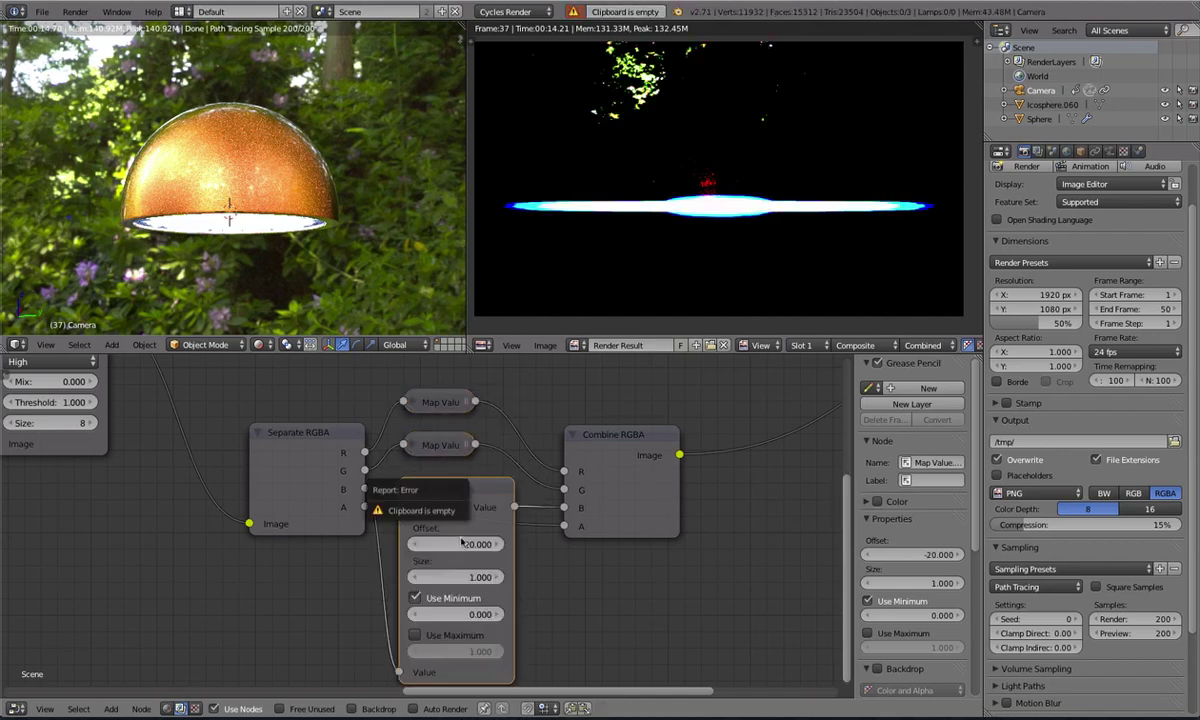
{"action": "type", "text": "-11.000"}
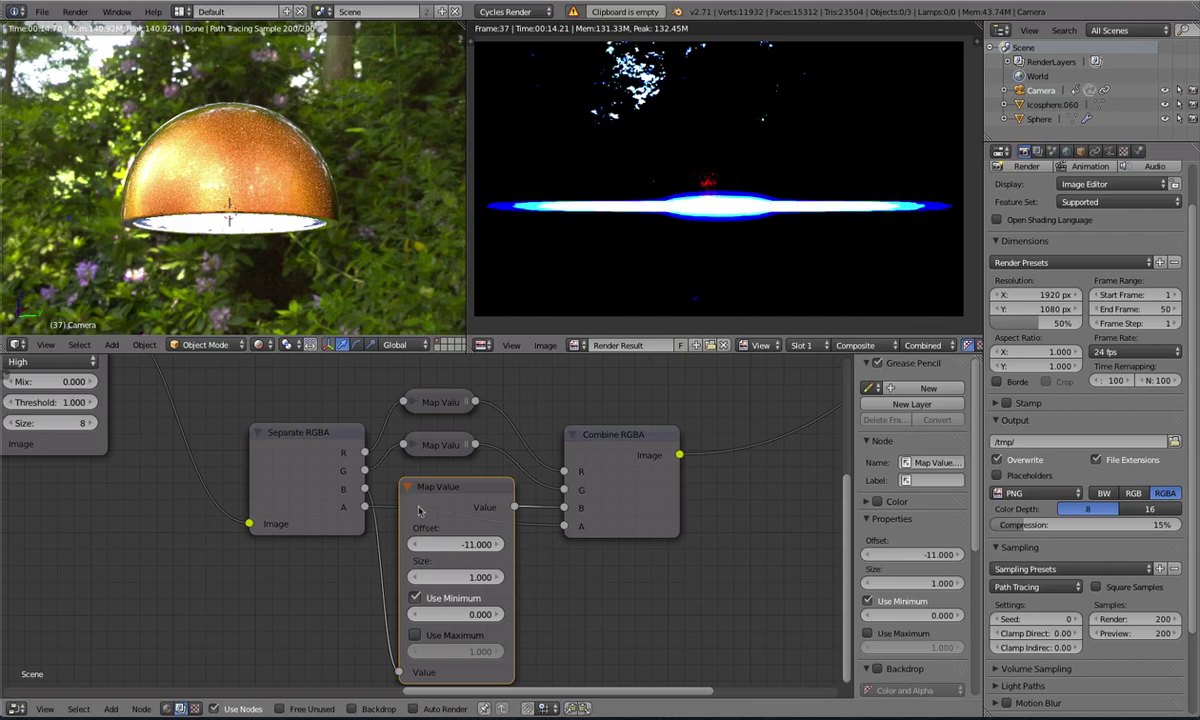
Set the size of the copied blue and green channel Map Value nodes to 0.8
{"action": "left_click", "coordinate": [455, 578]}
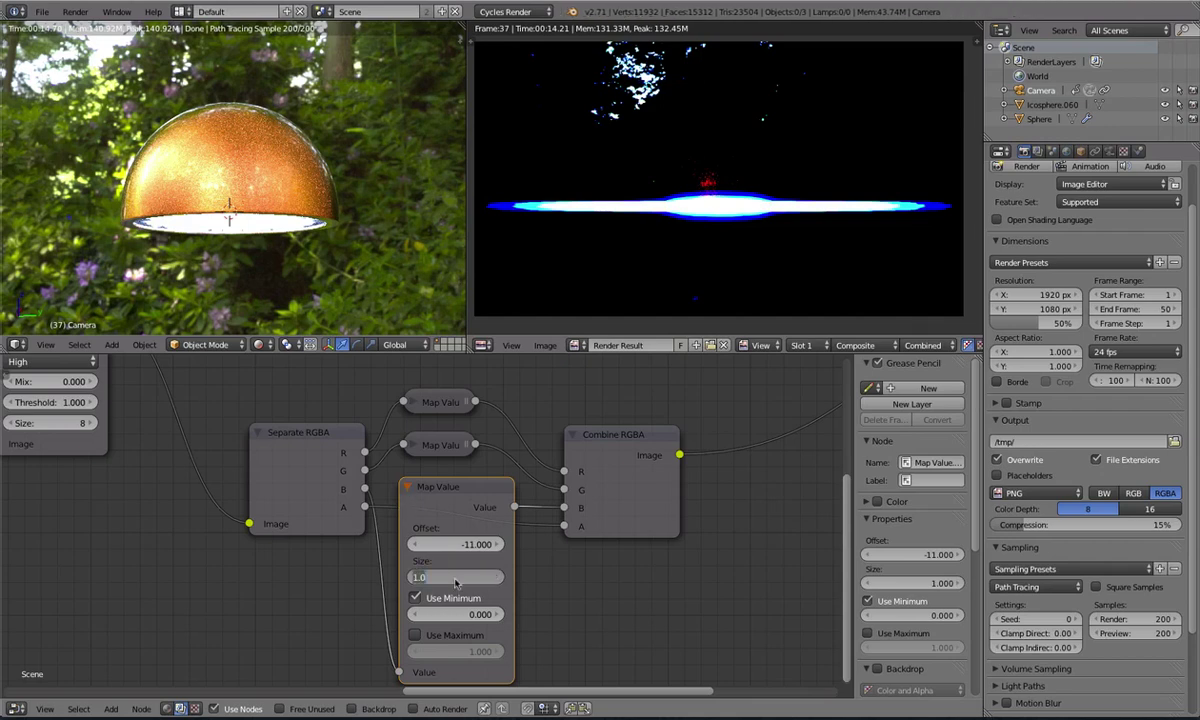
{"action": "type", "text": "0.8"}
{"action": "key", "text": "Return"}
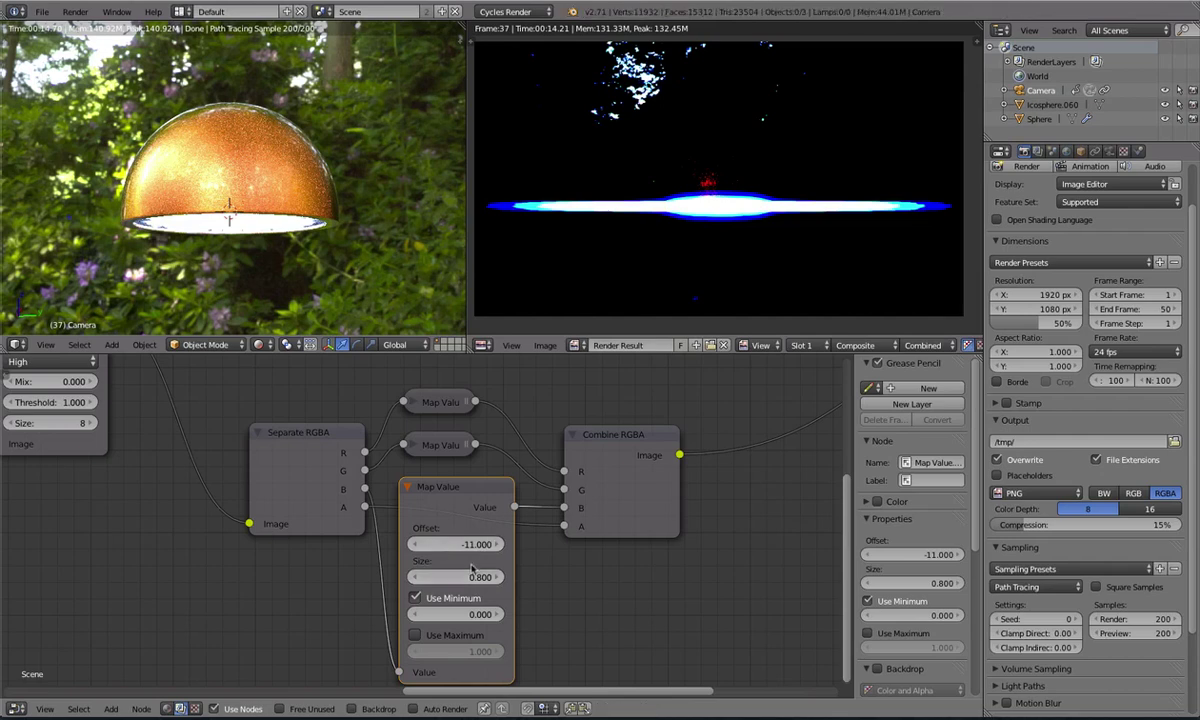
{"action": "left_click", "coordinate": [406, 487]}
{"action": "left_click", "coordinate": [405, 486]}
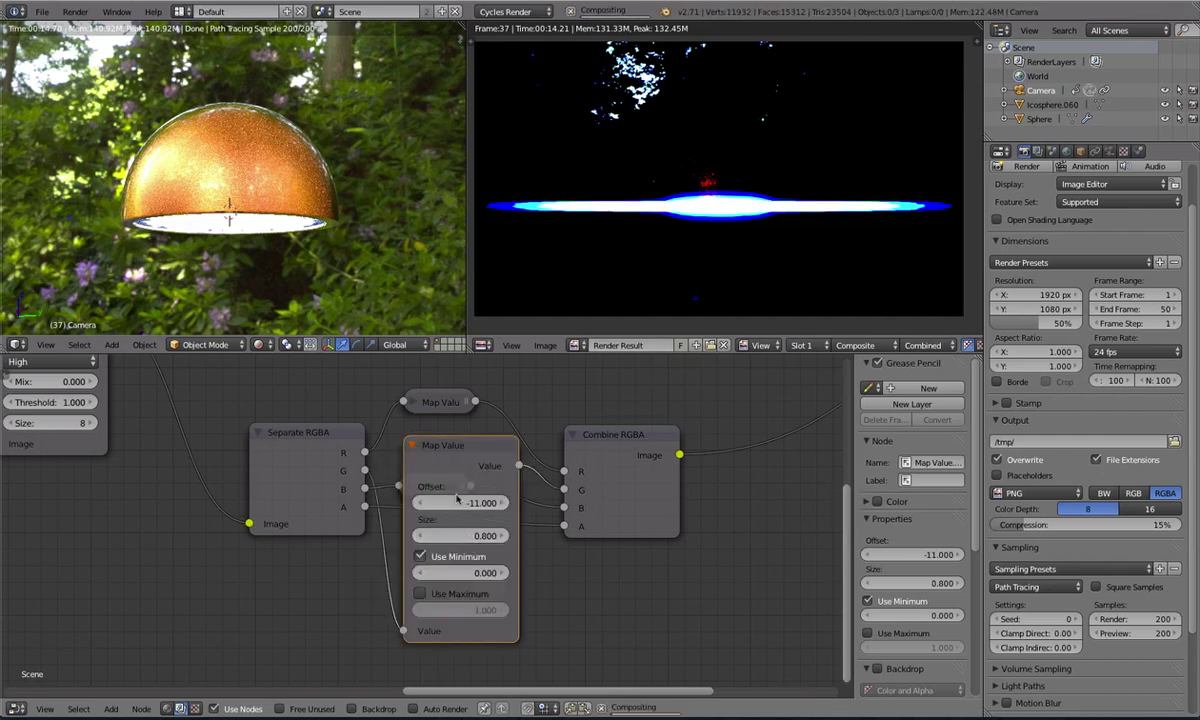
{"action": "left_click", "coordinate": [413, 446]}
Set the size of the copied red channel Map Value node to 0.8 and collapse the Map Value nodes
{"action": "left_click", "coordinate": [412, 403]}
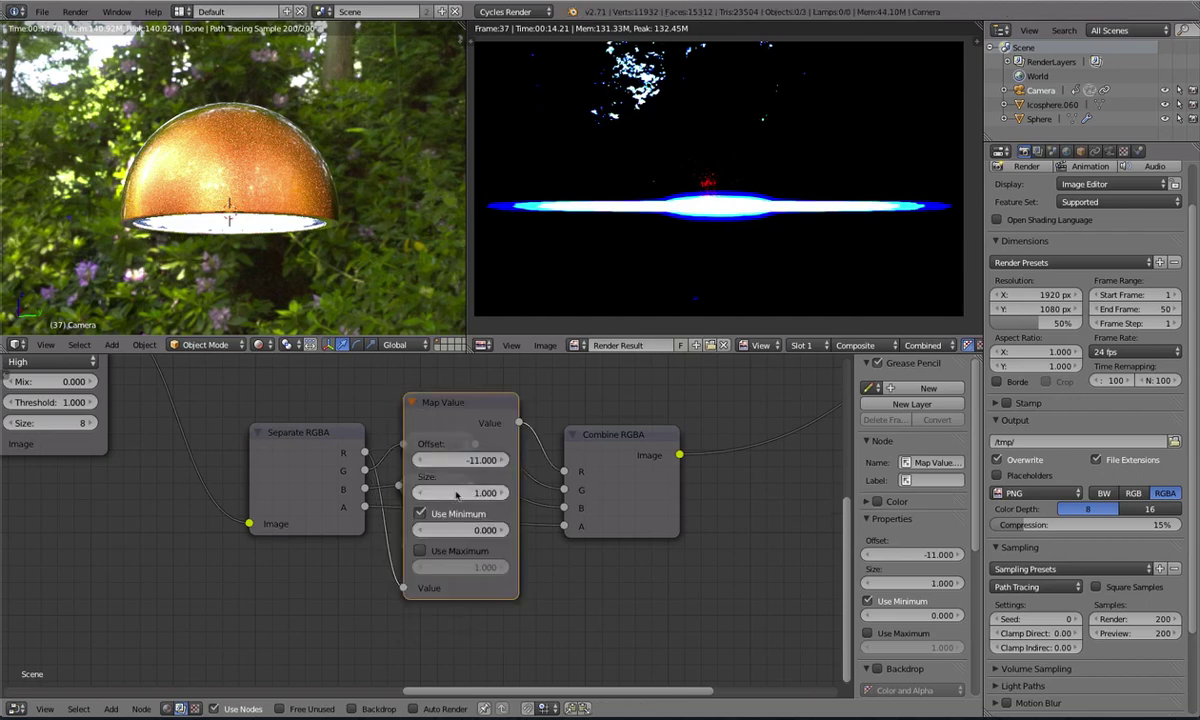
{"action": "type", "text": "0.800"}
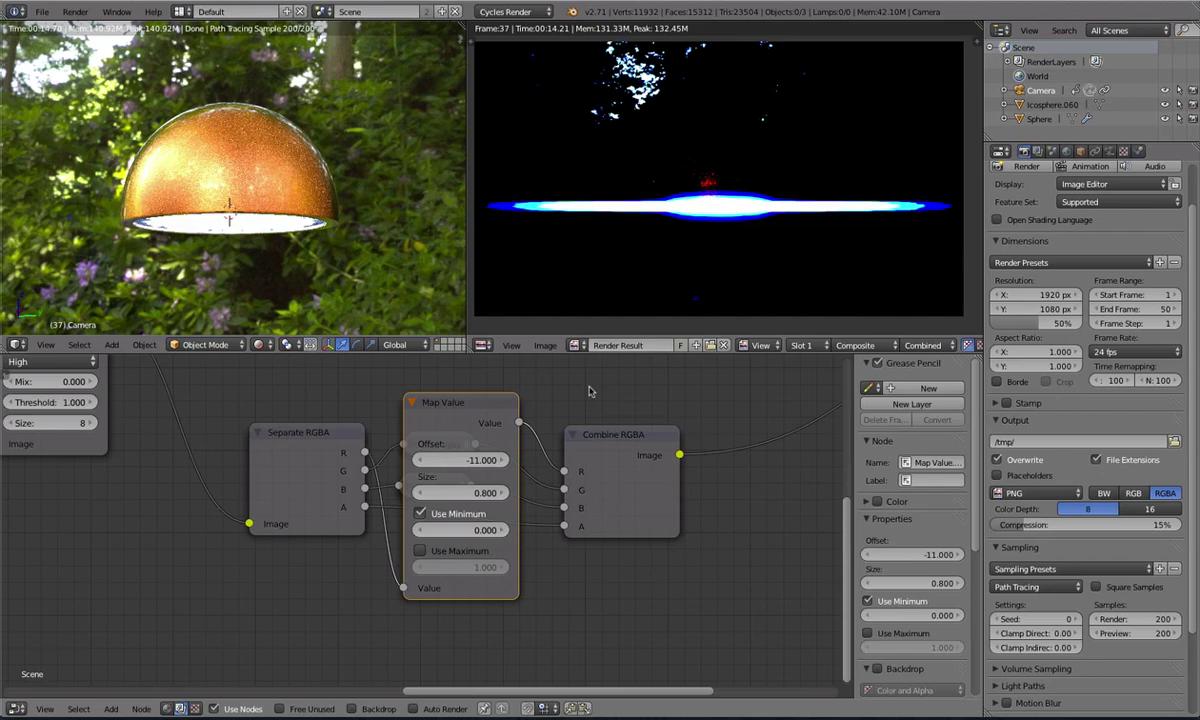
{"action": "scroll", "coordinate": [700, 249], "scroll_direction": "up", "scroll_amount": 1}
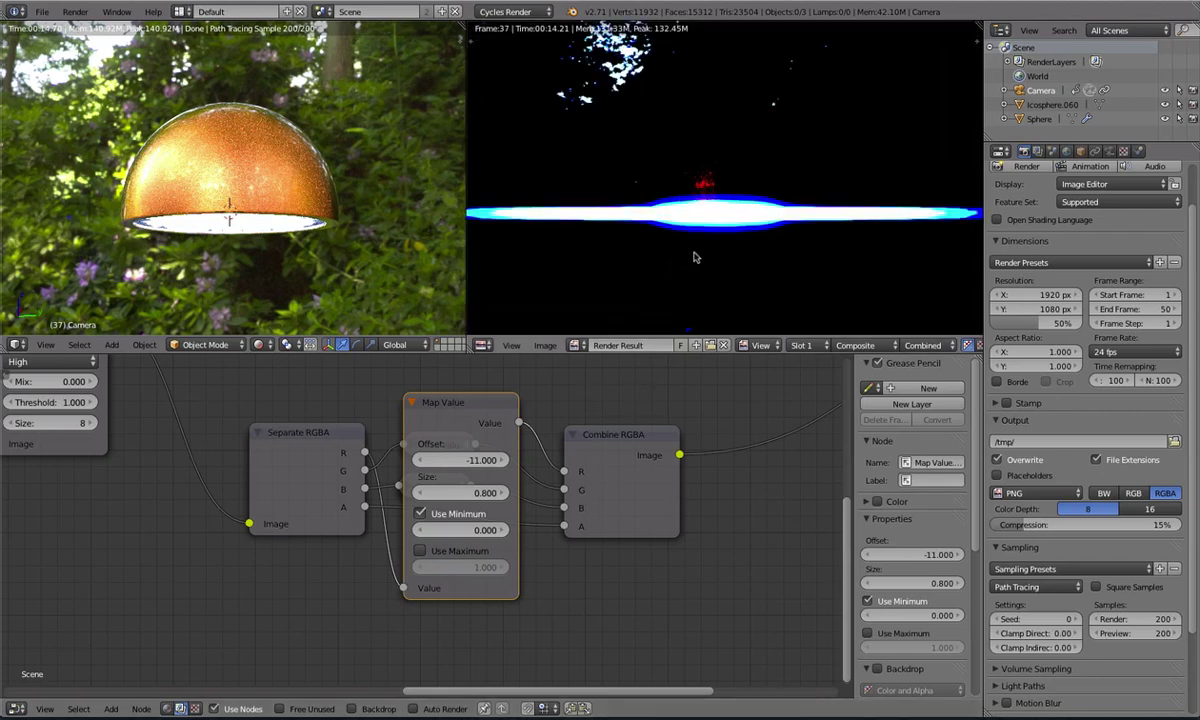
{"action": "scroll", "coordinate": [520, 416], "scroll_direction": "down", "scroll_amount": 1}
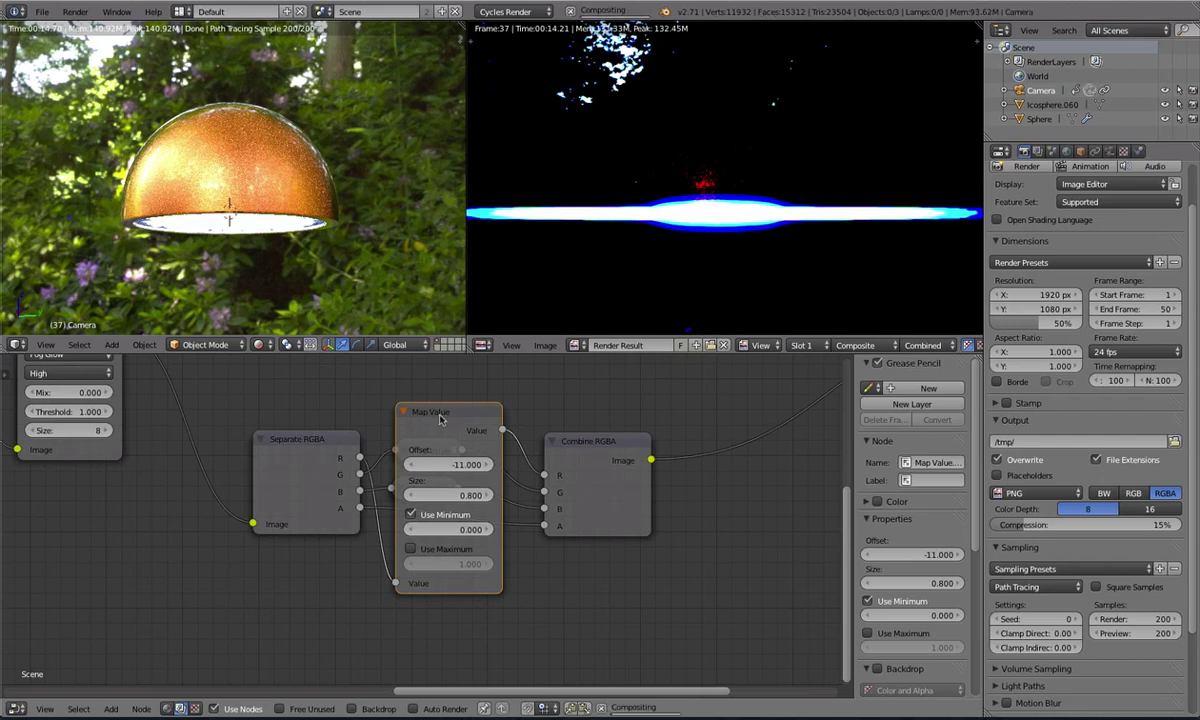
{"action": "left_click", "coordinate": [404, 413]}
{"action": "left_click", "coordinate": [406, 449]}
{"action": "left_click", "coordinate": [406, 449]}
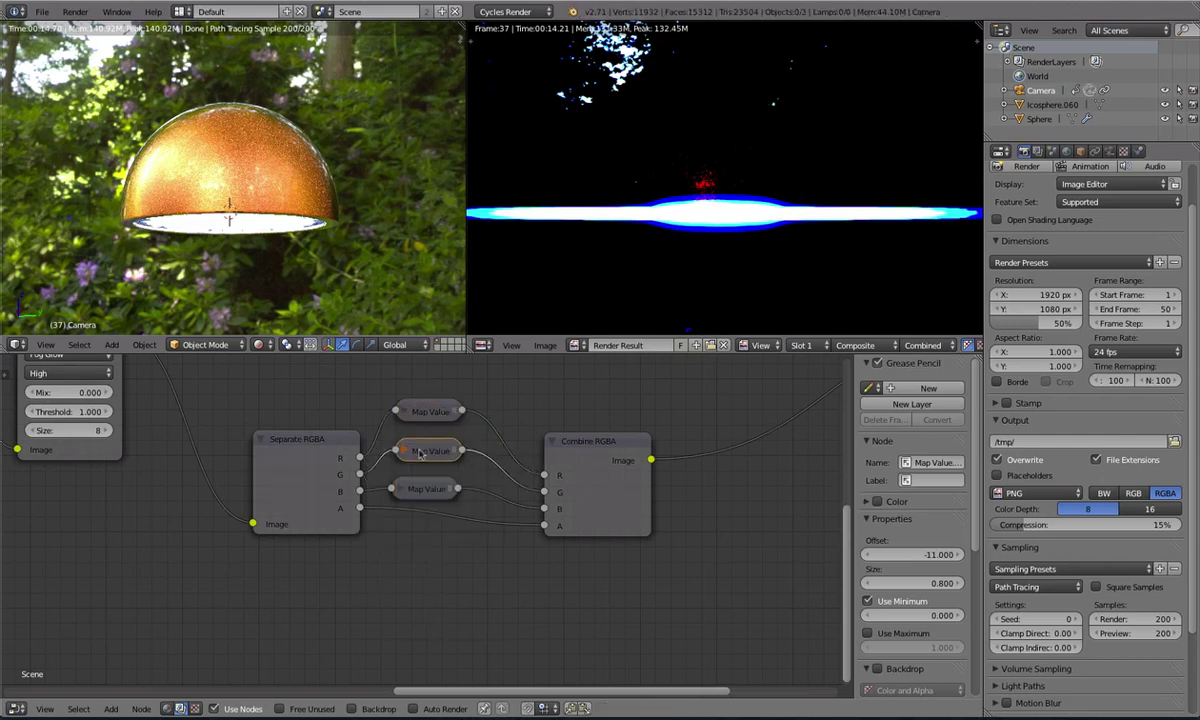
Examine the isolated highlights in the composited render and the node chain leading to the Composite node
{"action": "middle_click_drag", "start_coordinate": [706, 412], "coordinate": [497, 481]}
{"action": "scroll", "coordinate": [496, 483], "scroll_direction": "down", "scroll_amount": 1}
{"action": "scroll", "coordinate": [682, 146], "scroll_direction": "up", "scroll_amount": 2}
{"action": "middle_click_drag", "start_coordinate": [688, 132], "coordinate": [803, 330]}
{"action": "scroll", "coordinate": [803, 330], "scroll_direction": "down", "scroll_amount": 4}
{"action": "middle_click_drag", "start_coordinate": [800, 325], "coordinate": [728, 159]}
{"action": "scroll", "coordinate": [728, 159], "scroll_direction": "up", "scroll_amount": 6}
{"action": "scroll", "coordinate": [728, 159], "scroll_direction": "down", "scroll_amount": 5}
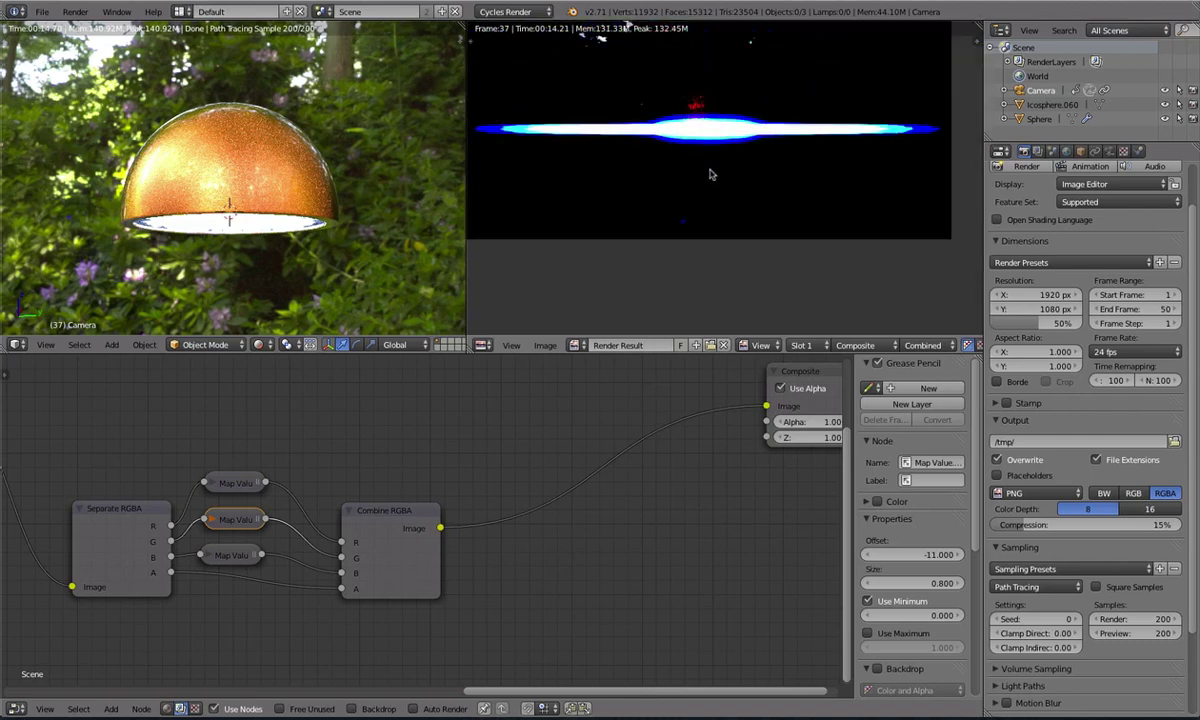
{"action": "middle_click_drag", "start_coordinate": [596, 218], "coordinate": [594, 291]}
{"action": "scroll", "coordinate": [593, 289], "scroll_direction": "up", "scroll_amount": 1}
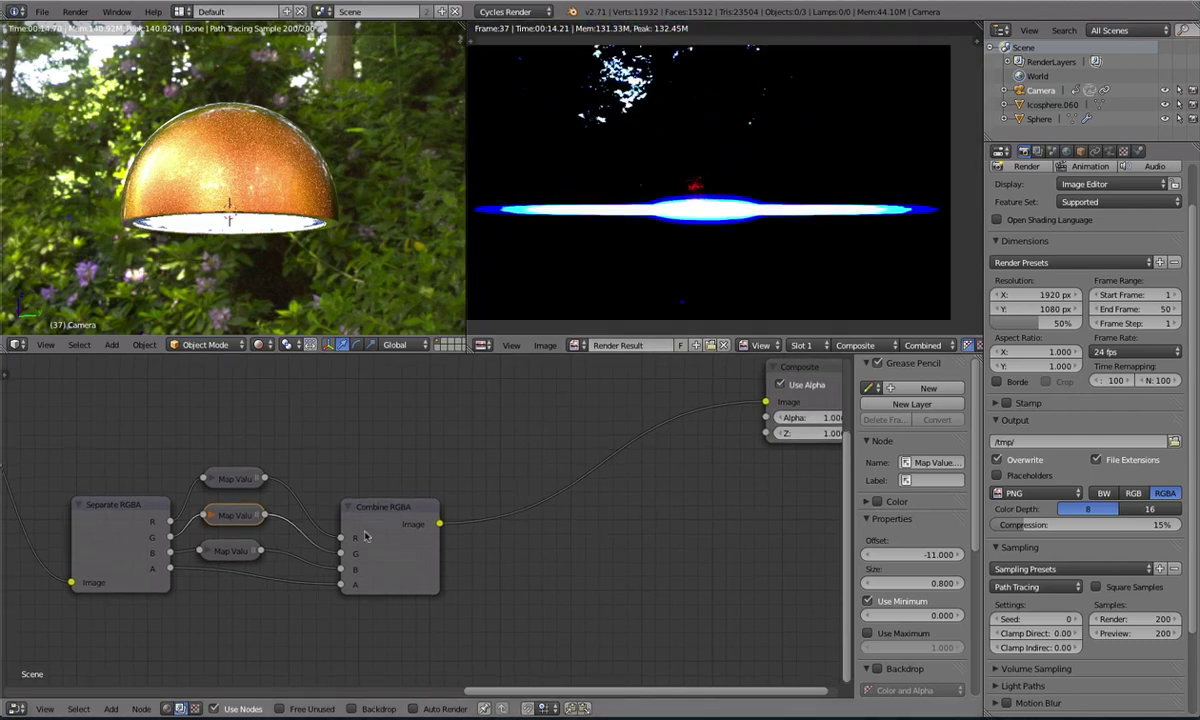
Move the copied Combine RGBA node closer to the Map Value nodes and tighten the spacing between them
{"action": "left_click_drag", "start_coordinate": [378, 524], "coordinate": [340, 505]}
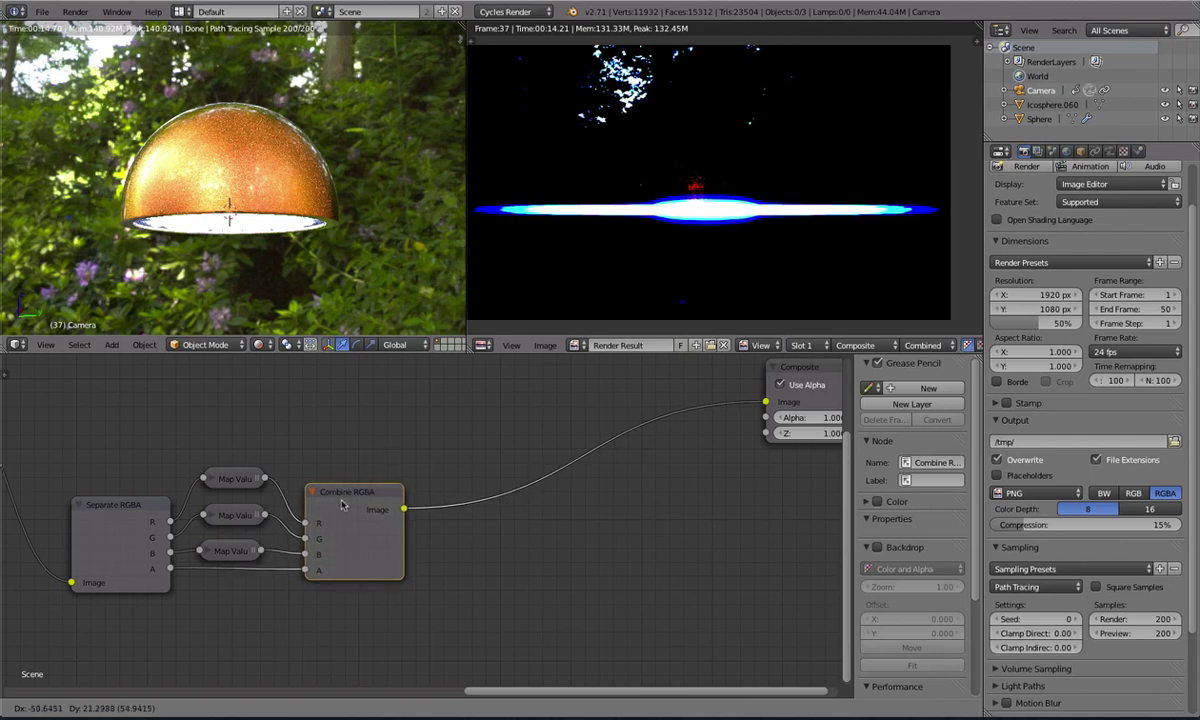
{"action": "left_click_drag", "start_coordinate": [224, 560], "coordinate": [226, 556]}
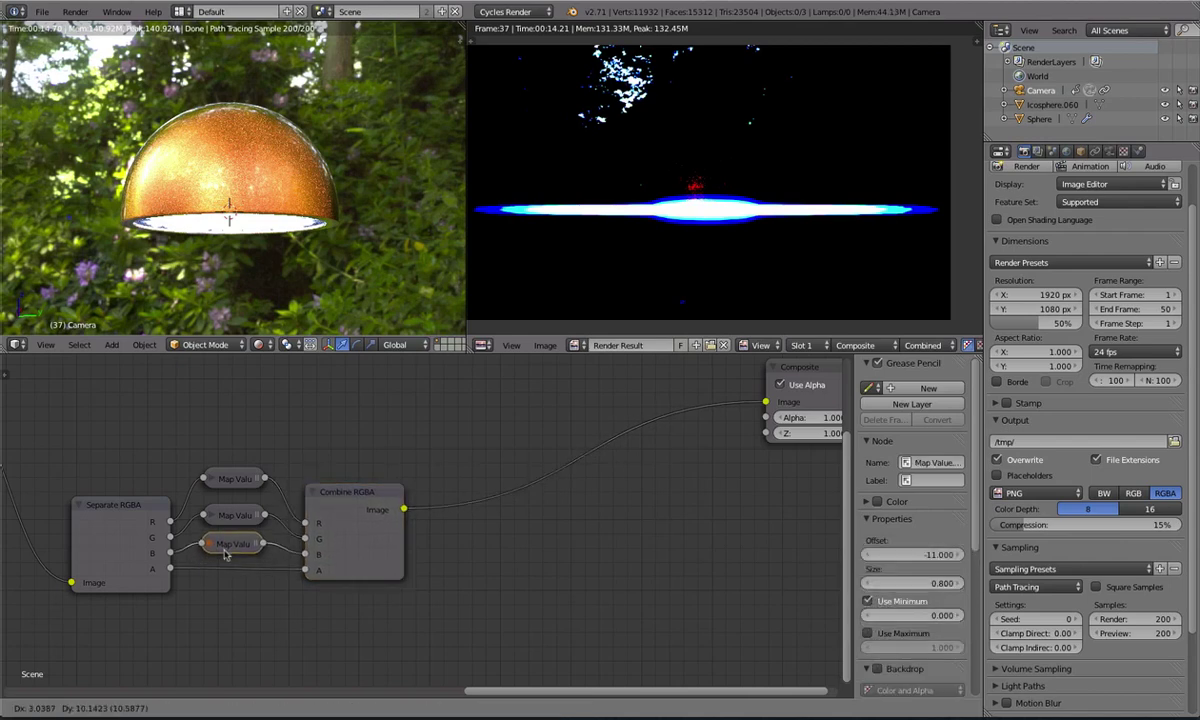
{"action": "left_click_drag", "start_coordinate": [226, 484], "coordinate": [228, 490]}
{"action": "scroll", "coordinate": [313, 437], "scroll_direction": "down", "scroll_amount": 5}
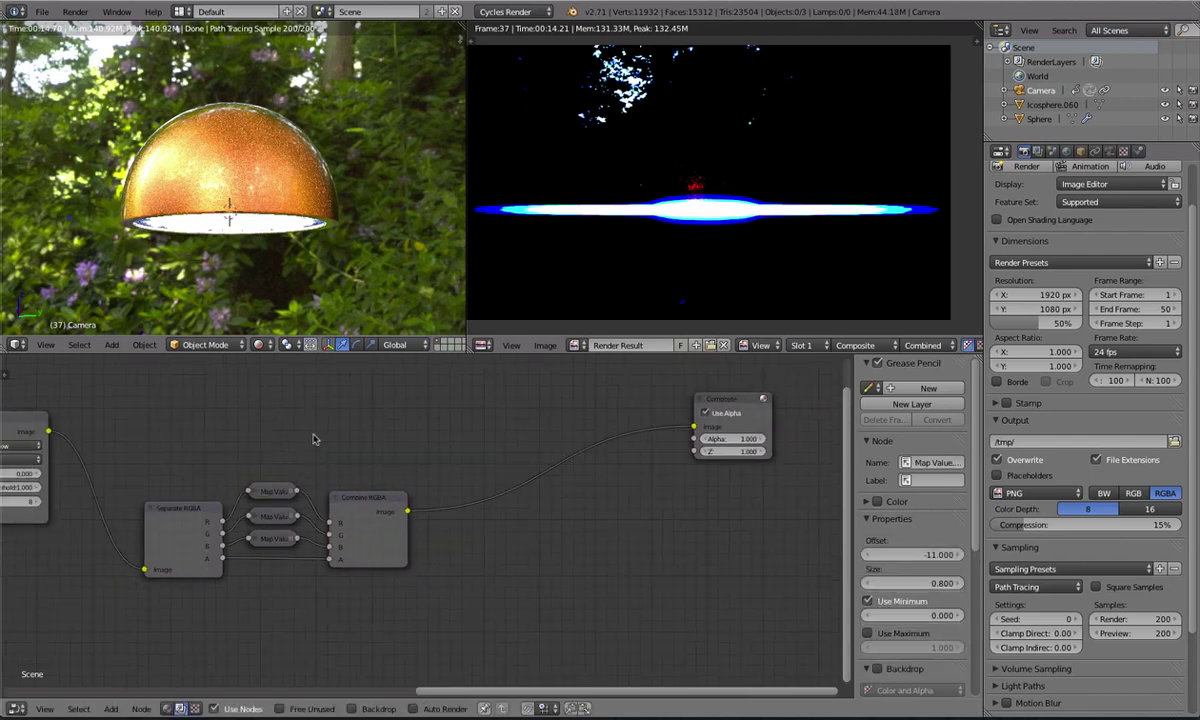
Move the copied Separate, Map Value and Combine nodes together with the Composite node closer to the Glare node
{"action": "key", "text": "a"}
{"action": "key", "text": "b"}
{"action": "left_click_drag", "start_coordinate": [753, 635], "coordinate": [270, 432]}
{"action": "key", "text": "g"}
{"action": "left_click", "coordinate": [230, 427]}
{"action": "middle_click_drag", "start_coordinate": [293, 479], "coordinate": [372, 482]}
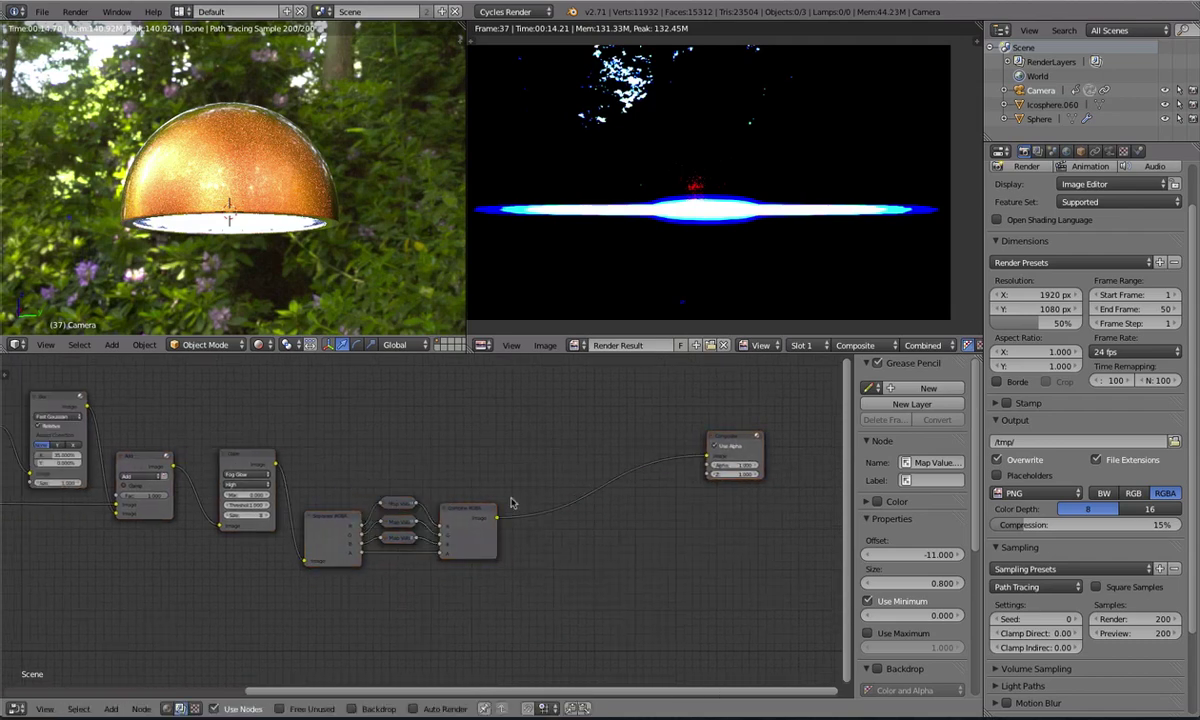
{"action": "key", "text": "shift+a"}
{"action": "mouse_move", "coordinate": [512, 500]}
{"action": "mouse_move", "coordinate": [508, 470]}
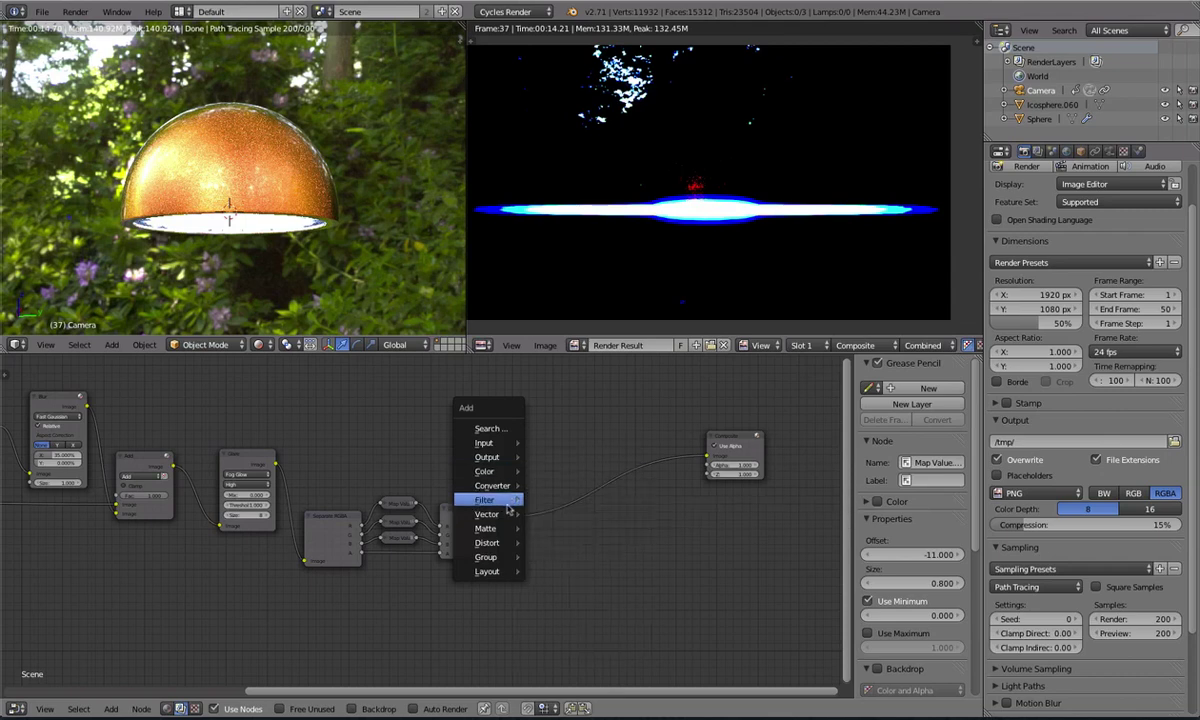
{"action": "scroll", "coordinate": [709, 229], "scroll_direction": "up", "scroll_amount": 5}
{"action": "scroll", "coordinate": [696, 244], "scroll_direction": "down", "scroll_amount": 3}
{"action": "scroll", "coordinate": [530, 487], "scroll_direction": "up", "scroll_amount": 1}
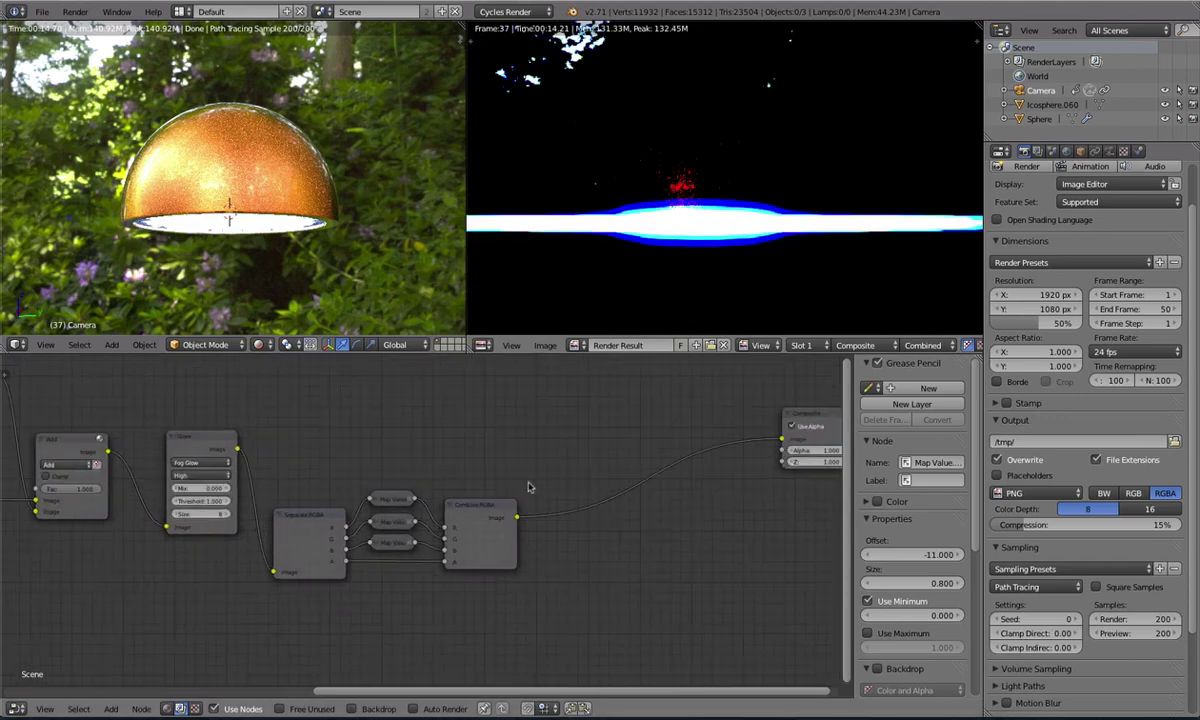
Duplicate the Blur node and insert the copy between the last Combine RGBA node and the Composite node
{"action": "scroll", "coordinate": [305, 477], "scroll_direction": "down", "scroll_amount": 4}
{"action": "right_click", "coordinate": [104, 405]}
{"action": "key", "text": "shift+d"}
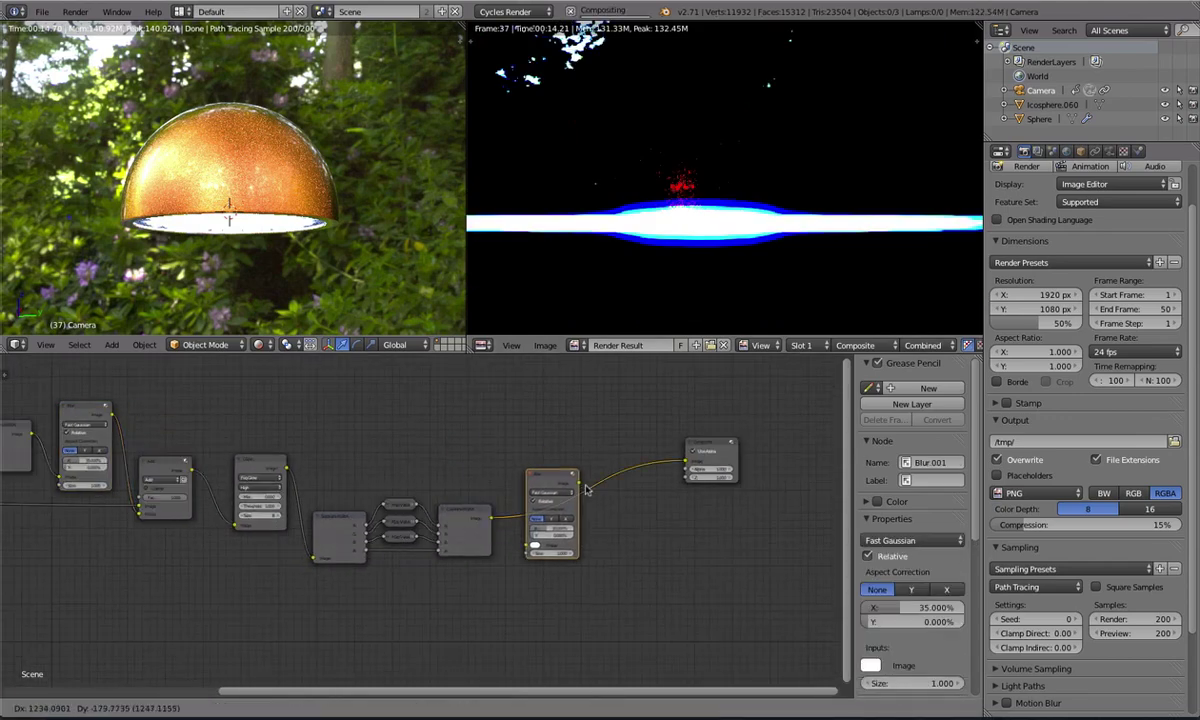
{"action": "left_click", "coordinate": [565, 499]}
Set the copied Blur node's X and Y to 50% and check the blurred result in the full render
{"action": "scroll", "coordinate": [540, 523], "scroll_direction": "up", "scroll_amount": 5}
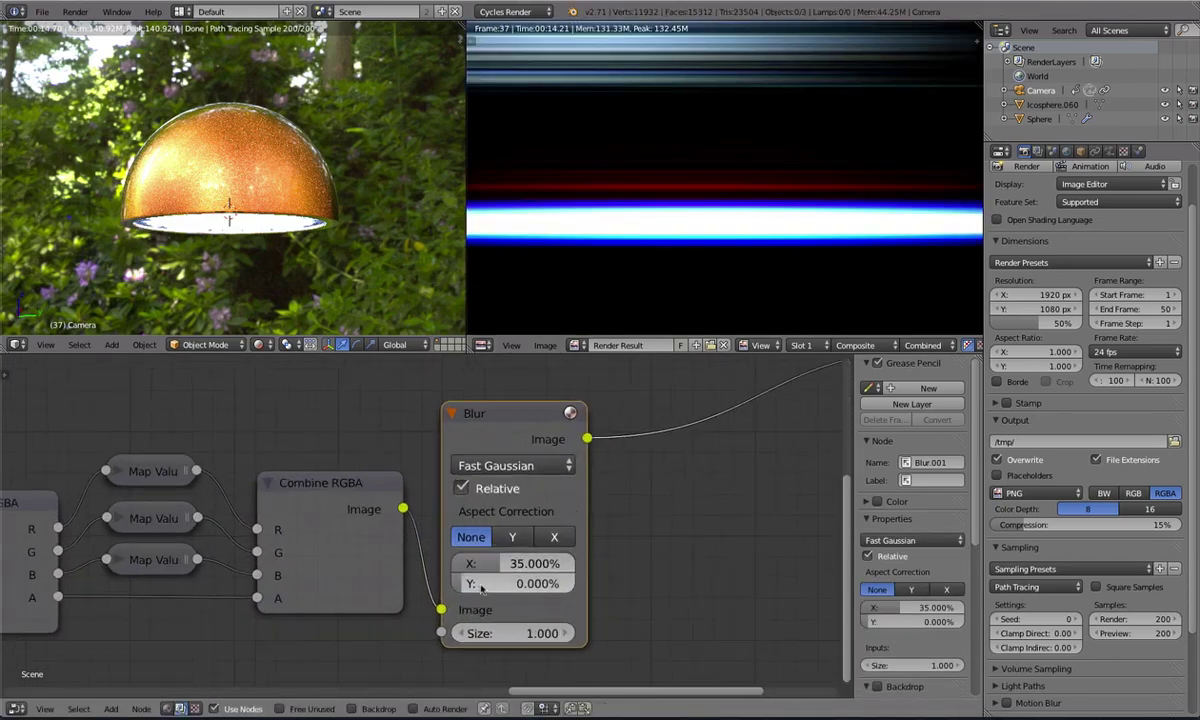
{"action": "left_click_drag", "start_coordinate": [515, 583], "coordinate": [548, 583]}
{"action": "left_click", "coordinate": [503, 566]}
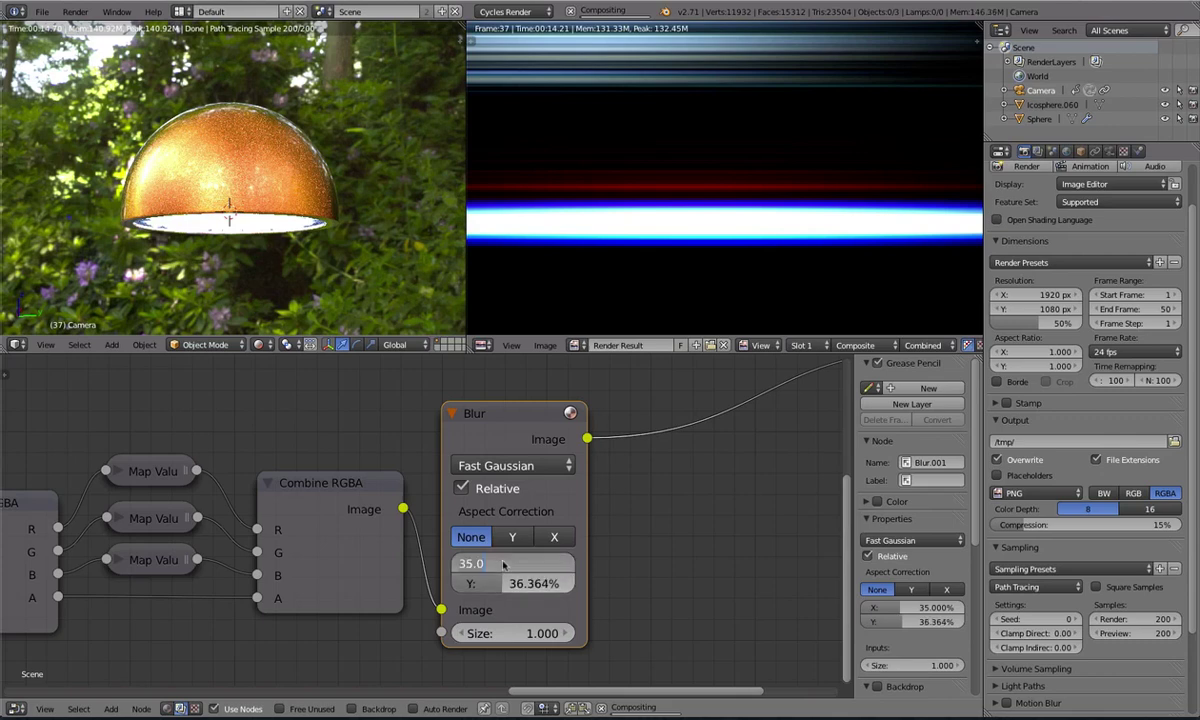
{"action": "type", "text": "50"}
{"action": "key", "text": "Tab"}
{"action": "type", "text": "50"}
{"action": "key", "text": "Return"}
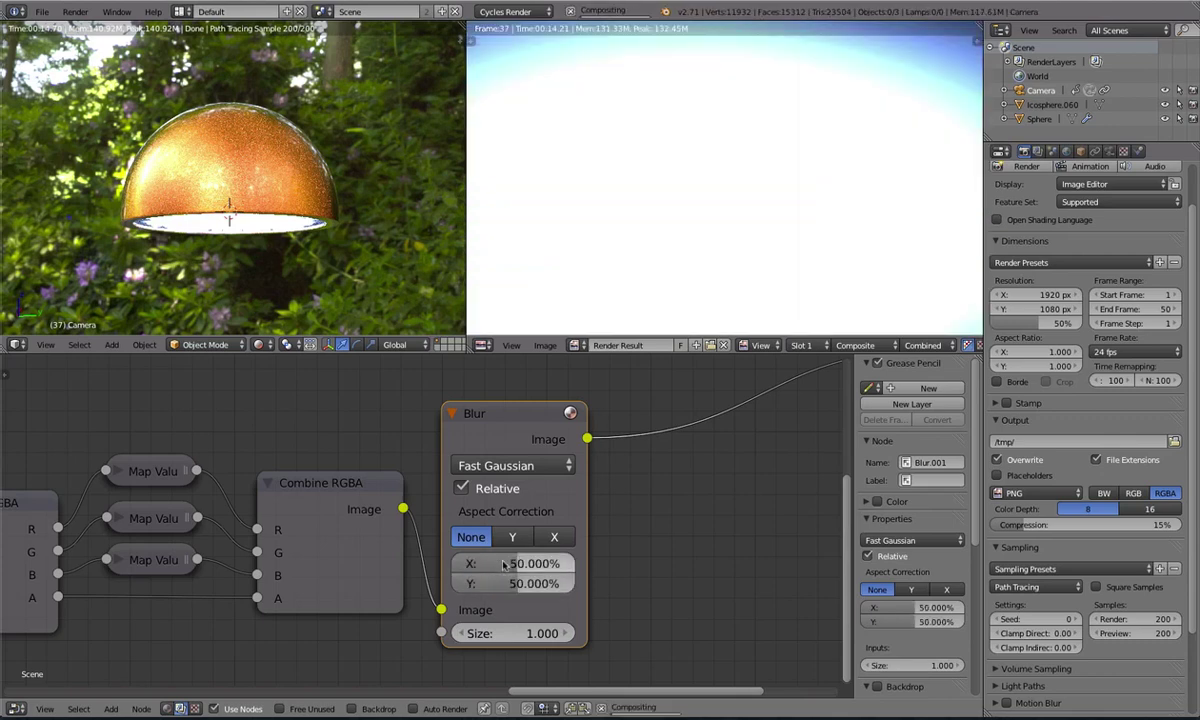
{"action": "scroll", "coordinate": [892, 140], "scroll_direction": "down", "scroll_amount": 5}
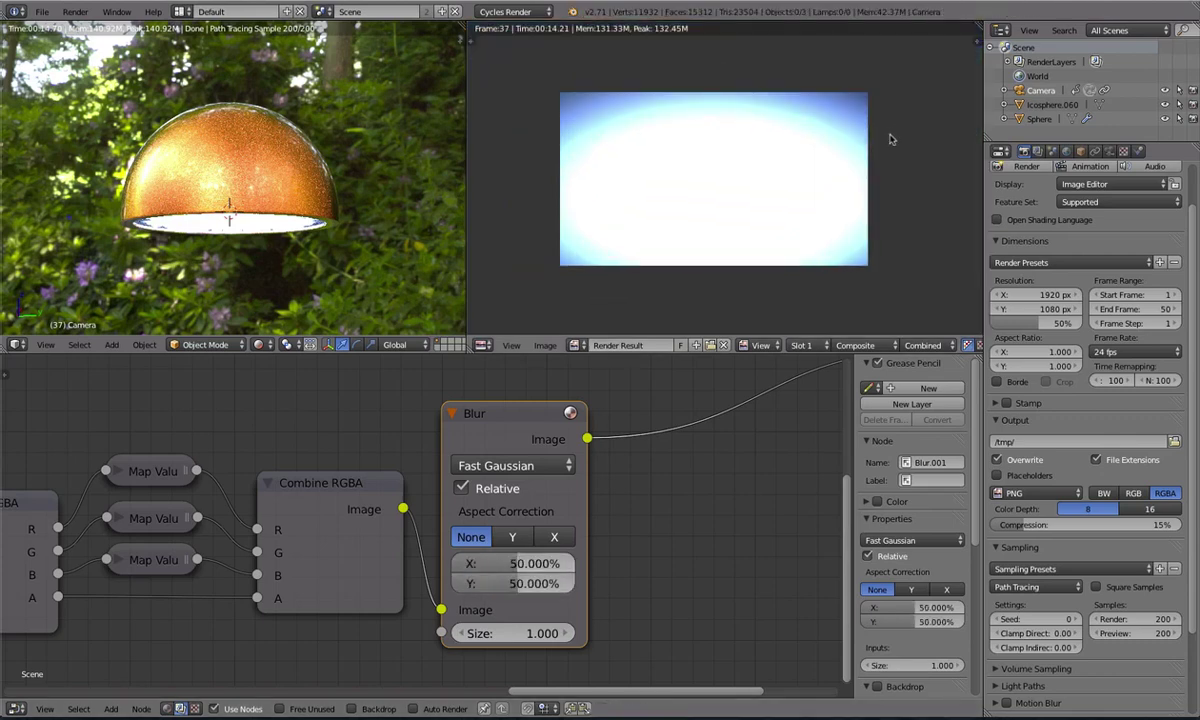
Move the Composite node further from the second Blur node to make room for another node
{"action": "scroll", "coordinate": [889, 137], "scroll_direction": "down", "scroll_amount": 2}
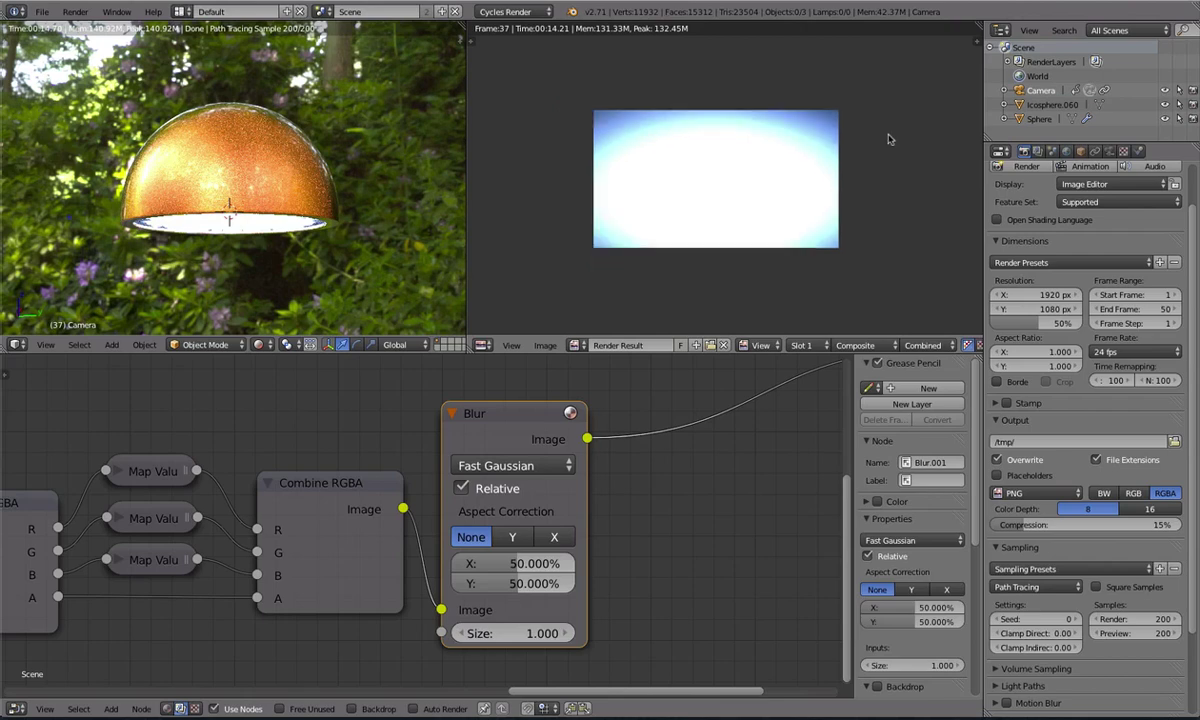
{"action": "scroll", "coordinate": [889, 137], "scroll_direction": "up", "scroll_amount": 1}
{"action": "middle_click_drag", "start_coordinate": [767, 469], "coordinate": [582, 542]}
{"action": "scroll", "coordinate": [582, 542], "scroll_direction": "down", "scroll_amount": 2}
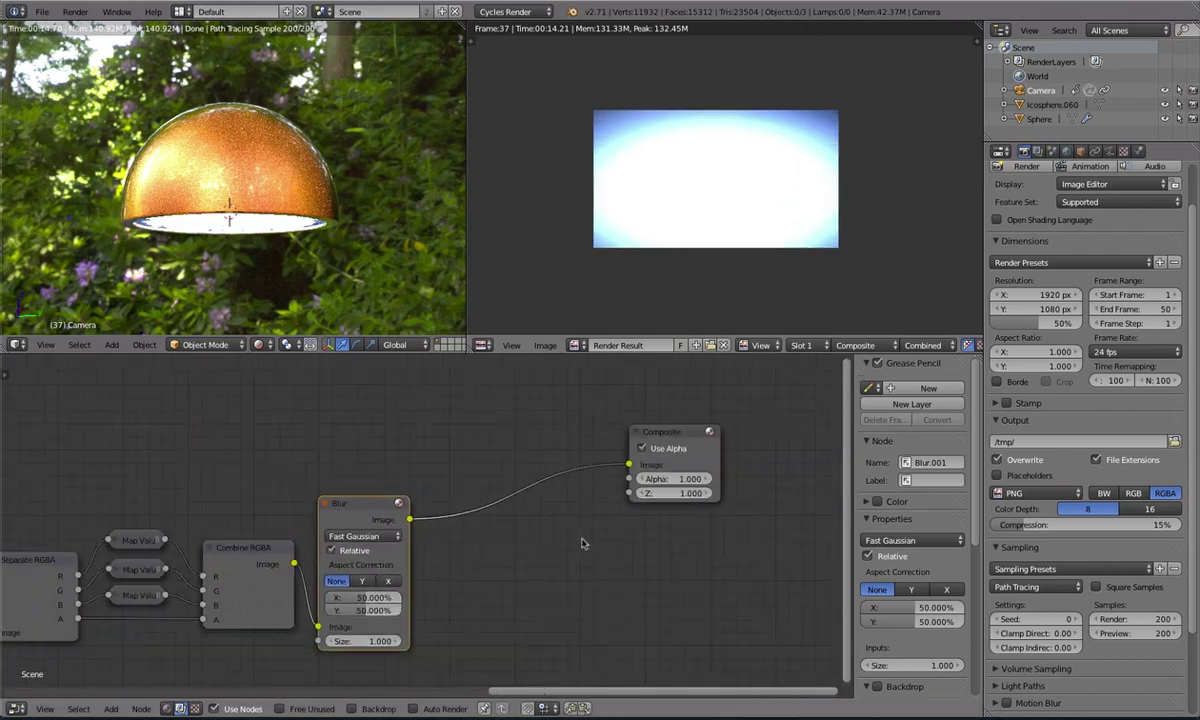
{"action": "right_click", "coordinate": [649, 441]}
{"action": "key", "text": "g"}
{"action": "scroll", "coordinate": [590, 438], "scroll_direction": "down", "scroll_amount": 1}
{"action": "left_click", "coordinate": [658, 427]}
Insert a Mix node between the second Blur and Composite nodes and connect the Glare output to its first image input
{"action": "key", "text": "shift+a"}
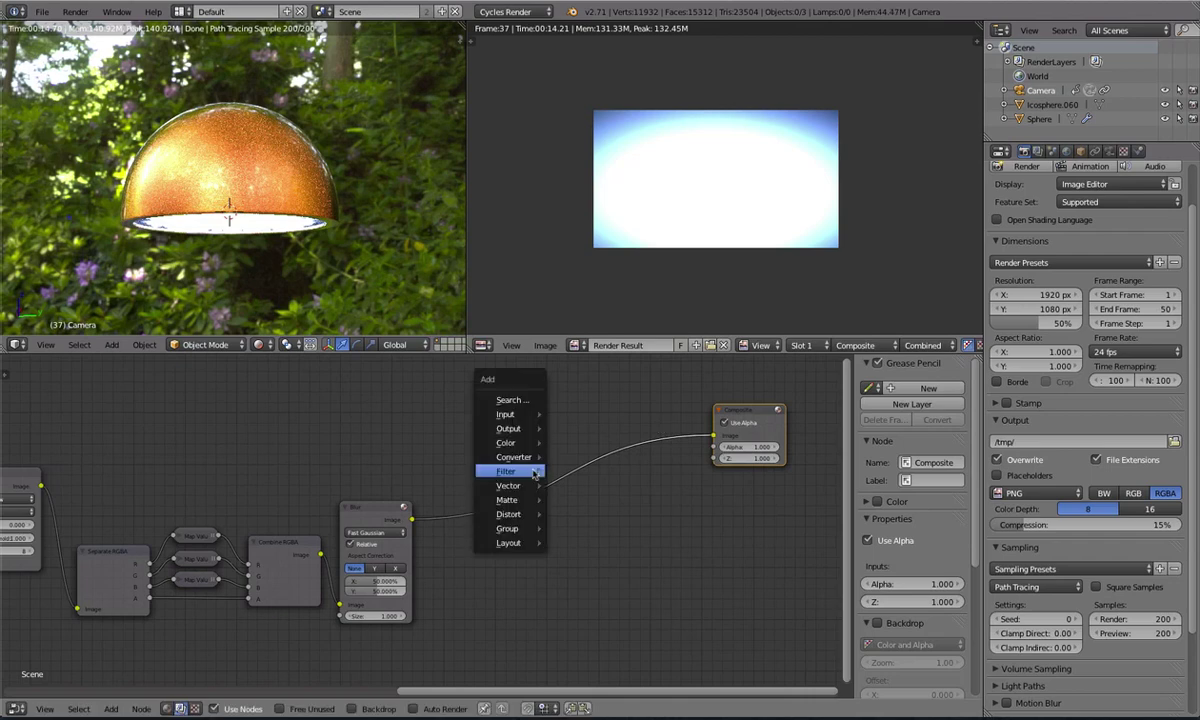
{"action": "mouse_move", "coordinate": [510, 442]}
{"action": "left_click", "coordinate": [598, 452]}
{"action": "left_click", "coordinate": [598, 455]}
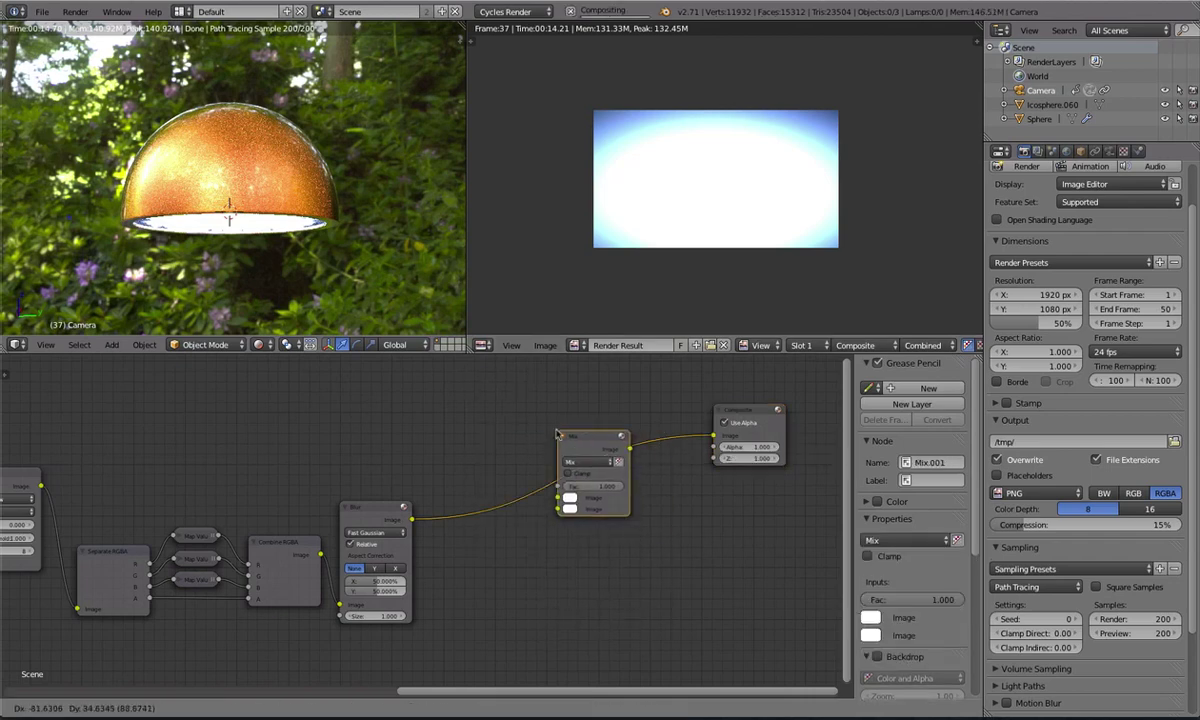
{"action": "left_click_drag", "start_coordinate": [40, 486], "coordinate": [556, 508]}
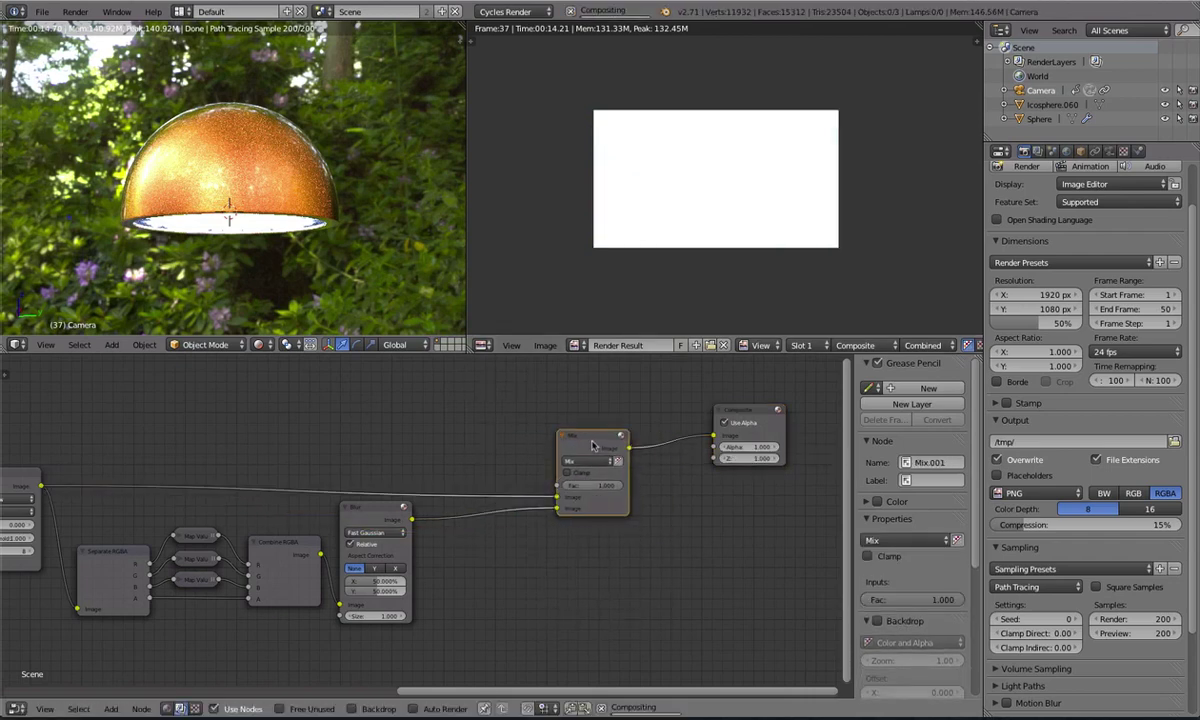
Move the new Mix node slightly higher and set its blend mode to Add
{"action": "left_click_drag", "start_coordinate": [591, 438], "coordinate": [591, 411]}
{"action": "left_click", "coordinate": [586, 434]}
{"action": "left_click", "coordinate": [586, 413]}
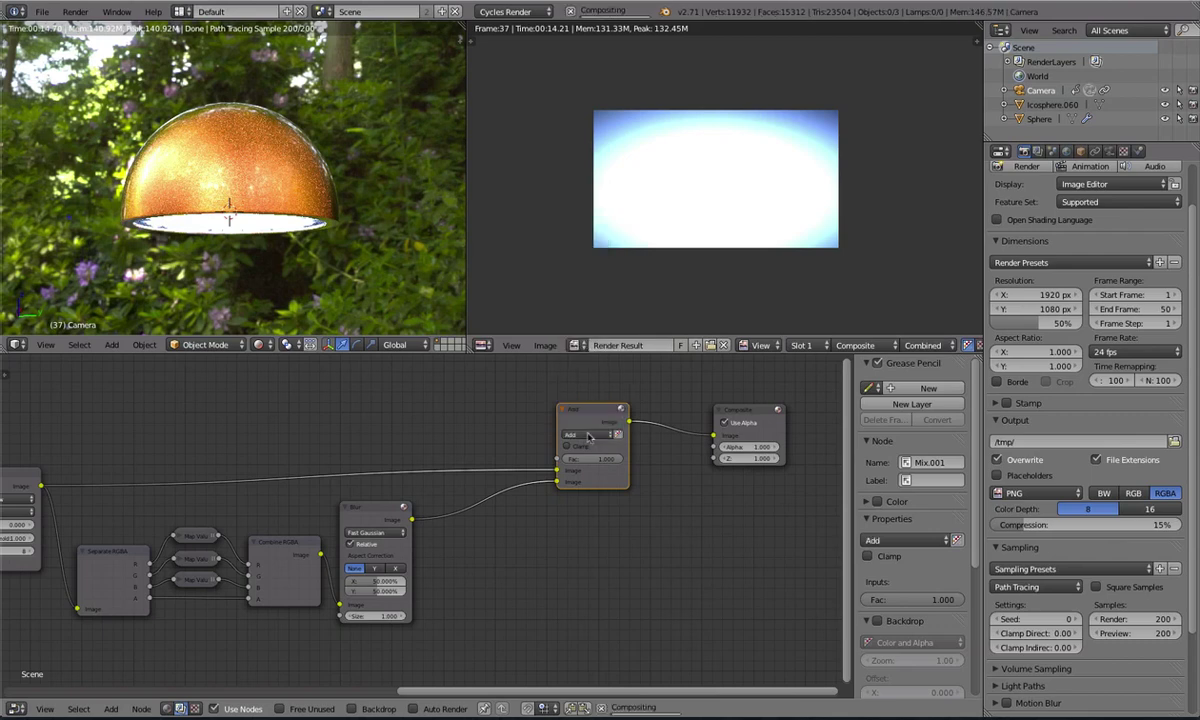
Lower the new Add node's factor to 0.127 and check the weaker glow in the render result
{"action": "scroll", "coordinate": [425, 500], "scroll_direction": "up", "scroll_amount": 4}
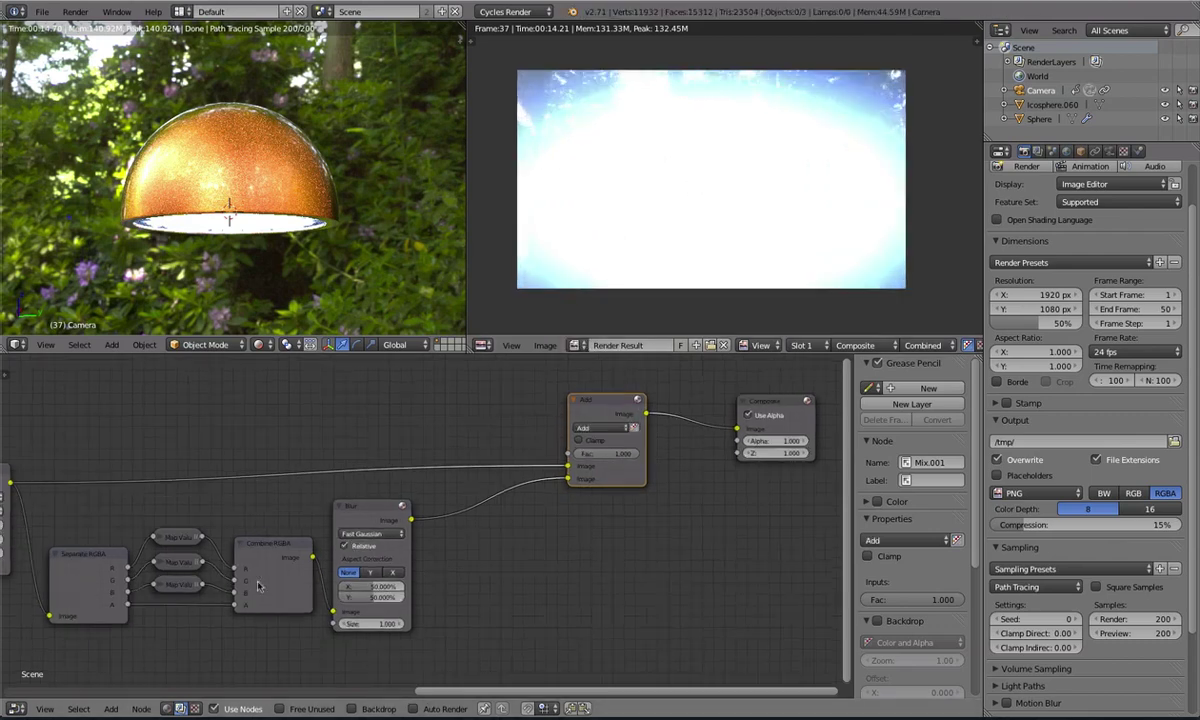
{"action": "middle_click_drag", "start_coordinate": [248, 586], "coordinate": [465, 529]}
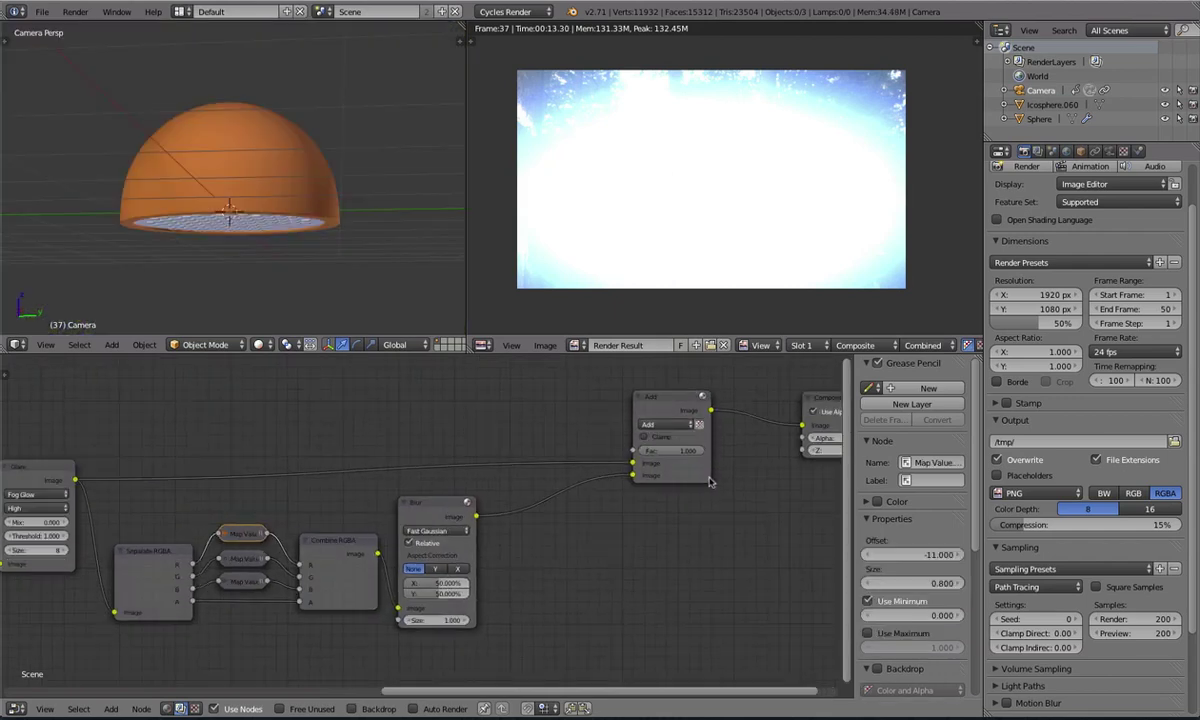
{"action": "scroll", "coordinate": [588, 470], "scroll_direction": "up", "scroll_amount": 1}
{"action": "middle_click_drag", "start_coordinate": [734, 490], "coordinate": [769, 483]}
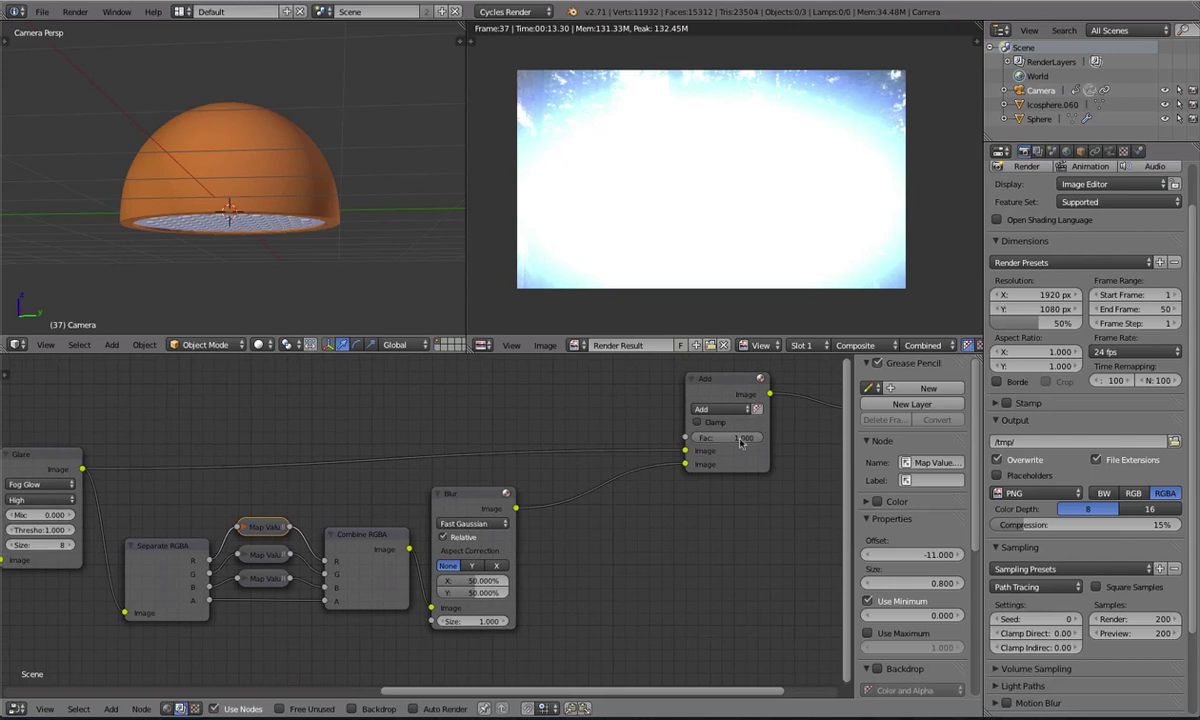
{"action": "mouse_move", "coordinate": [746, 443]}
{"action": "left_mouse_down"}
{"action": "mouse_move", "coordinate": [705, 443]}
{"action": "mouse_move", "coordinate": [743, 440]}
{"action": "left_mouse_up"}
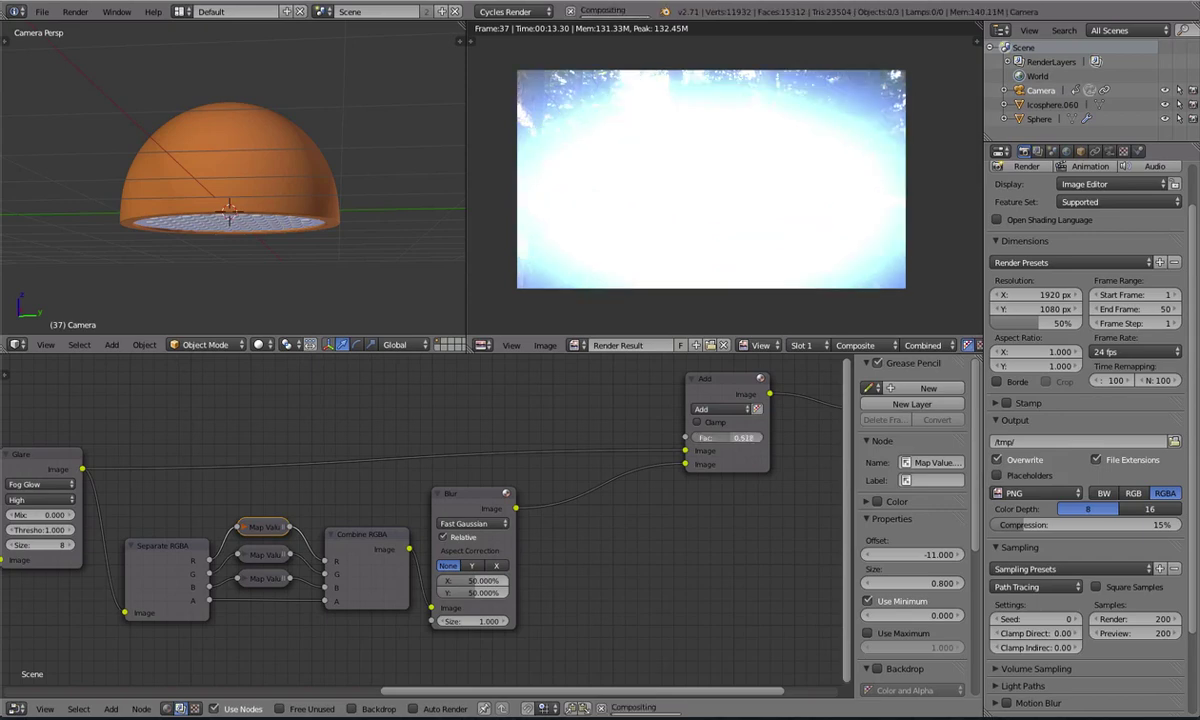
{"action": "scroll", "coordinate": [674, 178], "scroll_direction": "up", "scroll_amount": 1}
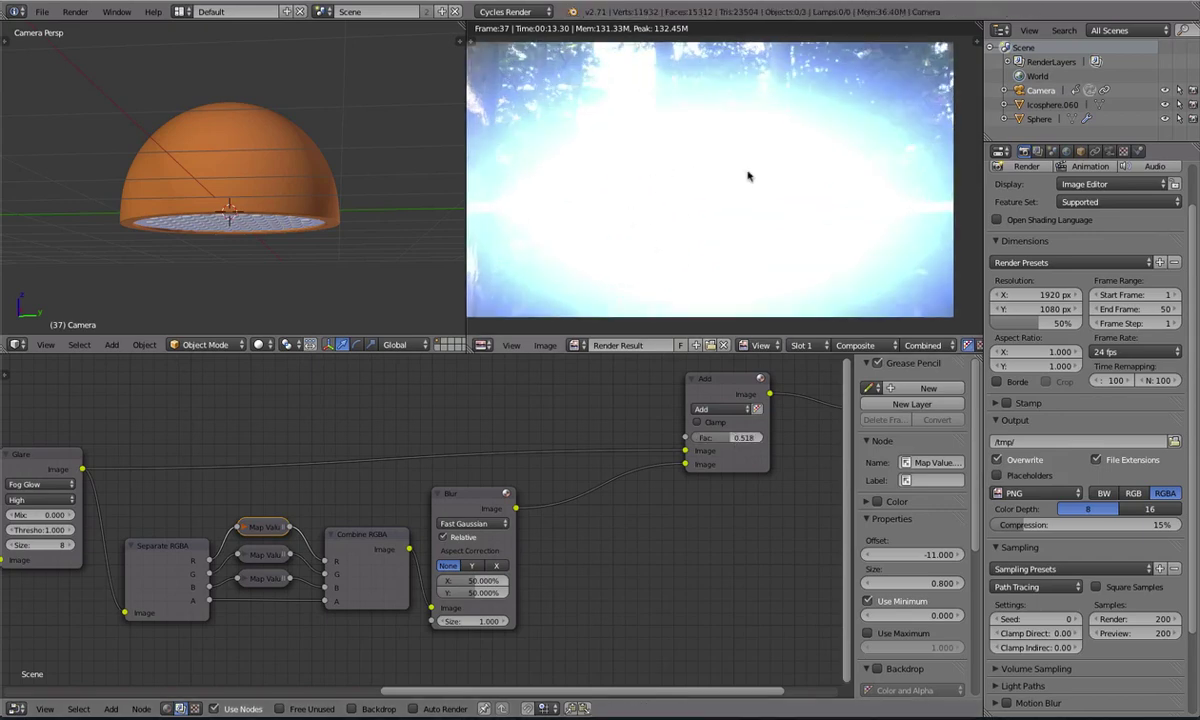
{"action": "left_click_drag", "start_coordinate": [644, 259], "coordinate": [718, 329]}
{"action": "left_click_drag", "start_coordinate": [652, 200], "coordinate": [697, 160]}
{"action": "left_click_drag", "start_coordinate": [712, 438], "coordinate": [752, 441]}
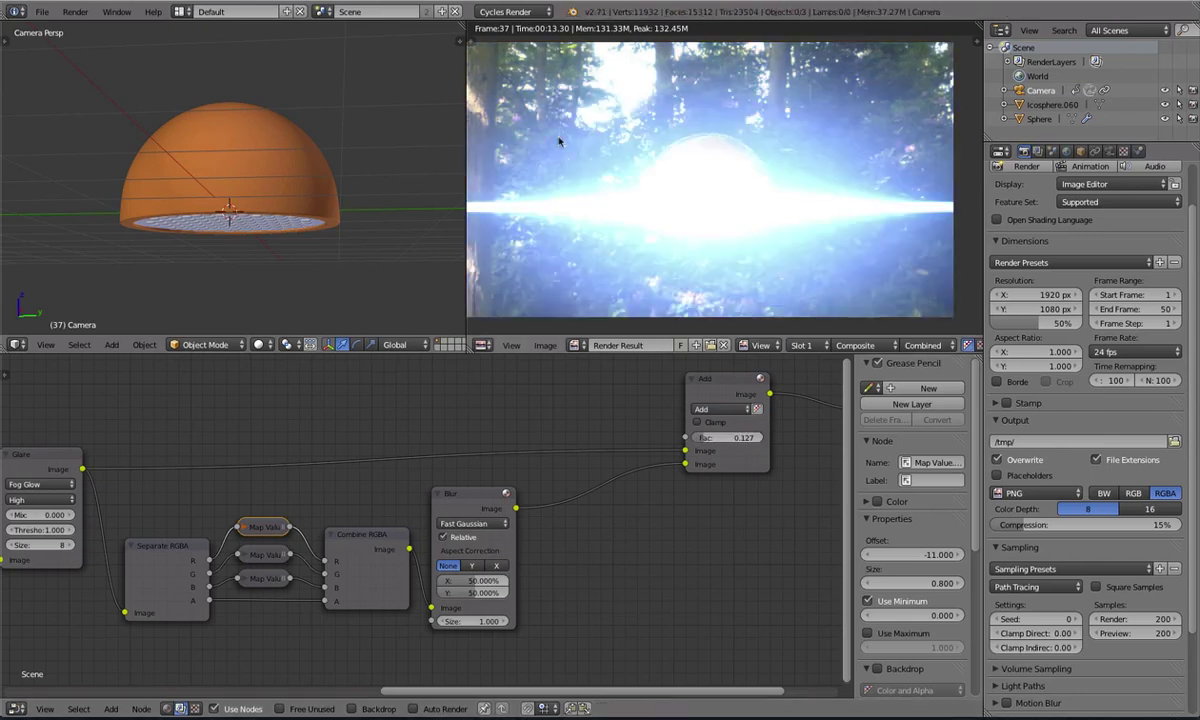
{"action": "scroll", "coordinate": [707, 196], "scroll_direction": "down", "scroll_amount": 2}
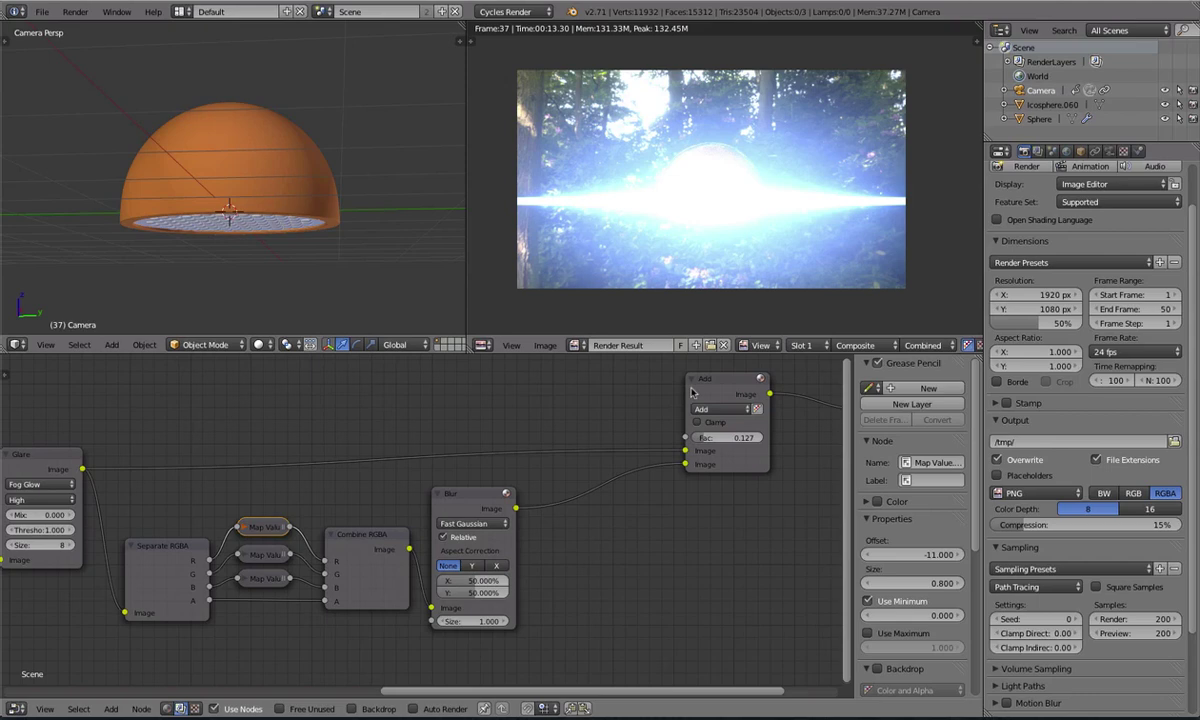
{"action": "left_click_drag", "start_coordinate": [672, 180], "coordinate": [701, 188]}
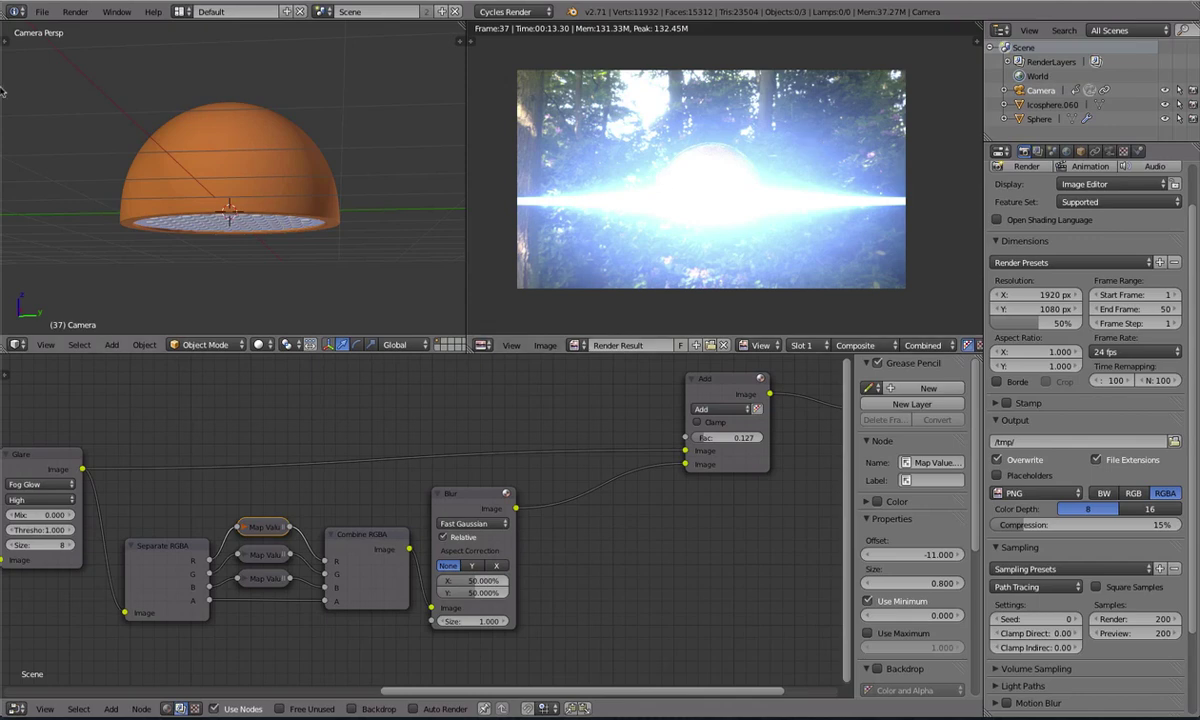
Step the animation back to frame 30 and render that frame
{"action": "key", "text": "Left"}
{"action": "key", "text": "Left"}
{"action": "key", "text": "Left"}
{"action": "key", "text": "Left"}
{"action": "key", "text": "Left"}
{"action": "key", "text": "Left"}
{"action": "key", "text": "Left"}
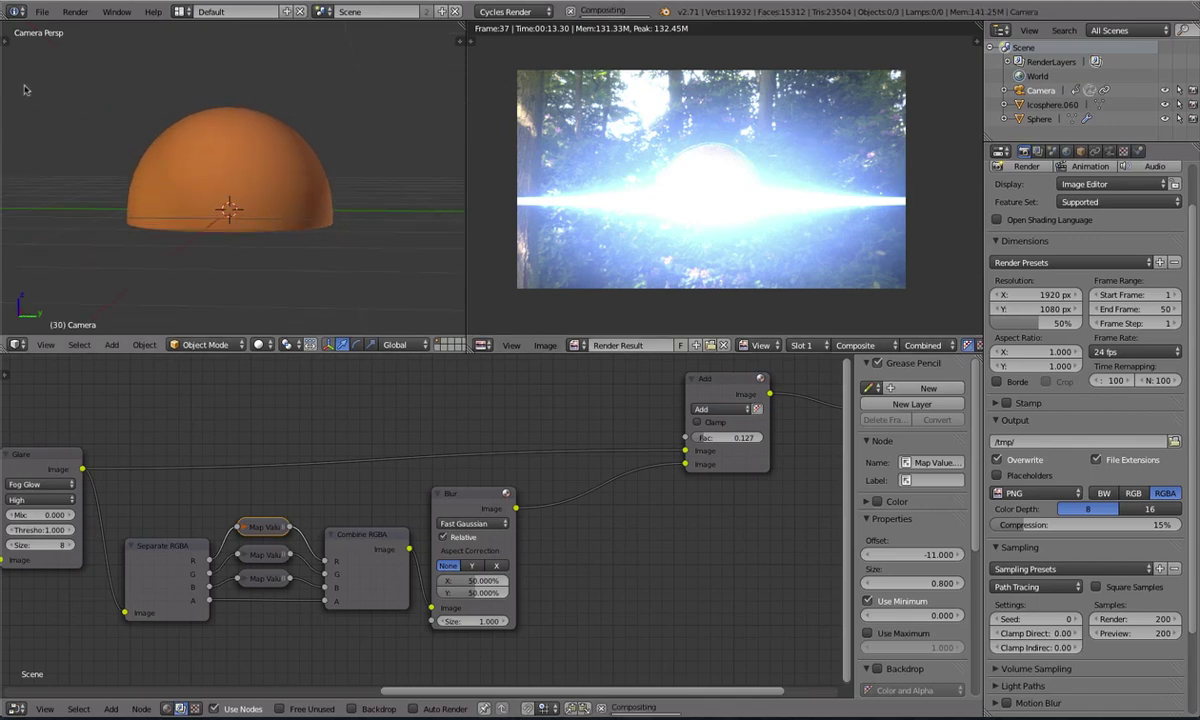
{"action": "left_click", "coordinate": [1036, 167]}
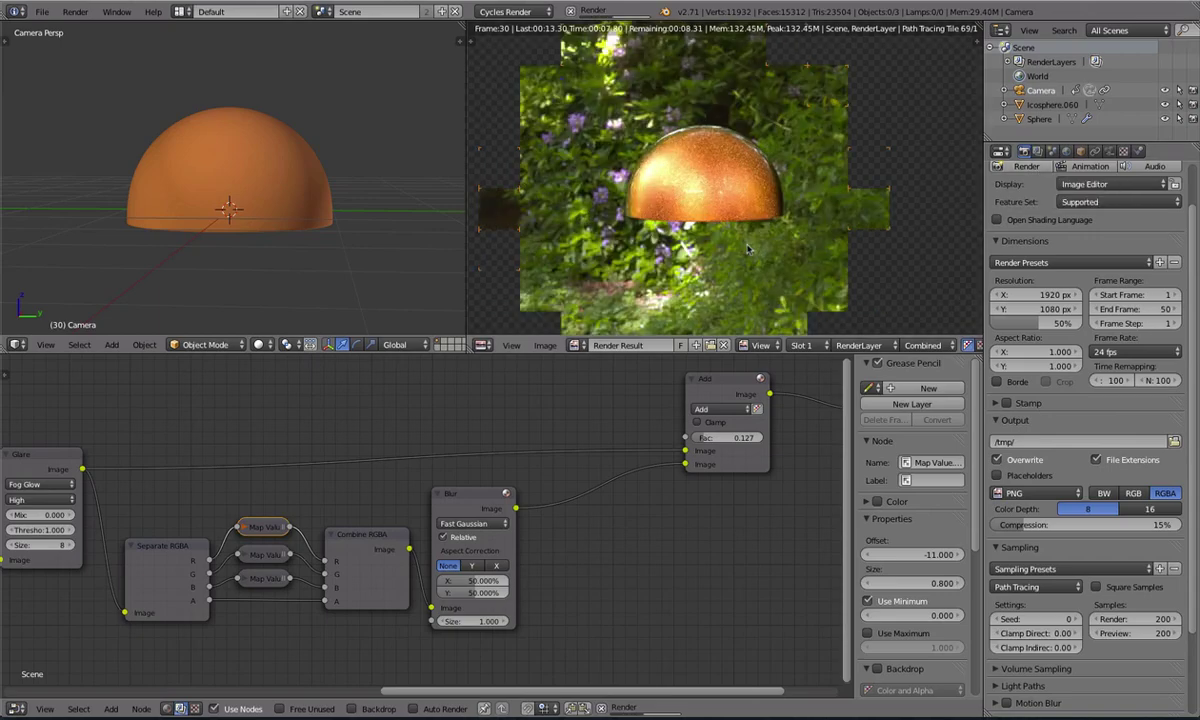
Examine the frame 30 render in a maximized view and restore the regular layout
{"action": "key", "text": "ctrl+Up"}
{"action": "scroll", "coordinate": [736, 281], "scroll_direction": "up", "scroll_amount": 3}
{"action": "scroll", "coordinate": [426, 356], "scroll_direction": "down", "scroll_amount": 3}
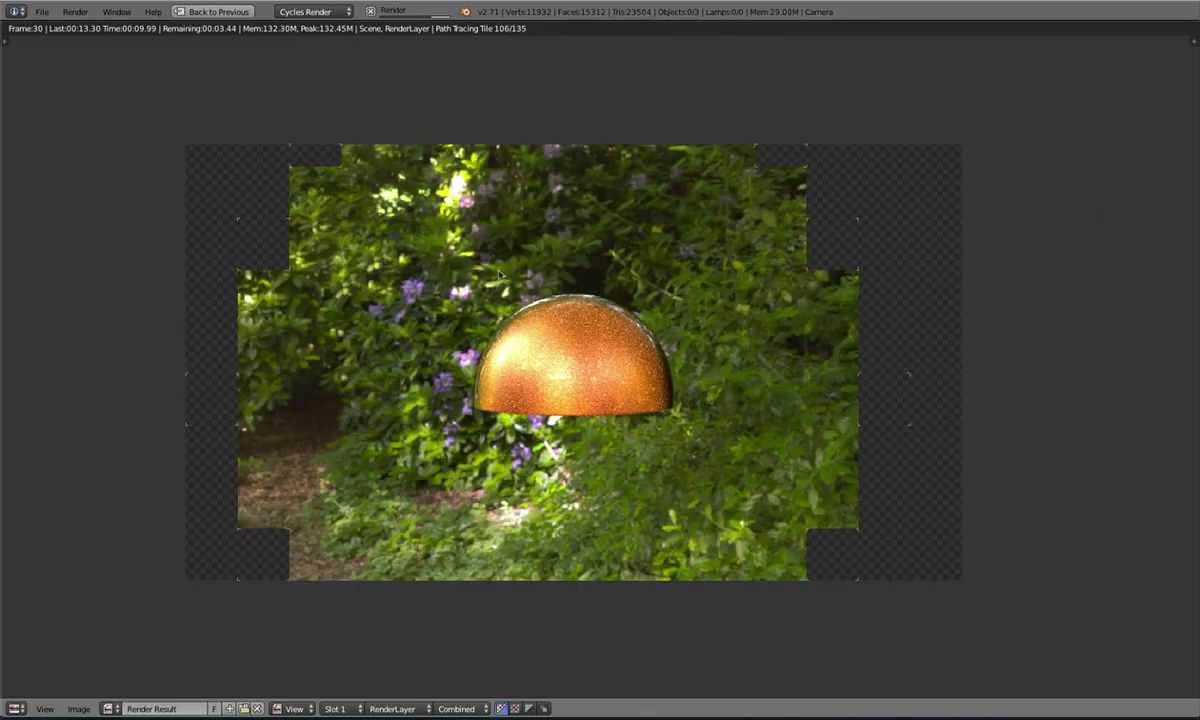
{"action": "scroll", "coordinate": [562, 284], "scroll_direction": "up", "scroll_amount": 1}
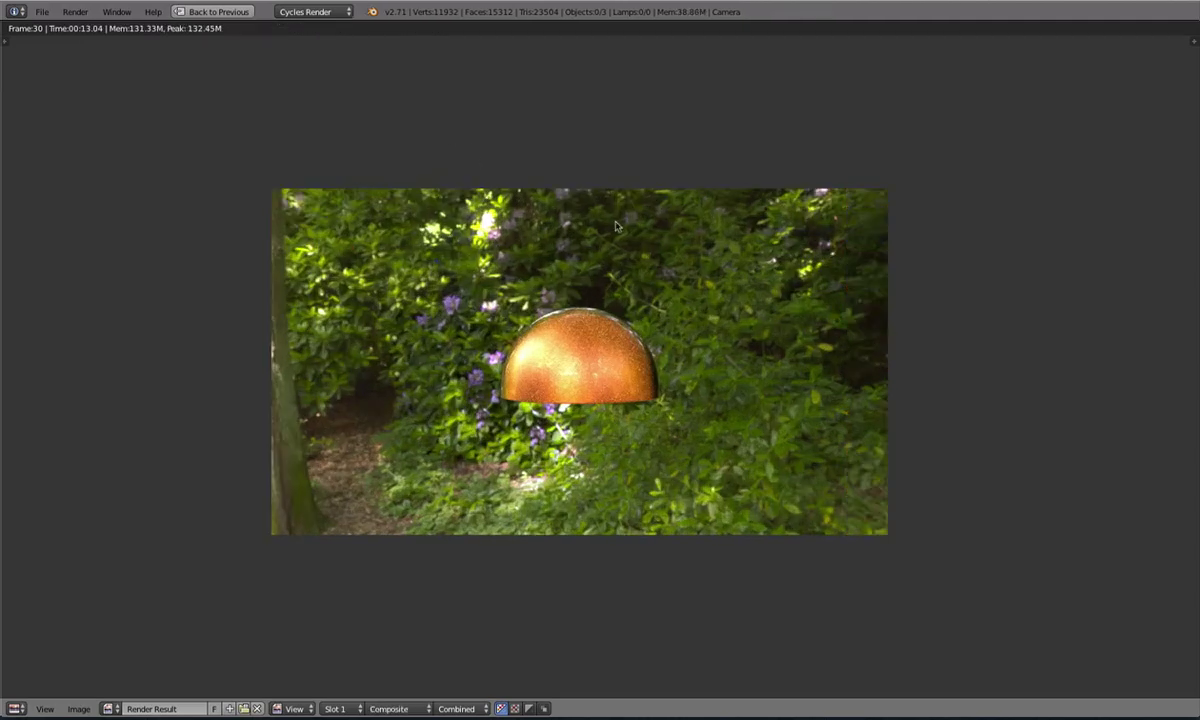
{"action": "key", "text": "ctrl+Up"}
{"action": "scroll", "coordinate": [680, 165], "scroll_direction": "down", "scroll_amount": 2}
{"action": "scroll", "coordinate": [688, 175], "scroll_direction": "up", "scroll_amount": 1}
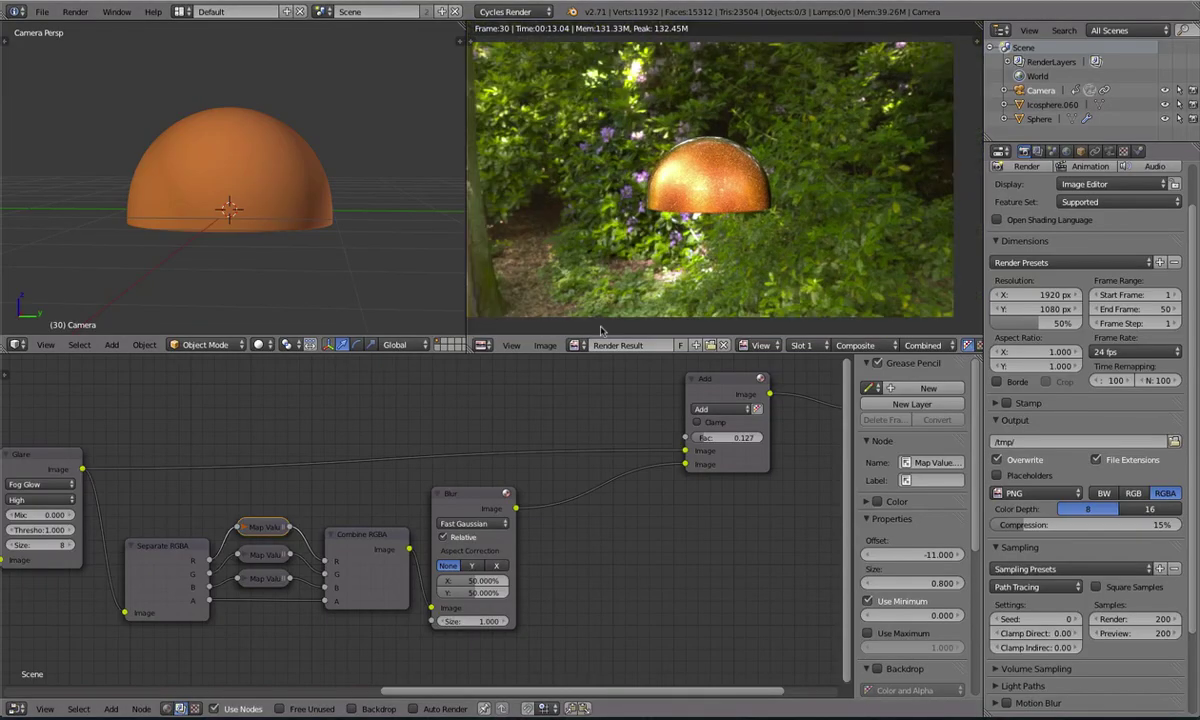
Advance the animation to frame 34, render it and inspect the glow at the lamp's lower edge
{"action": "key", "text": "Right"}
{"action": "key", "text": "Right"}
{"action": "key", "text": "Right"}
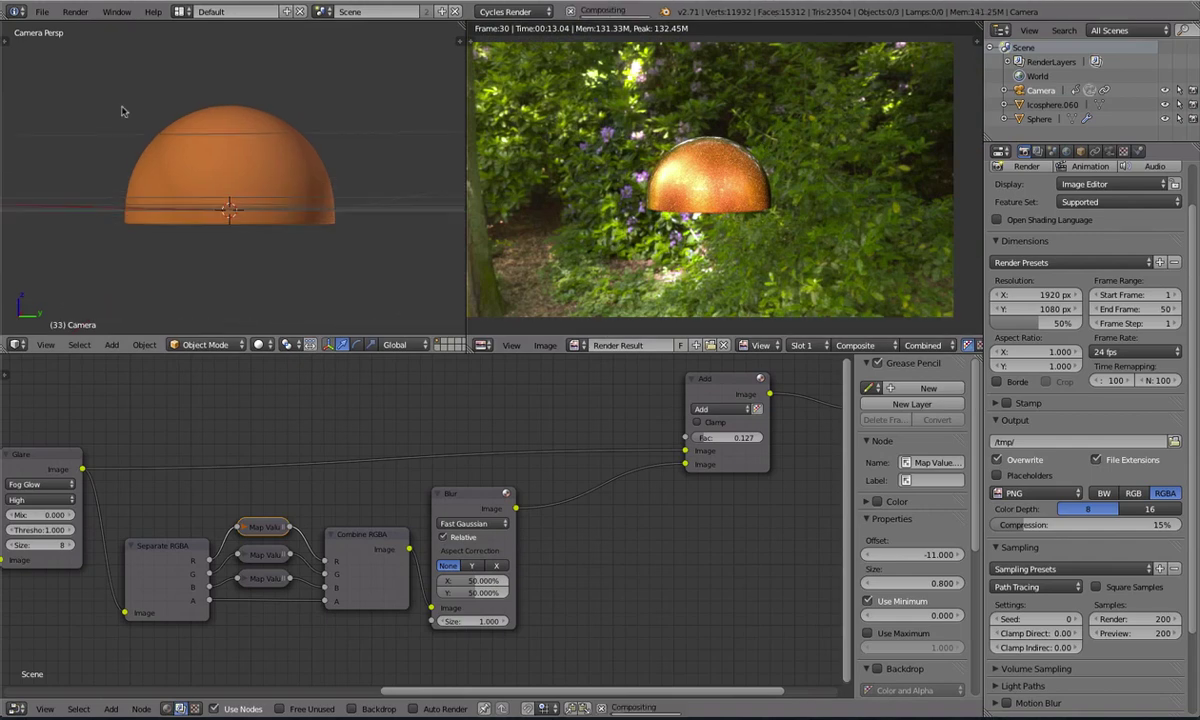
{"action": "key", "text": "Right"}
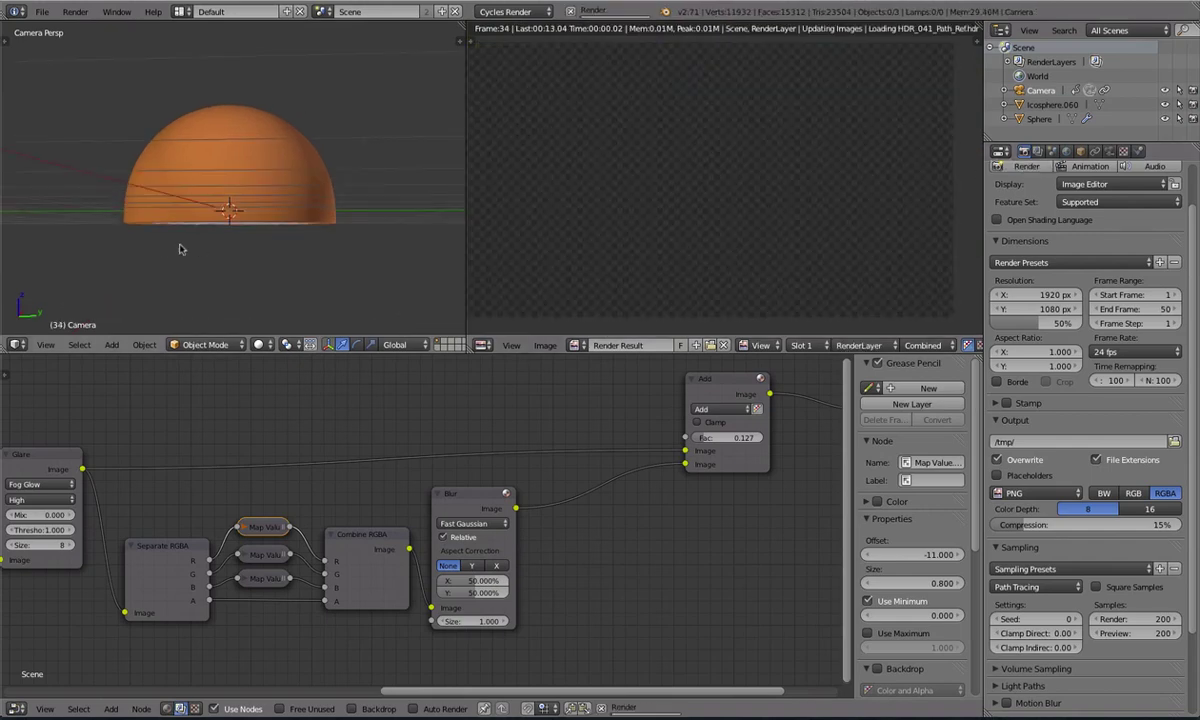
{"action": "scroll", "coordinate": [185, 255], "scroll_direction": "up", "scroll_amount": 4}
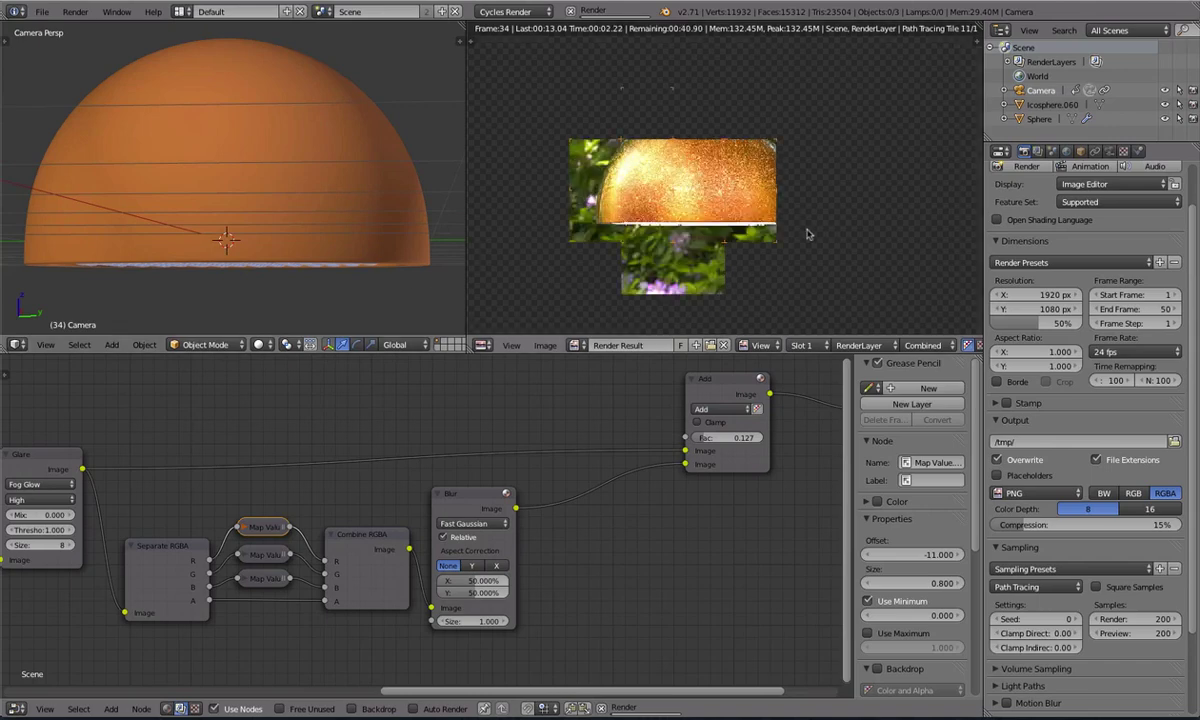
{"action": "scroll", "coordinate": [893, 265], "scroll_direction": "down", "scroll_amount": 3}
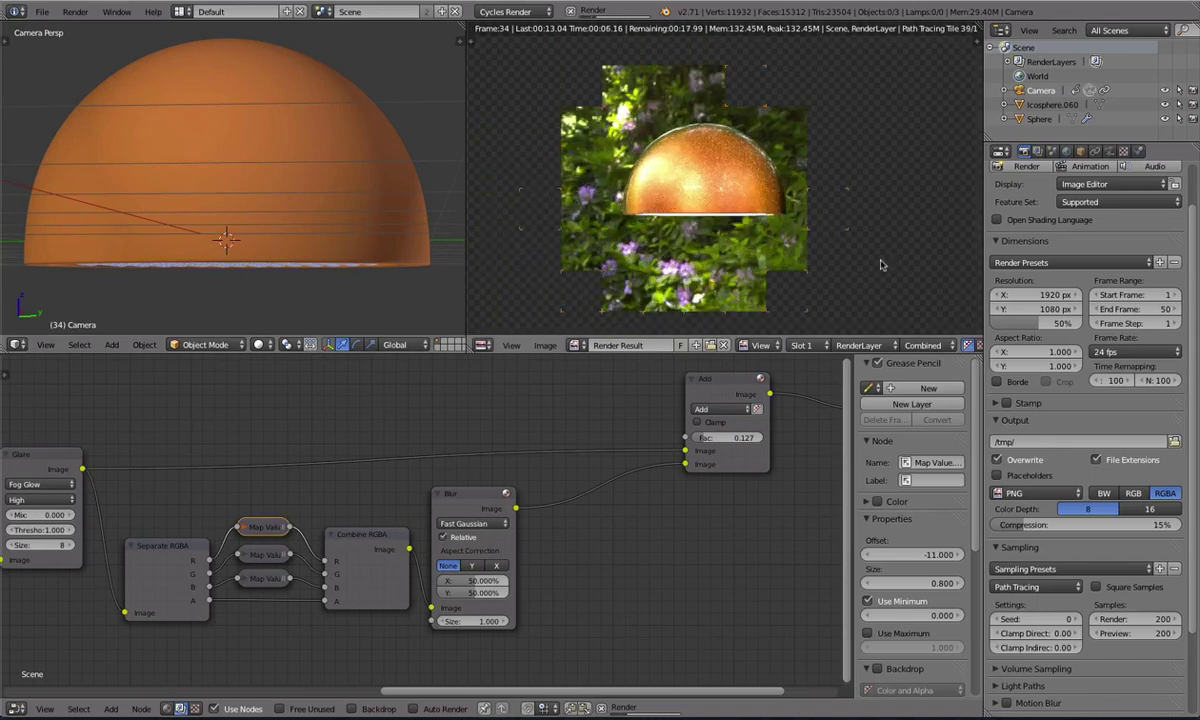
{"action": "scroll", "coordinate": [870, 265], "scroll_direction": "down", "scroll_amount": 2}
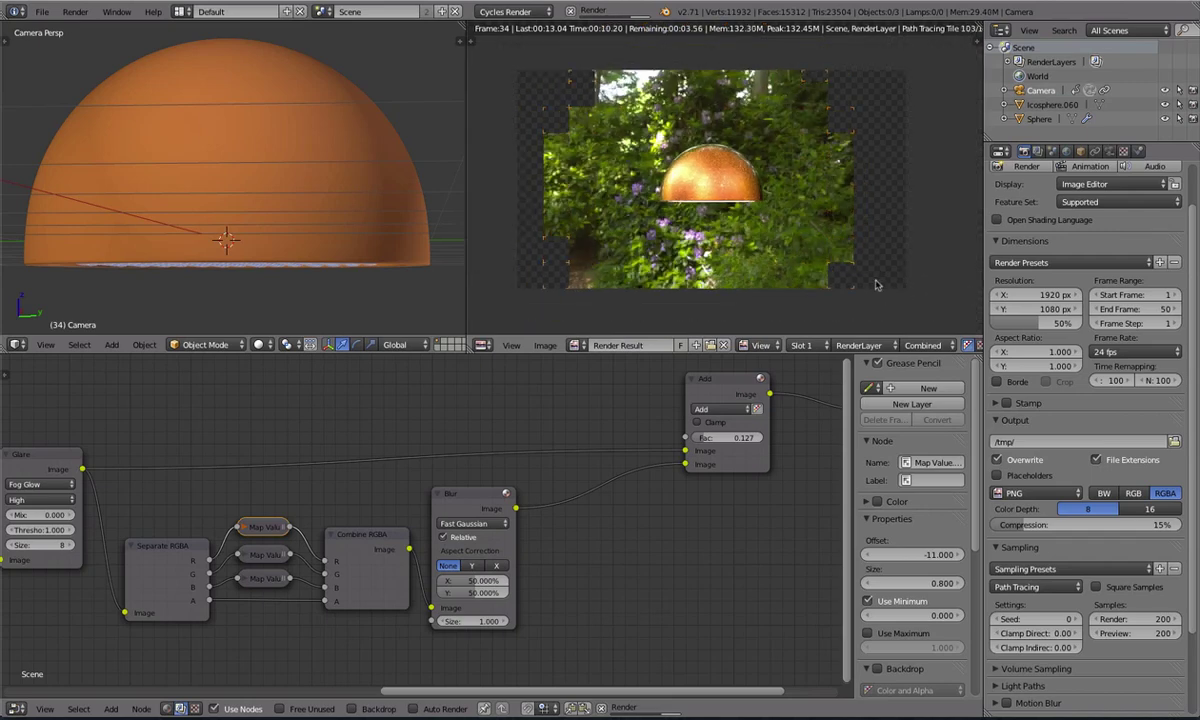
{"action": "scroll", "coordinate": [876, 283], "scroll_direction": "up", "scroll_amount": 2}
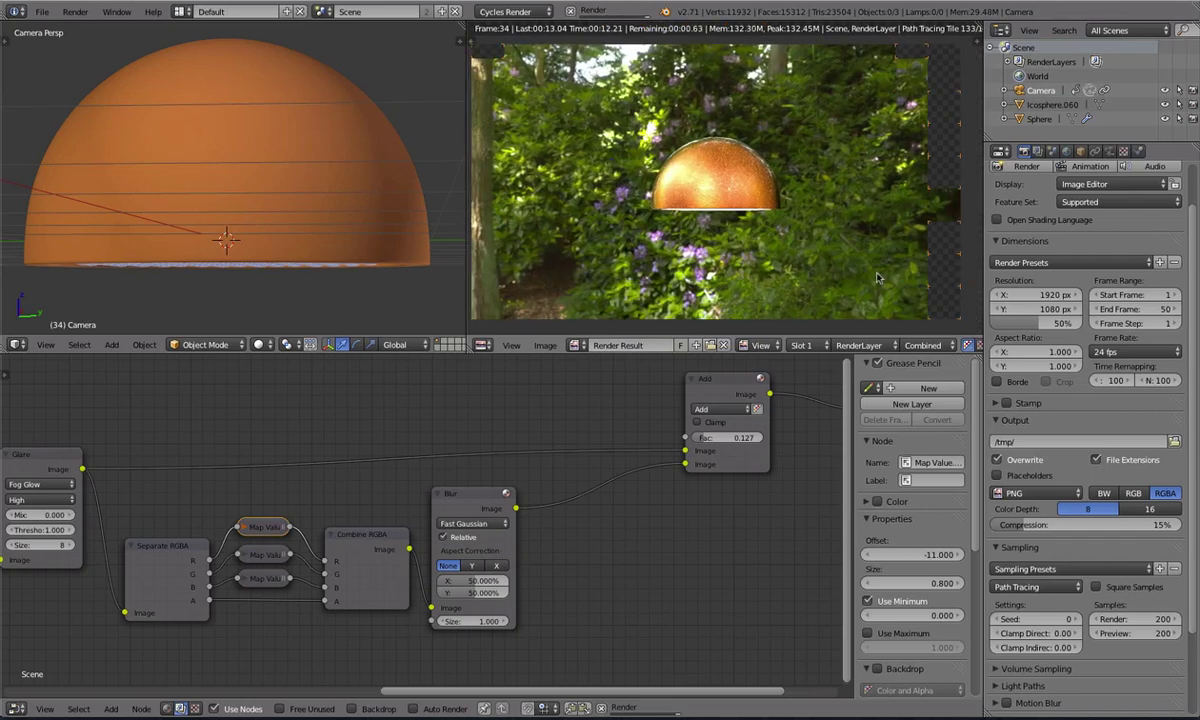
{"action": "scroll", "coordinate": [876, 278], "scroll_direction": "down", "scroll_amount": 3}
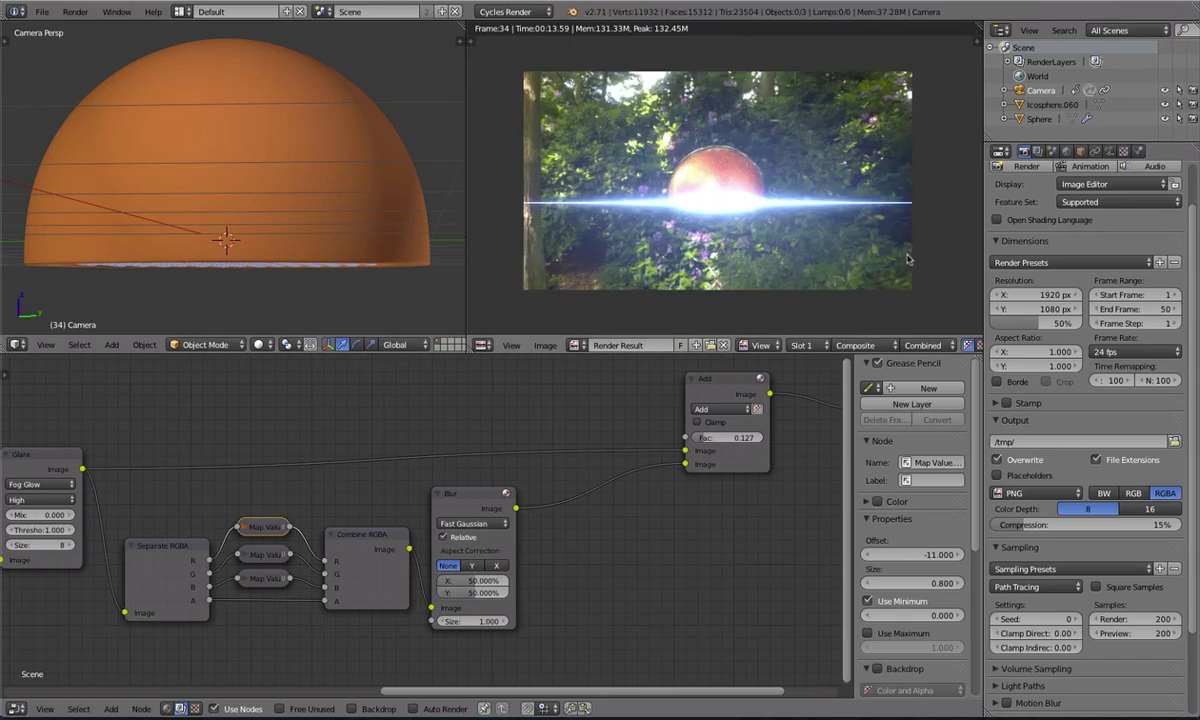
{"action": "scroll", "coordinate": [900, 248], "scroll_direction": "up", "scroll_amount": 1}
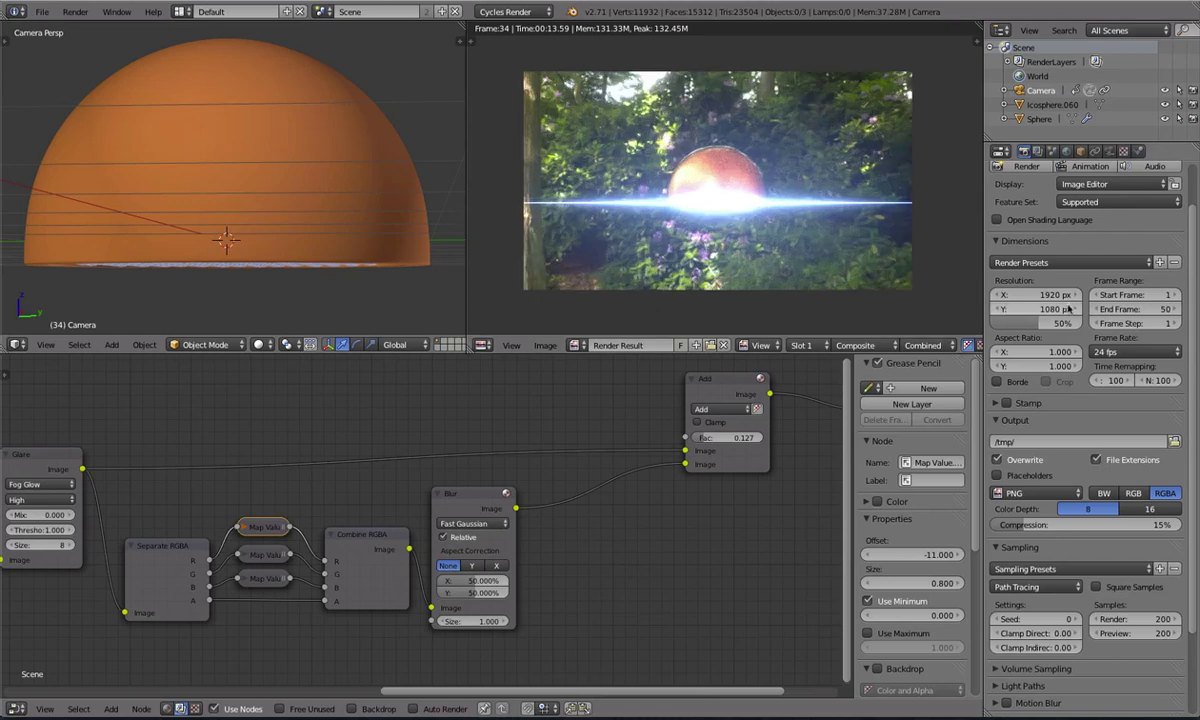
Set the render resolution percentage to 25% and render frame 34 again
{"action": "type", "text": "25"}
{"action": "key", "text": "Return"}
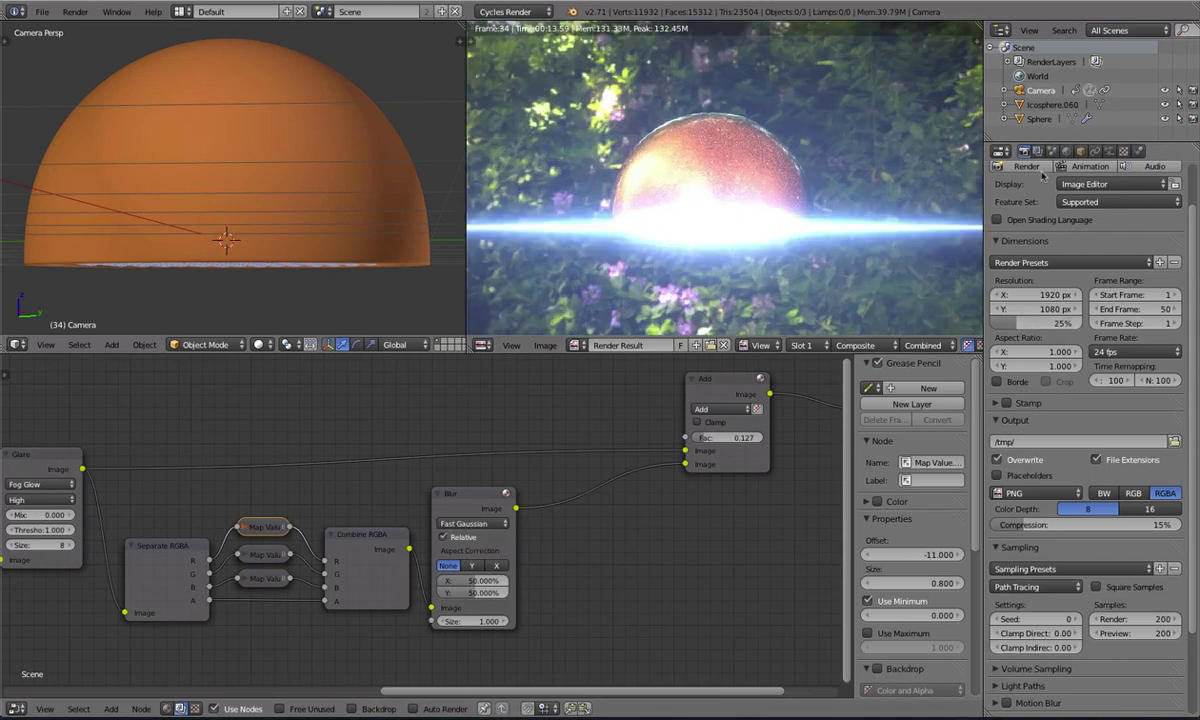
{"action": "key", "text": "F12"}
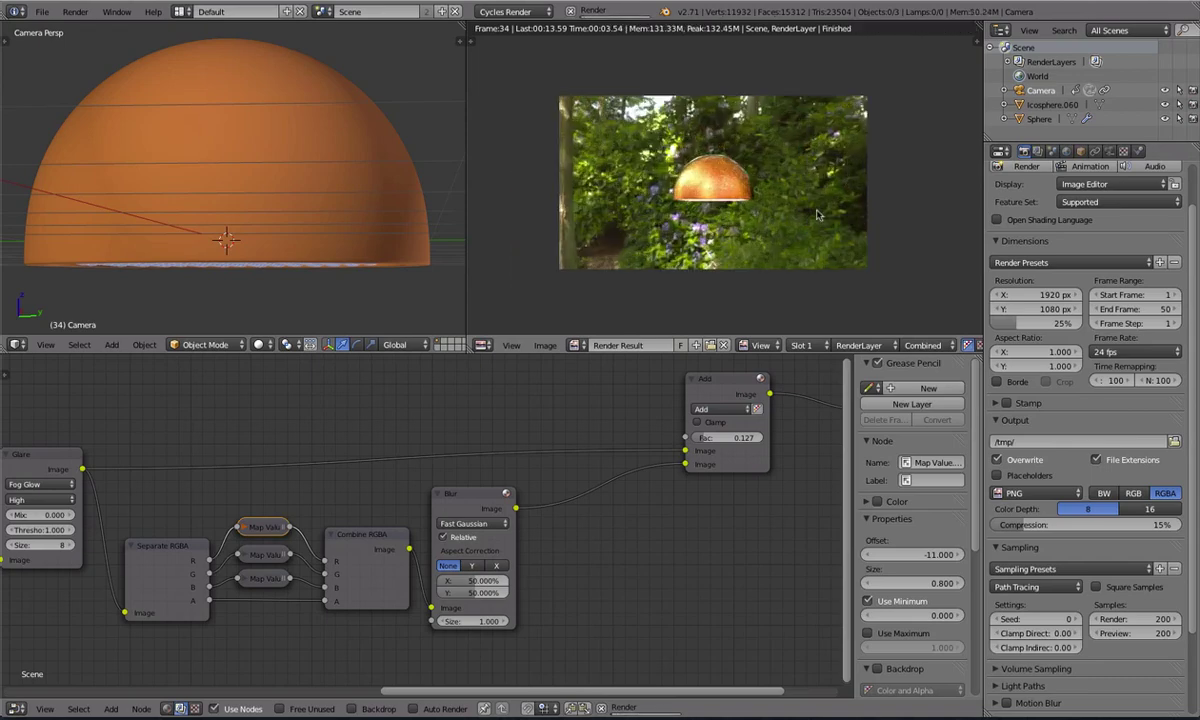
{"action": "scroll", "coordinate": [635, 520], "scroll_direction": "down", "scroll_amount": 3}
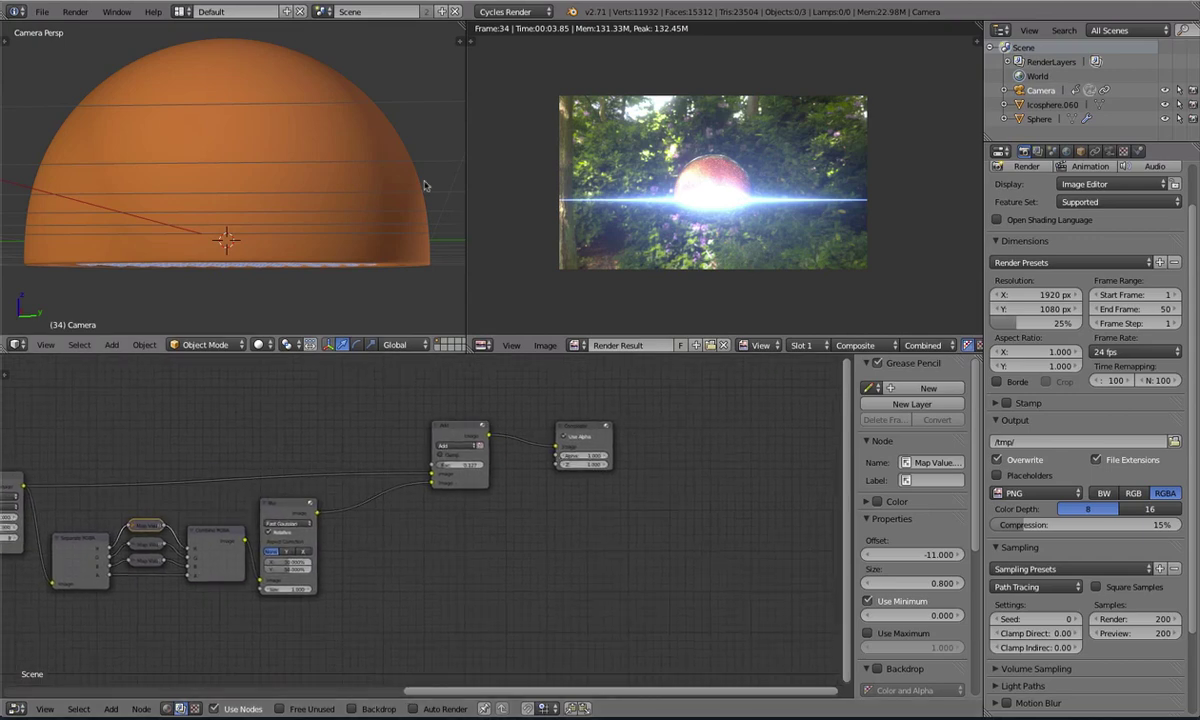
Move the animation to frame 74 and render the lamp from below
{"action": "key", "text": "Up"}
{"action": "key", "text": "Up"}
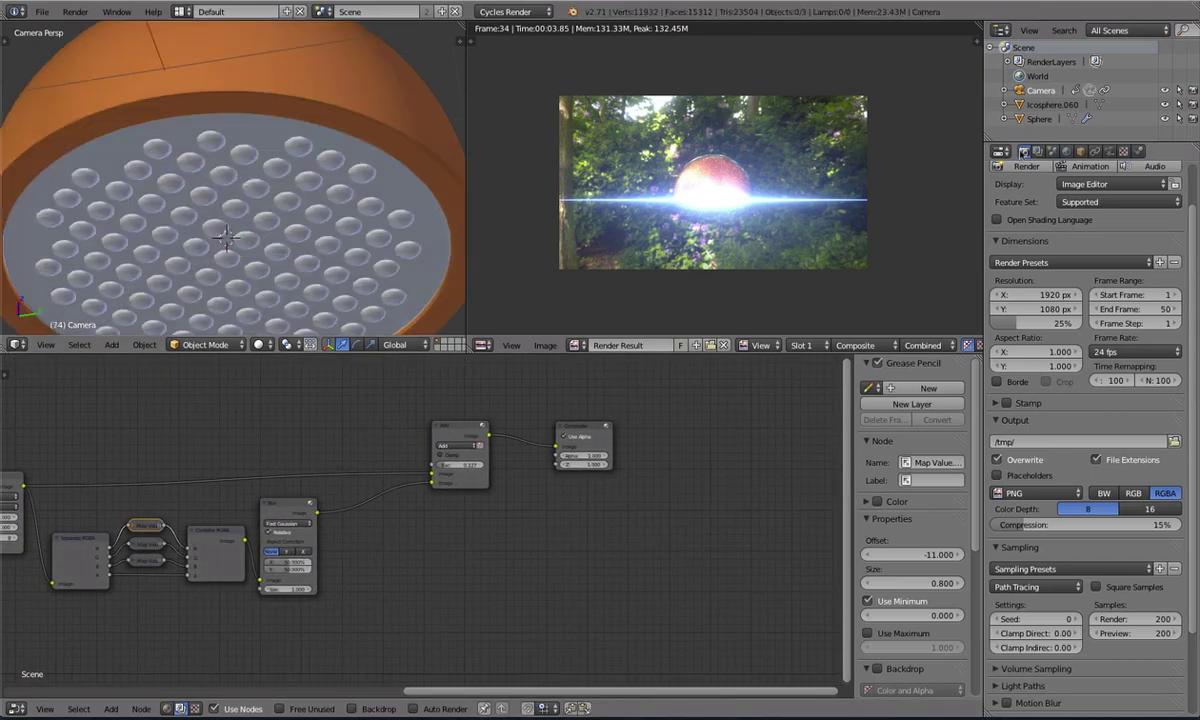
{"action": "key", "text": "F12"}
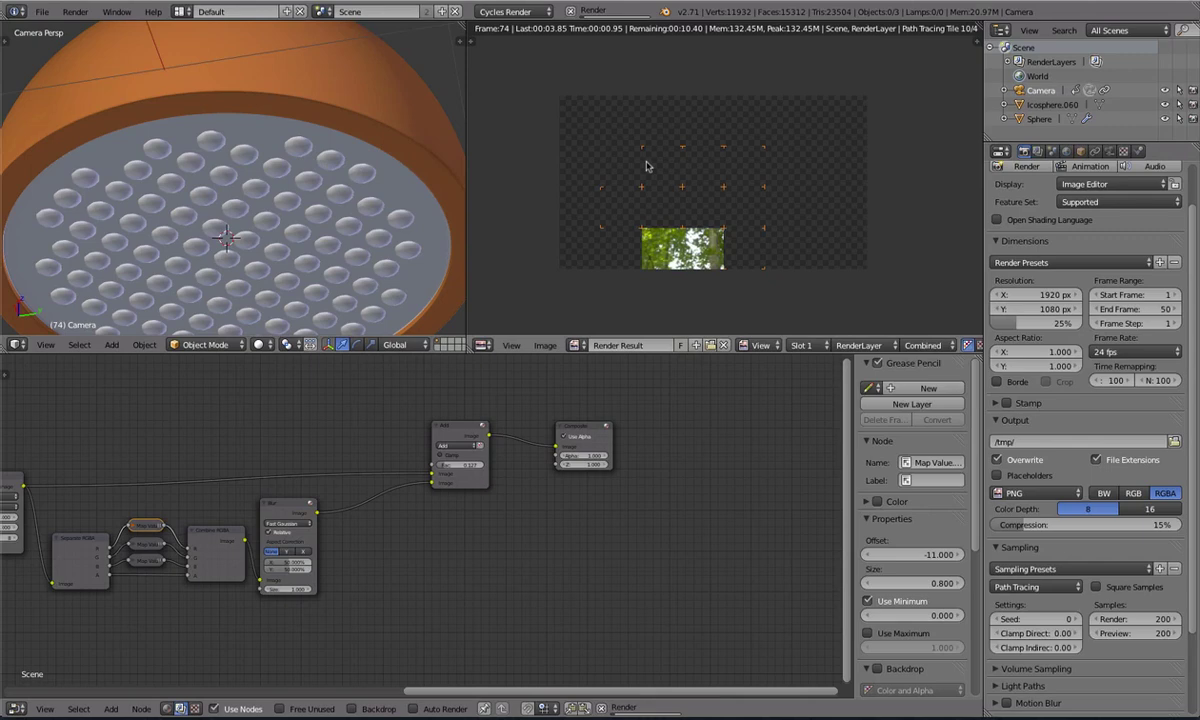
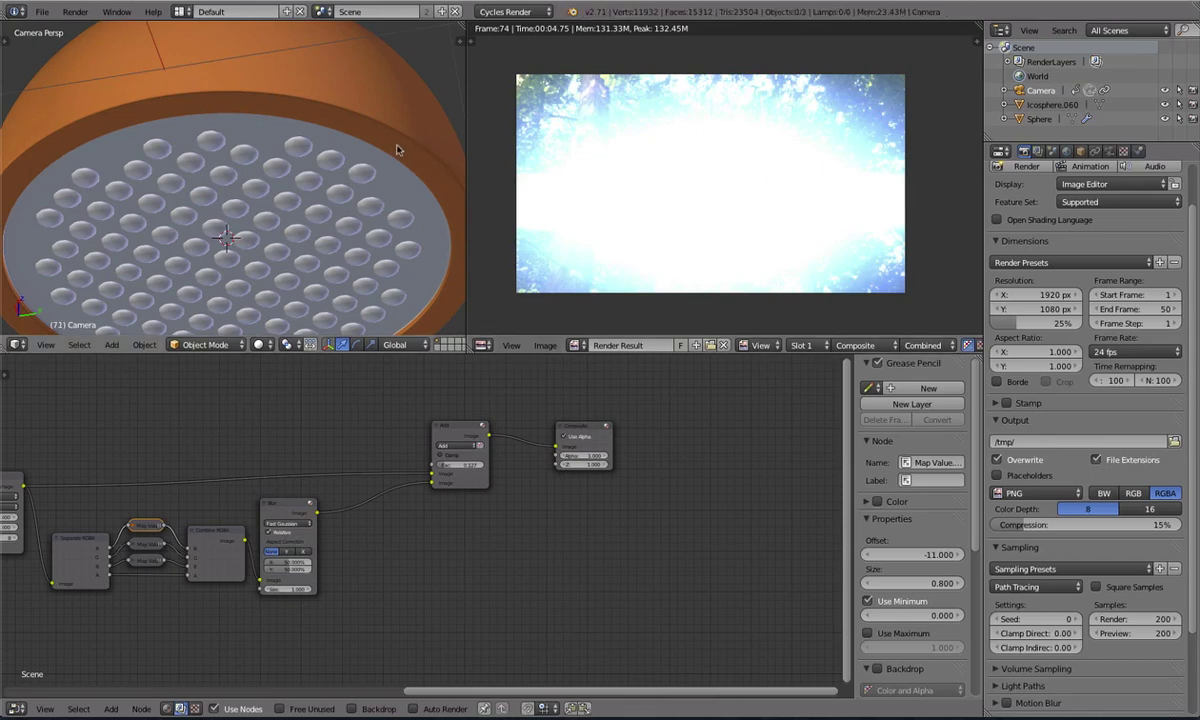
Return the animation to frame 33 and bring the Film settings of the render properties into view
{"action": "key", "text": "shift+Left"}
{"action": "key", "text": "alt+a"}
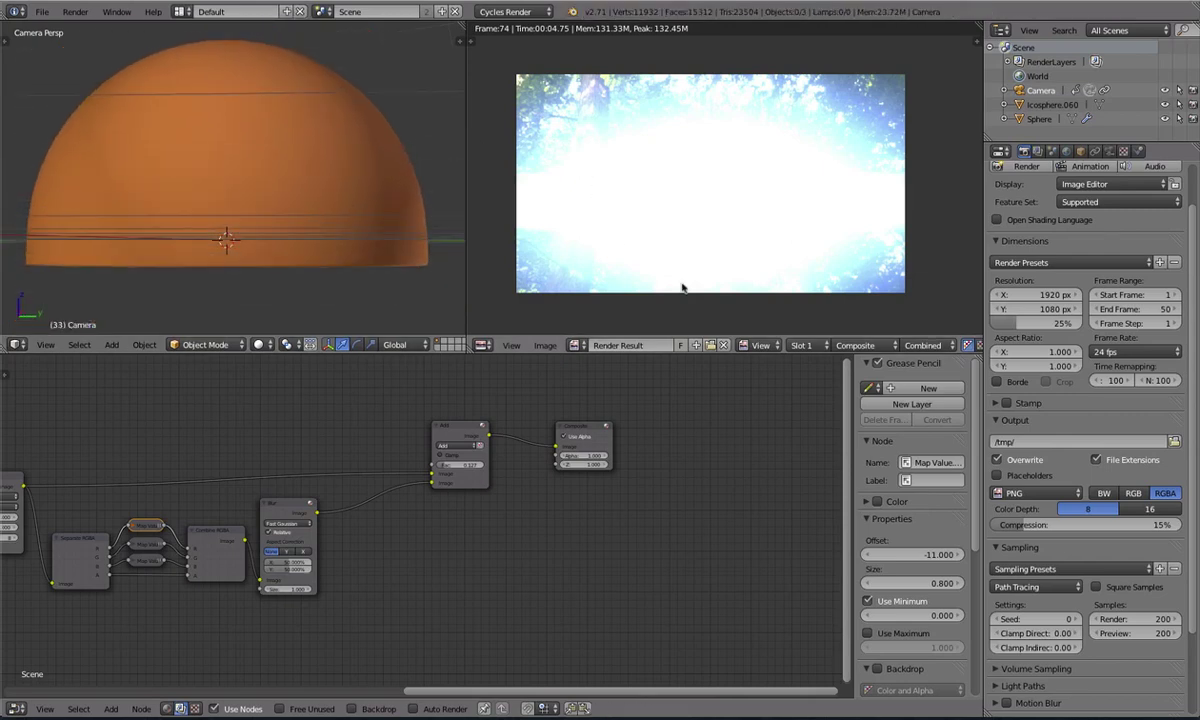
{"action": "scroll", "coordinate": [1043, 515], "scroll_direction": "down", "scroll_amount": 3}
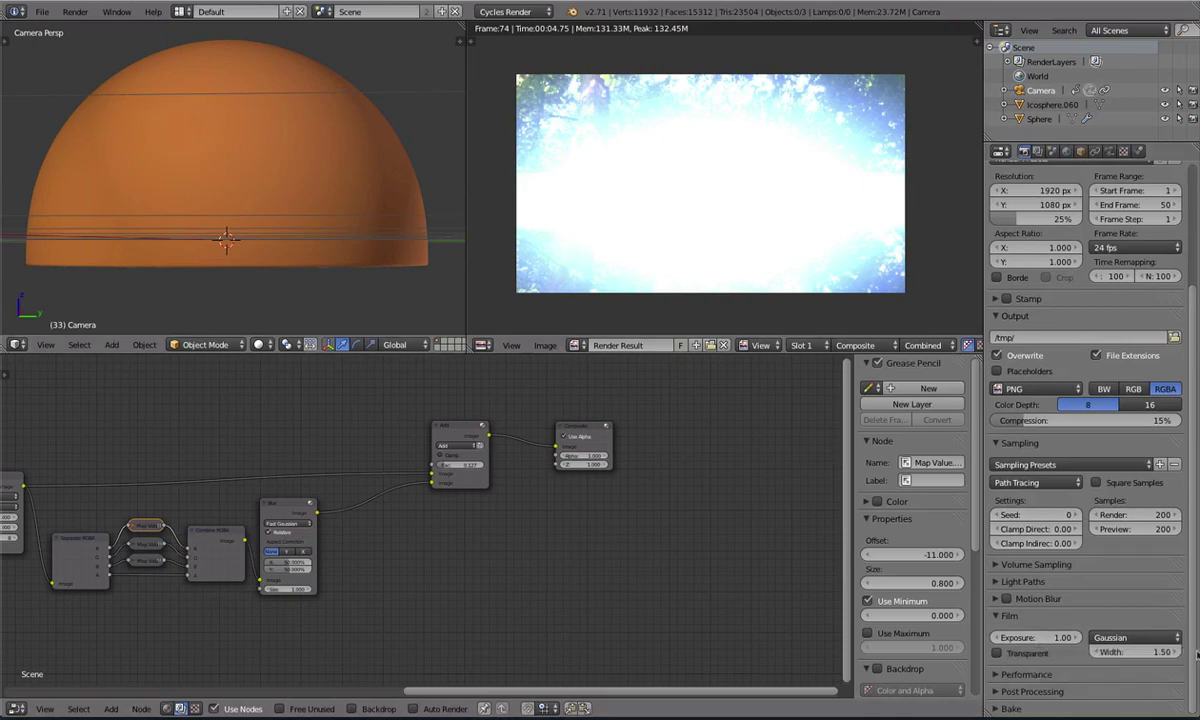
Preview the camera view with rendered shading and try out the film exposure, ending at 1.00
{"action": "key", "text": "shift+z"}
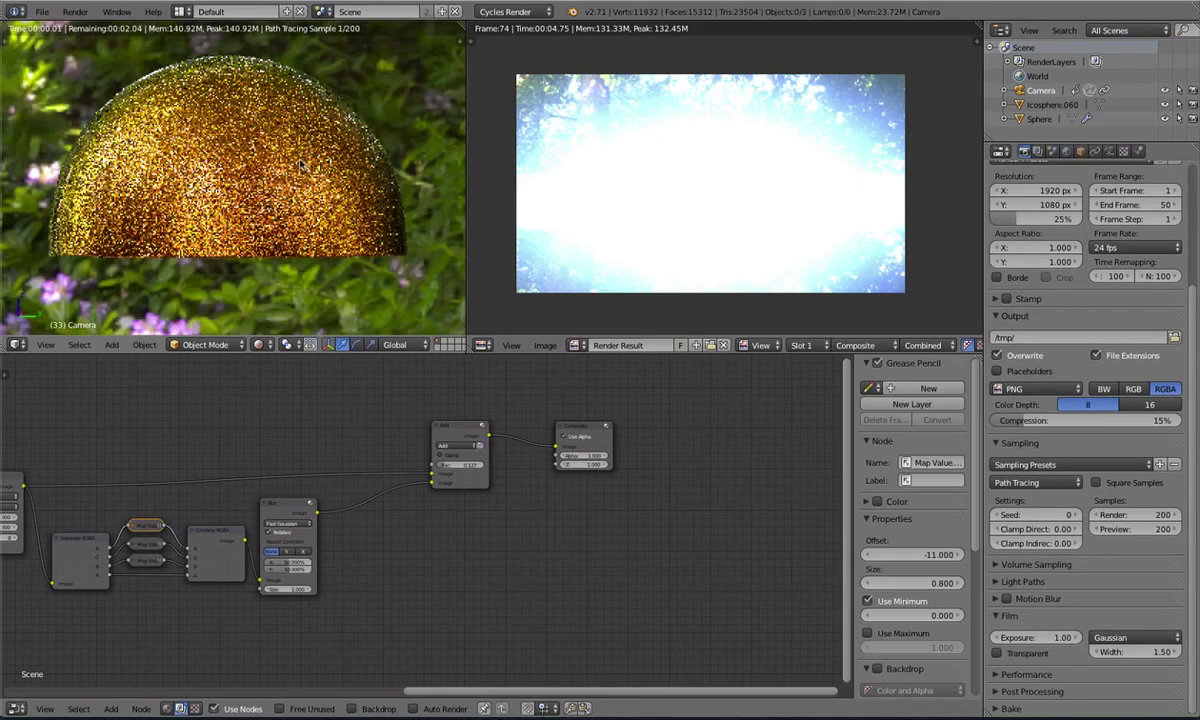
{"action": "scroll", "coordinate": [166, 168], "scroll_direction": "down", "scroll_amount": 2}
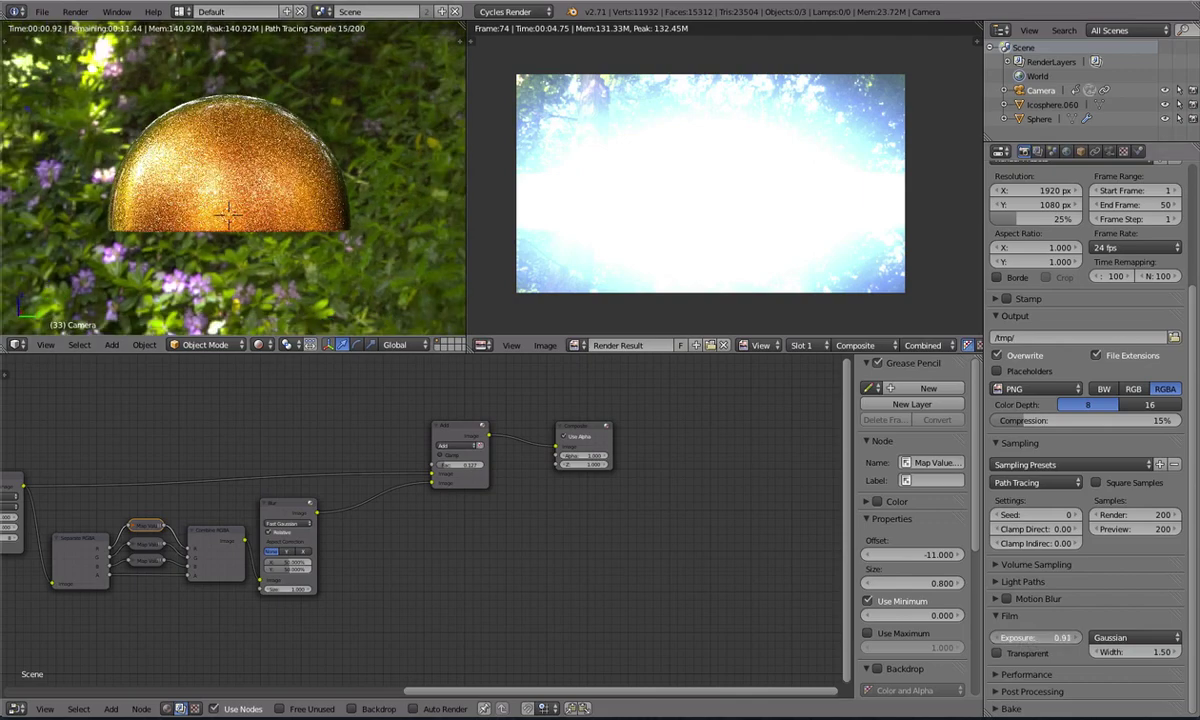
{"action": "mouse_move", "coordinate": [1048, 638]}
{"action": "left_mouse_down"}
{"action": "mouse_move", "coordinate": [998, 638]}
{"action": "mouse_move", "coordinate": [1120, 637]}
{"action": "mouse_move", "coordinate": [1000, 637]}
{"action": "mouse_move", "coordinate": [1043, 643]}
{"action": "left_mouse_up"}
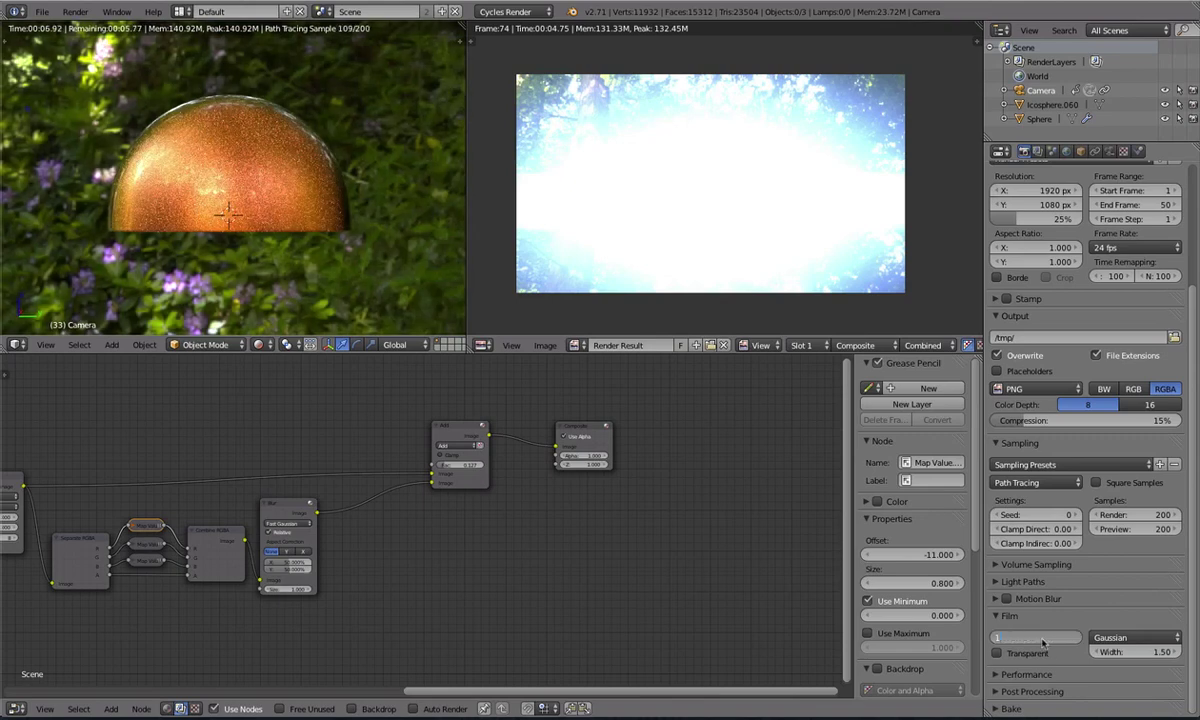
{"action": "key", "text": "Return"}
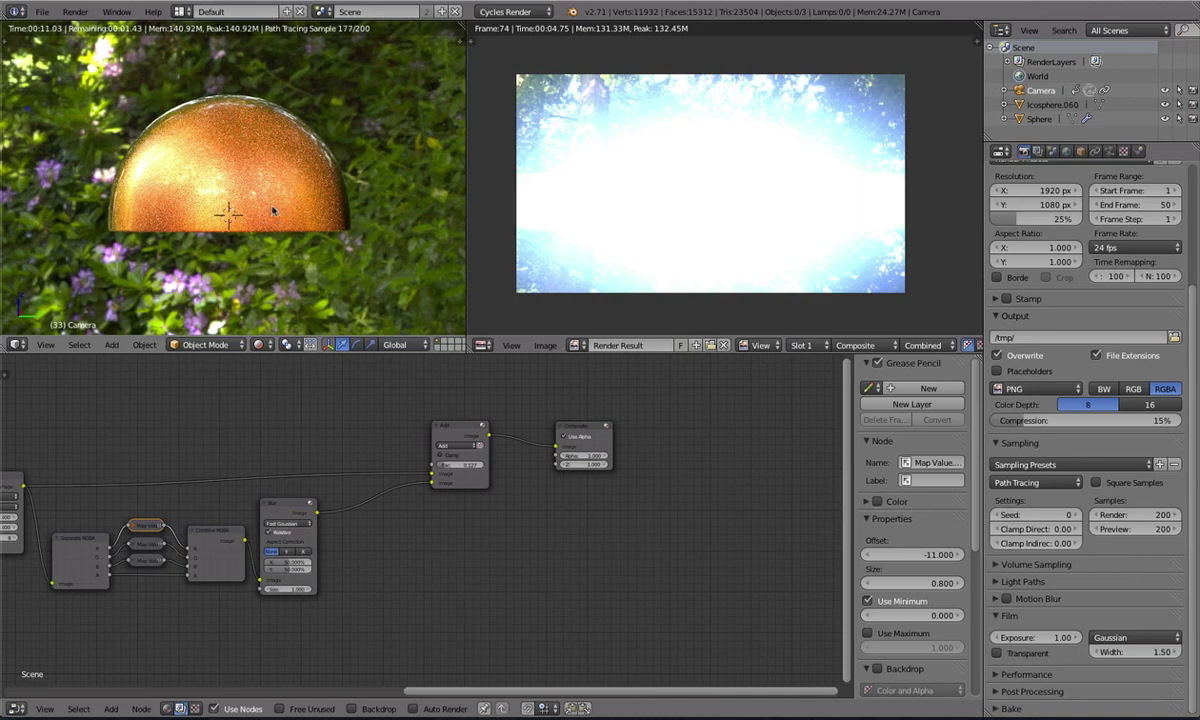
{"action": "key", "text": "alt+a"}
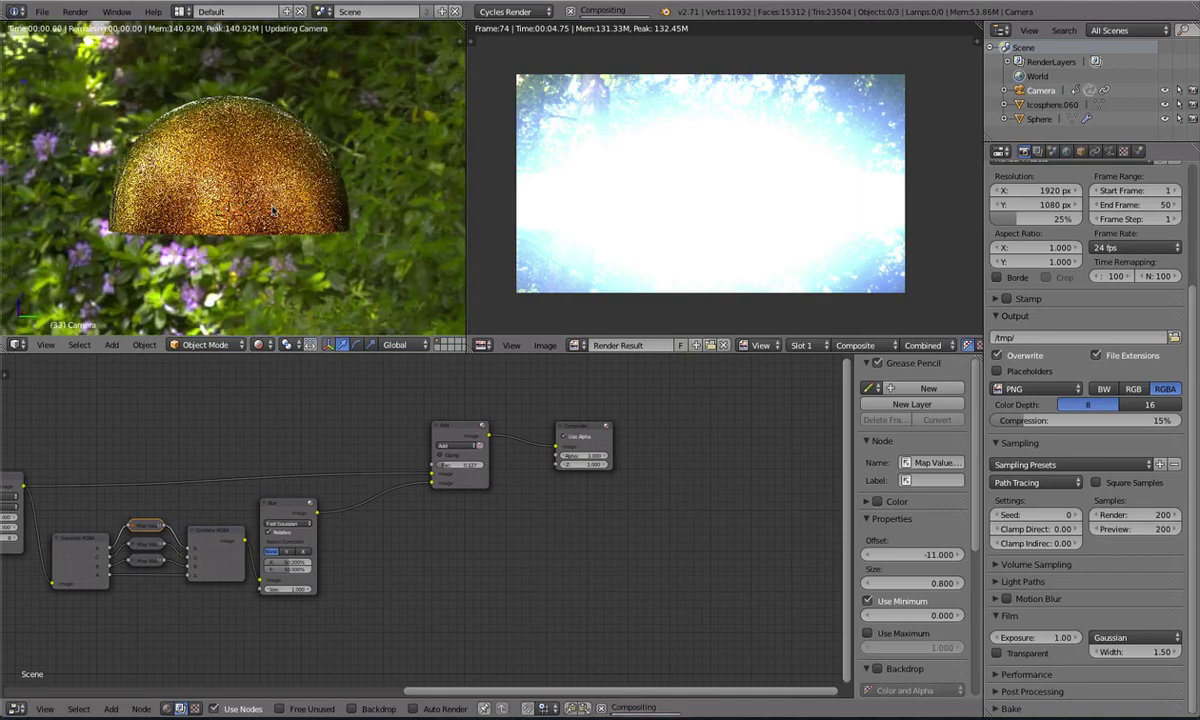
{"action": "key", "text": "Escape"}
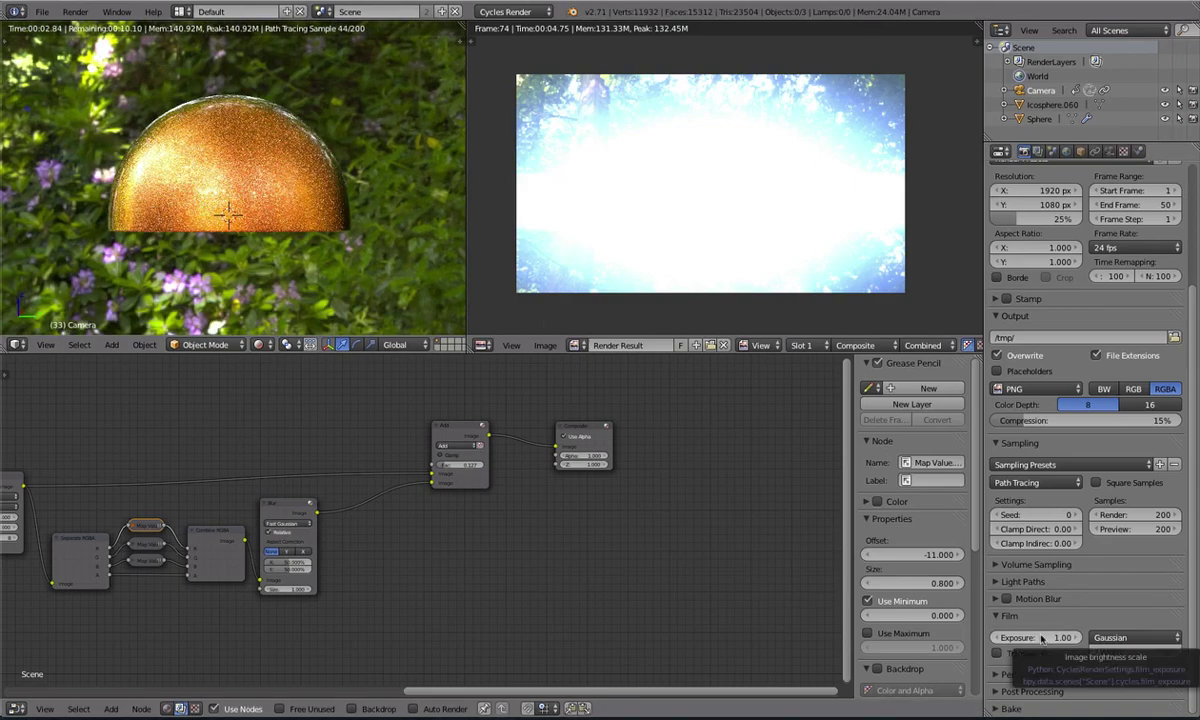
Keyframe the film exposure at 1.00 on frame 33 and again on frame 41
{"action": "key", "text": "i"}
{"action": "key", "text": "Right"}
{"action": "key", "text": "Right"}
{"action": "key", "text": "Right"}
{"action": "key", "text": "Right"}
{"action": "key", "text": "Right"}
{"action": "key", "text": "Right"}
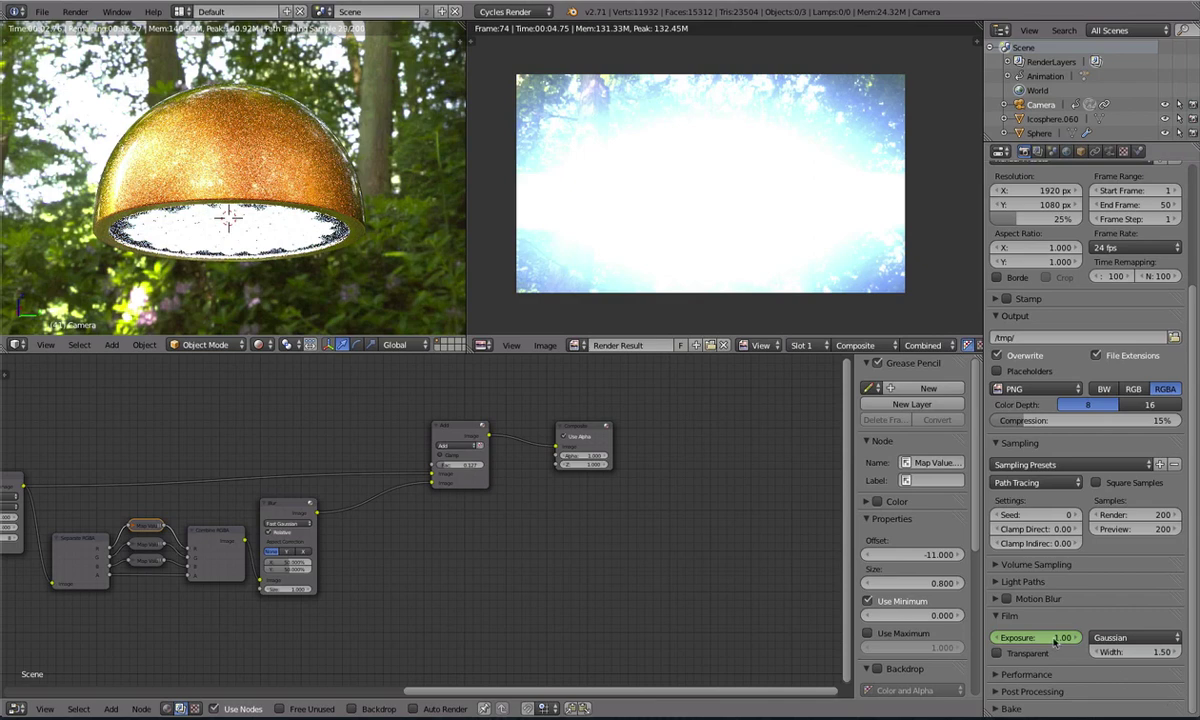
{"action": "key", "text": "i"}
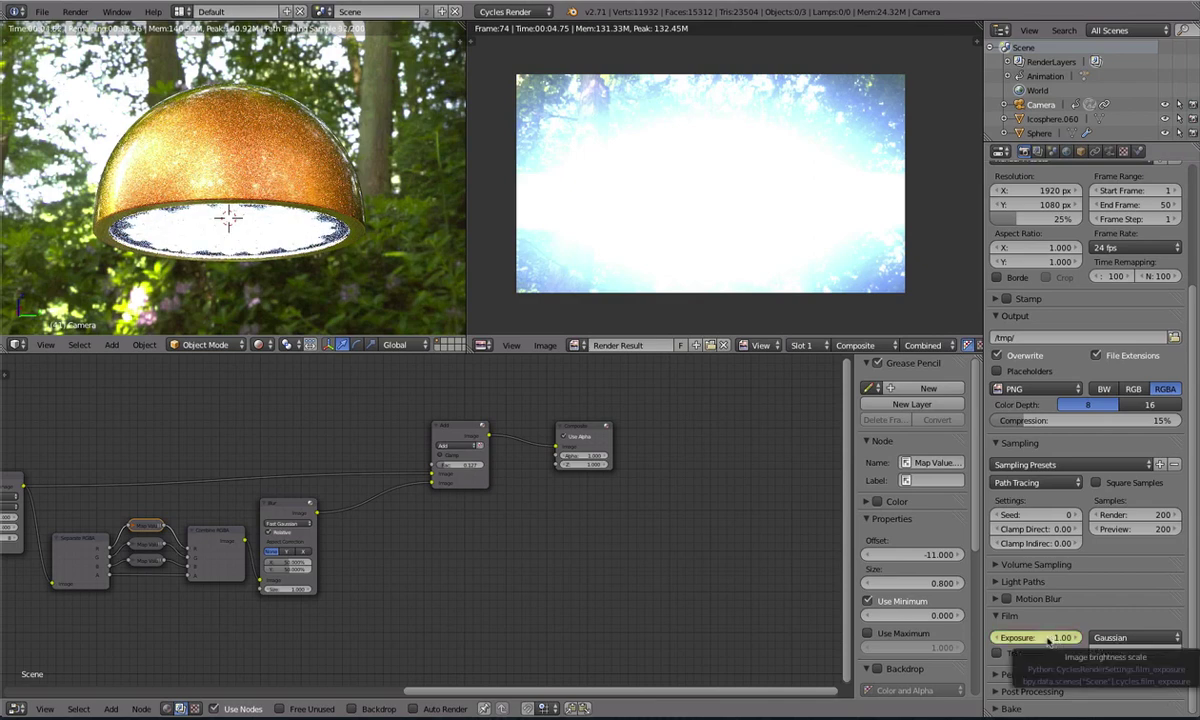
Set the film exposure at frame 41 to 0.02 and check the lamp in the rendered preview
{"action": "left_click", "coordinate": [1048, 639]}
{"action": "type", "text": "0.02"}
{"action": "key", "text": "Return"}
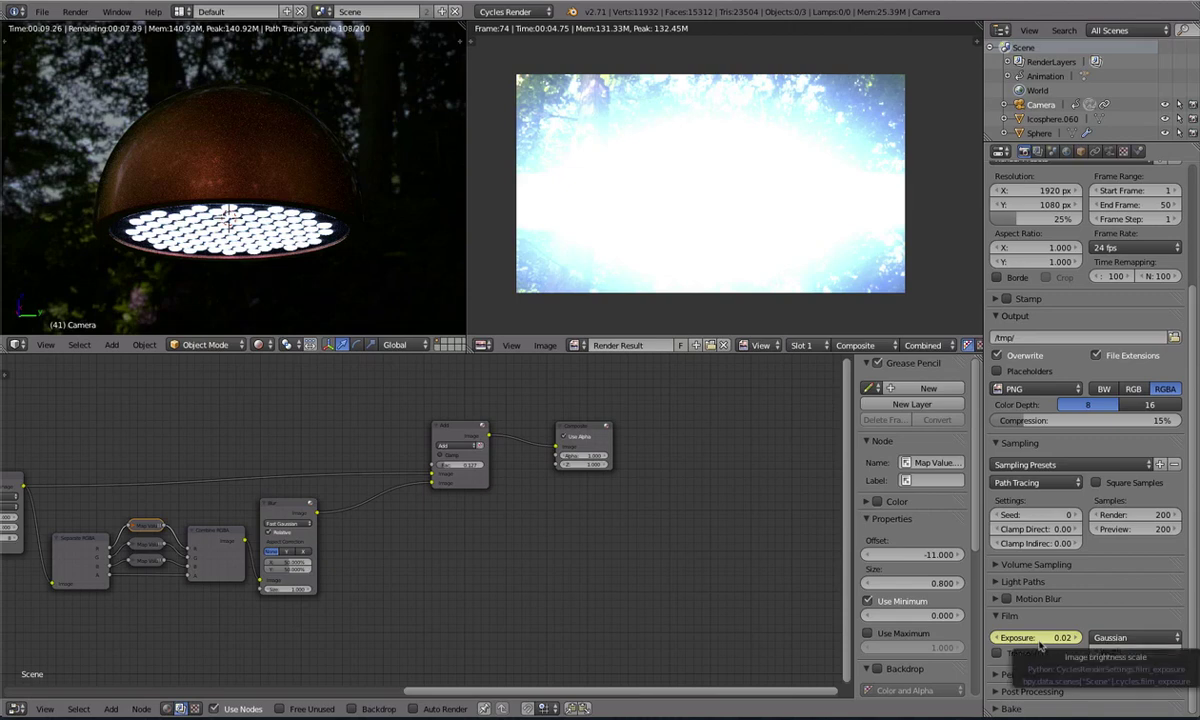
{"action": "scroll", "coordinate": [335, 276], "scroll_direction": "down", "scroll_amount": 4}
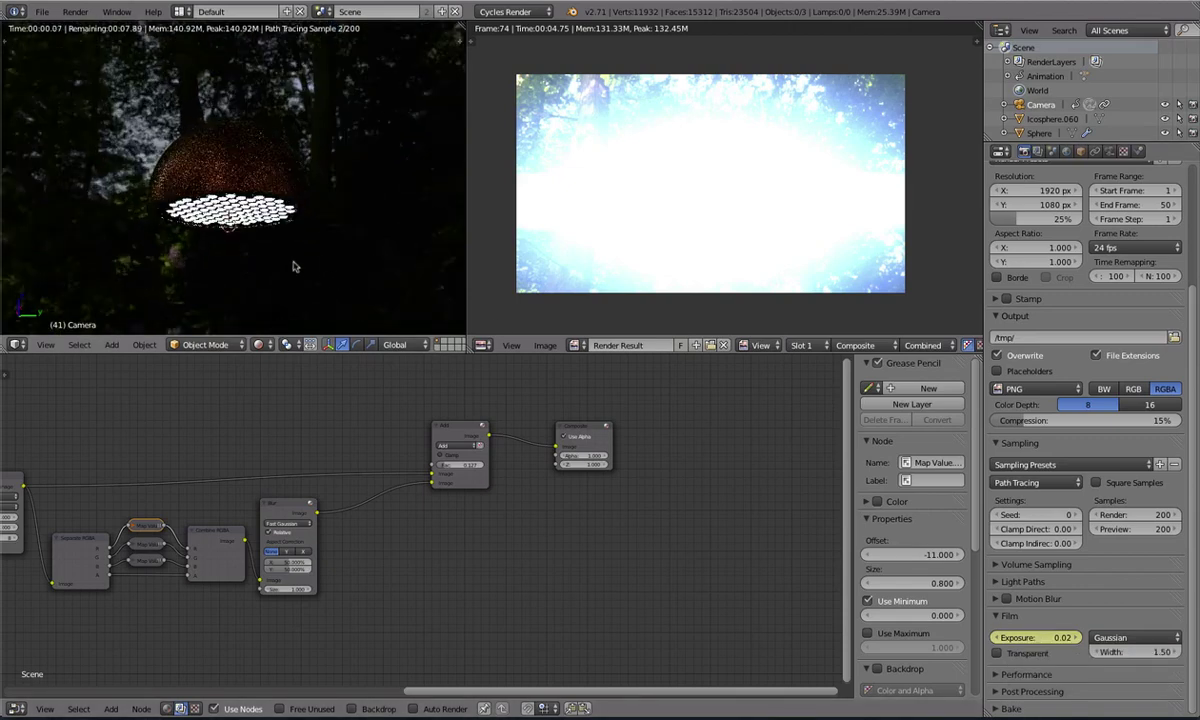
{"action": "scroll", "coordinate": [270, 266], "scroll_direction": "up", "scroll_amount": 5}
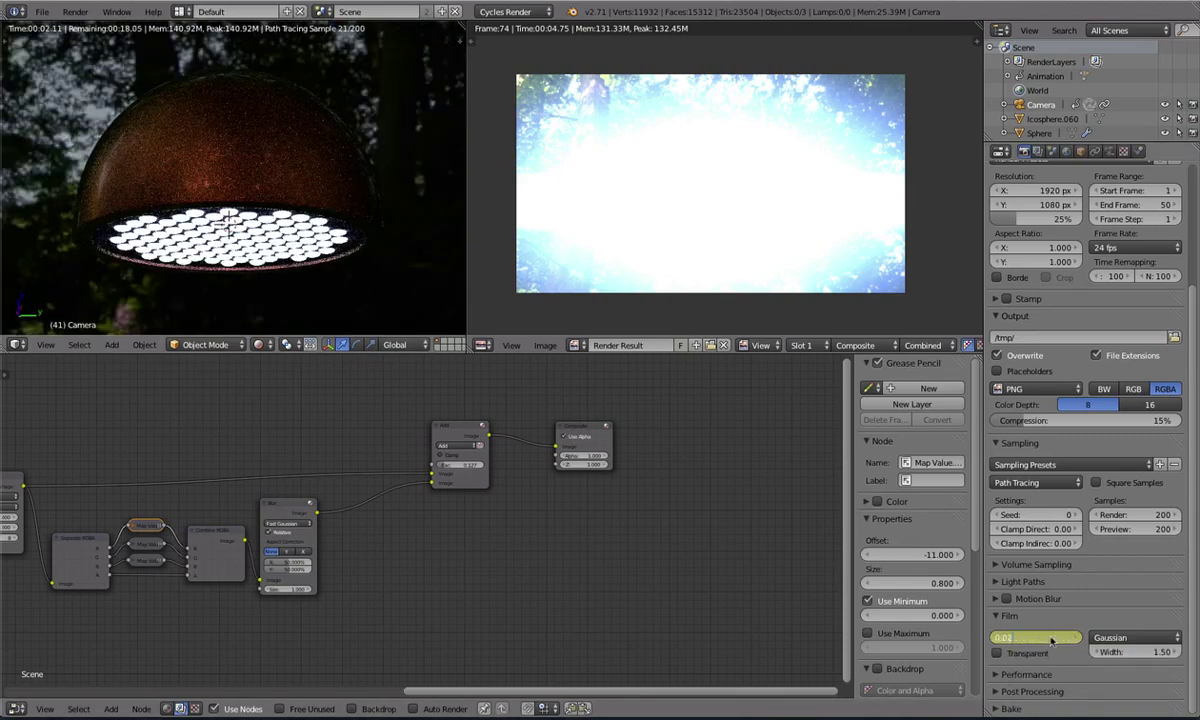
Set the film exposure at frame 41 to 0.03 and compare the lamp's brightness in the preview
{"action": "type", "text": "3"}
{"action": "key", "text": "Return"}
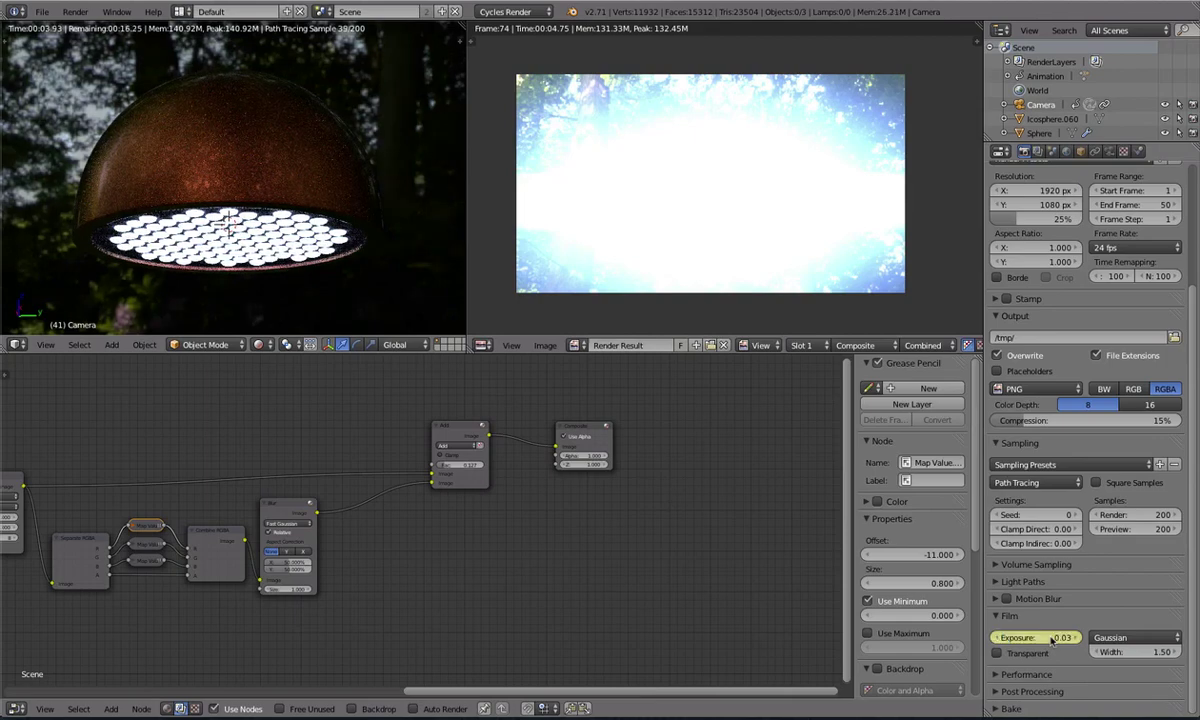
{"action": "scroll", "coordinate": [281, 144], "scroll_direction": "down", "scroll_amount": 2}
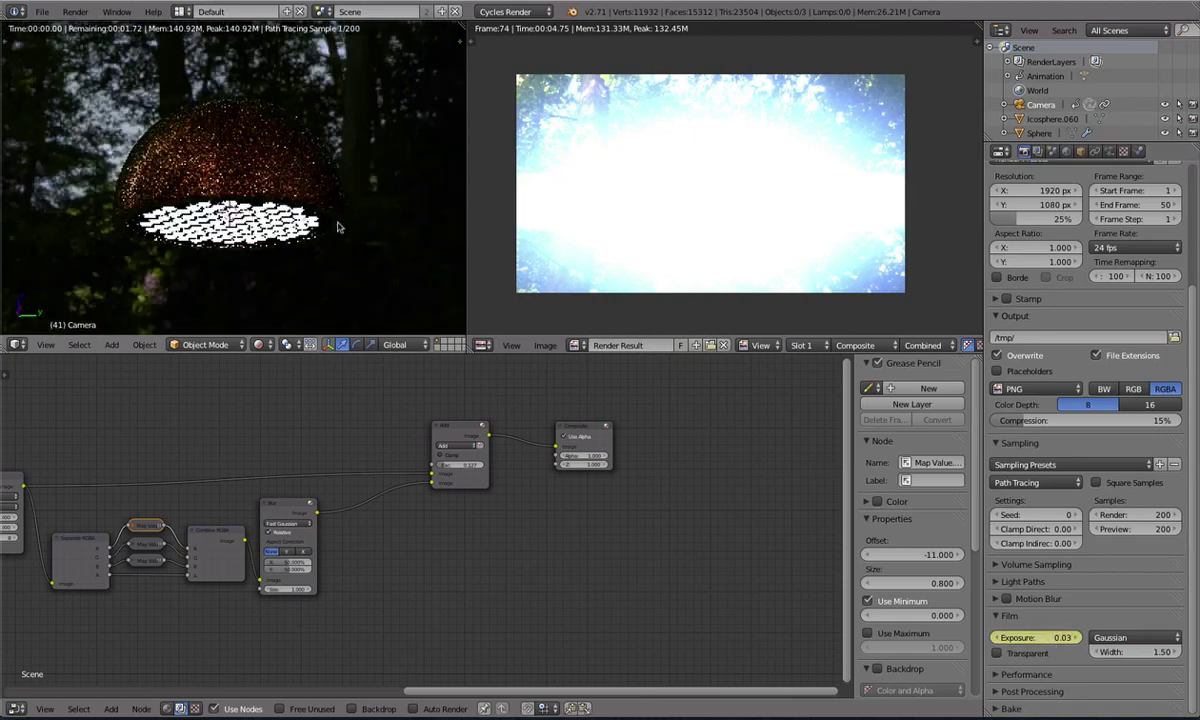
{"action": "scroll", "coordinate": [281, 144], "scroll_direction": "up", "scroll_amount": 2}
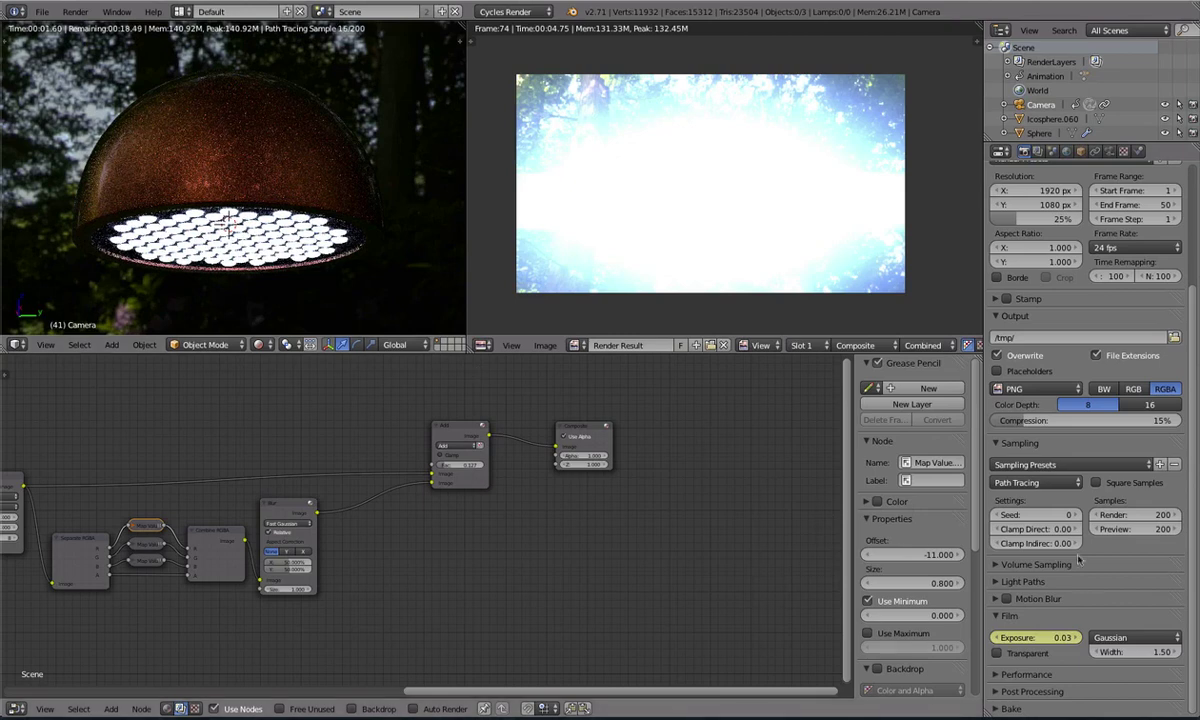
{"action": "scroll", "coordinate": [349, 238], "scroll_direction": "down", "scroll_amount": 1}
Return the 3D view to solid shading and render frame 41 with the lowered exposure
{"action": "key", "text": "z"}
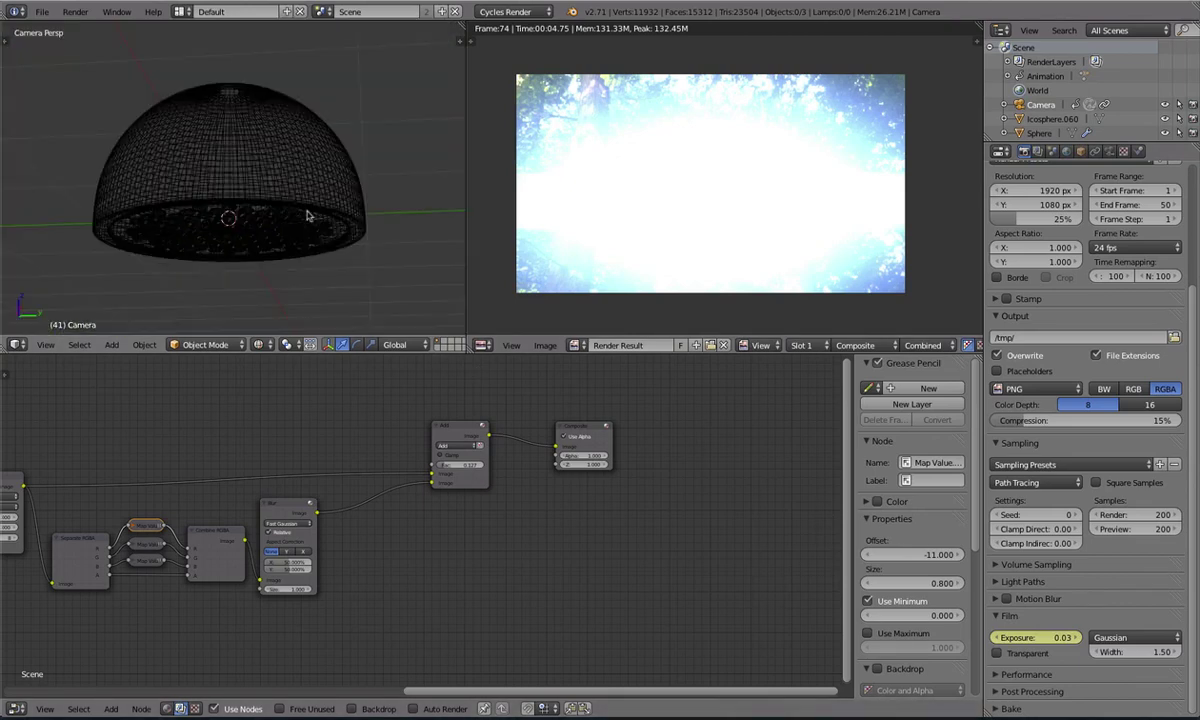
{"action": "key", "text": "z"}
{"action": "scroll", "coordinate": [349, 238], "scroll_direction": "down", "scroll_amount": 2}
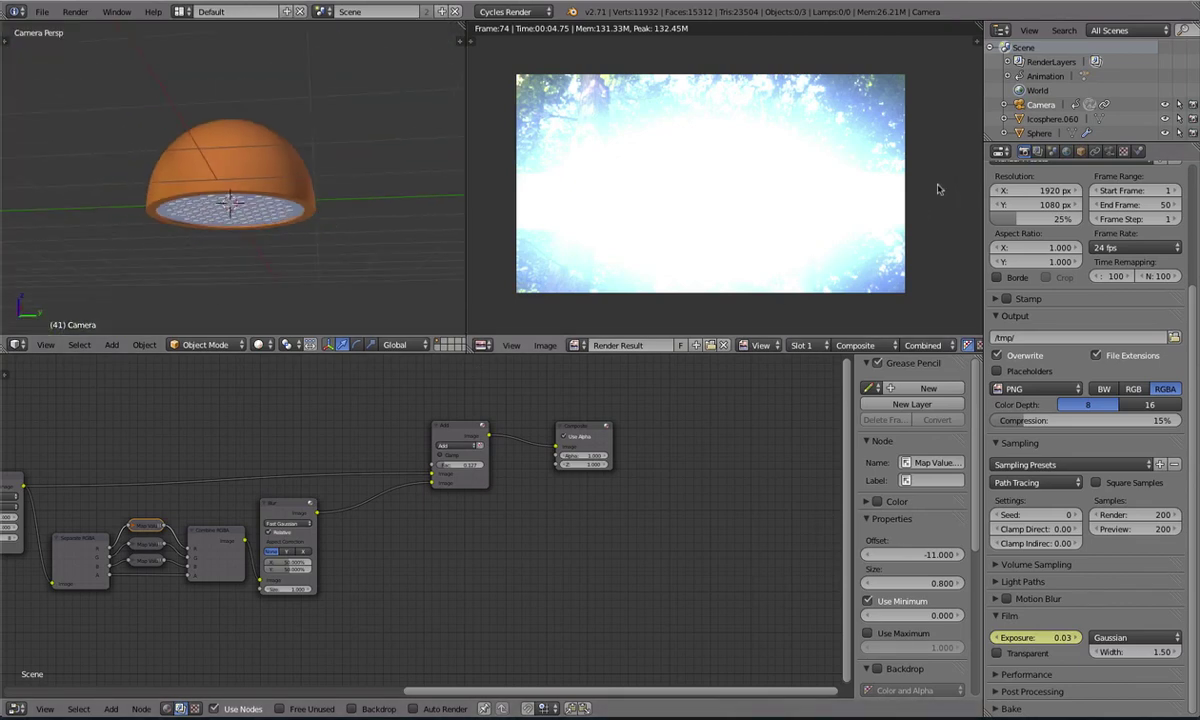
{"action": "key", "text": "KP_0"}
{"action": "middle_click_drag", "start_coordinate": [206, 174], "coordinate": [182, 172]}
{"action": "key", "text": "KP_0"}
{"action": "scroll", "coordinate": [260, 185], "scroll_direction": "up", "scroll_amount": 1}
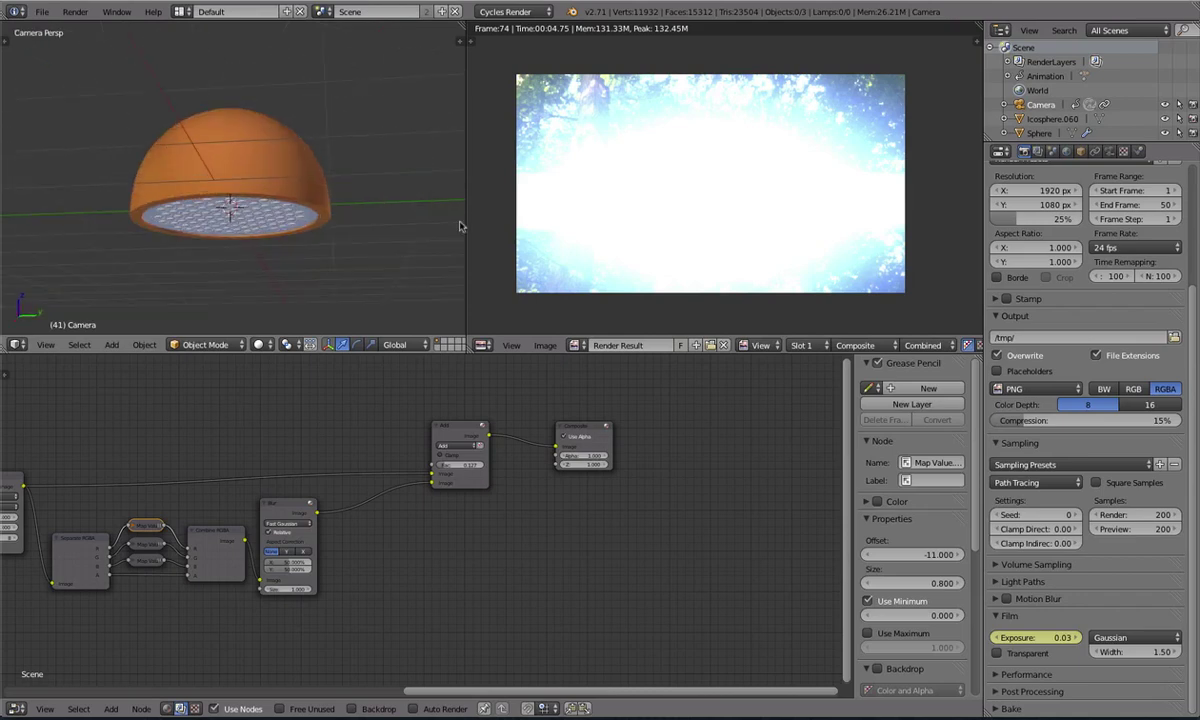
{"action": "scroll", "coordinate": [1036, 209], "scroll_direction": "up", "scroll_amount": 3}
{"action": "left_click", "coordinate": [1030, 205]}
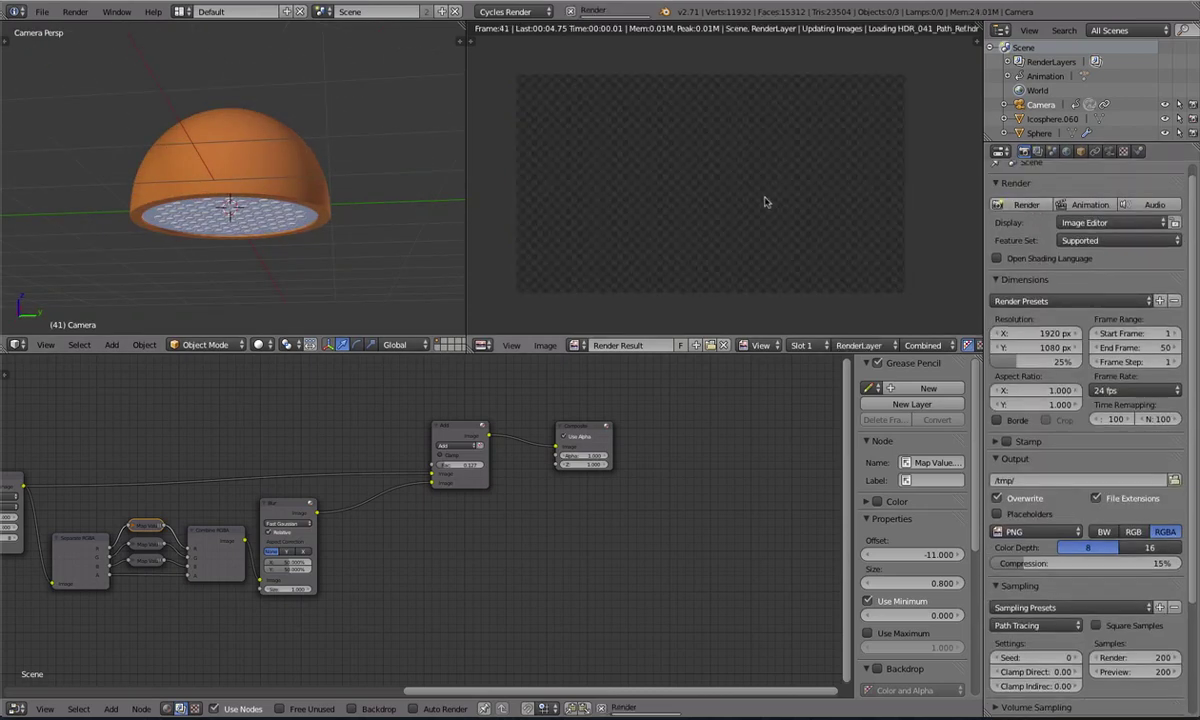
Sample pixel values across the lamp's bright opening in the frame 41 render and inspect its glow
{"action": "scroll", "coordinate": [763, 200], "scroll_direction": "up", "scroll_amount": 3}
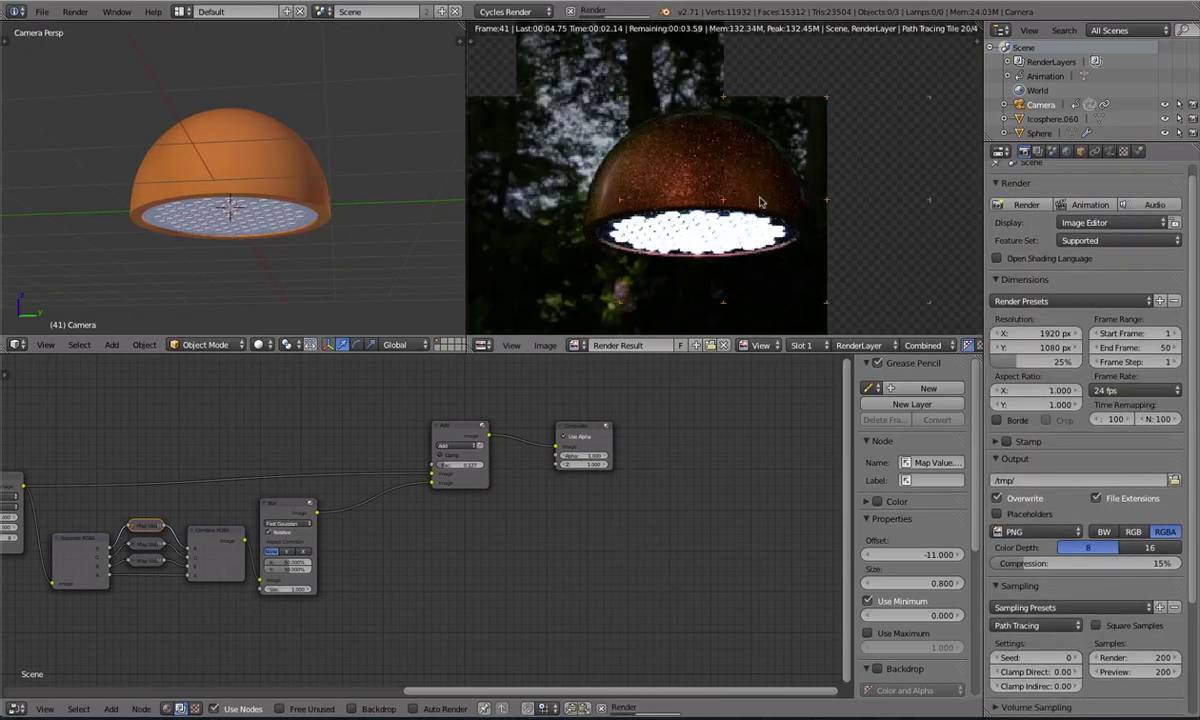
{"action": "left_click", "coordinate": [700, 245]}
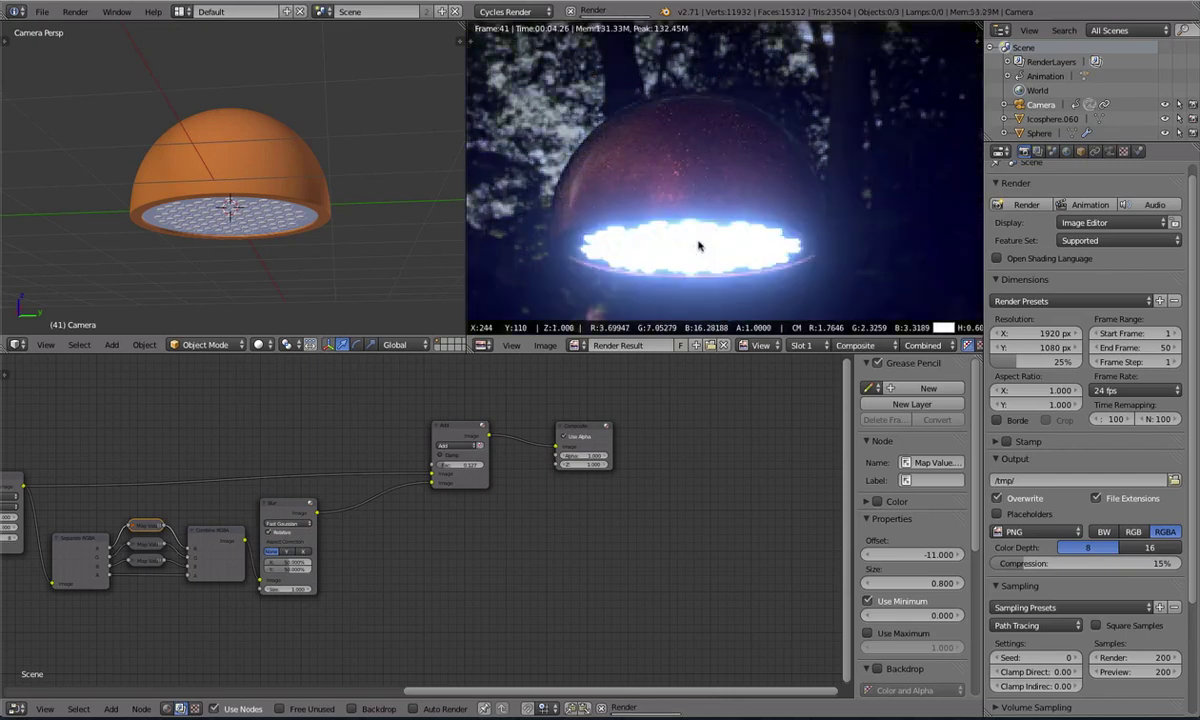
{"action": "left_click", "coordinate": [705, 223]}
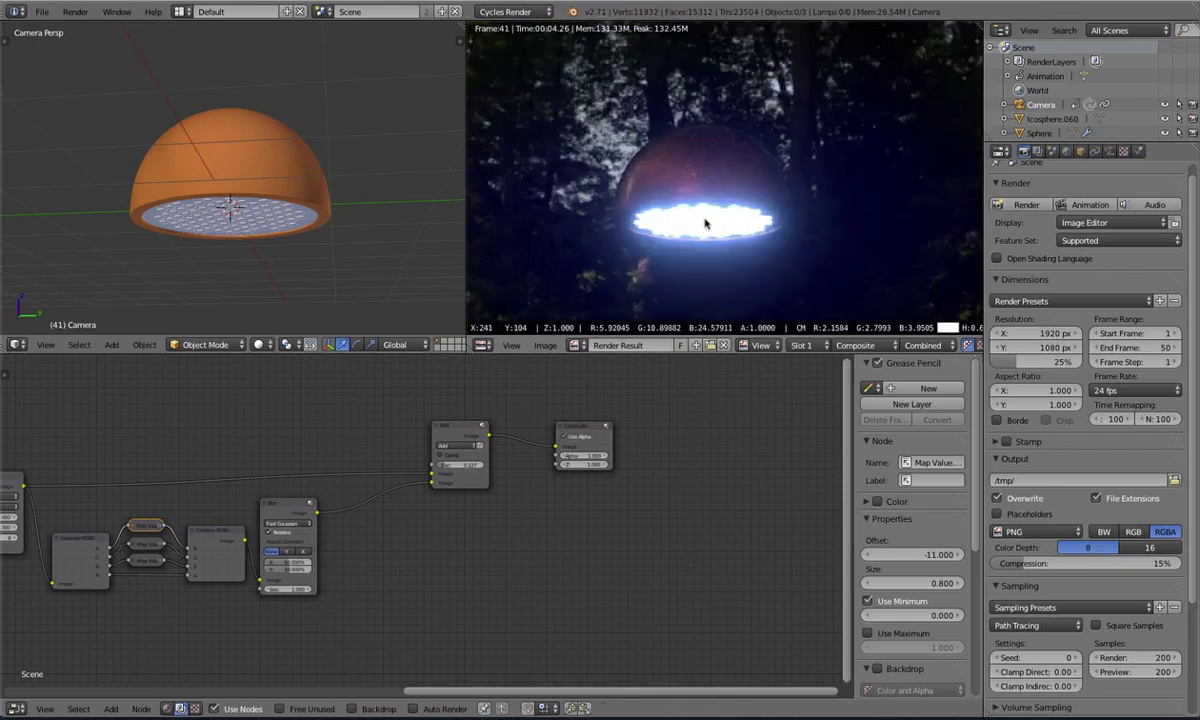
{"action": "left_click", "coordinate": [749, 236]}
{"action": "scroll", "coordinate": [610, 250], "scroll_direction": "down", "scroll_amount": 2}
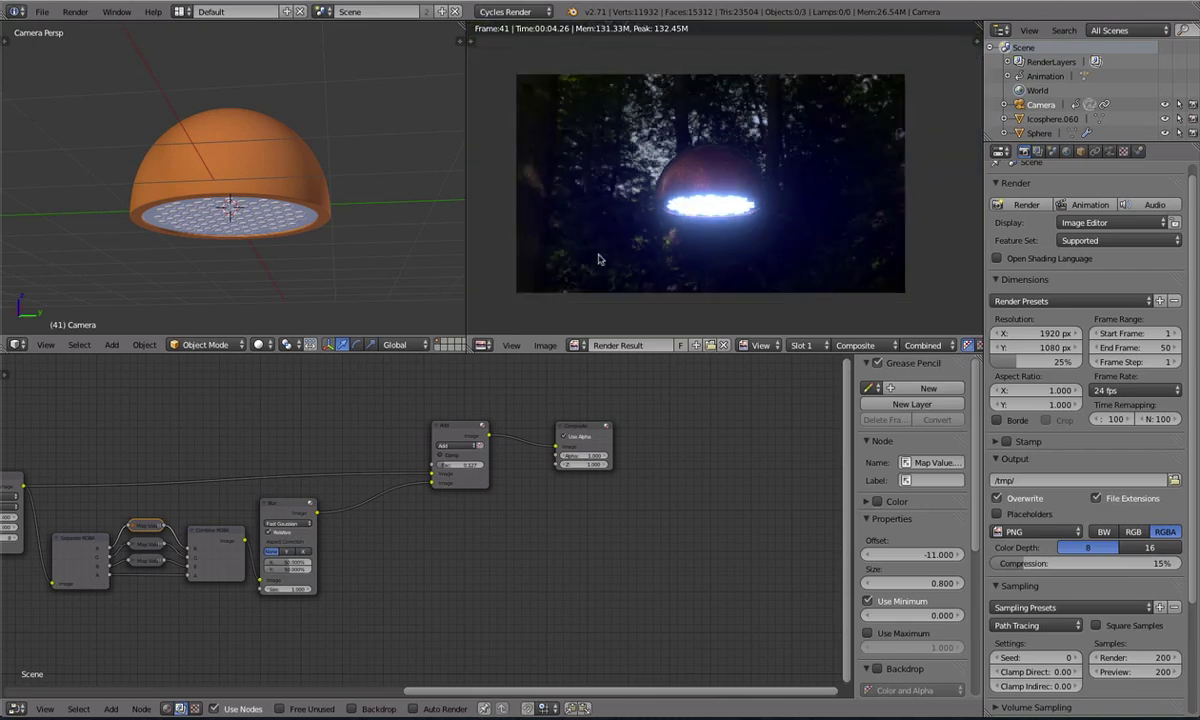
{"action": "scroll", "coordinate": [640, 245], "scroll_direction": "up", "scroll_amount": 5}
{"action": "scroll", "coordinate": [742, 252], "scroll_direction": "down", "scroll_amount": 3}
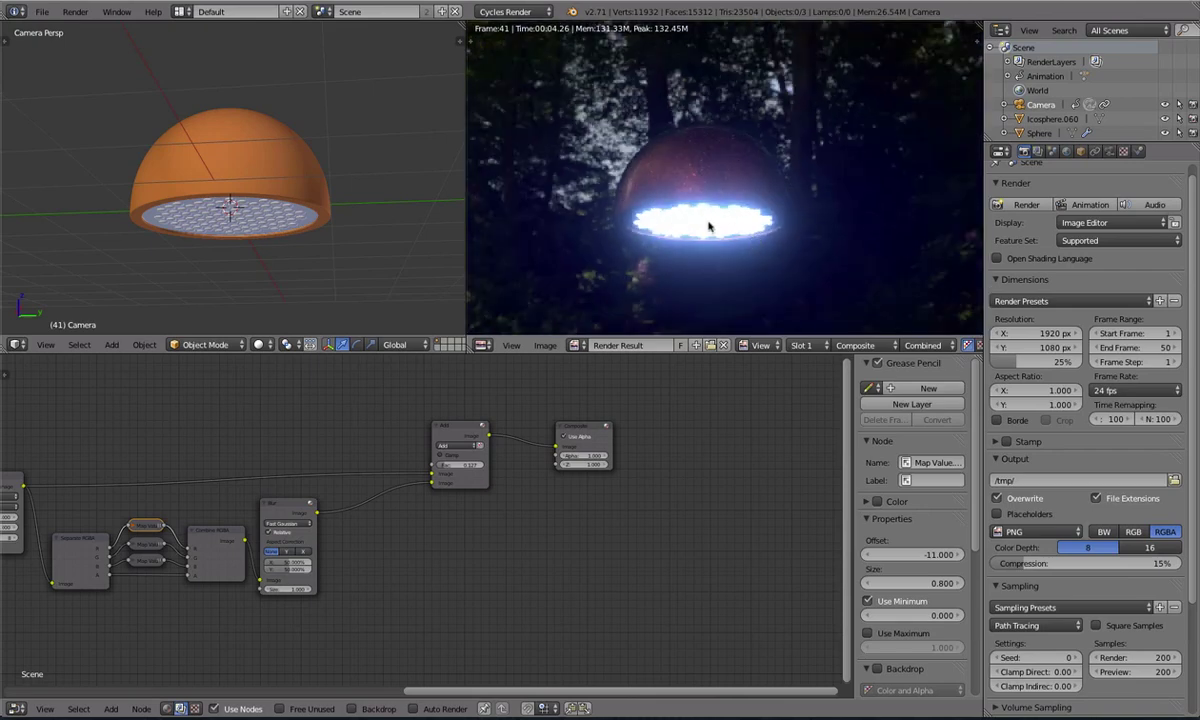
Review the compositor's first blur branch, from the Separate RGBA node after the render layer to the first Add node
{"action": "middle_click_drag", "start_coordinate": [416, 474], "coordinate": [664, 463]}
{"action": "scroll", "coordinate": [477, 493], "scroll_direction": "up", "scroll_amount": 1}
{"action": "scroll", "coordinate": [460, 490], "scroll_direction": "down", "scroll_amount": 2}
{"action": "middle_click_drag", "start_coordinate": [40, 440], "coordinate": [320, 466]}
{"action": "left_click", "coordinate": [181, 474]}
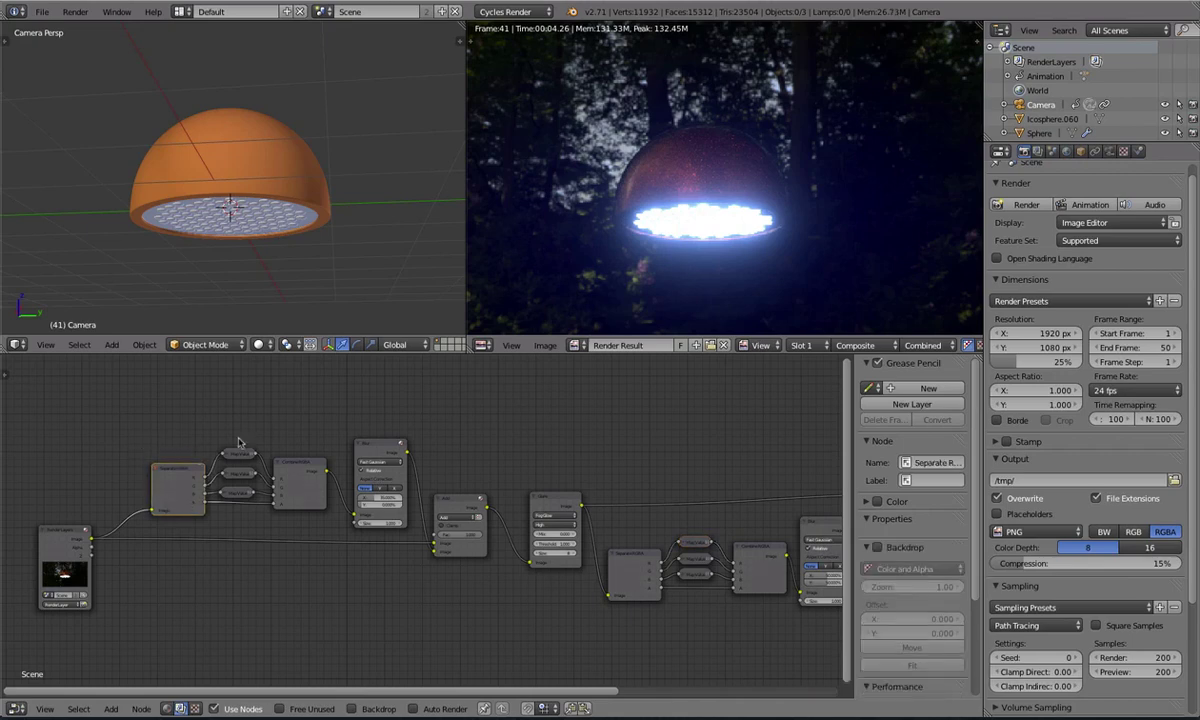
{"action": "scroll", "coordinate": [580, 620], "scroll_direction": "up", "scroll_amount": 2}
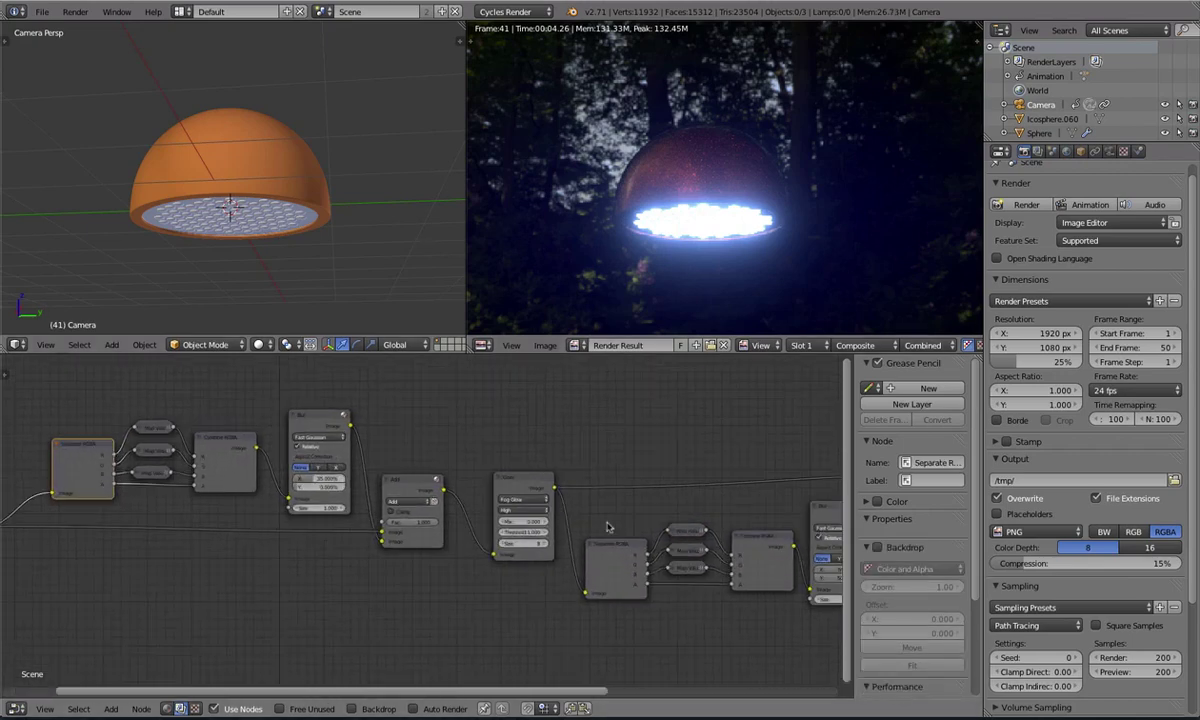
{"action": "middle_click_drag", "start_coordinate": [607, 527], "coordinate": [395, 497]}
{"action": "scroll", "coordinate": [395, 520], "scroll_direction": "up", "scroll_amount": 1}
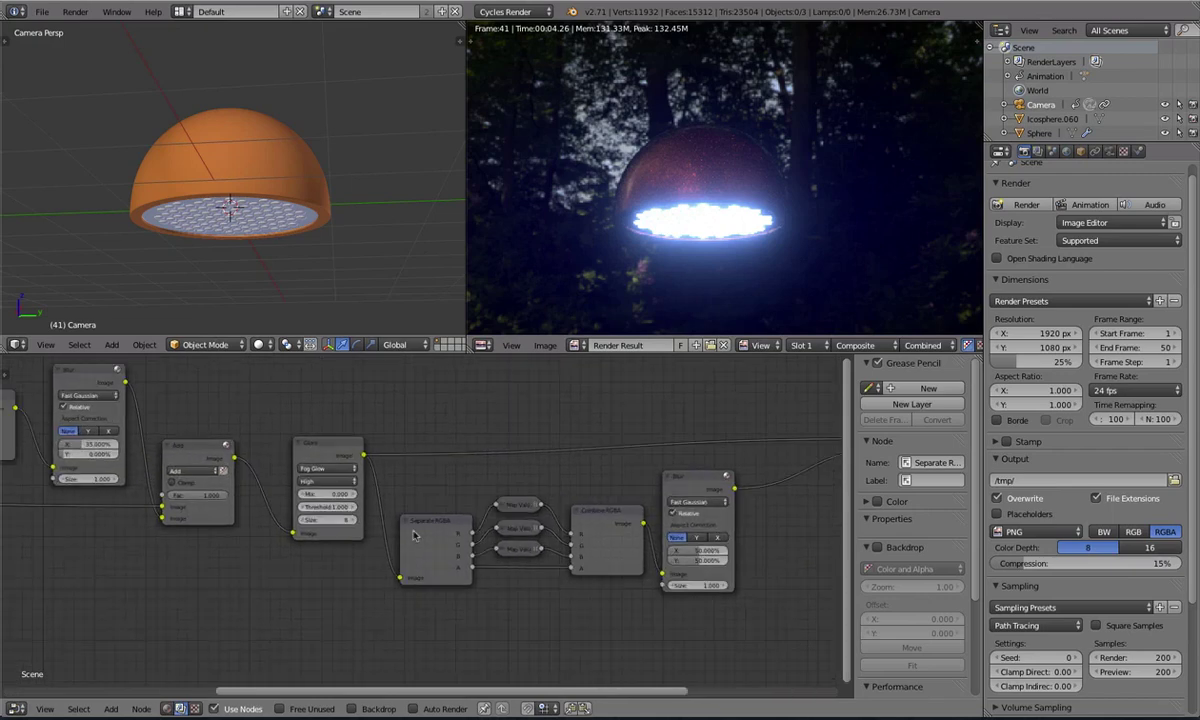
Examine the Fog Glow Glare node and the red channel's Map Value settings, comparing them with the frame 41 render
{"action": "scroll", "coordinate": [378, 500], "scroll_direction": "up", "scroll_amount": 1}
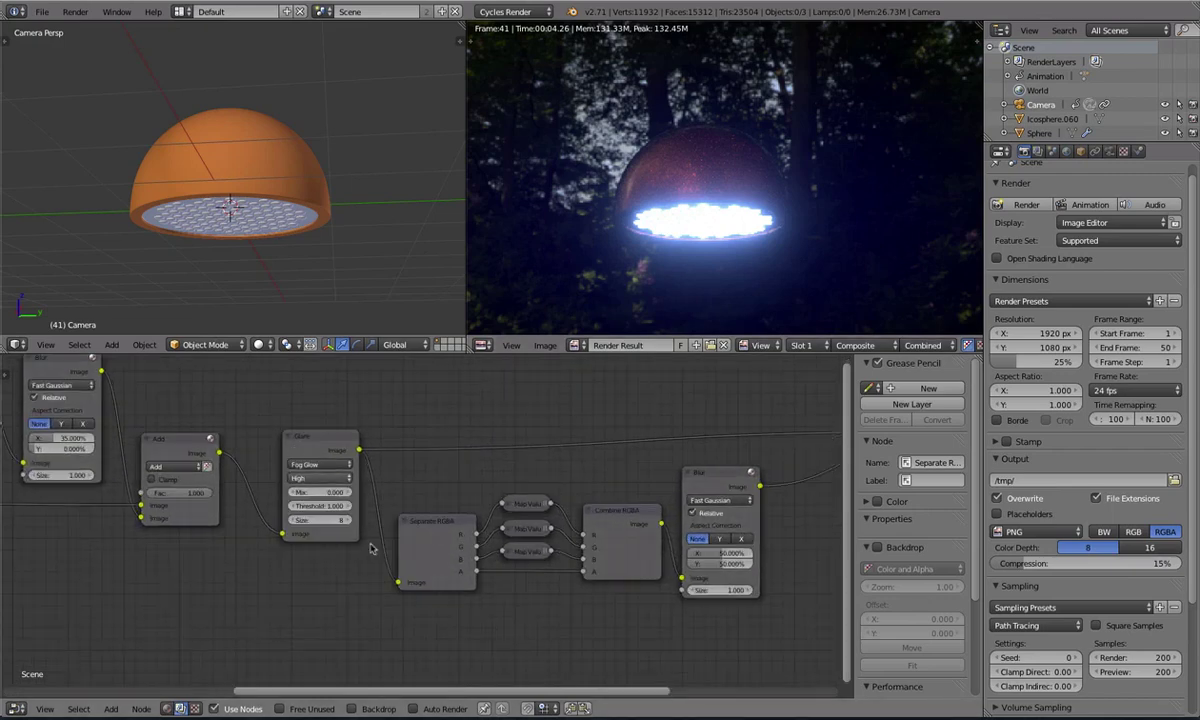
{"action": "scroll", "coordinate": [368, 473], "scroll_direction": "up", "scroll_amount": 1}
{"action": "left_click_drag", "start_coordinate": [298, 421], "coordinate": [288, 415]}
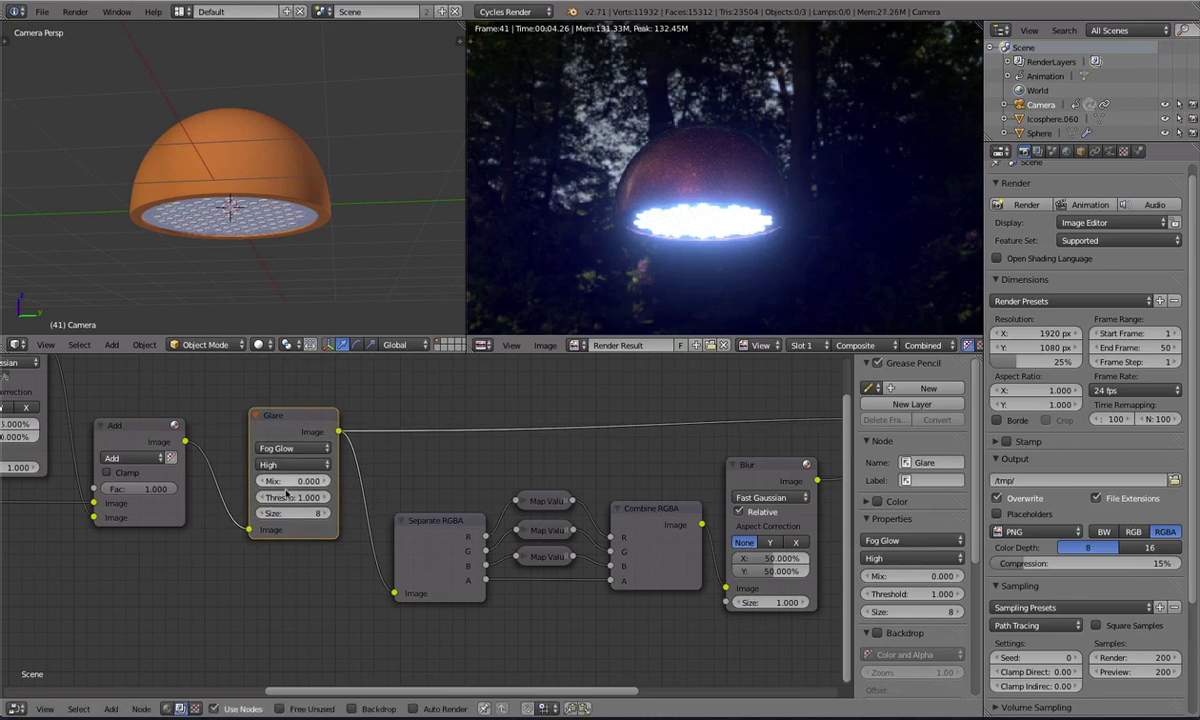
{"action": "scroll", "coordinate": [470, 508], "scroll_direction": "up", "scroll_amount": 2}
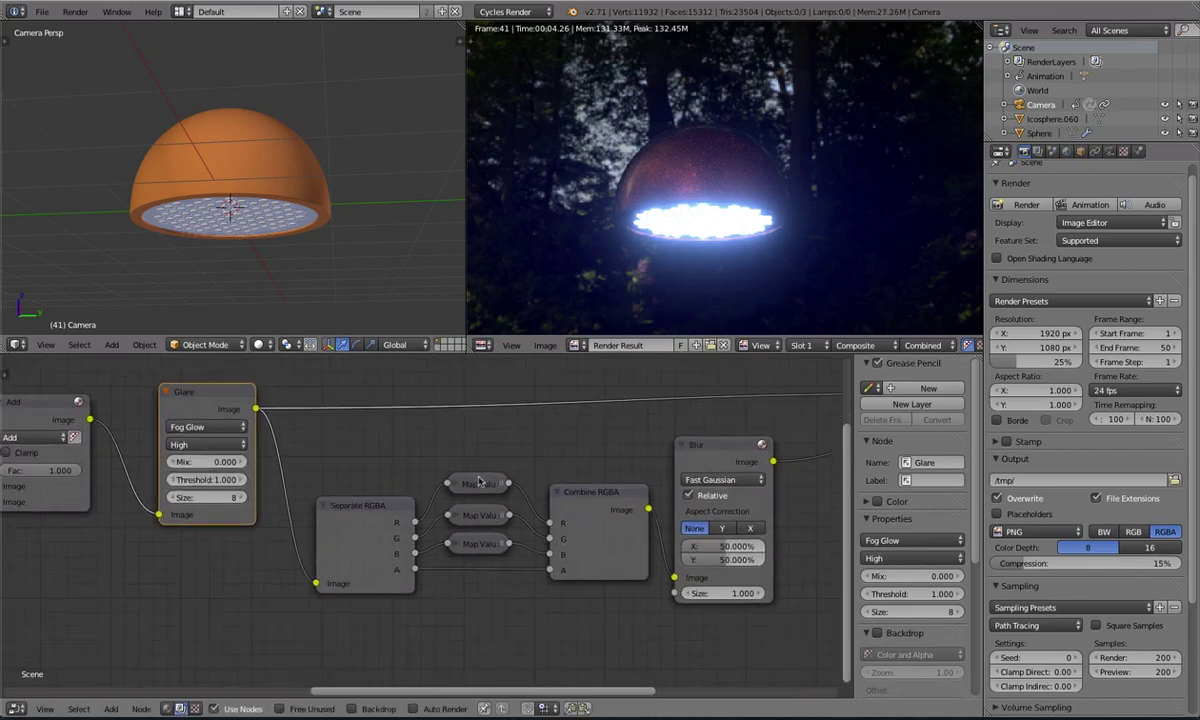
{"action": "scroll", "coordinate": [282, 573], "scroll_direction": "down", "scroll_amount": 1}
{"action": "middle_click_drag", "start_coordinate": [637, 539], "coordinate": [581, 536]}
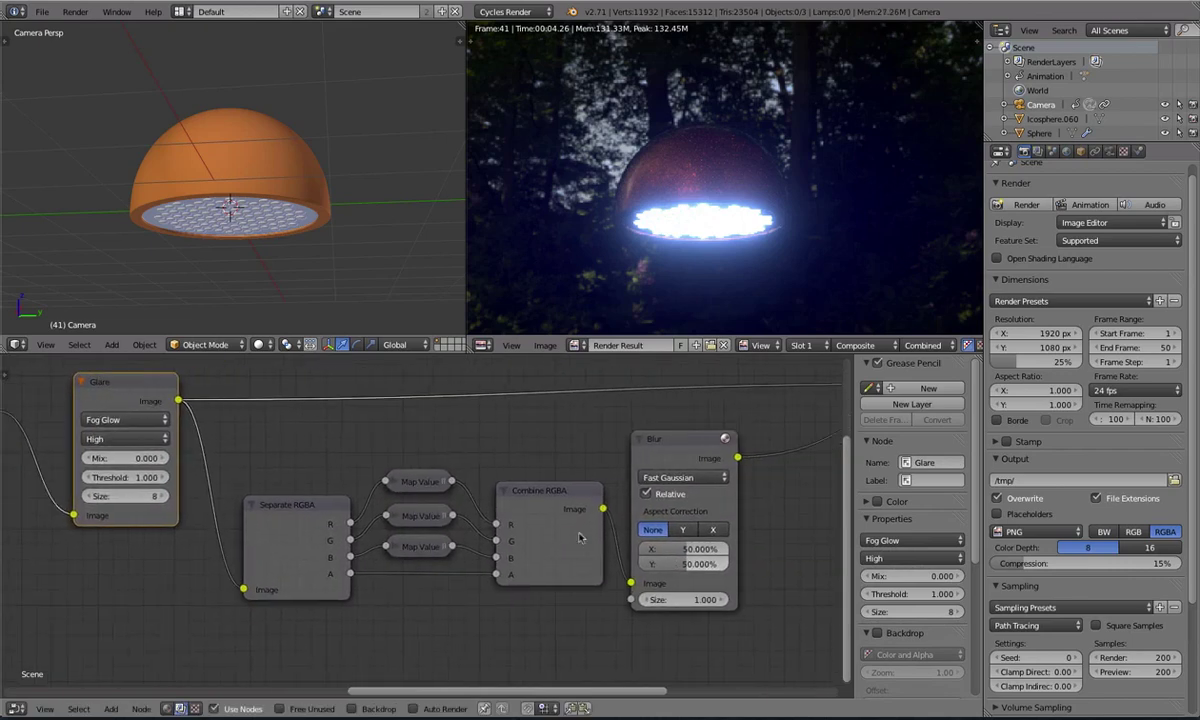
{"action": "left_click", "coordinate": [397, 485]}
{"action": "left_click", "coordinate": [392, 483]}
{"action": "left_click", "coordinate": [394, 484]}
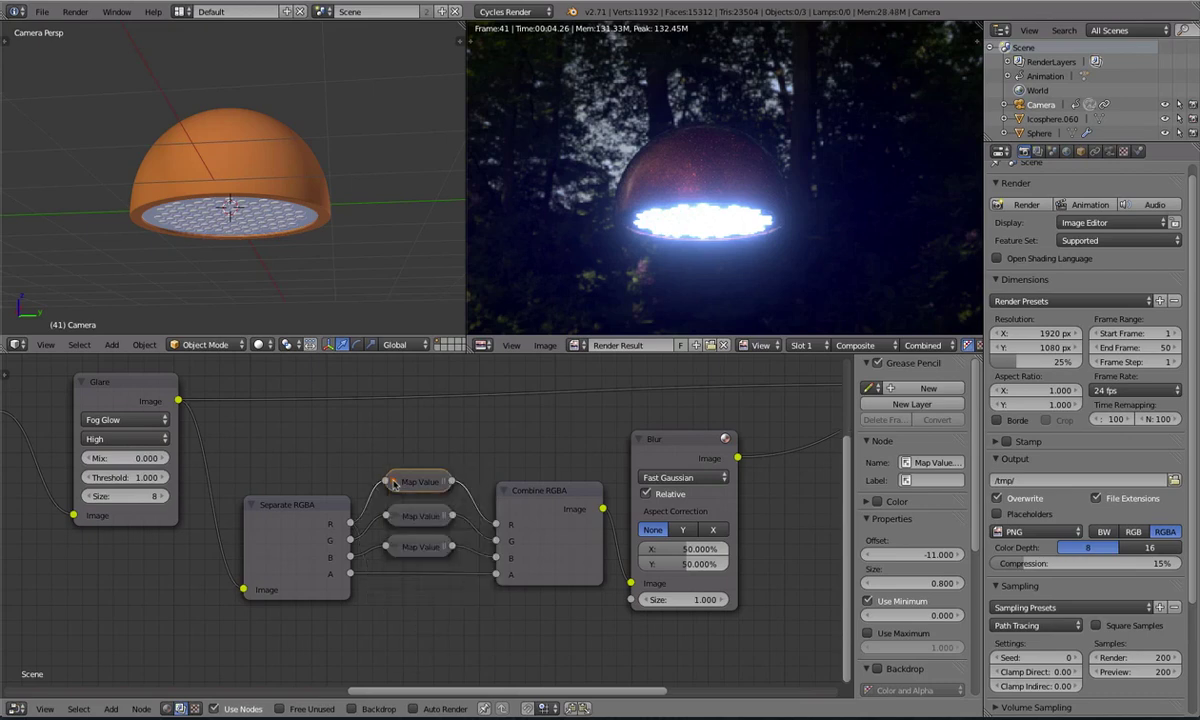
{"action": "scroll", "coordinate": [443, 463], "scroll_direction": "down", "scroll_amount": 4}
{"action": "scroll", "coordinate": [683, 284], "scroll_direction": "down", "scroll_amount": 2}
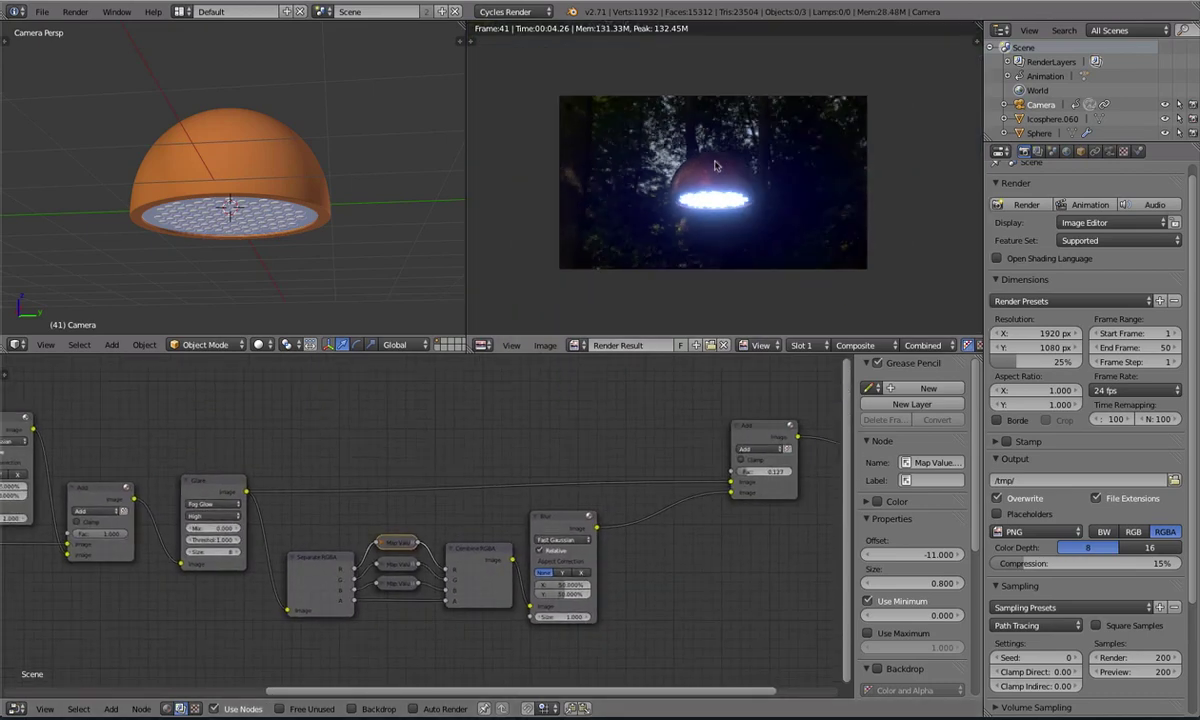
Move the animation back to frame 39 and render the lamp with the keyframed exposure
{"action": "scroll", "coordinate": [1000, 300], "scroll_direction": "down", "scroll_amount": 4}
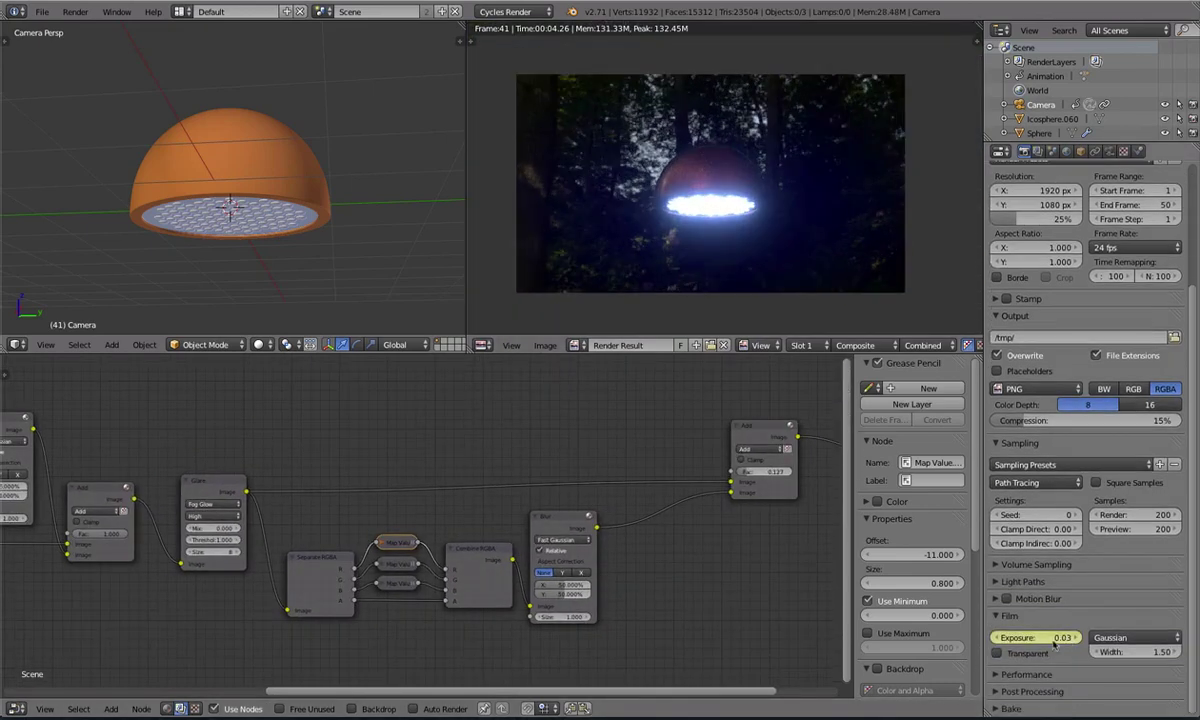
{"action": "key", "text": "Left"}
{"action": "key", "text": "Left"}
{"action": "key", "text": "Left"}
{"action": "key", "text": "Left"}
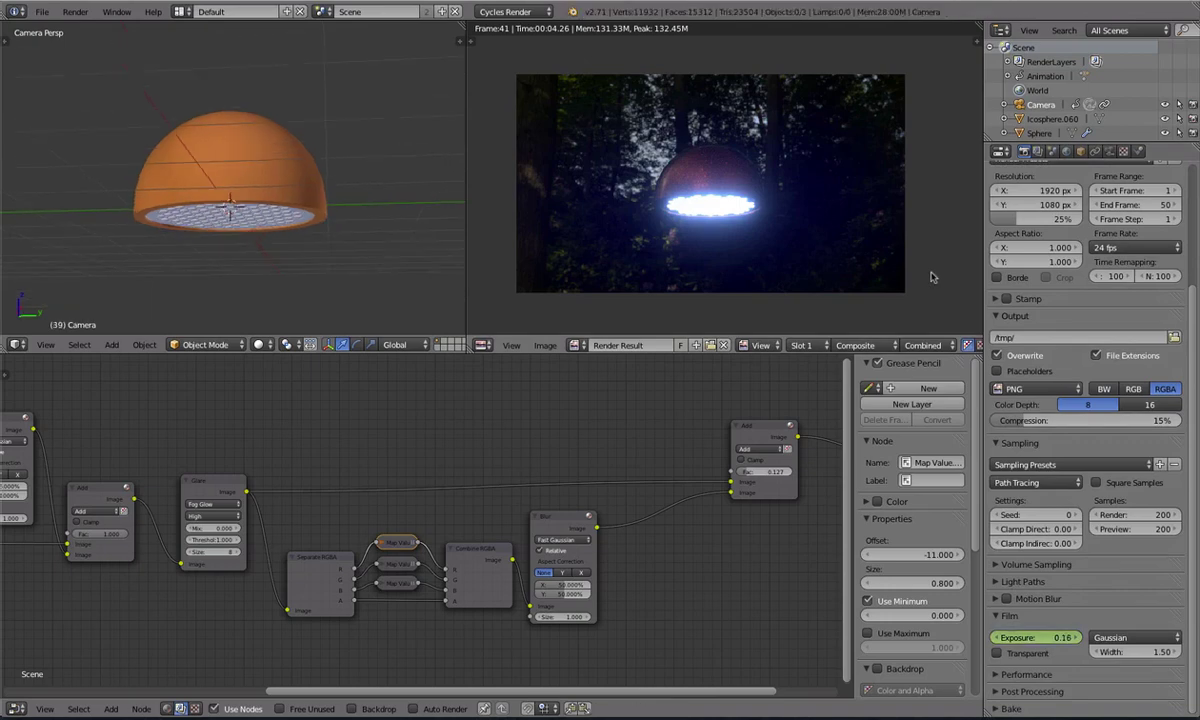
{"action": "key", "text": "Right"}
{"action": "key", "text": "Right"}
{"action": "scroll", "coordinate": [1030, 250], "scroll_direction": "up", "scroll_amount": 3}
{"action": "left_click", "coordinate": [1027, 176]}
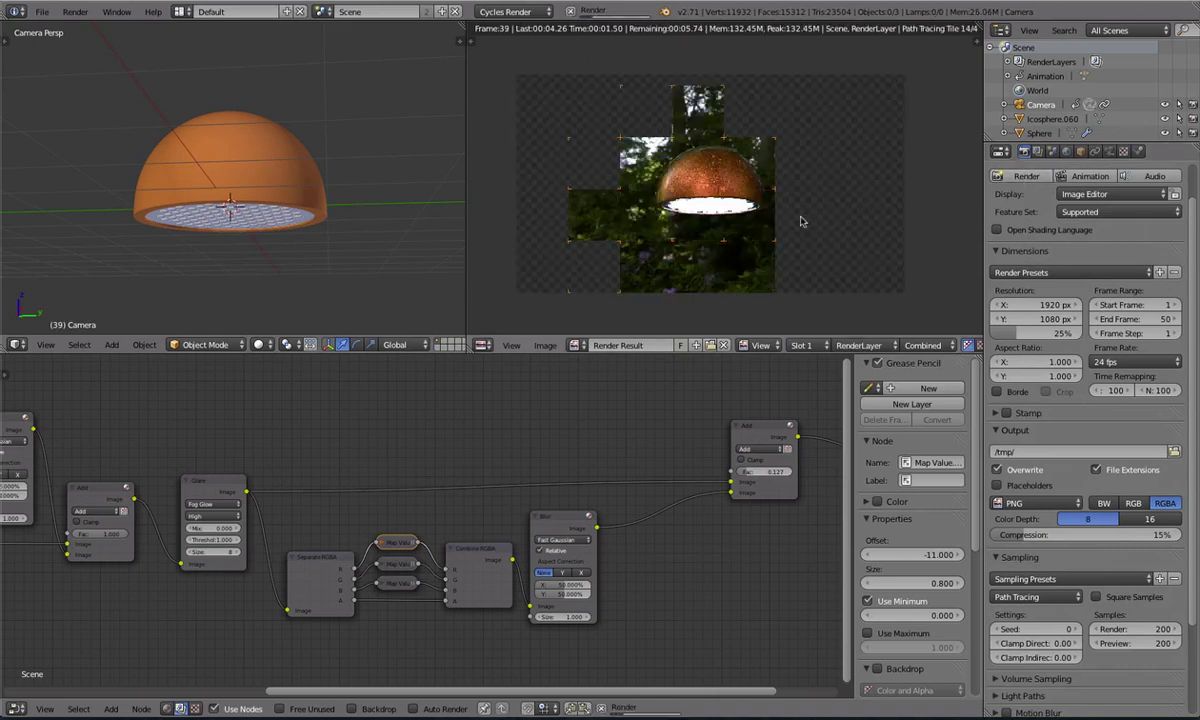
Inspect the frame 39 render of the lamp, comparing its composited glow and streak with the forest background
{"action": "left_click_drag", "start_coordinate": [690, 232], "coordinate": [695, 236]}
{"action": "scroll", "coordinate": [712, 250], "scroll_direction": "down", "scroll_amount": 6}
{"action": "scroll", "coordinate": [440, 310], "scroll_direction": "up", "scroll_amount": 2}
{"action": "scroll", "coordinate": [728, 218], "scroll_direction": "up", "scroll_amount": 5}
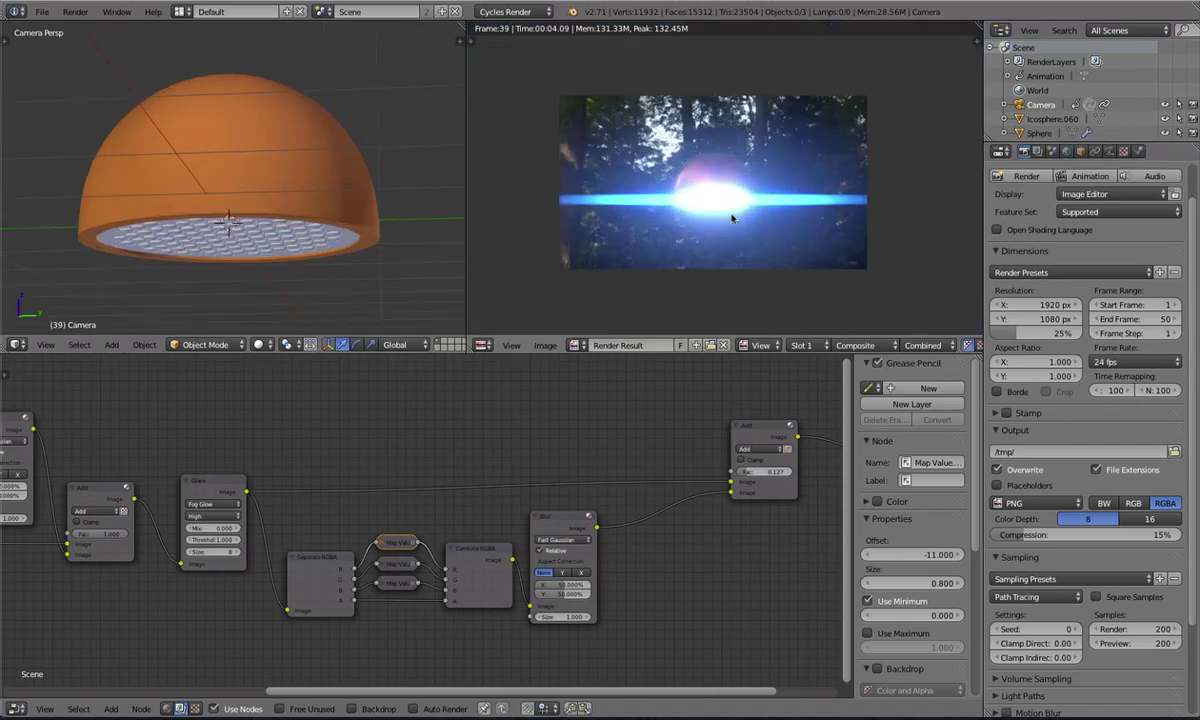
{"action": "scroll", "coordinate": [879, 235], "scroll_direction": "down", "scroll_amount": 4}
{"action": "left_click_drag", "start_coordinate": [718, 158], "coordinate": [732, 117]}
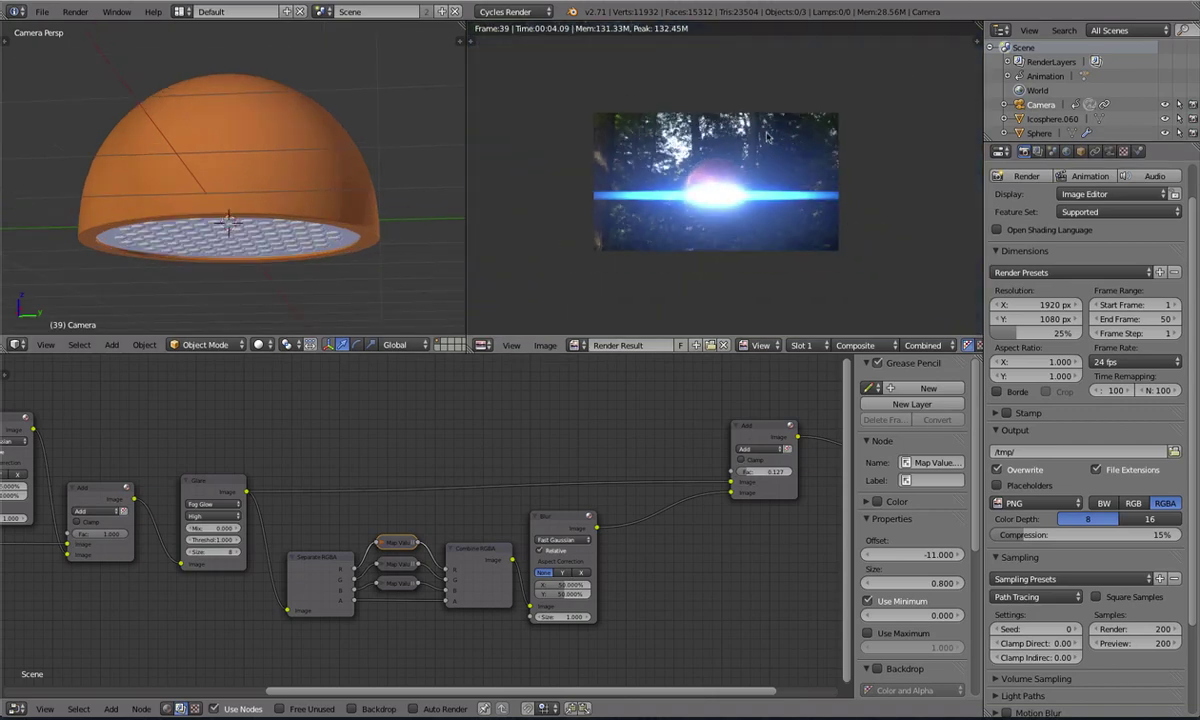
{"action": "scroll", "coordinate": [770, 135], "scroll_direction": "up", "scroll_amount": 2}
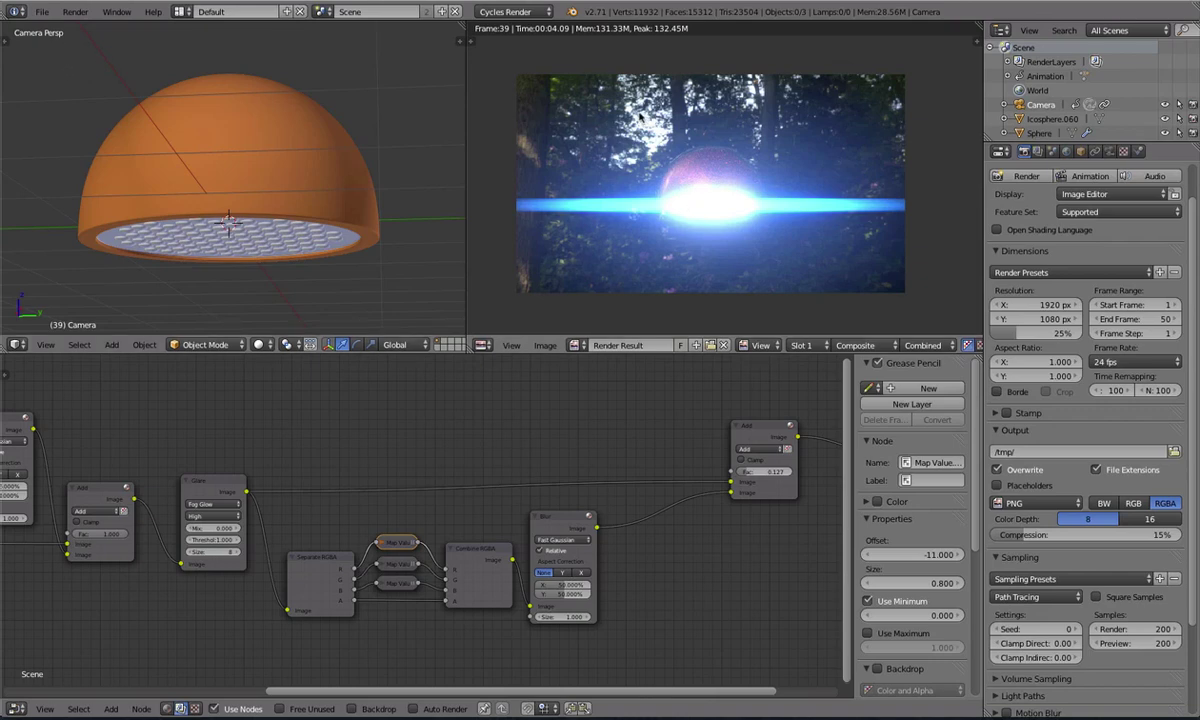
Switch to Finder and watch the NodeTest.gif preview to examine the lamp's glow across the exposure animation
{"action": "key", "text": "super+Tab"}
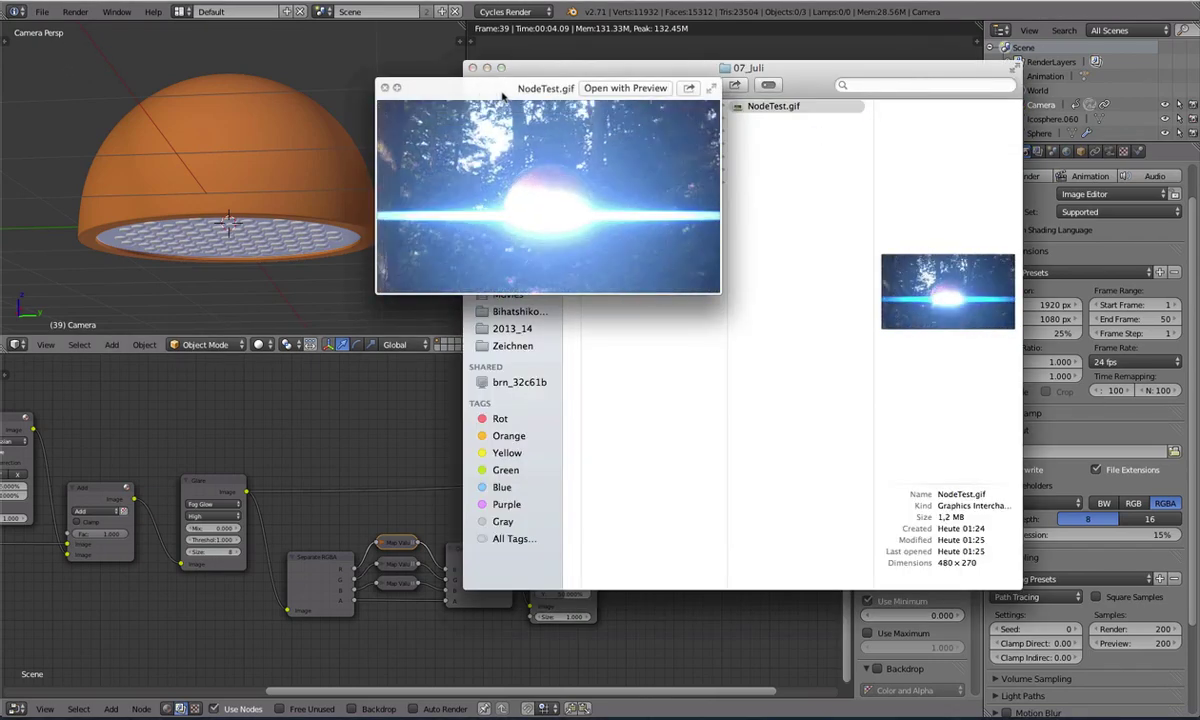
{"action": "left_click_drag", "start_coordinate": [512, 94], "coordinate": [553, 125]}
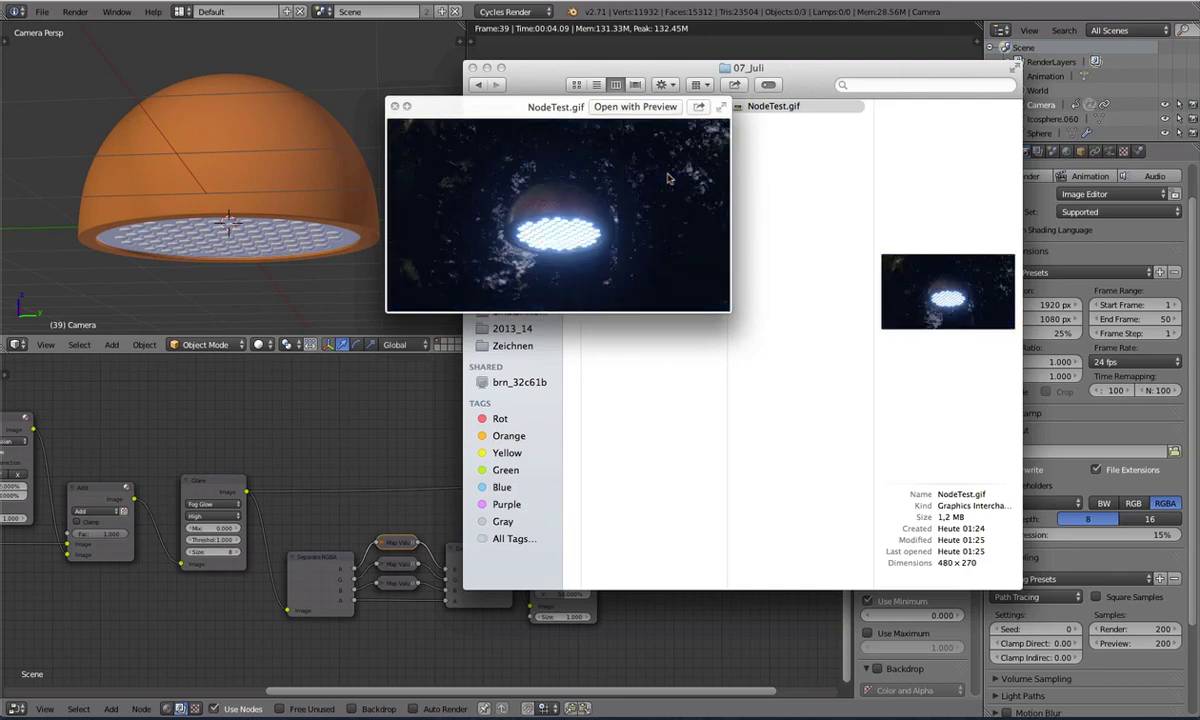
{"action": "left_click_drag", "start_coordinate": [565, 113], "coordinate": [588, 123]}
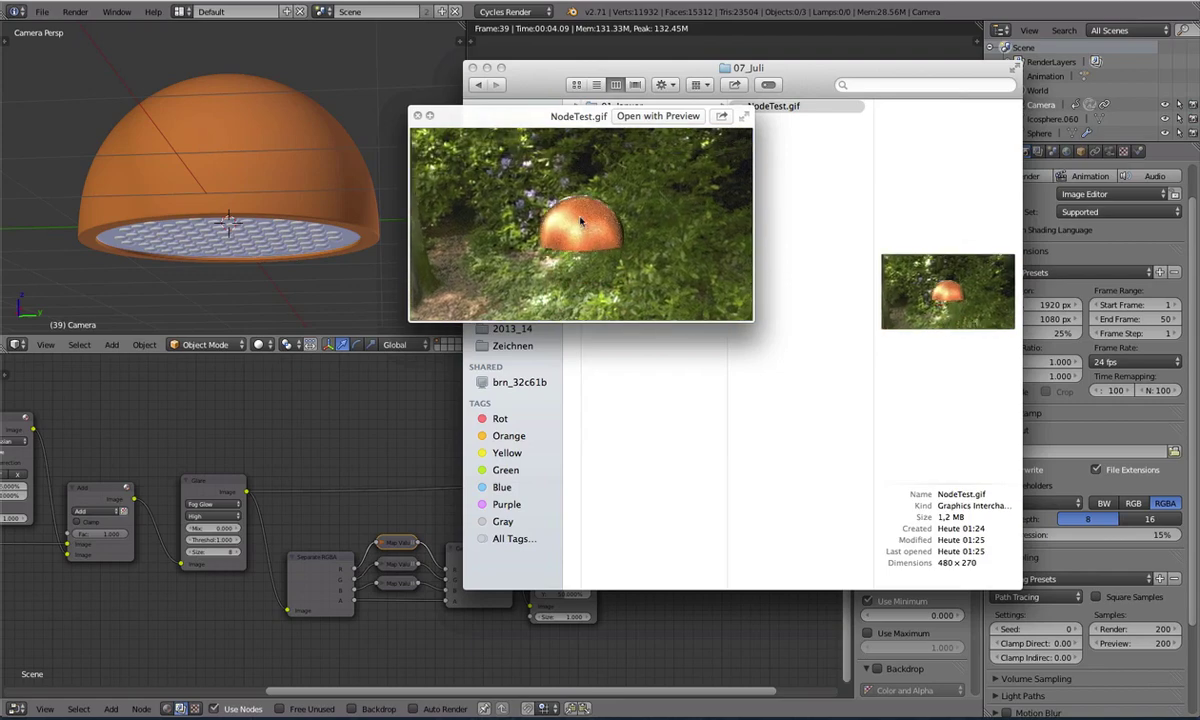
{"action": "left_click_drag", "start_coordinate": [544, 116], "coordinate": [707, 222]}
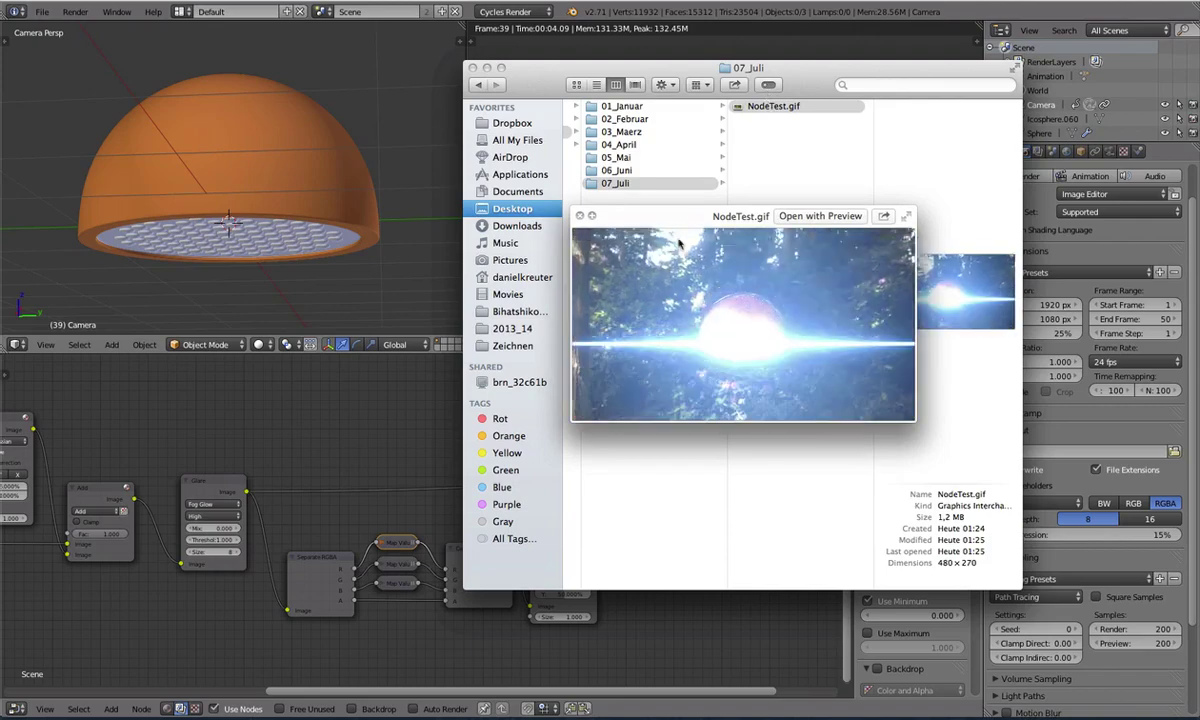
{"action": "left_click_drag", "start_coordinate": [651, 212], "coordinate": [444, 123]}
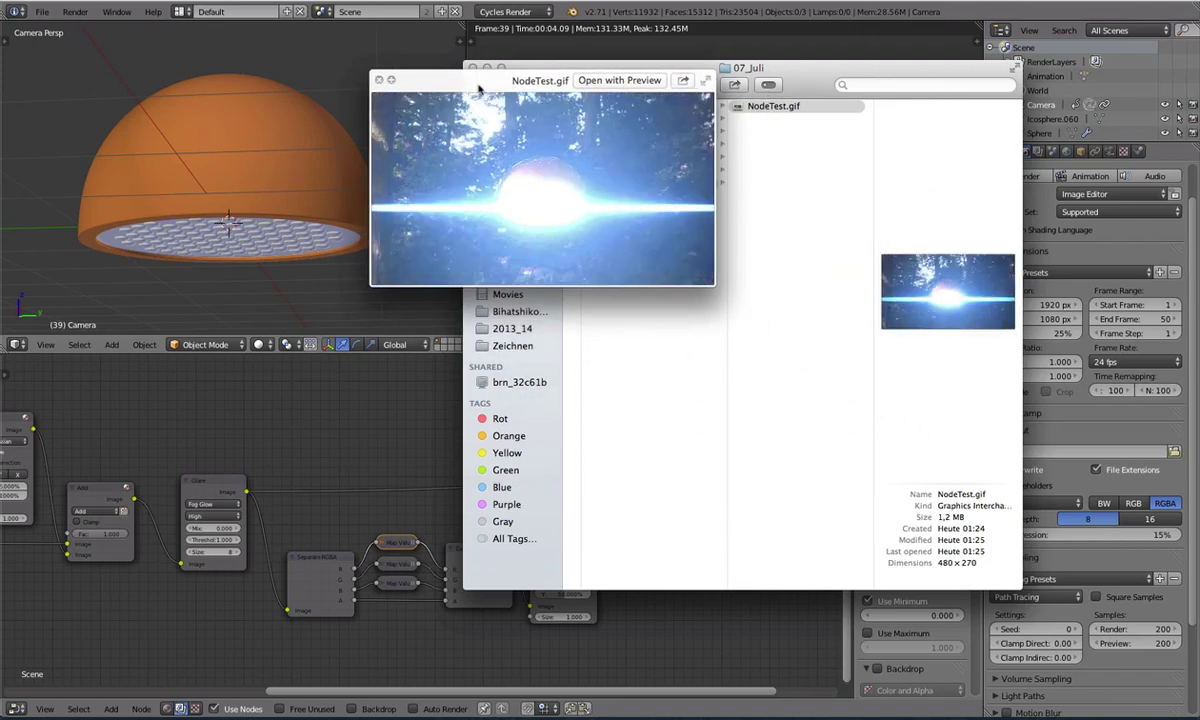